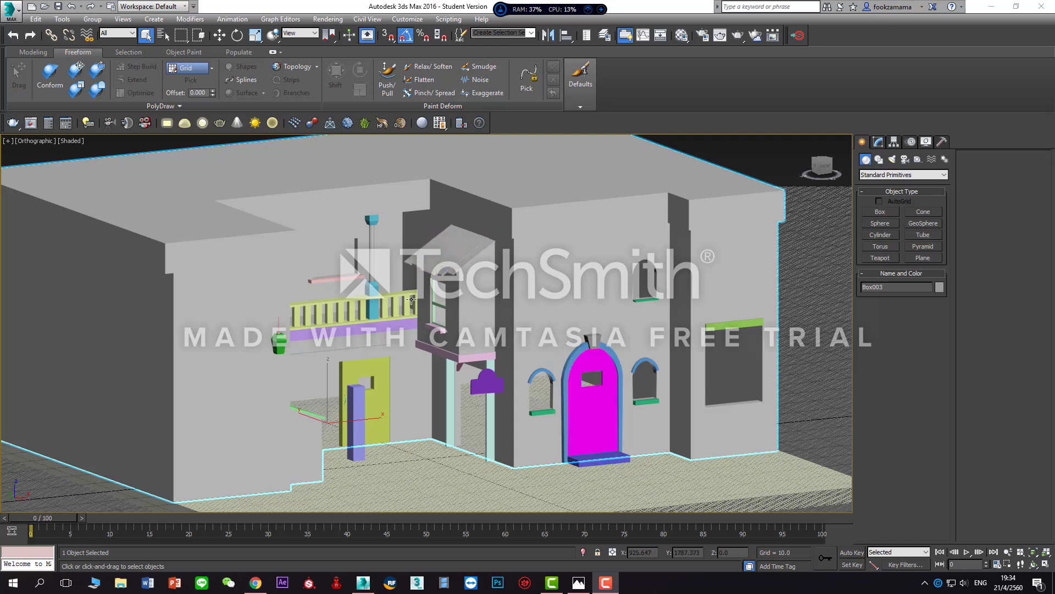
- Select the keystone block above the arched magenta door
{"action": "key", "text": "ctrl+z"}
{"action": "middle_click_drag", "start_coordinate": [660, 334], "coordinate": [684, 342]}
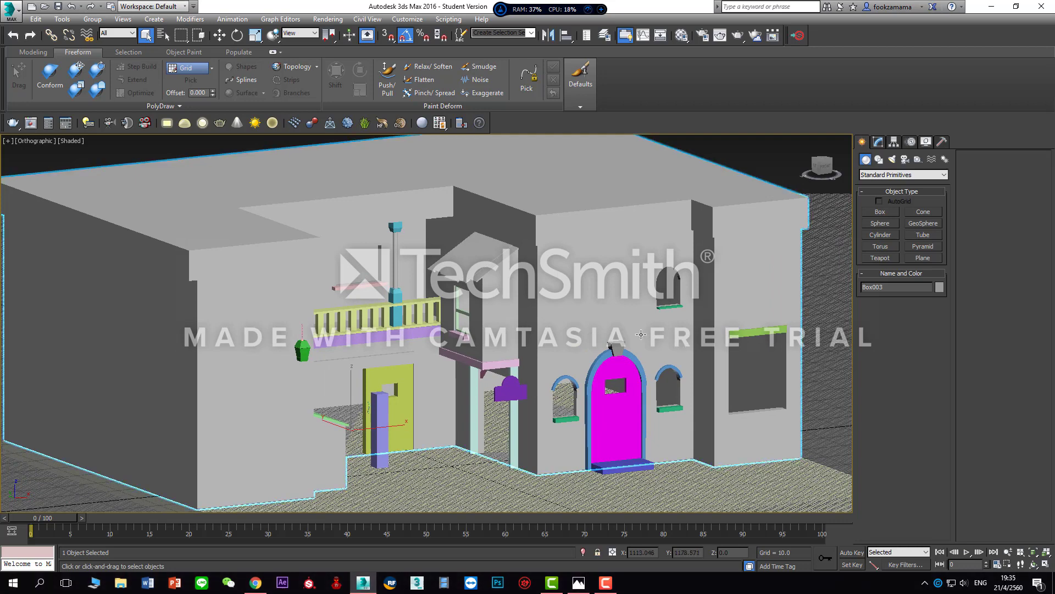
{"action": "scroll", "coordinate": [641, 335], "scroll_direction": "up", "scroll_amount": 5}
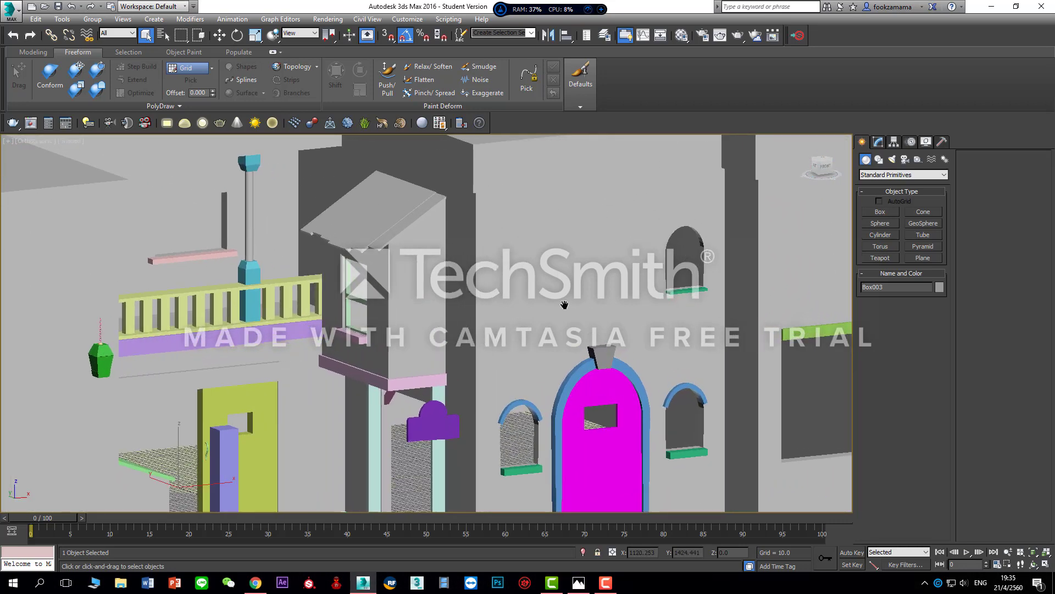
{"action": "middle_click_drag", "start_coordinate": [565, 304], "coordinate": [619, 243]}
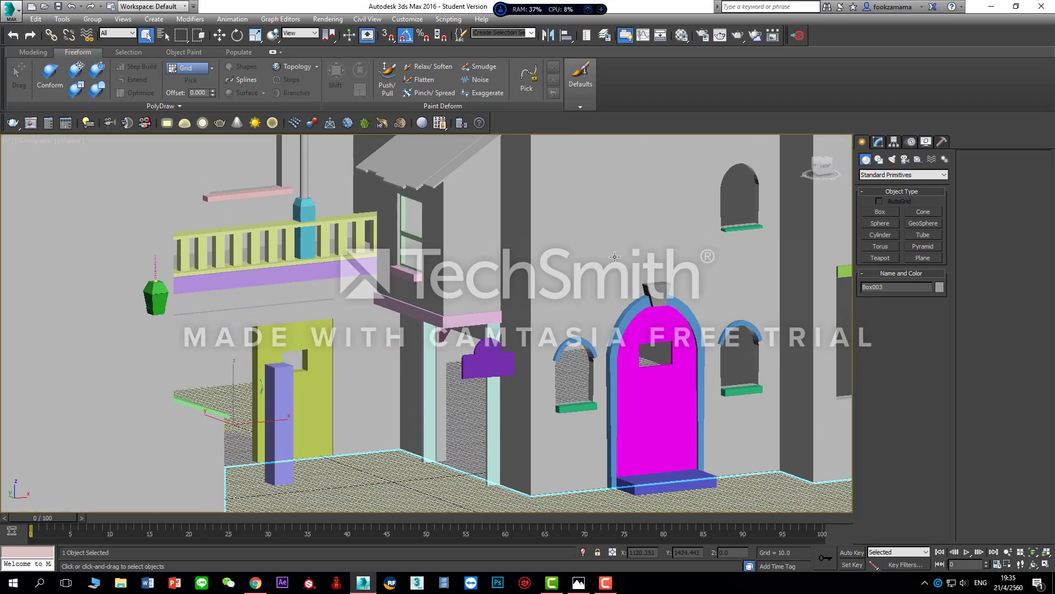
{"action": "left_click", "coordinate": [661, 297]}
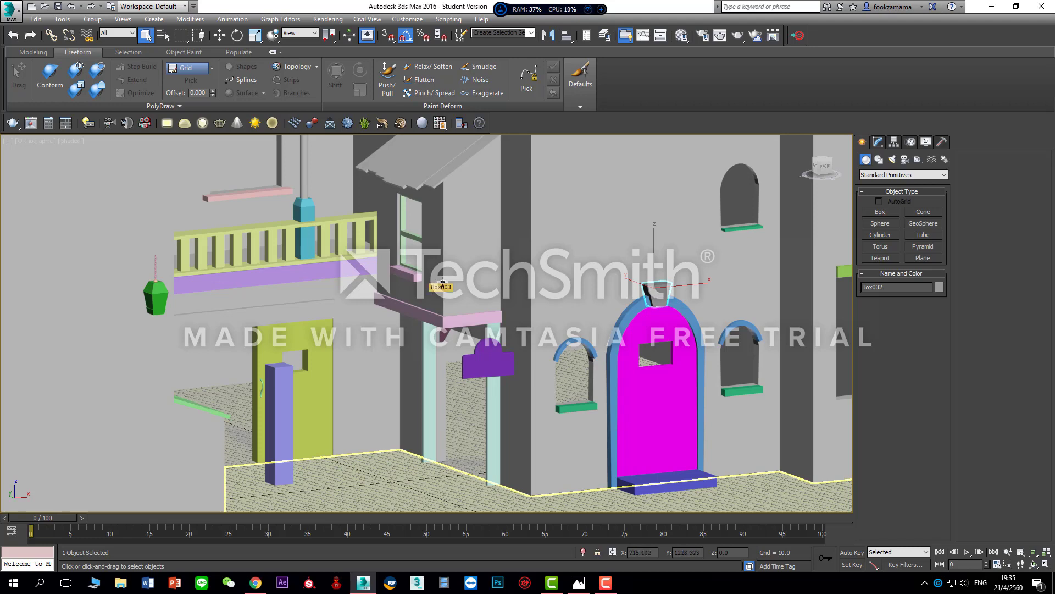
- Choose V-Ray Adv 3.40.01 as the renderer in the render setup and close the dialog
{"action": "left_click", "coordinate": [701, 37]}
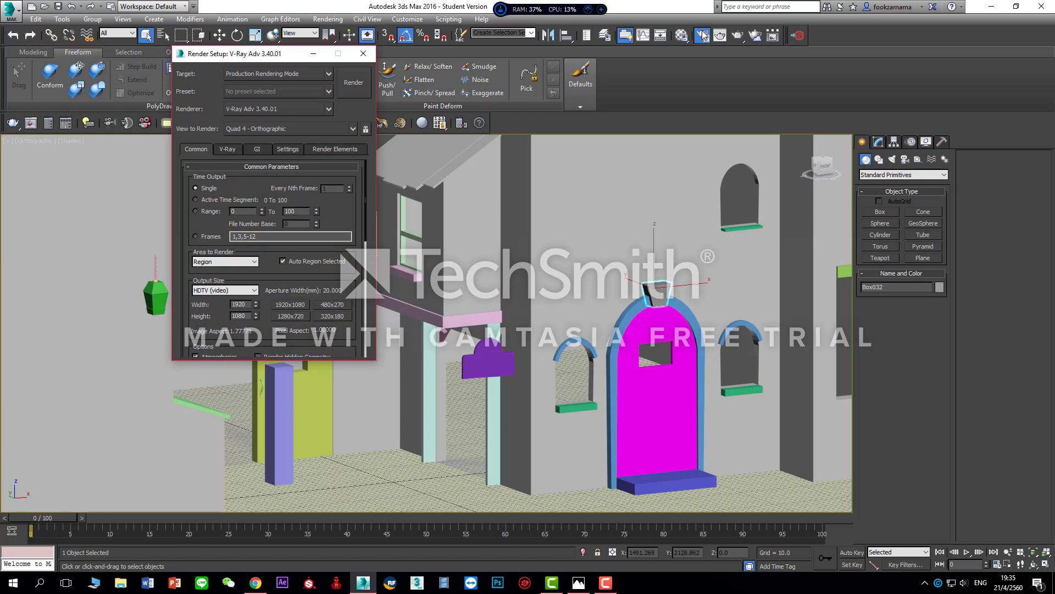
{"action": "left_click", "coordinate": [331, 108]}
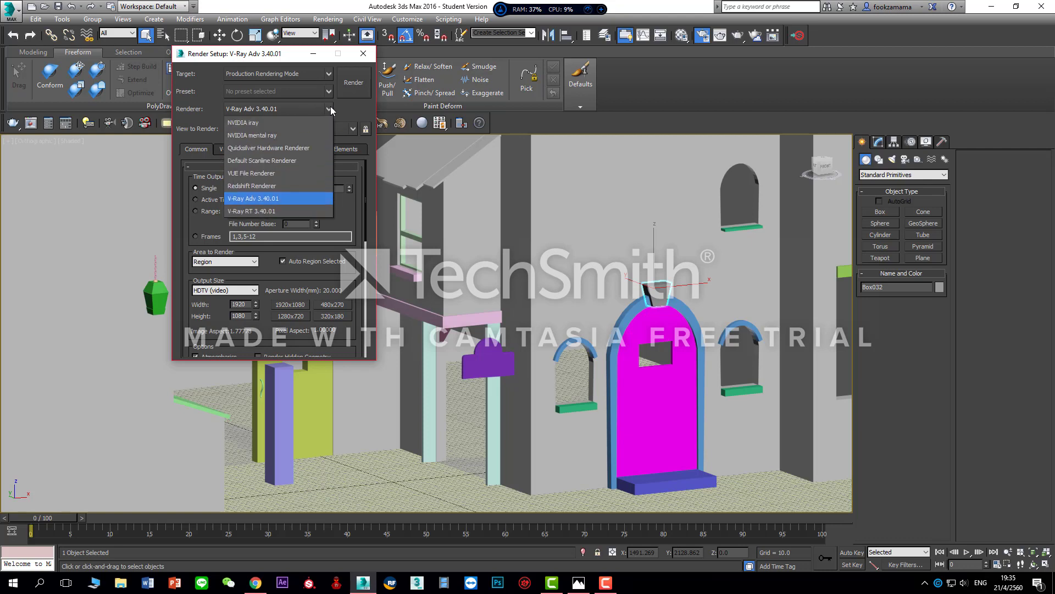
{"action": "left_click", "coordinate": [289, 199]}
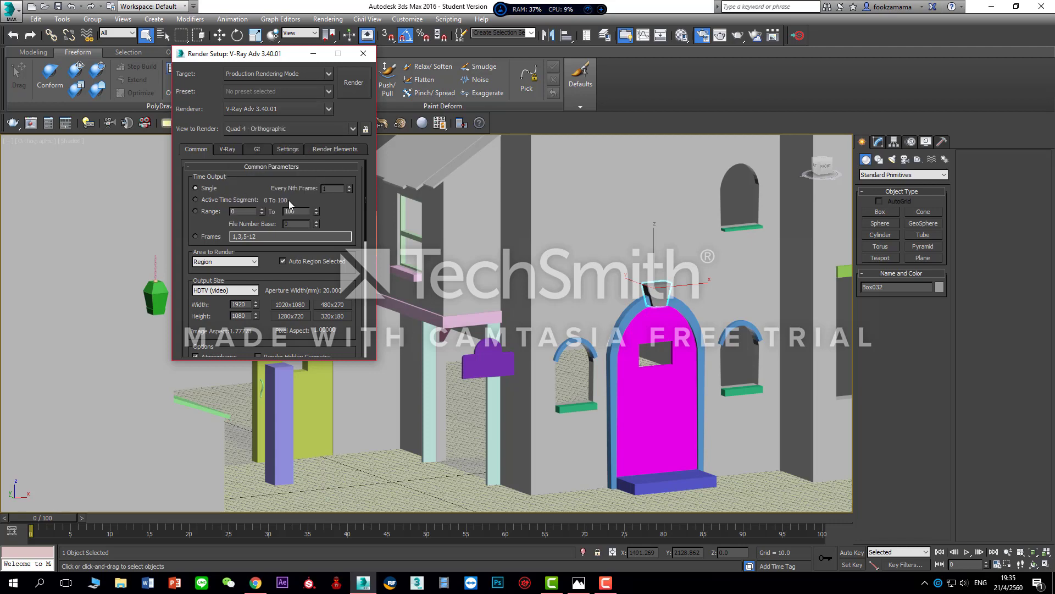
{"action": "left_click", "coordinate": [364, 54]}
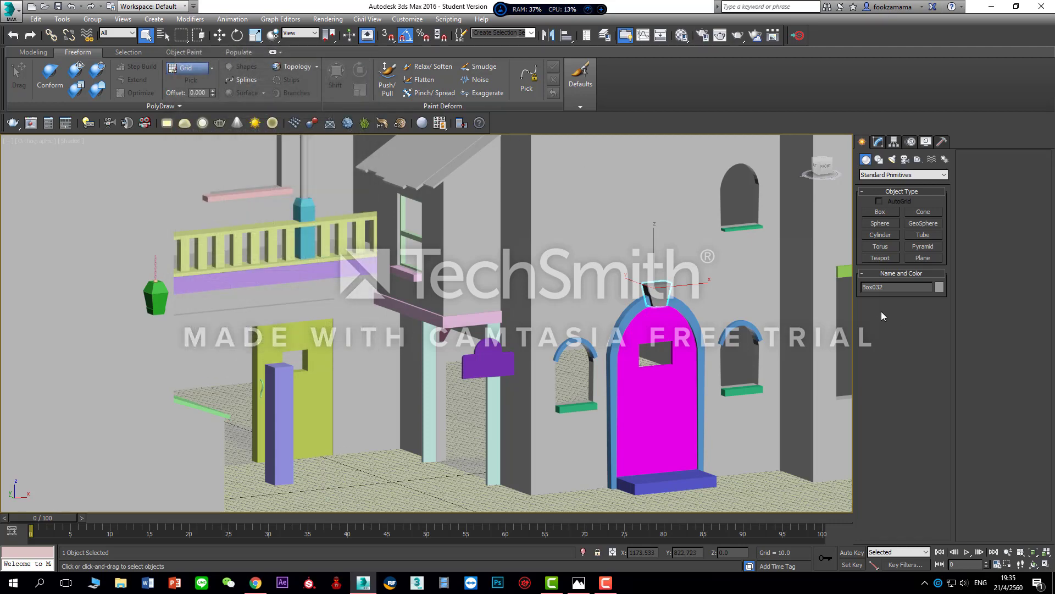
- Open the Material Editor in its compact mode
{"action": "left_click", "coordinate": [686, 41]}
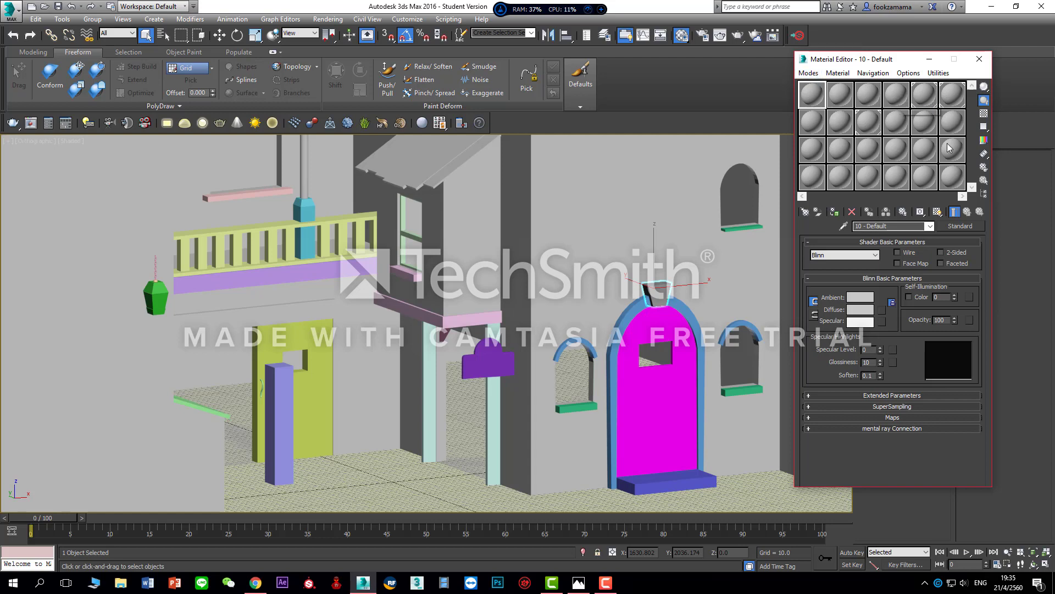
{"action": "left_click", "coordinate": [812, 74]}
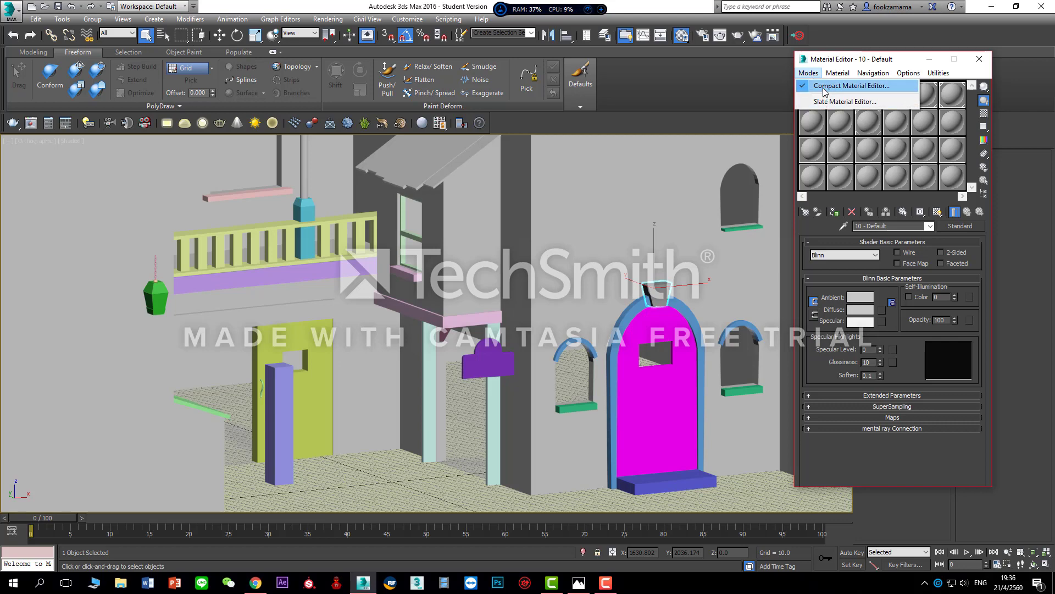
{"action": "left_click", "coordinate": [823, 87]}
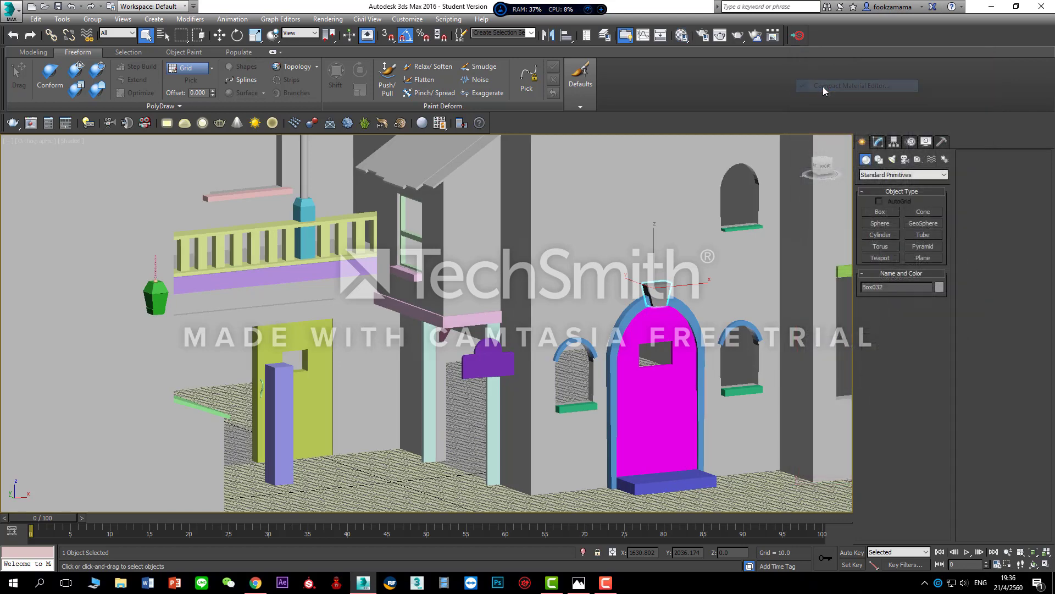
{"action": "left_click", "coordinate": [683, 36]}
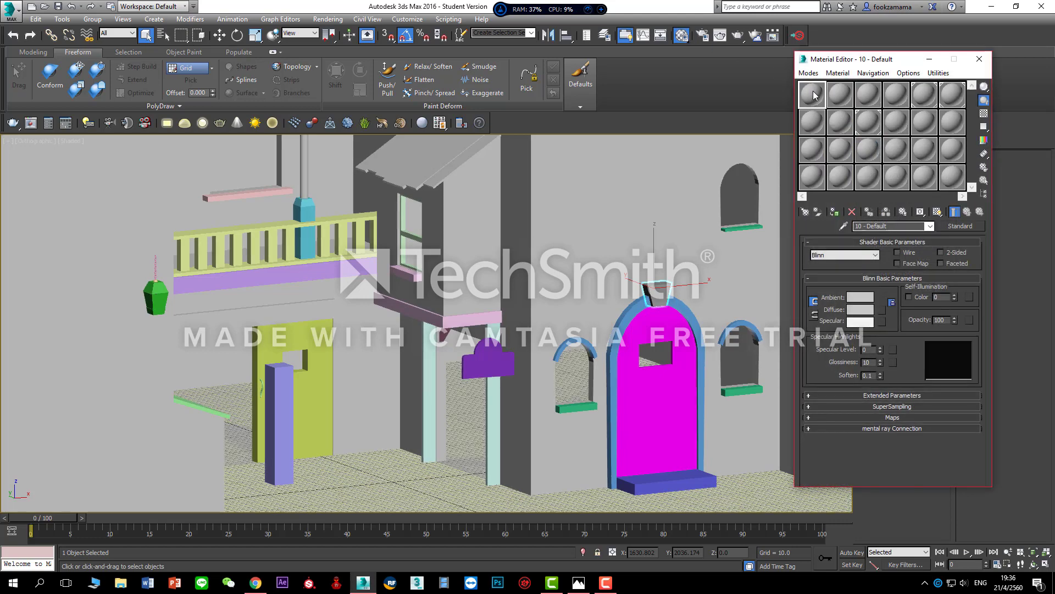
- Change the material type of the first sample slot to VRayMtl
{"action": "left_click", "coordinate": [962, 227]}
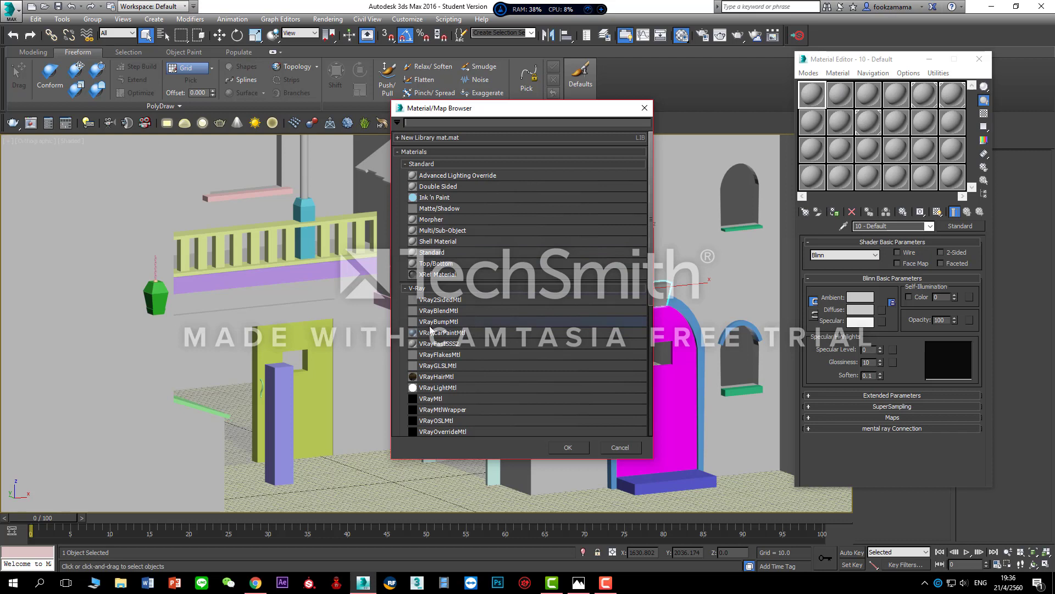
{"action": "left_click", "coordinate": [451, 401]}
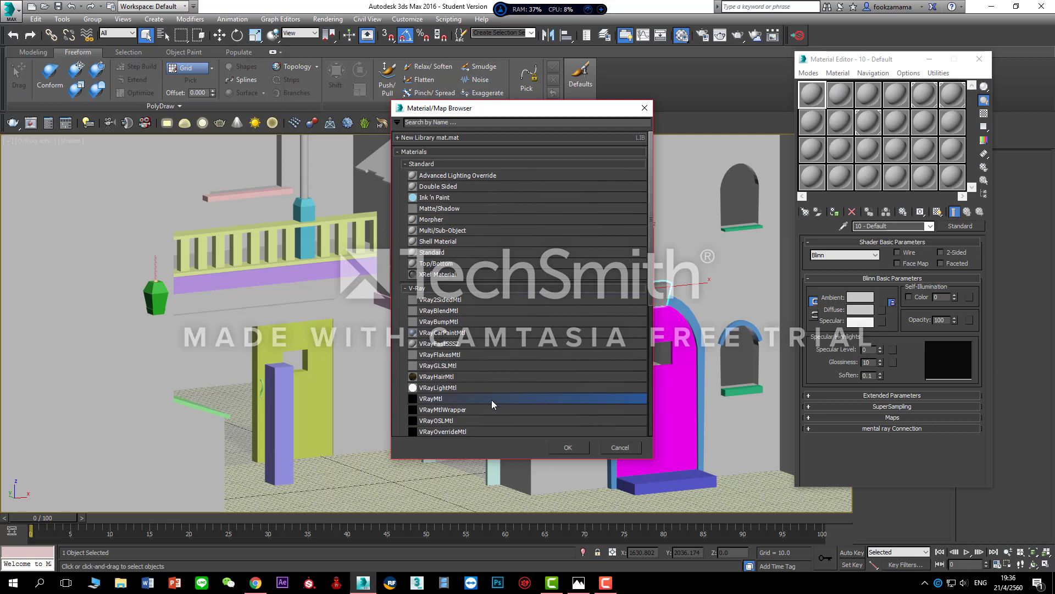
{"action": "left_click", "coordinate": [568, 448]}
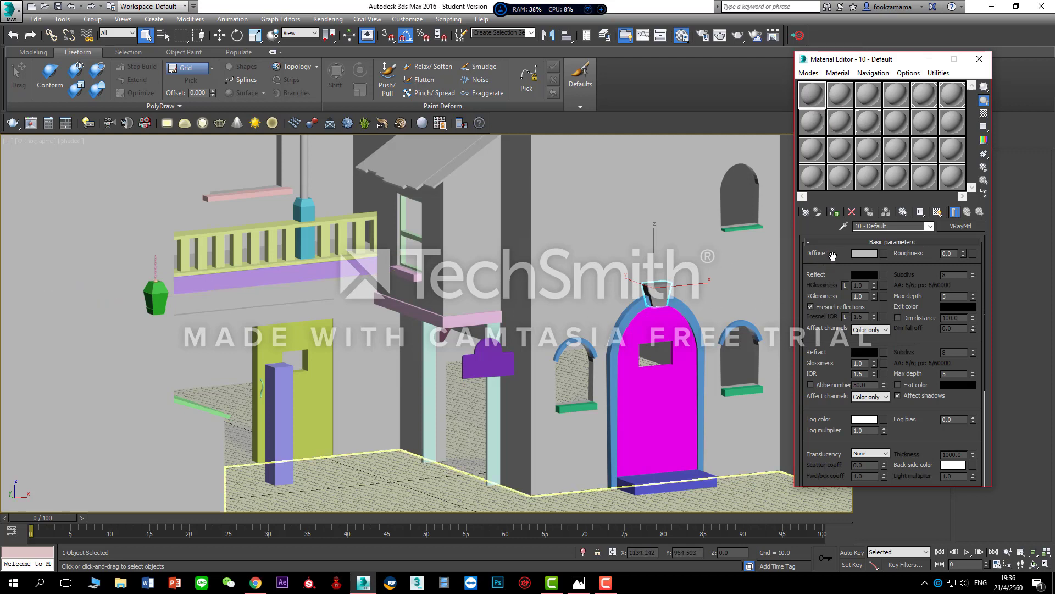
- Set the material's diffuse colour to bright green (RGB 0, 220, 52) and assign it to the keystone with viewport display on
{"action": "left_click", "coordinate": [865, 253]}
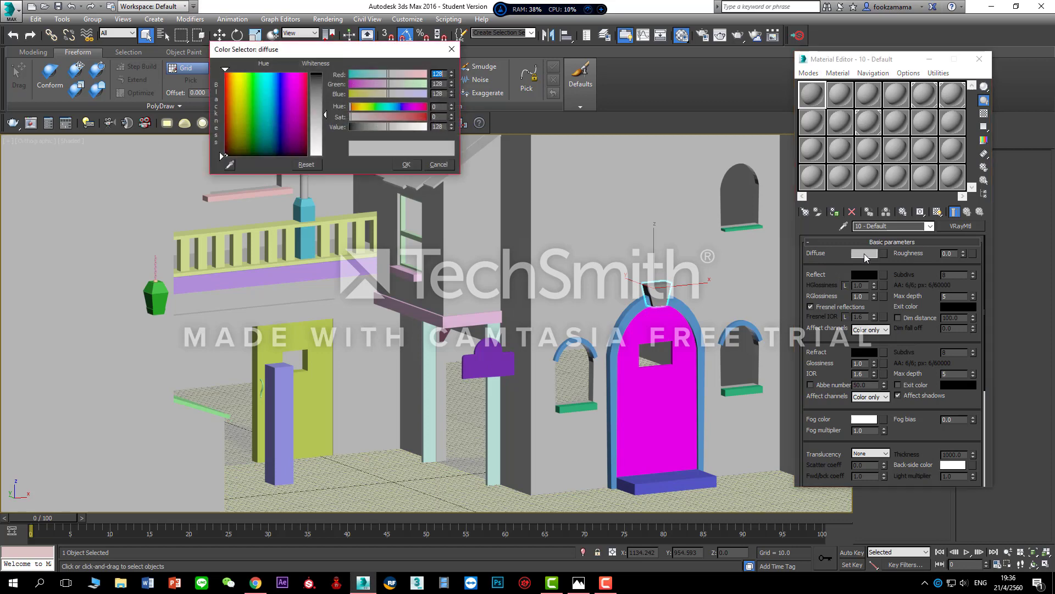
{"action": "left_click", "coordinate": [255, 96]}
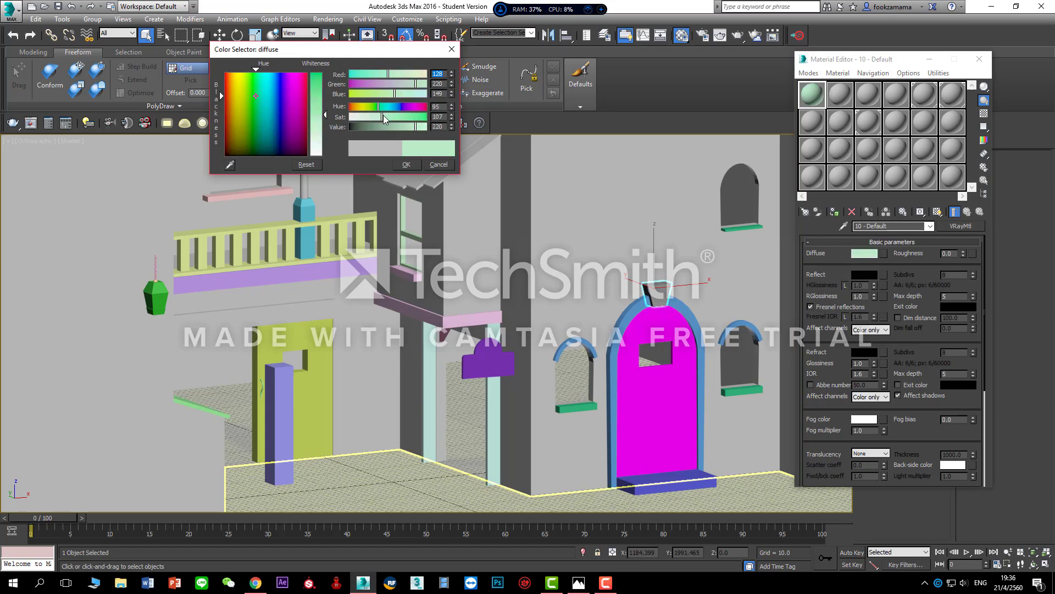
{"action": "left_click_drag", "start_coordinate": [383, 115], "coordinate": [436, 121]}
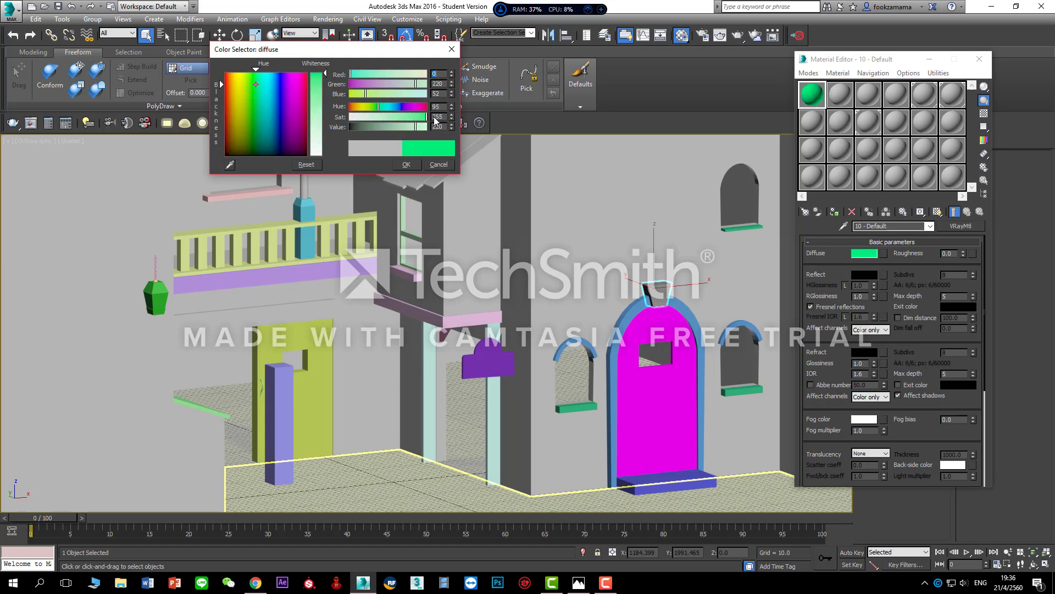
{"action": "left_click", "coordinate": [416, 164]}
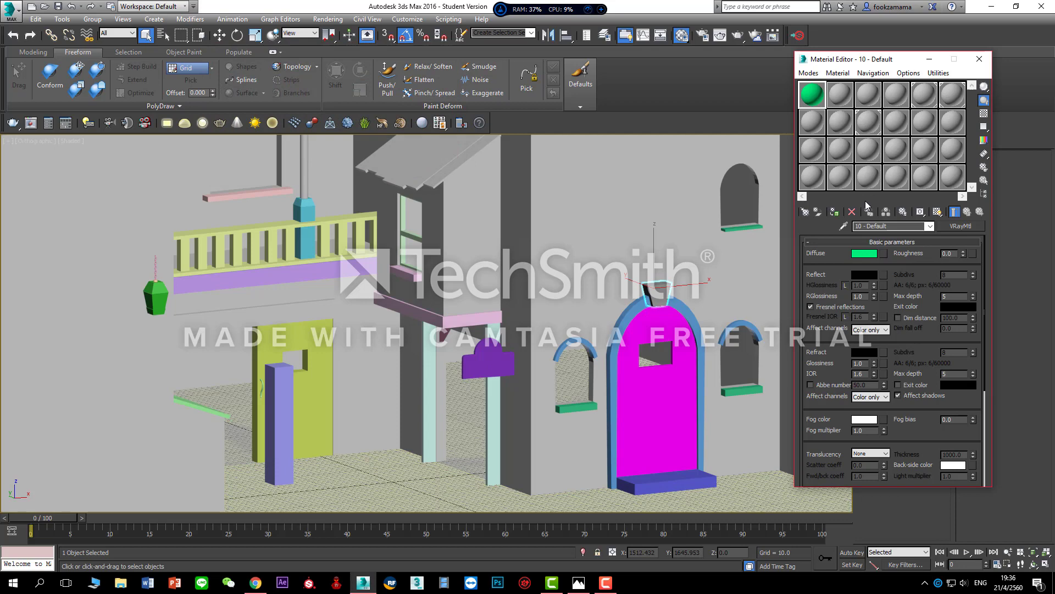
{"action": "left_click", "coordinate": [835, 213]}
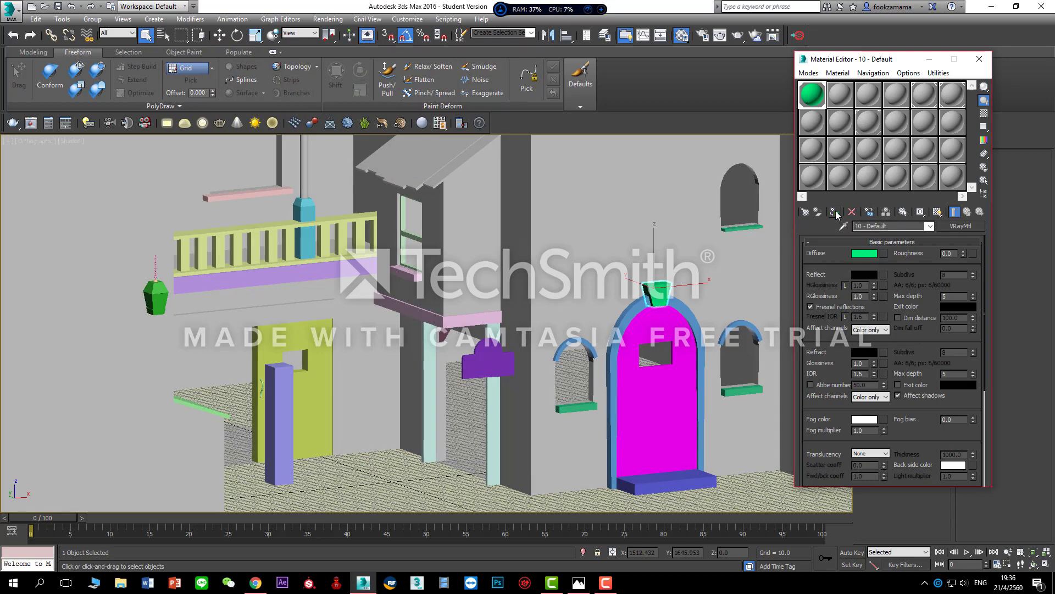
{"action": "left_click", "coordinate": [938, 212]}
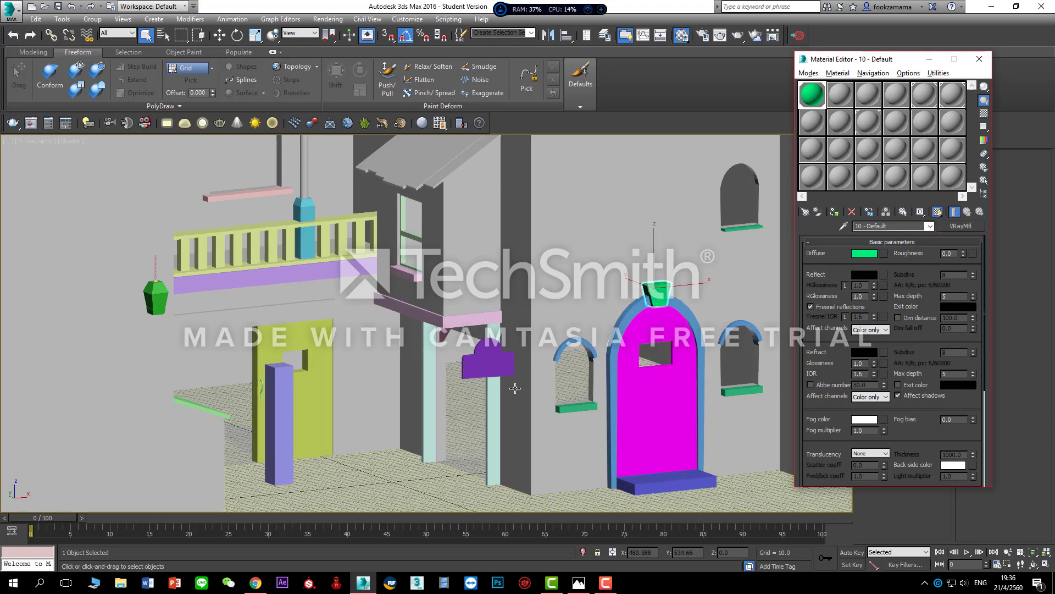
- Select all seven planks of the small slanted roof above the upper-floor window
{"action": "mouse_move", "coordinate": [510, 383]}
{"action": "middle_mouse_down", "text": "alt"}
{"action": "mouse_move", "coordinate": [514, 393]}
{"action": "mouse_move", "coordinate": [526, 381]}
{"action": "middle_mouse_up", "text": "alt"}
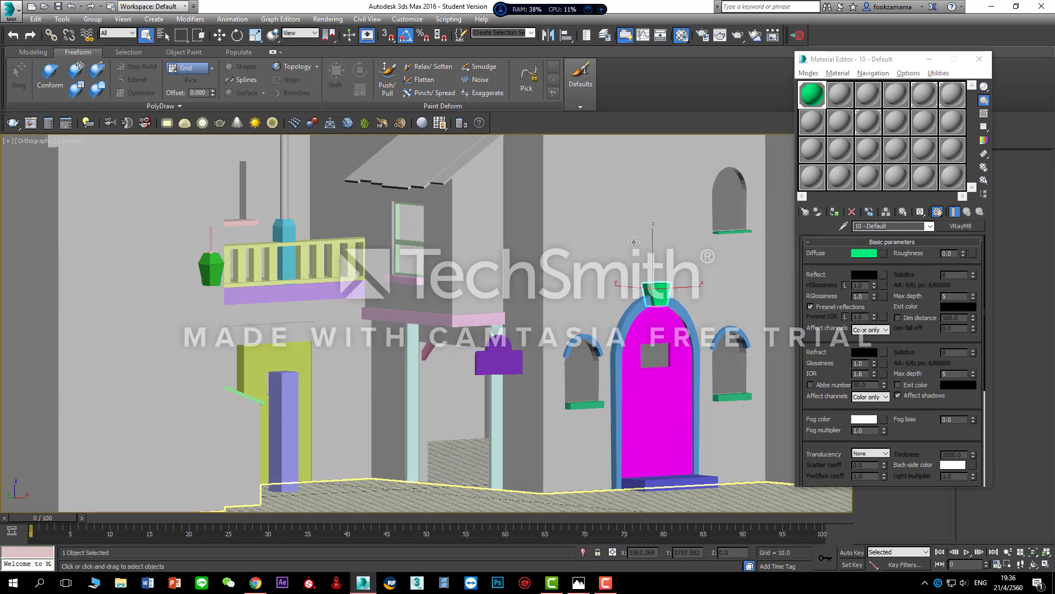
{"action": "middle_click_drag", "start_coordinate": [639, 240], "coordinate": [538, 250]}
{"action": "middle_click_drag", "start_coordinate": [493, 330], "coordinate": [533, 348], "text": "alt"}
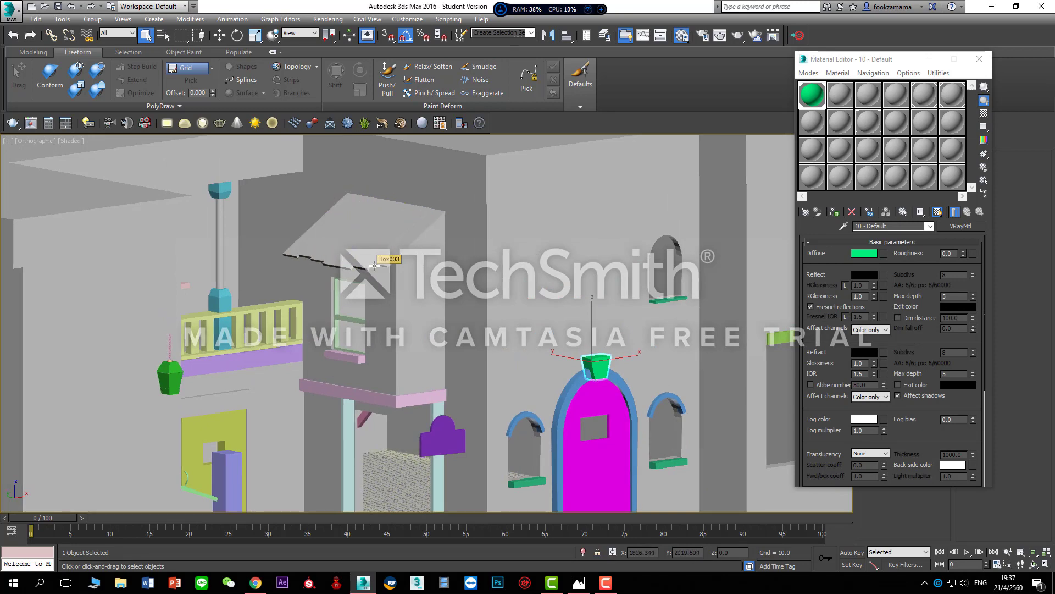
{"action": "scroll", "coordinate": [367, 262], "scroll_direction": "up", "scroll_amount": 4}
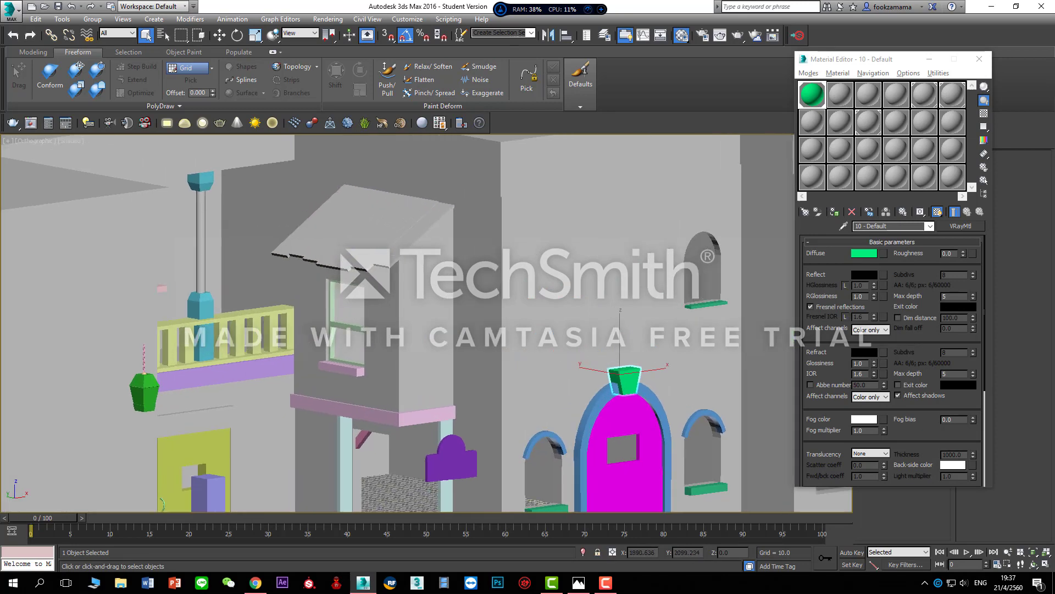
{"action": "scroll", "coordinate": [360, 259], "scroll_direction": "up", "scroll_amount": 3}
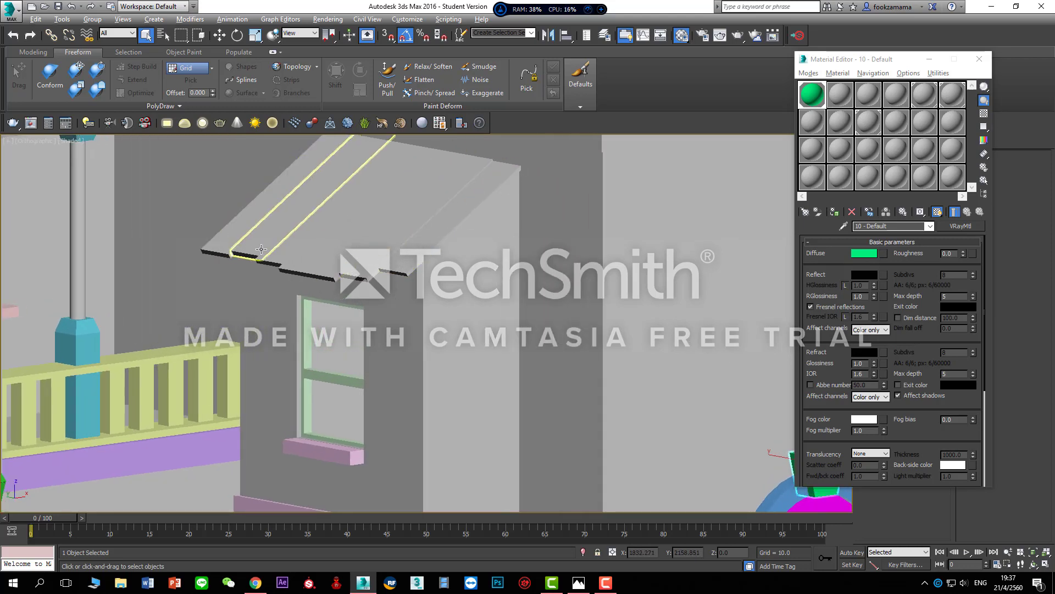
{"action": "left_click", "coordinate": [295, 209]}
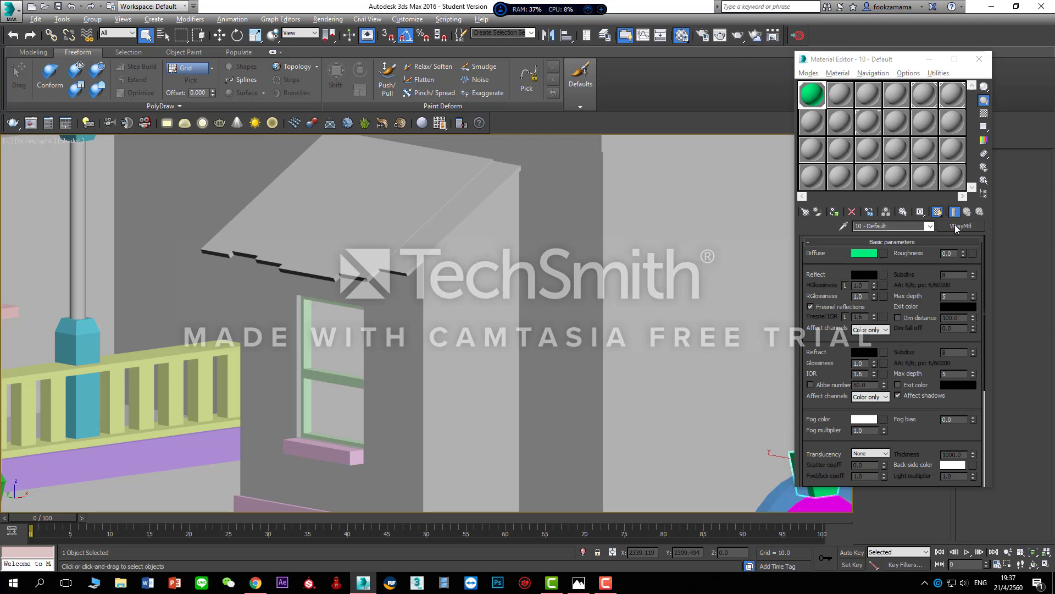
{"action": "left_click", "coordinate": [222, 236]}
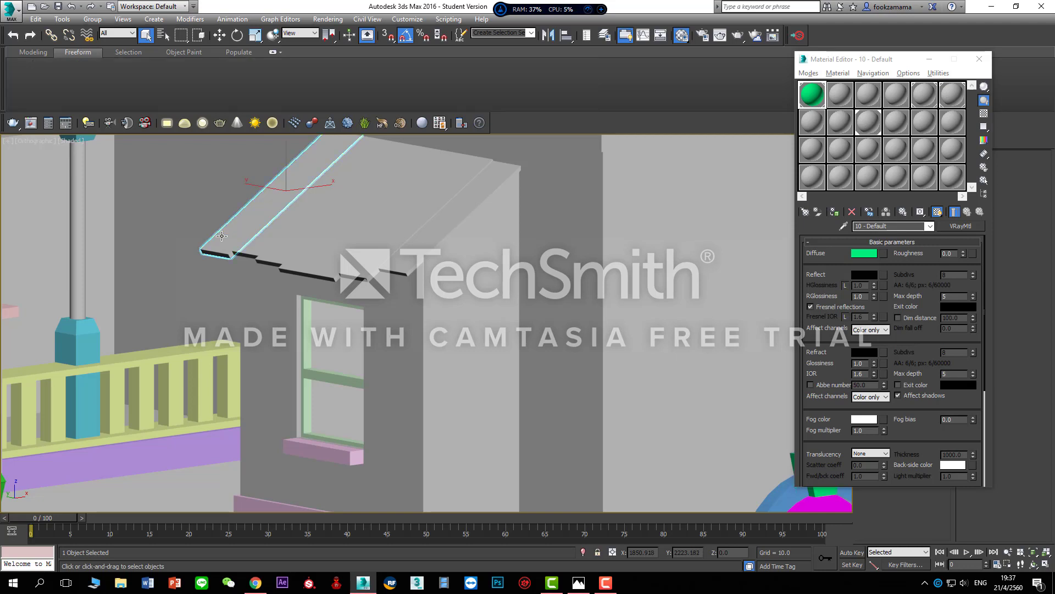
{"action": "left_click", "coordinate": [255, 245], "text": "ctrl"}
{"action": "left_click", "coordinate": [281, 247], "text": "ctrl"}
{"action": "left_click", "coordinate": [314, 249], "text": "ctrl"}
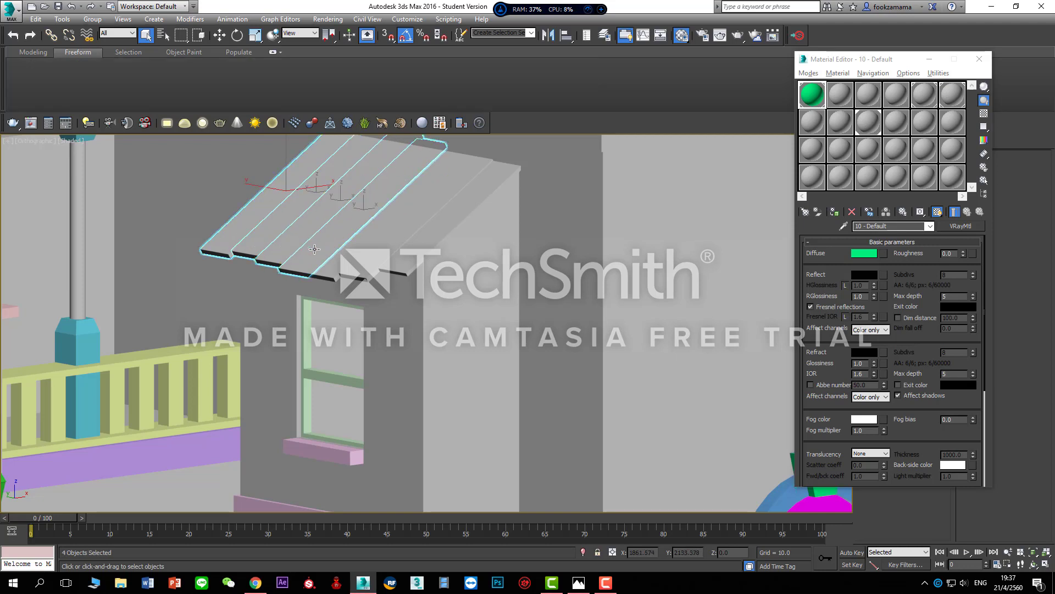
{"action": "left_click", "coordinate": [347, 252], "text": "ctrl"}
{"action": "left_click", "coordinate": [379, 258], "text": "ctrl"}
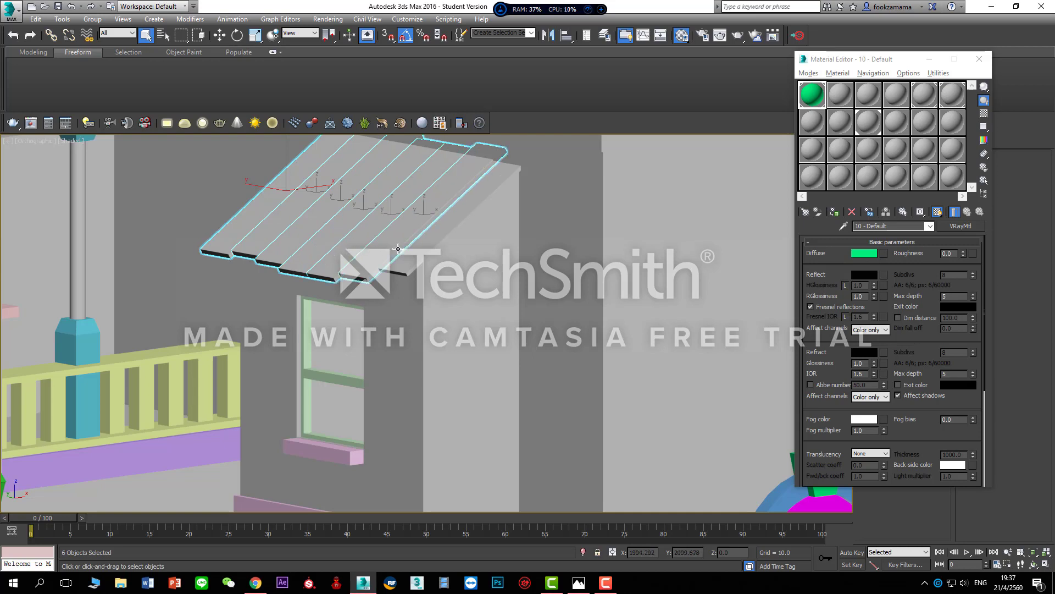
{"action": "left_click", "coordinate": [412, 248], "text": "ctrl"}
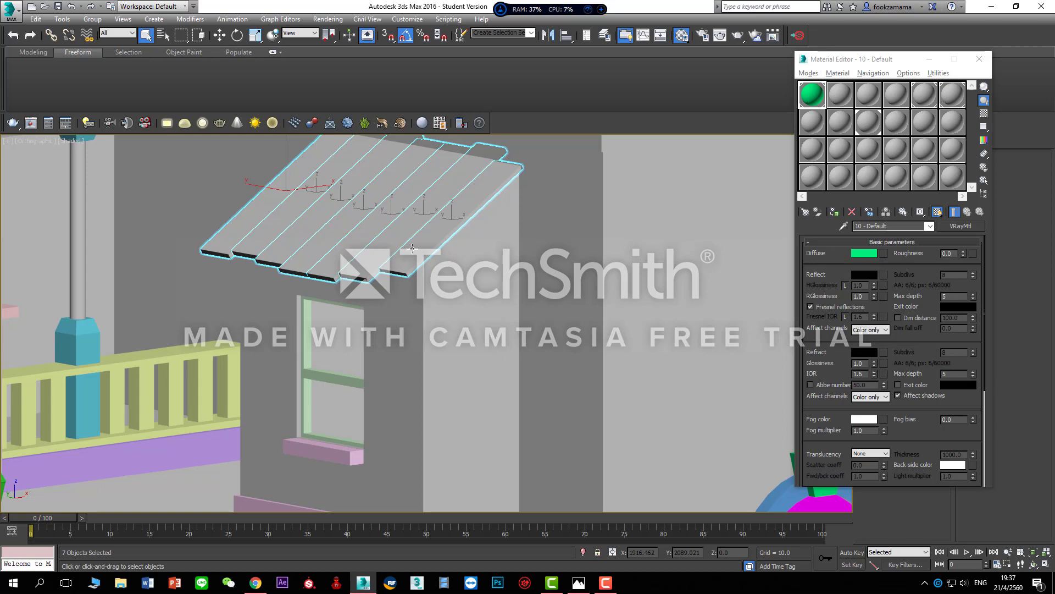
- Change the material type of the second sample slot, 05 - Default, to VRayMtl
{"action": "left_click", "coordinate": [844, 101]}
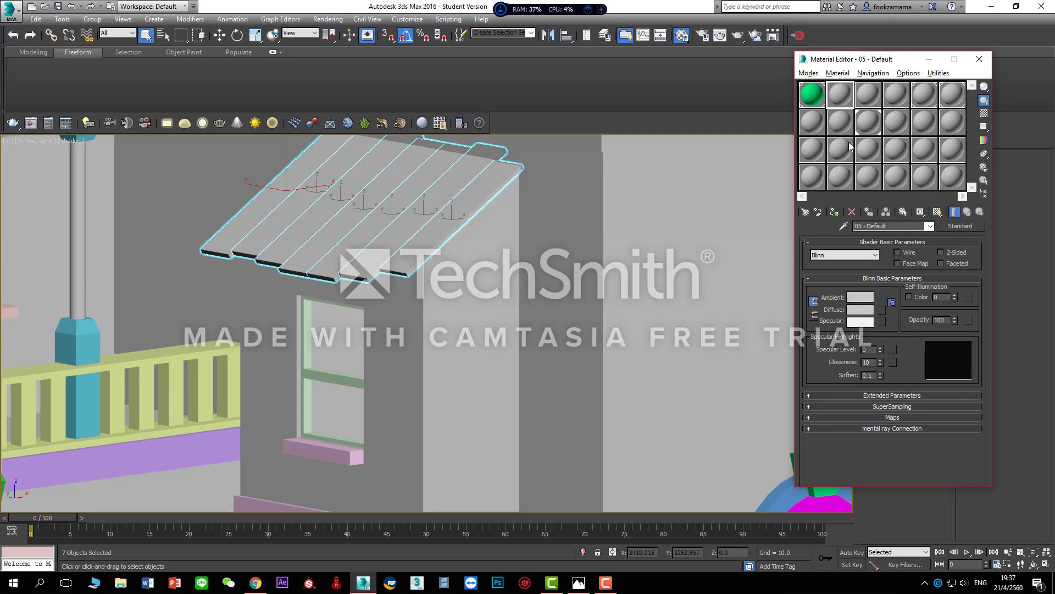
{"action": "left_click", "coordinate": [955, 230]}
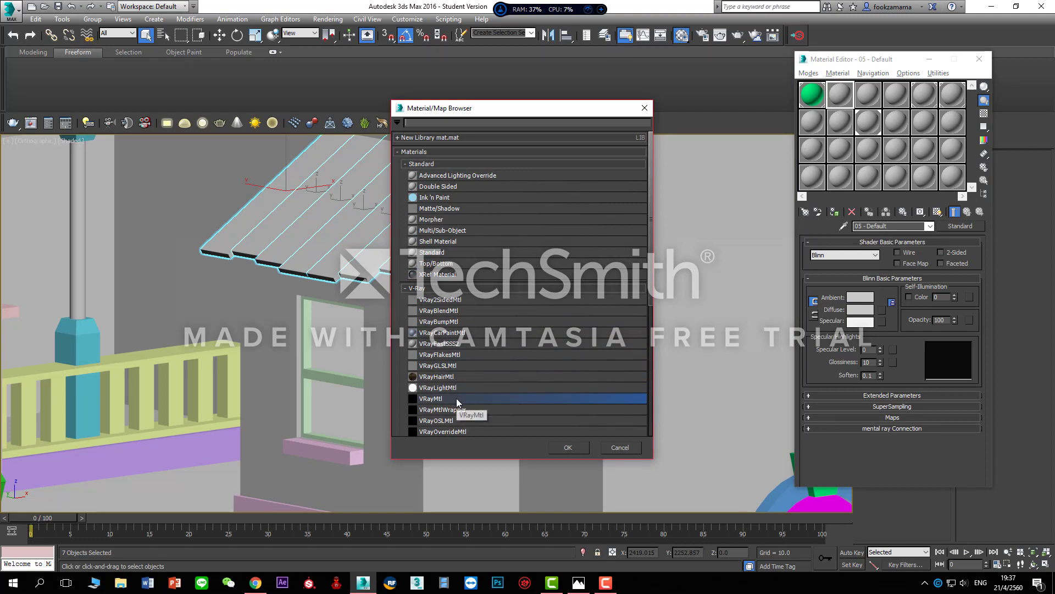
{"action": "left_click", "coordinate": [570, 447]}
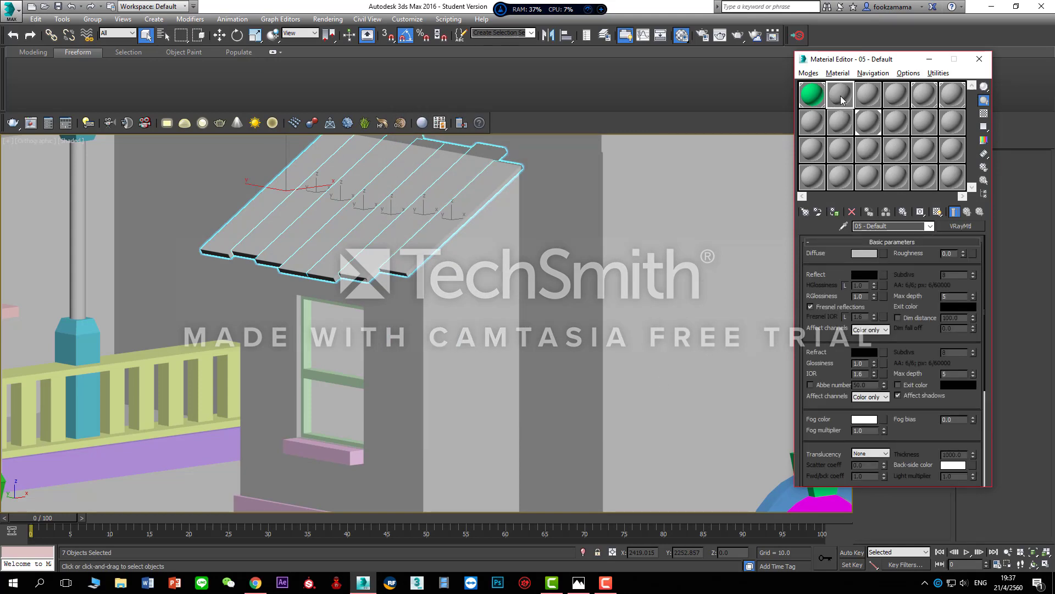
- Copy the 05 - Default VRayMtl material onto other sample slots in the first row
{"action": "left_click", "coordinate": [866, 93]}
{"action": "left_click_drag", "start_coordinate": [867, 107], "coordinate": [925, 93]}
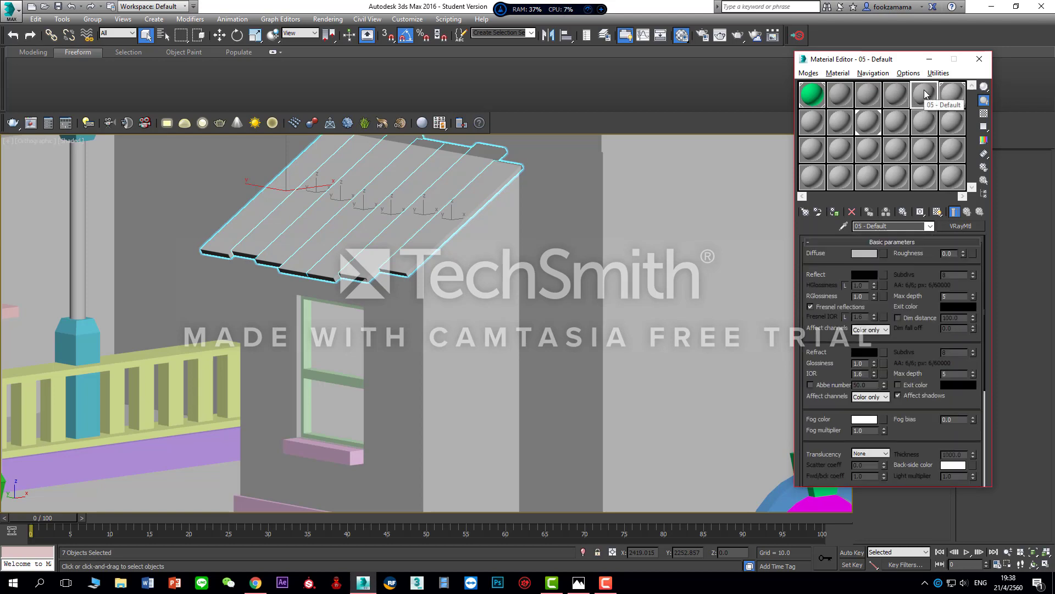
{"action": "left_click_drag", "start_coordinate": [925, 94], "coordinate": [952, 99]}
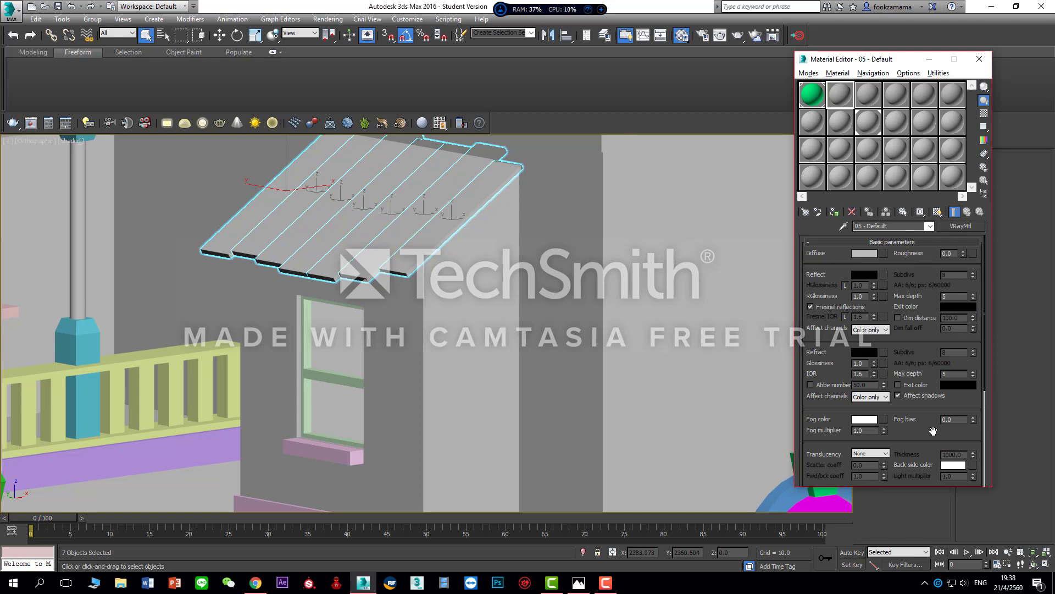
- Load the wood_texture3850 image from the Desktop's moo folder as a Bitmap in the 05 - Default material's Diffuse map slot
{"action": "left_click_drag", "start_coordinate": [933, 432], "coordinate": [940, 248]}
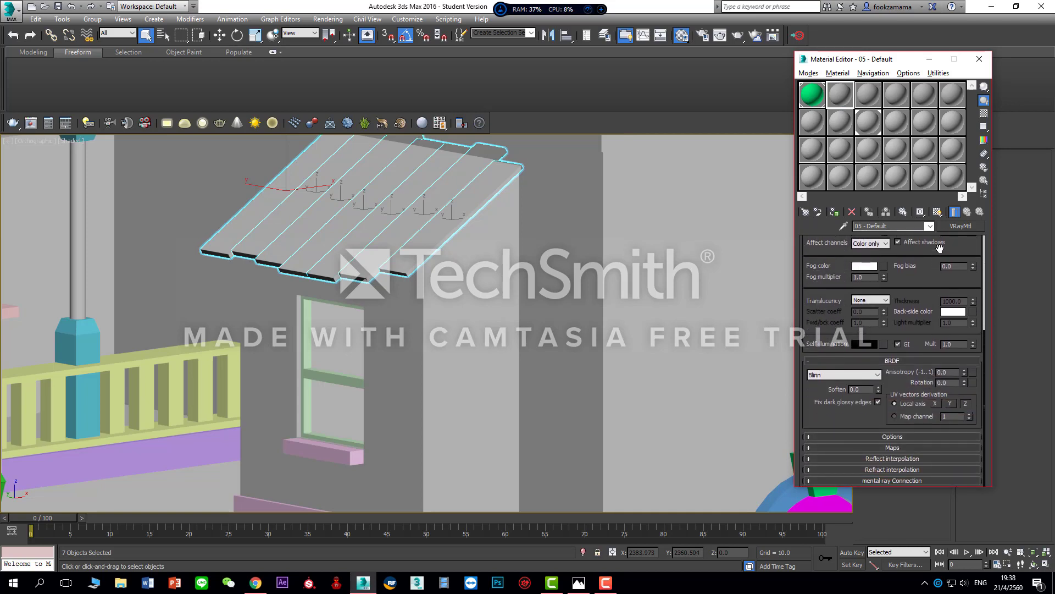
{"action": "left_click", "coordinate": [906, 446]}
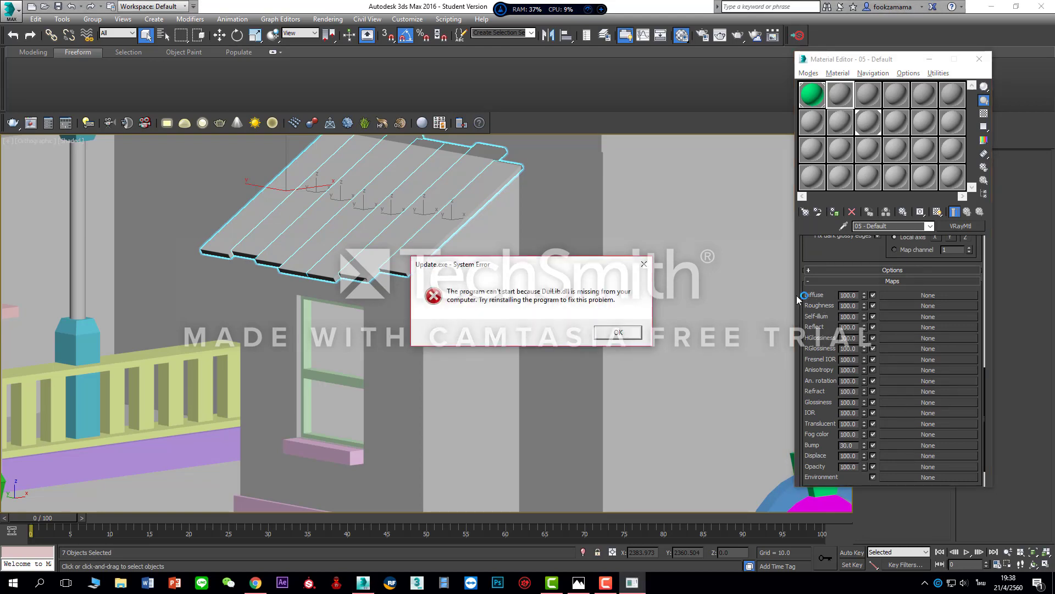
{"action": "left_click", "coordinate": [644, 264]}
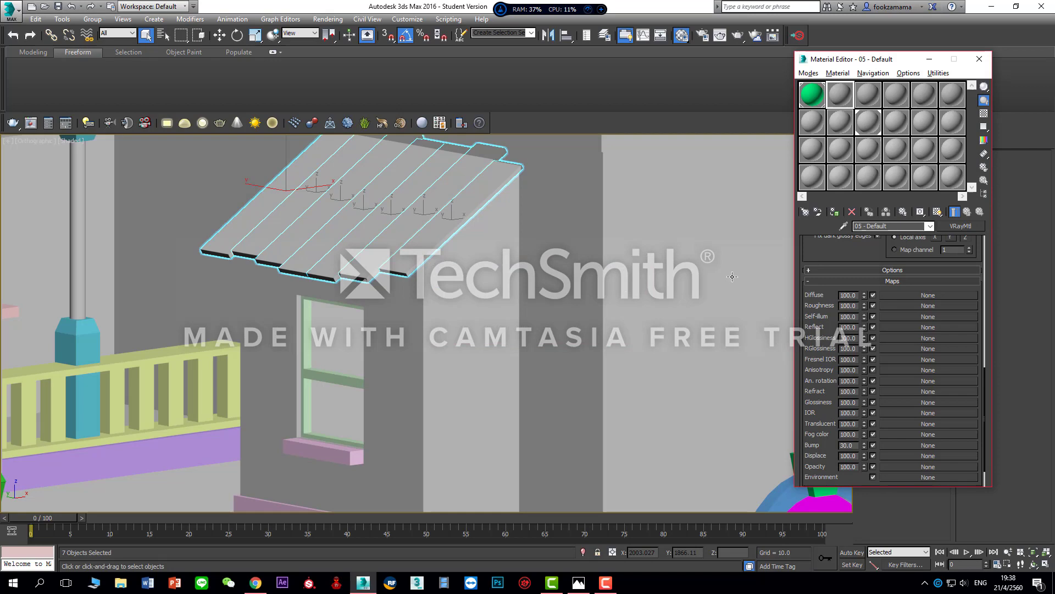
{"action": "left_click", "coordinate": [905, 295]}
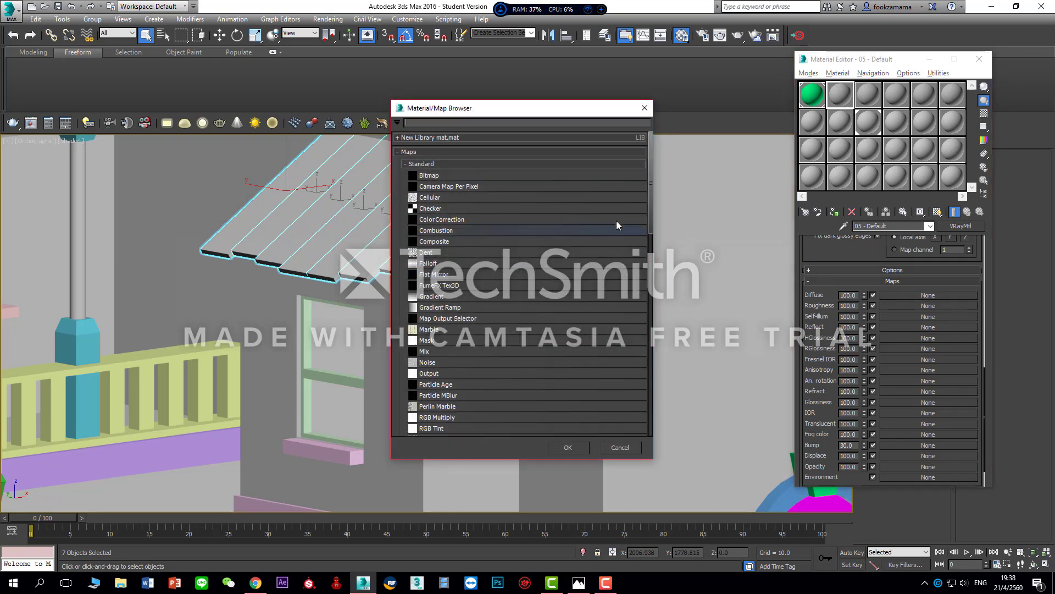
{"action": "double_click", "coordinate": [447, 175]}
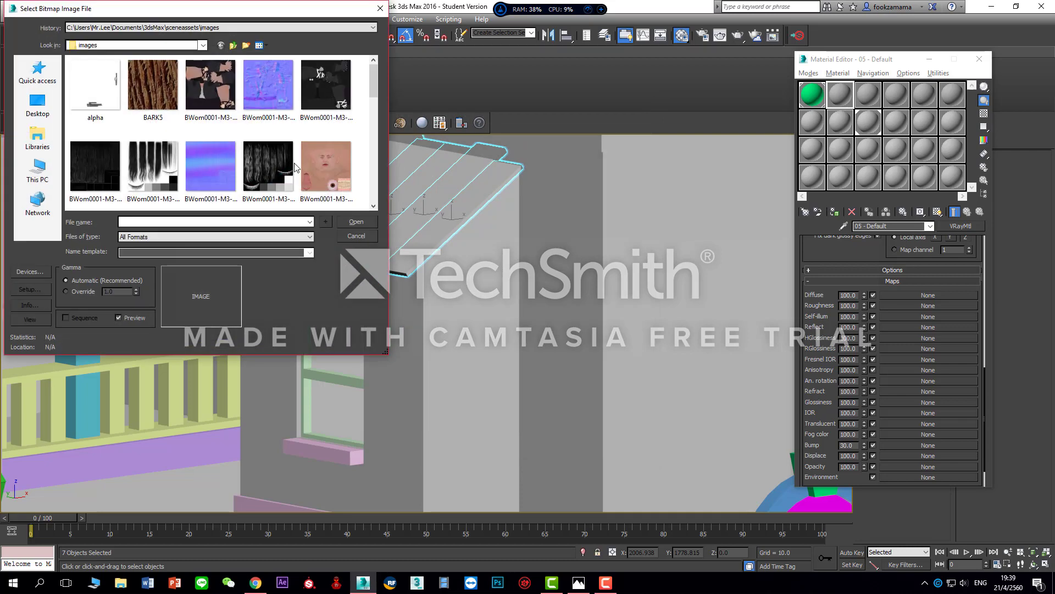
{"action": "left_click", "coordinate": [42, 107]}
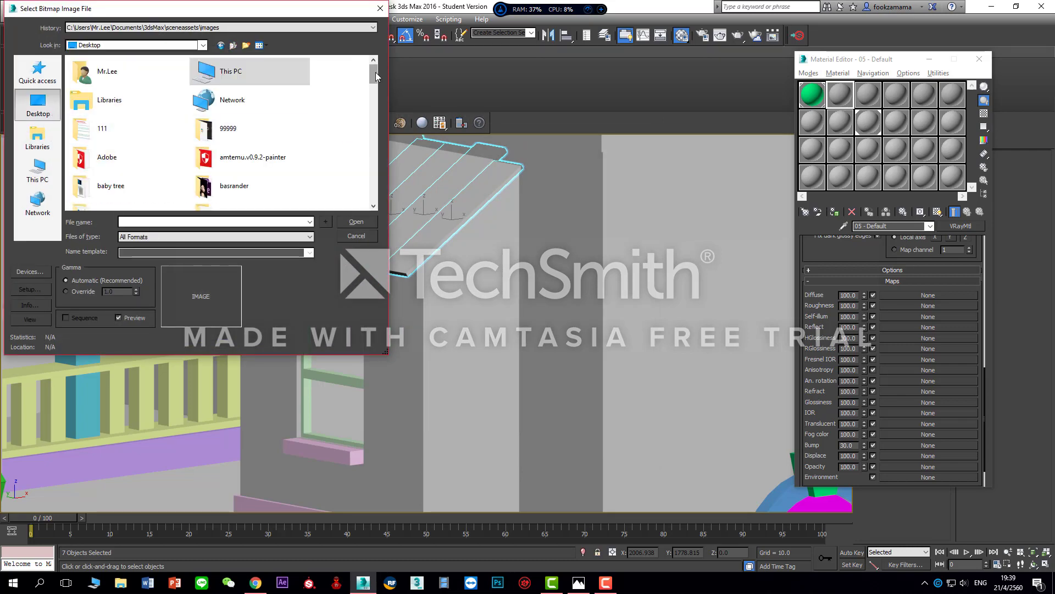
{"action": "left_click_drag", "start_coordinate": [375, 74], "coordinate": [377, 103]}
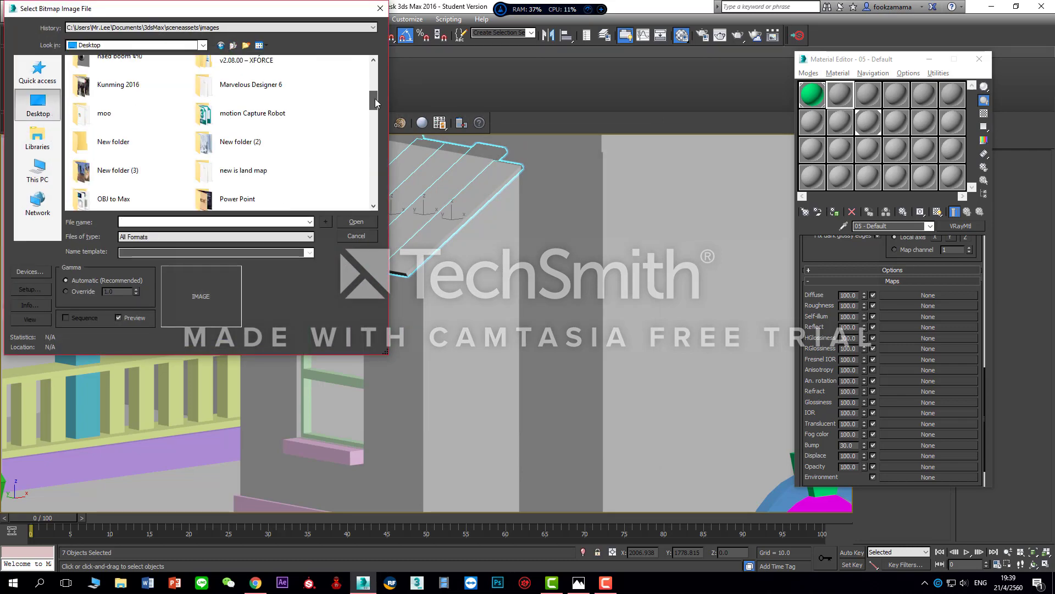
{"action": "double_click", "coordinate": [133, 117]}
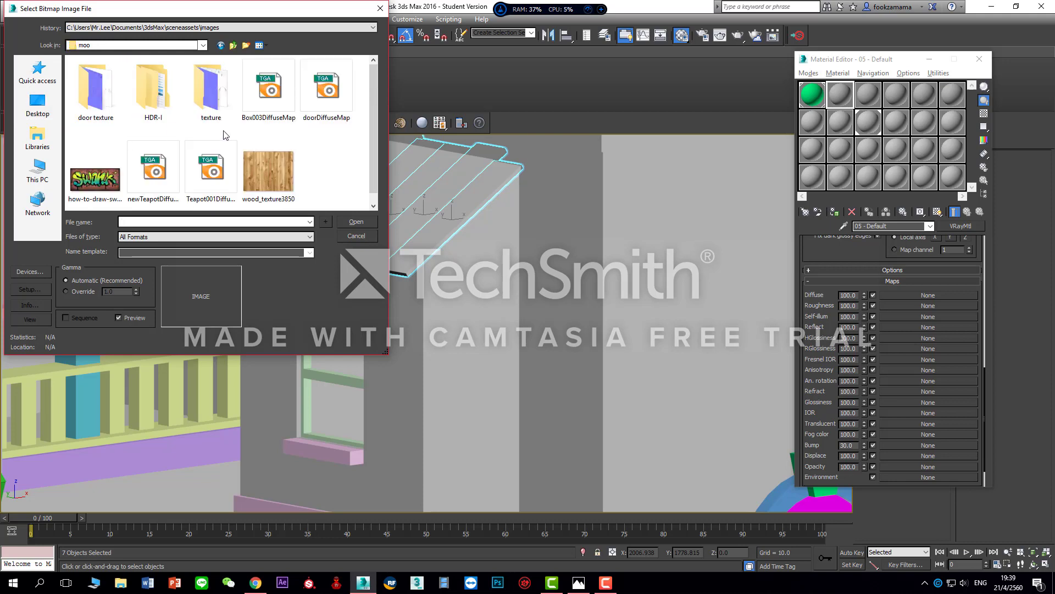
{"action": "left_click", "coordinate": [274, 169]}
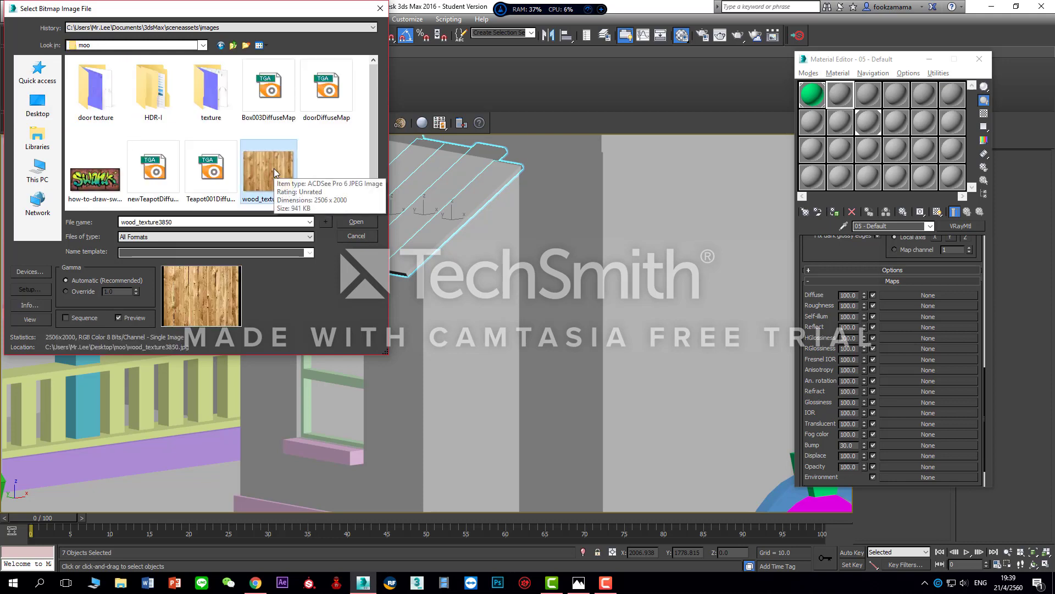
{"action": "left_click", "coordinate": [358, 222]}
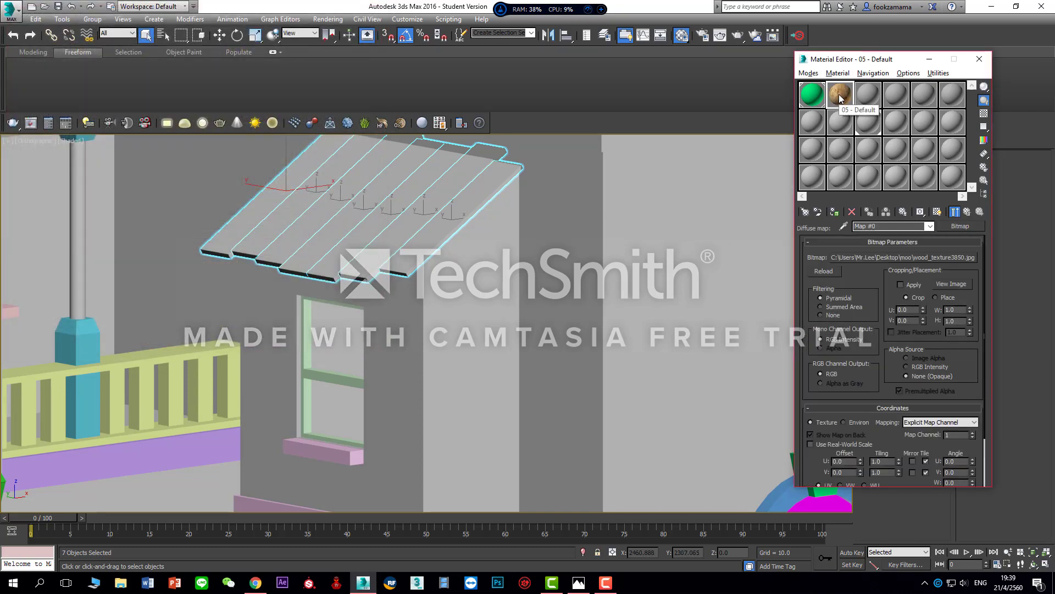
- Assign the wood-textured material to the seven selected roof planks, replacing the scene material of the same name
{"action": "left_click", "coordinate": [836, 213]}
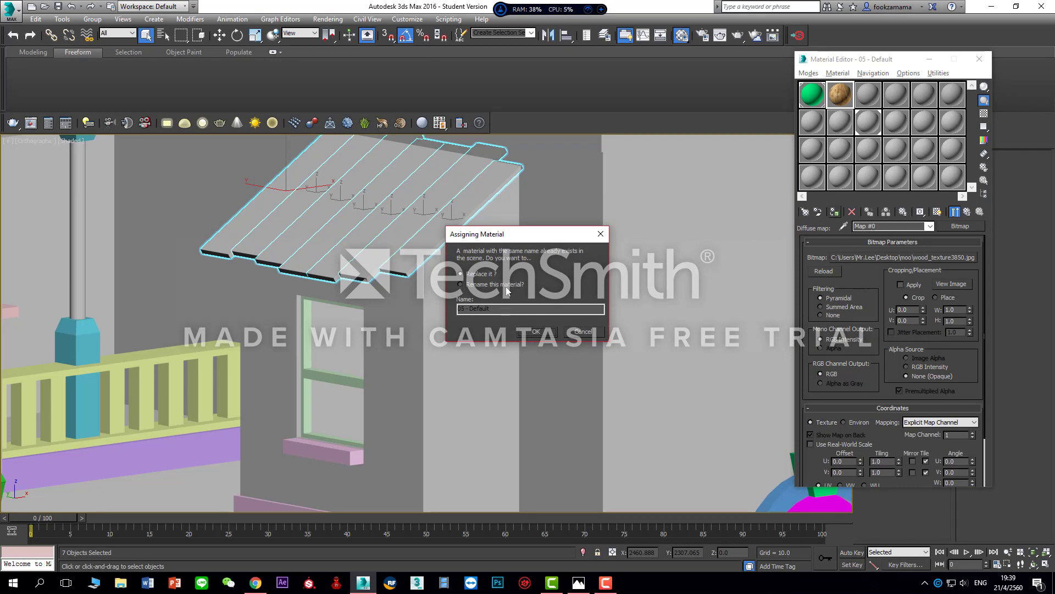
{"action": "left_click", "coordinate": [534, 331]}
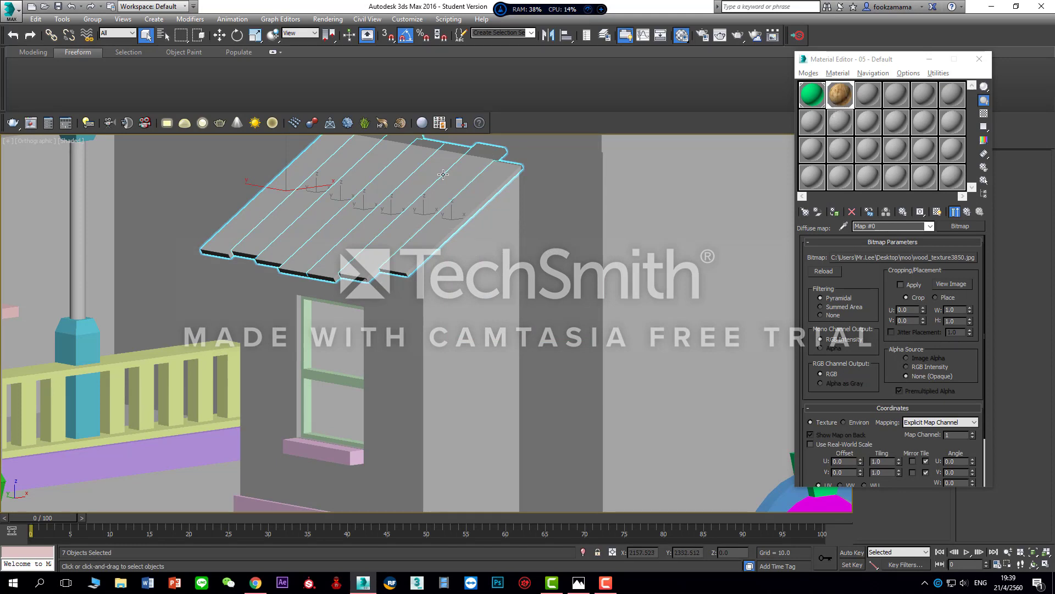
{"action": "left_click", "coordinate": [835, 213]}
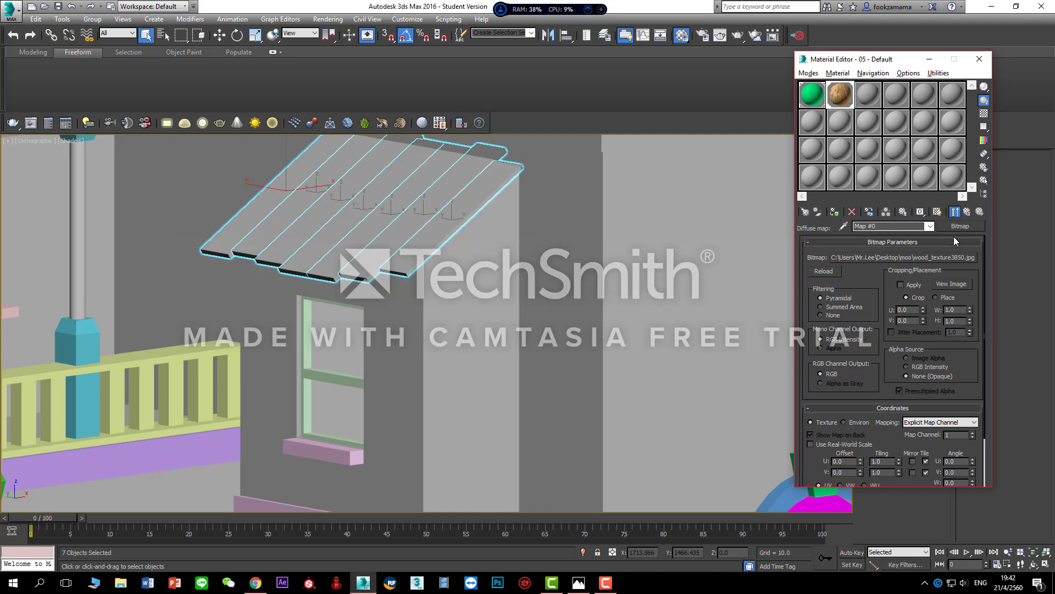
- Rename the wood-textured parent material to wood and turn on its shaded display in the viewport
{"action": "left_click", "coordinate": [967, 212]}
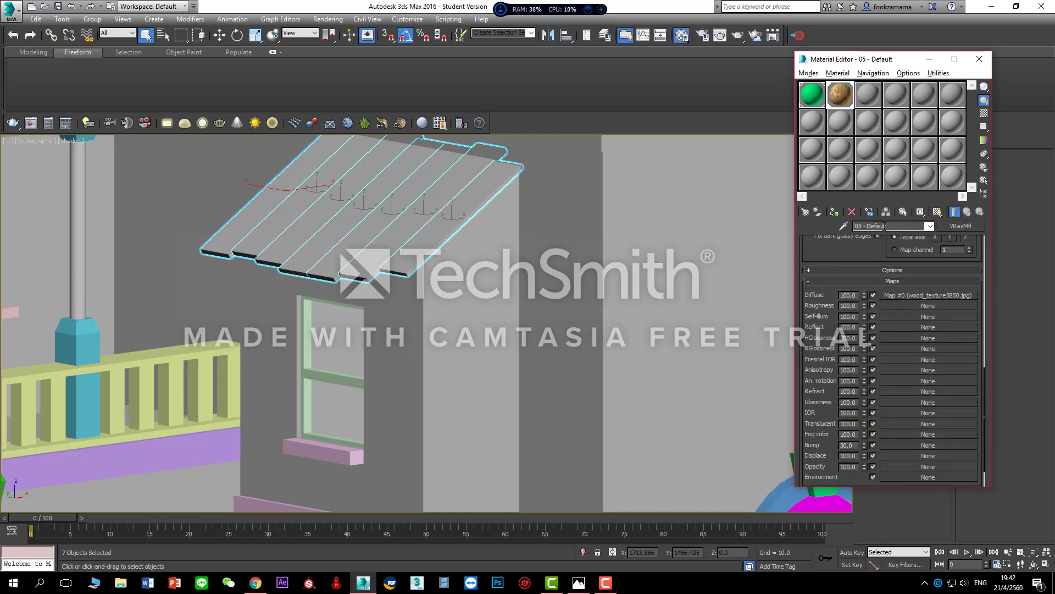
{"action": "type", "text": "w"}
{"action": "key", "text": "Return"}
{"action": "type", "text": "ood"}
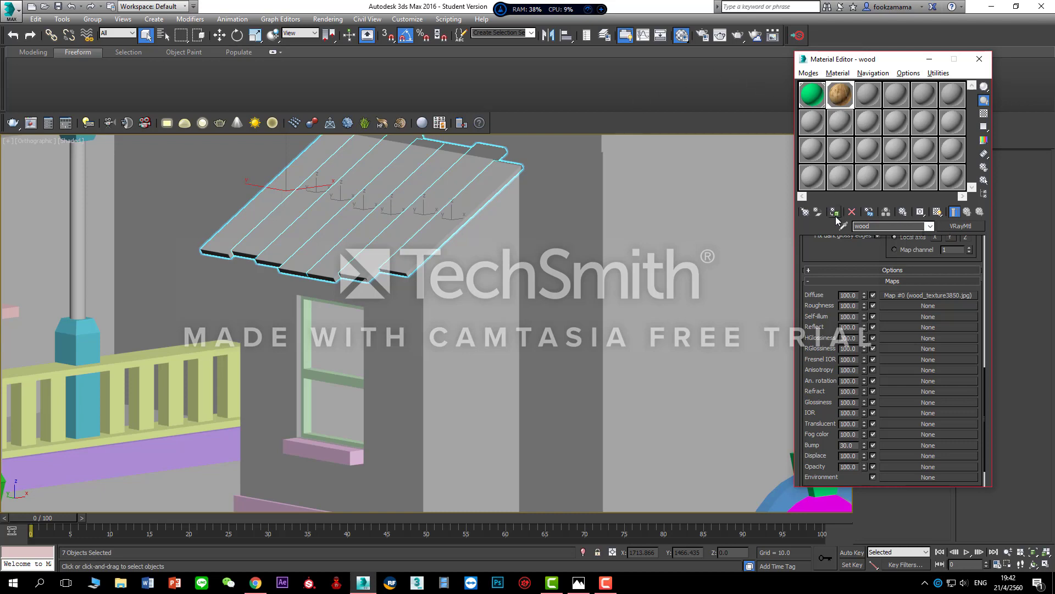
{"action": "left_click", "coordinate": [938, 212]}
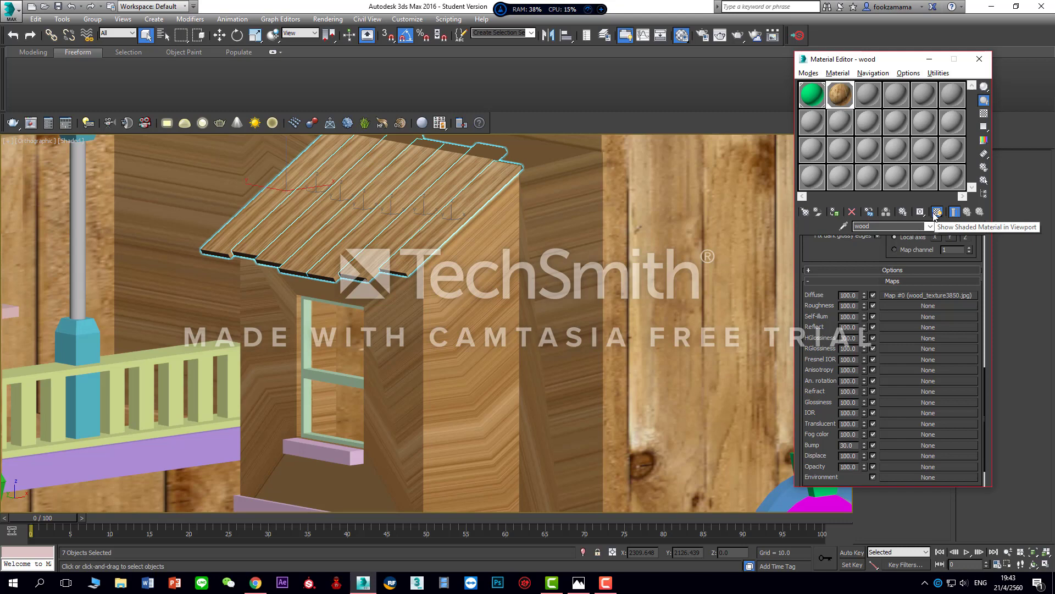
- Assign the plain grey 05 - Default material from the third sample slot to the building walls
{"action": "left_click", "coordinate": [874, 103]}
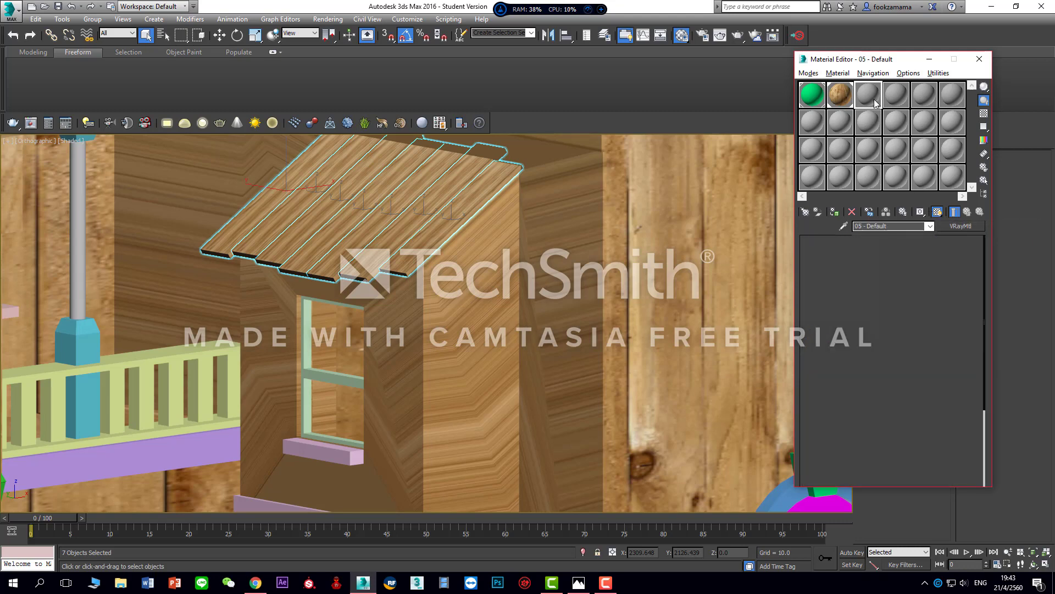
{"action": "left_click_drag", "start_coordinate": [874, 102], "coordinate": [694, 262]}
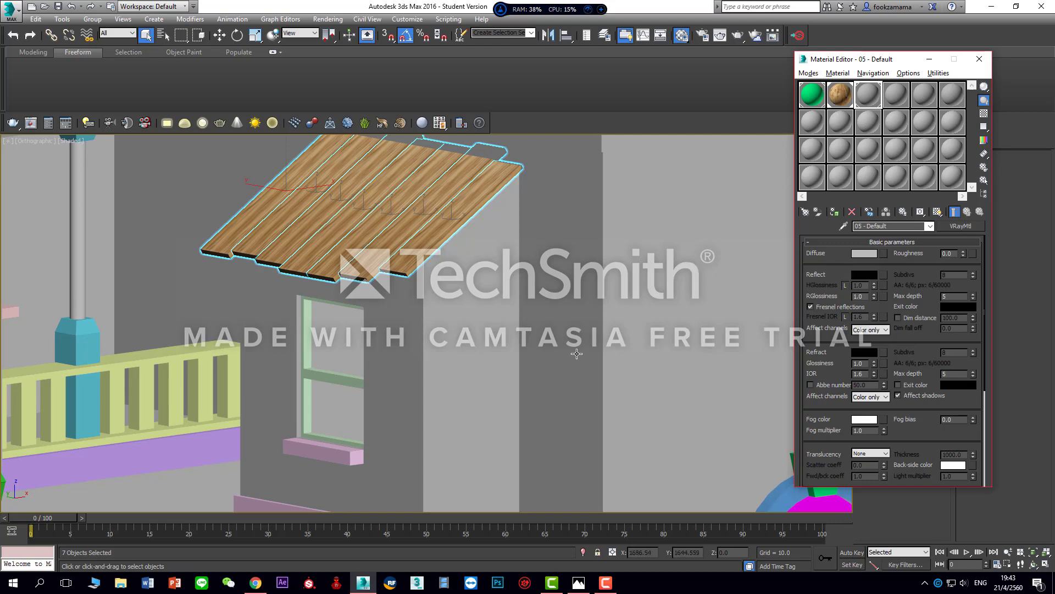
- Select the two round column shafts above the balcony railing
{"action": "middle_click_drag", "start_coordinate": [550, 341], "coordinate": [654, 390]}
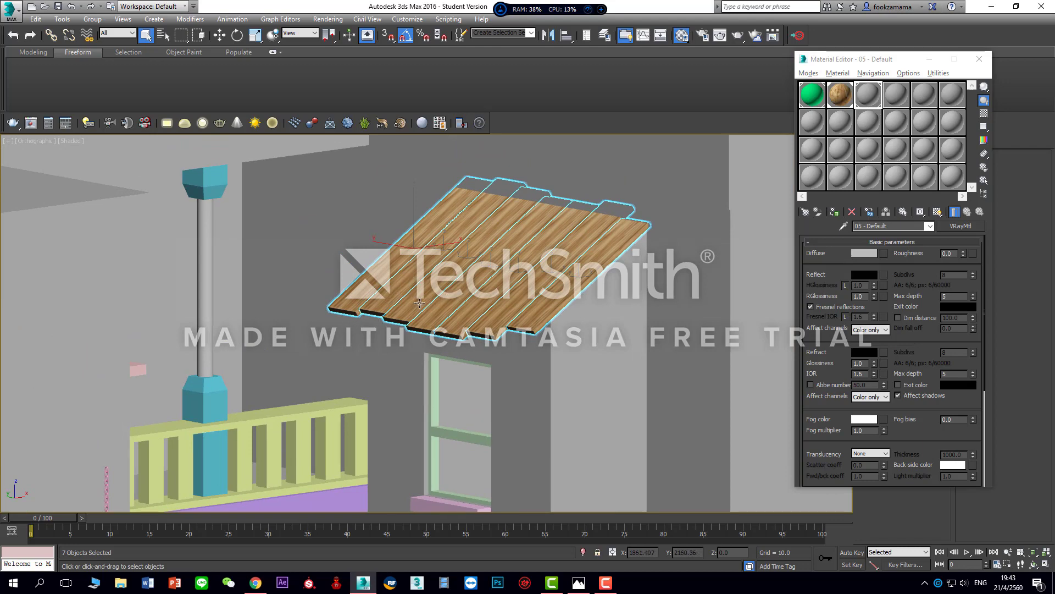
{"action": "scroll", "coordinate": [445, 304], "scroll_direction": "up", "scroll_amount": 5}
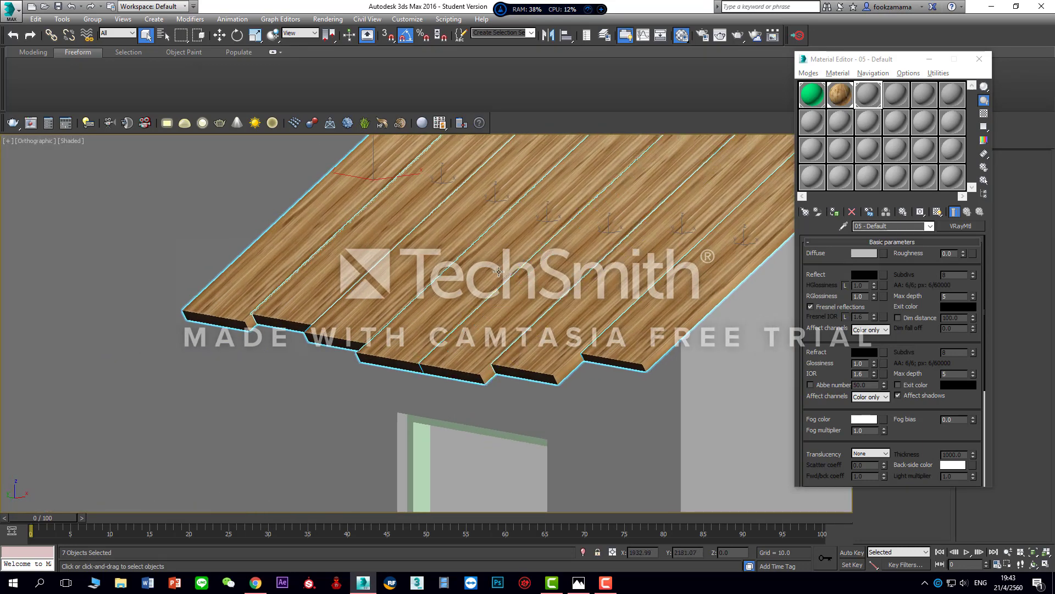
{"action": "scroll", "coordinate": [459, 287], "scroll_direction": "down", "scroll_amount": 6}
{"action": "middle_click_drag", "start_coordinate": [270, 385], "coordinate": [460, 370]}
{"action": "scroll", "coordinate": [426, 370], "scroll_direction": "up", "scroll_amount": 5}
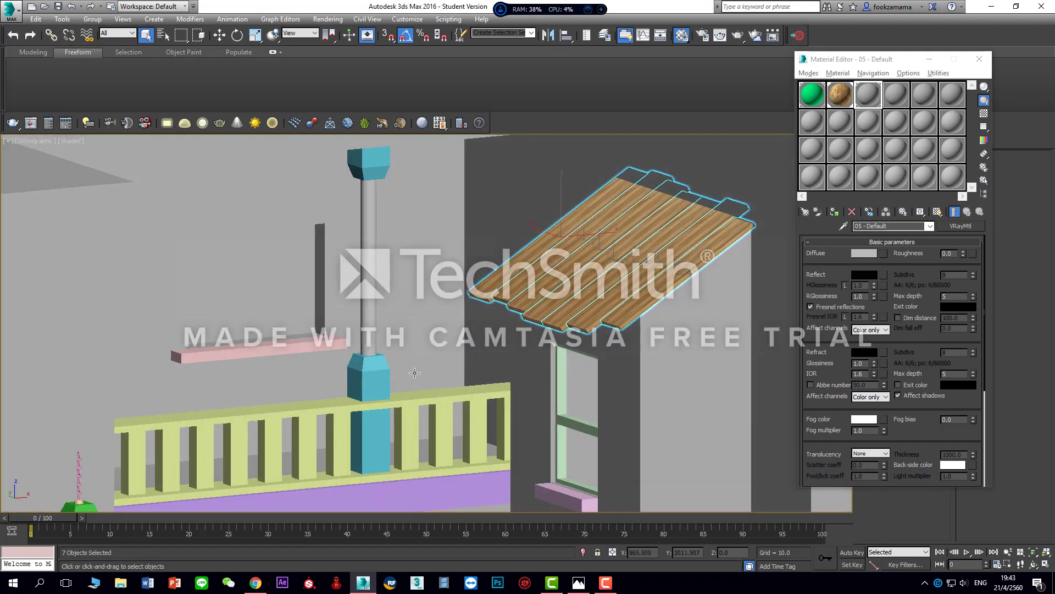
{"action": "left_click", "coordinate": [414, 315]}
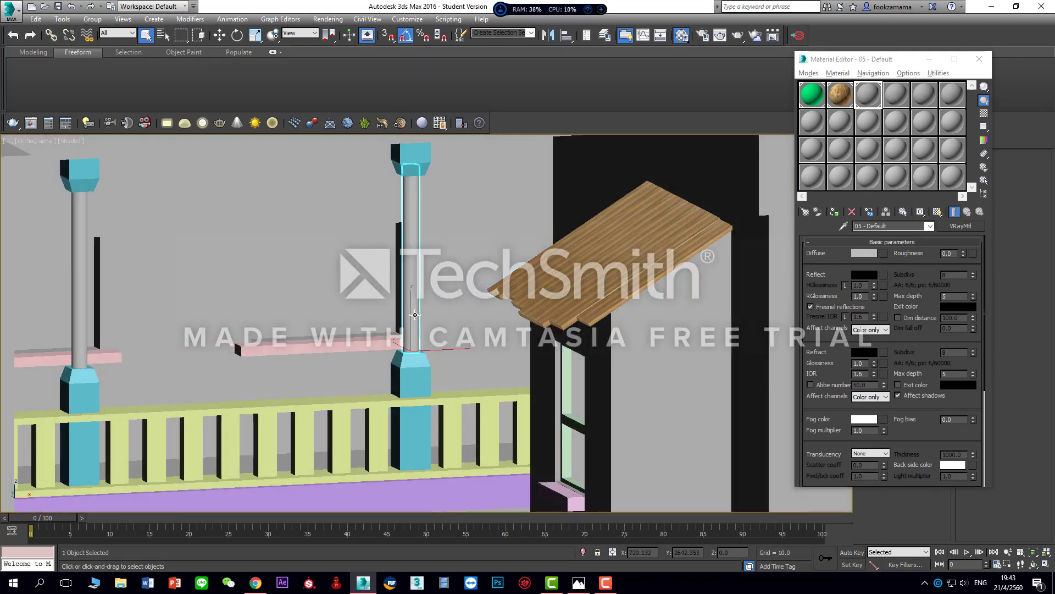
{"action": "left_click", "coordinate": [81, 259], "text": "ctrl"}
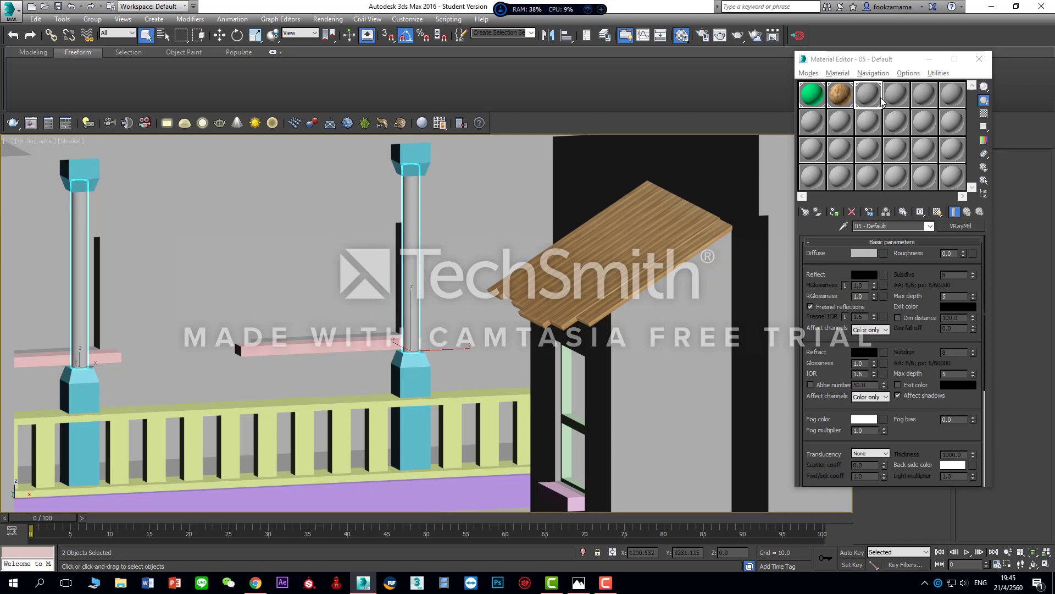
- Rename the material in the fourth sample slot of the first row to wood2
{"action": "left_click", "coordinate": [901, 105]}
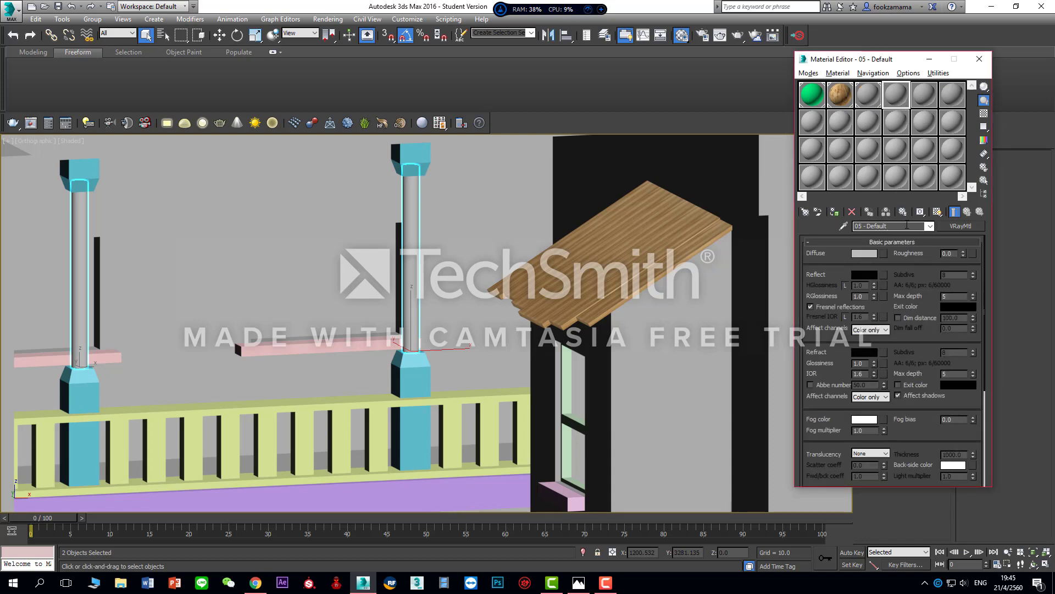
{"action": "left_click", "coordinate": [907, 225]}
{"action": "type", "text": "woo"}
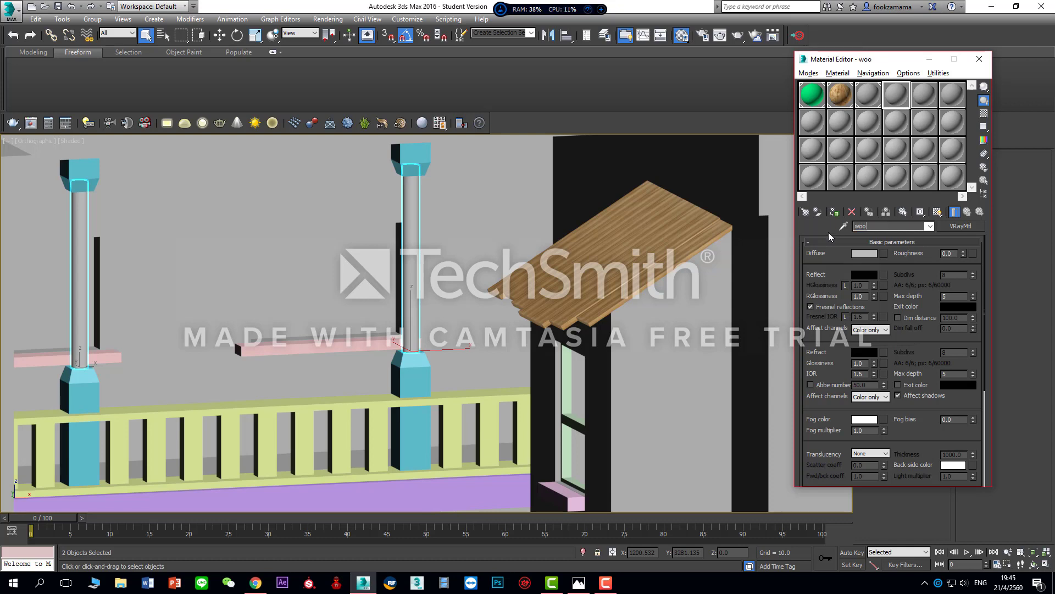
{"action": "type", "text": "d2"}
- Load the wood_texture3850 image as a Bitmap in wood2's Diffuse map slot
{"action": "scroll", "coordinate": [937, 363], "scroll_direction": "down", "scroll_amount": 1}
{"action": "scroll", "coordinate": [937, 363], "scroll_direction": "down", "scroll_amount": 5}
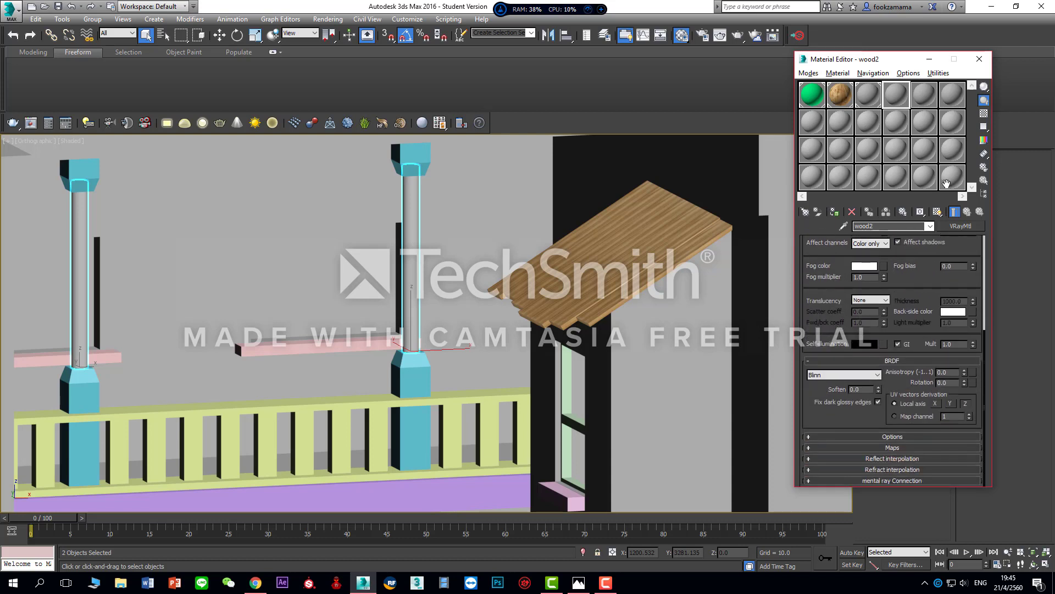
{"action": "left_click", "coordinate": [902, 452]}
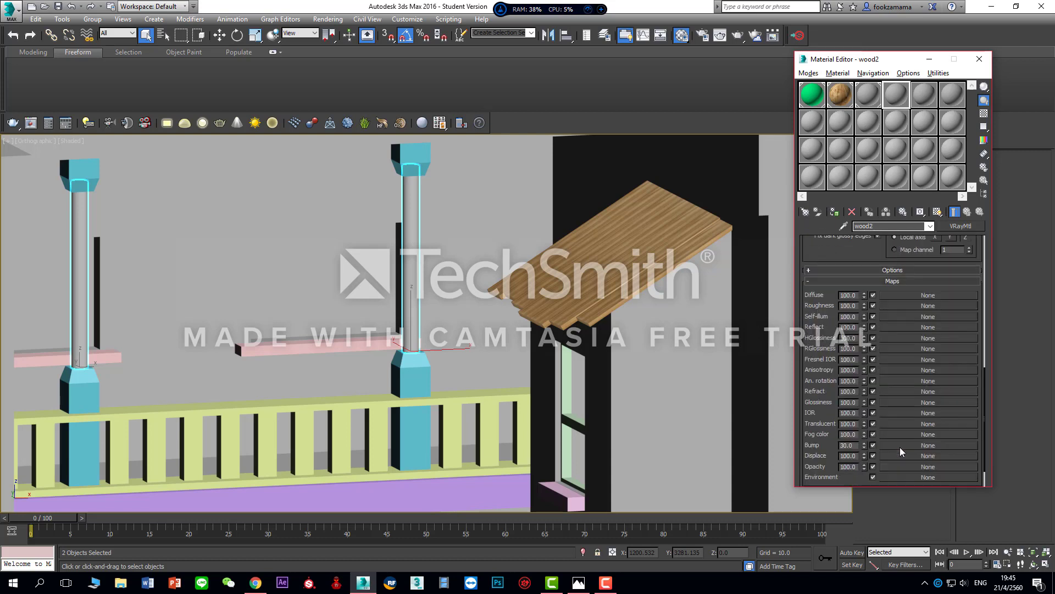
{"action": "left_click", "coordinate": [911, 298]}
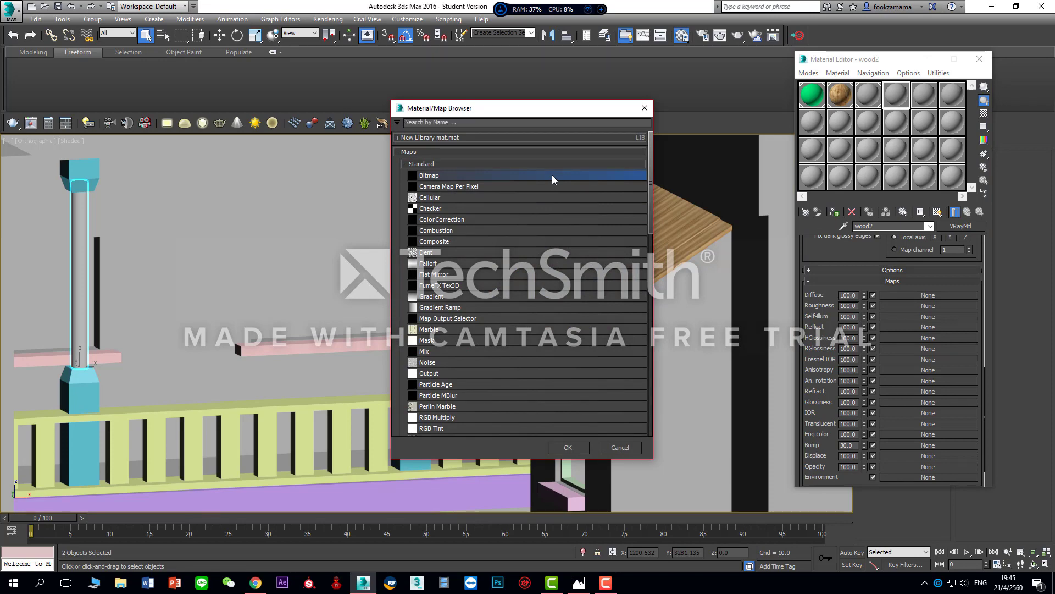
{"action": "double_click", "coordinate": [552, 174]}
{"action": "left_click", "coordinate": [272, 163]}
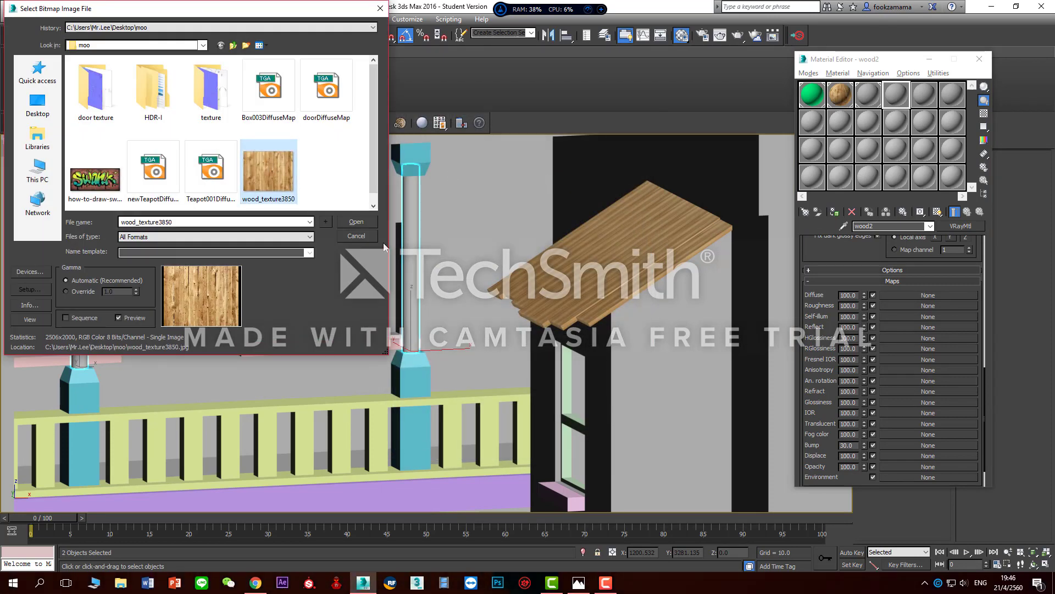
{"action": "left_click", "coordinate": [372, 222]}
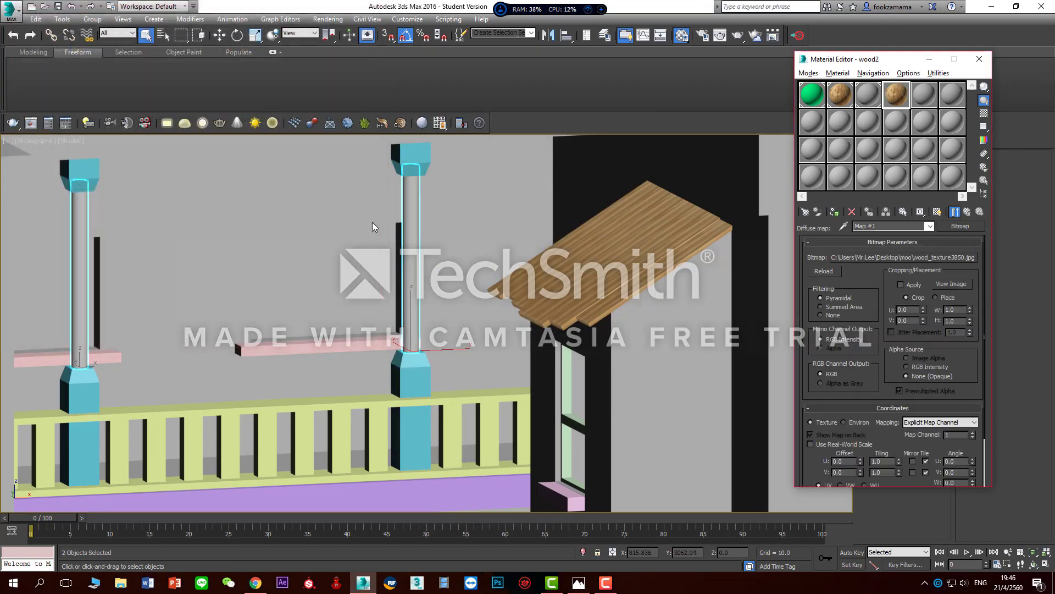
- Assign wood2 to the two selected column shafts and turn on its shaded display in the viewport
{"action": "left_click", "coordinate": [838, 215]}
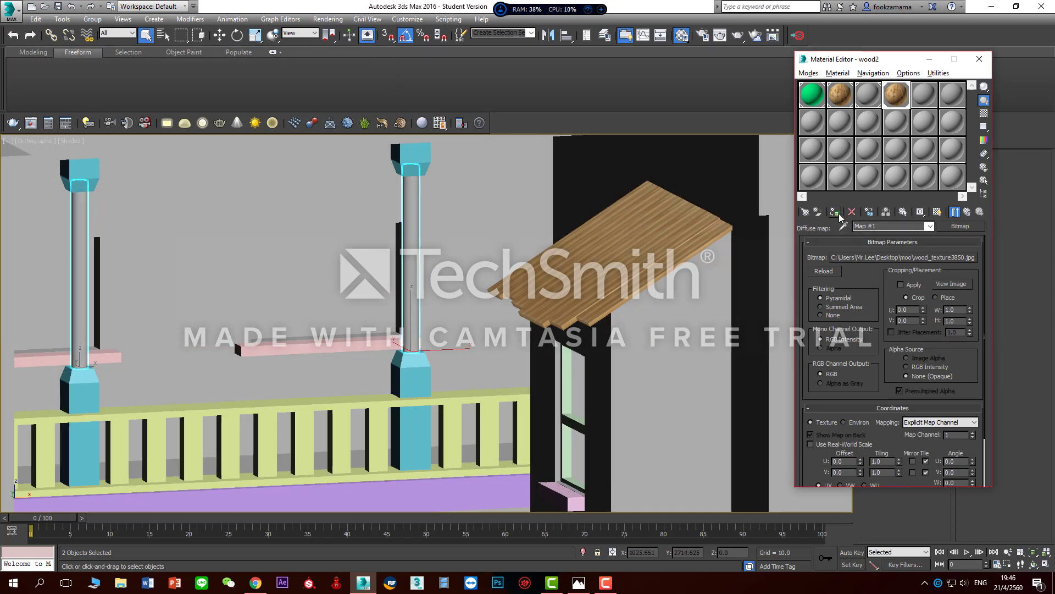
{"action": "left_click", "coordinate": [938, 214]}
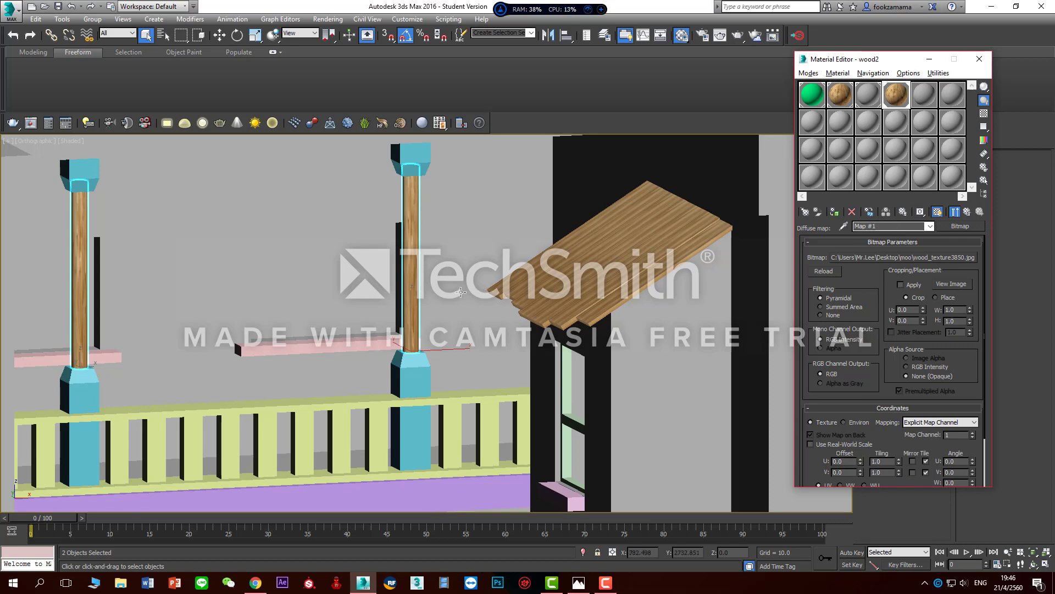
{"action": "scroll", "coordinate": [402, 300], "scroll_direction": "up", "scroll_amount": 5}
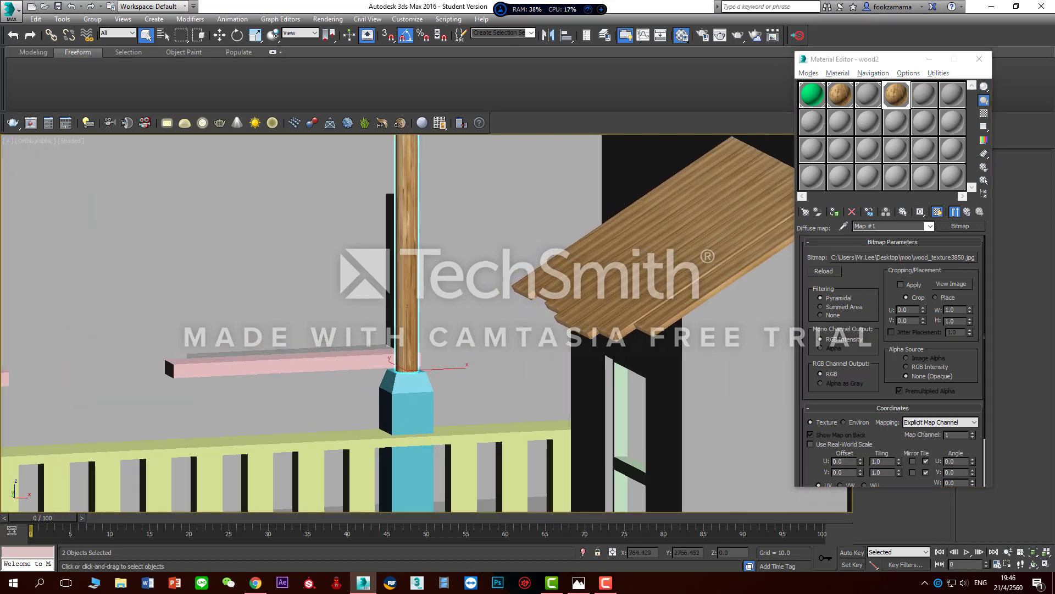
{"action": "scroll", "coordinate": [558, 365], "scroll_direction": "down", "scroll_amount": 4}
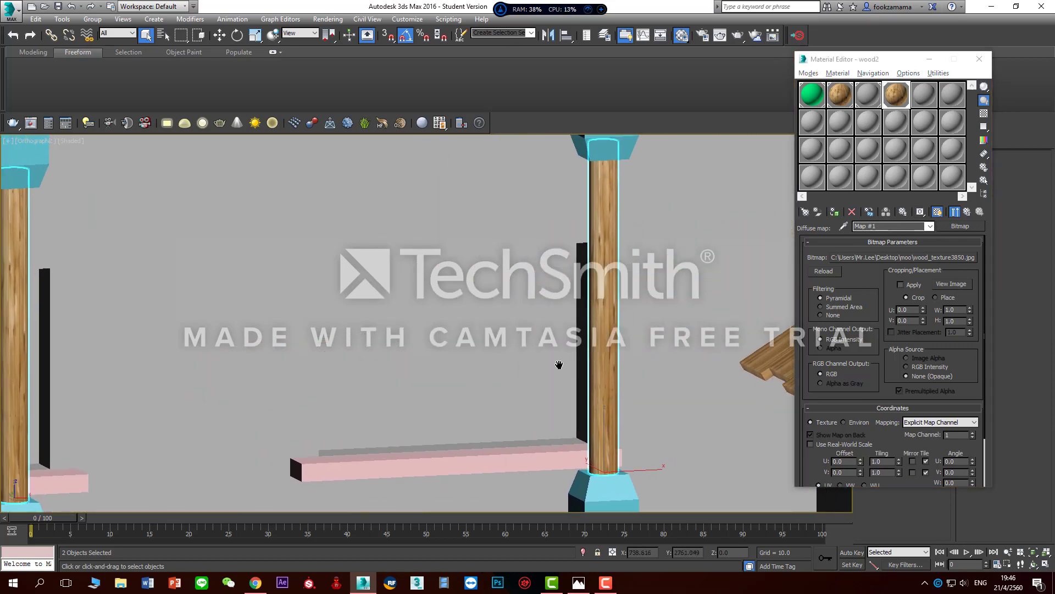
{"action": "scroll", "coordinate": [522, 364], "scroll_direction": "up", "scroll_amount": 4}
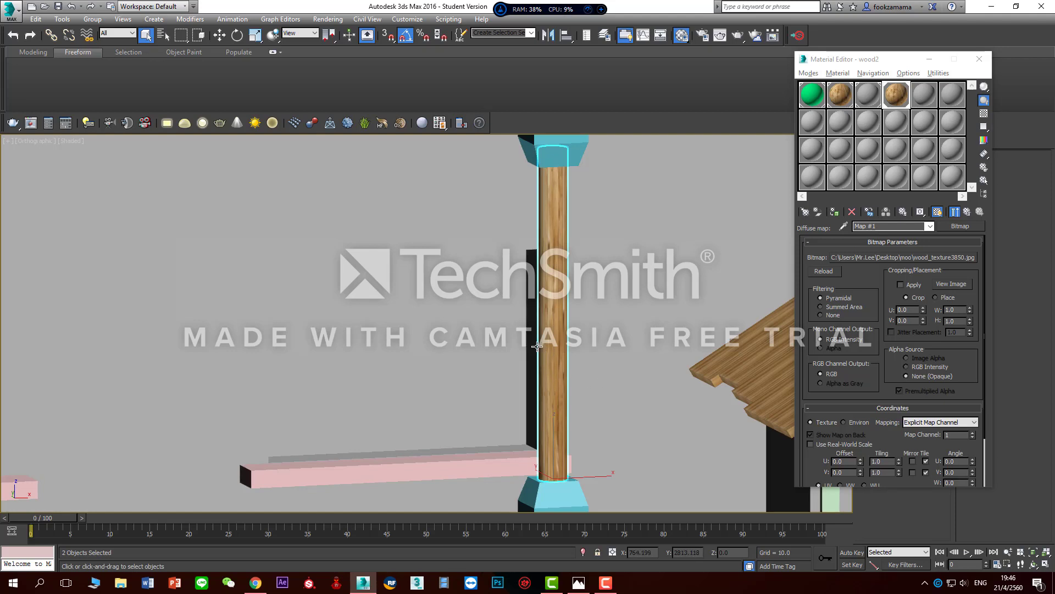
- Add a UVW Map modifier to the two selected column shafts
{"action": "scroll", "coordinate": [541, 350], "scroll_direction": "down", "scroll_amount": 2}
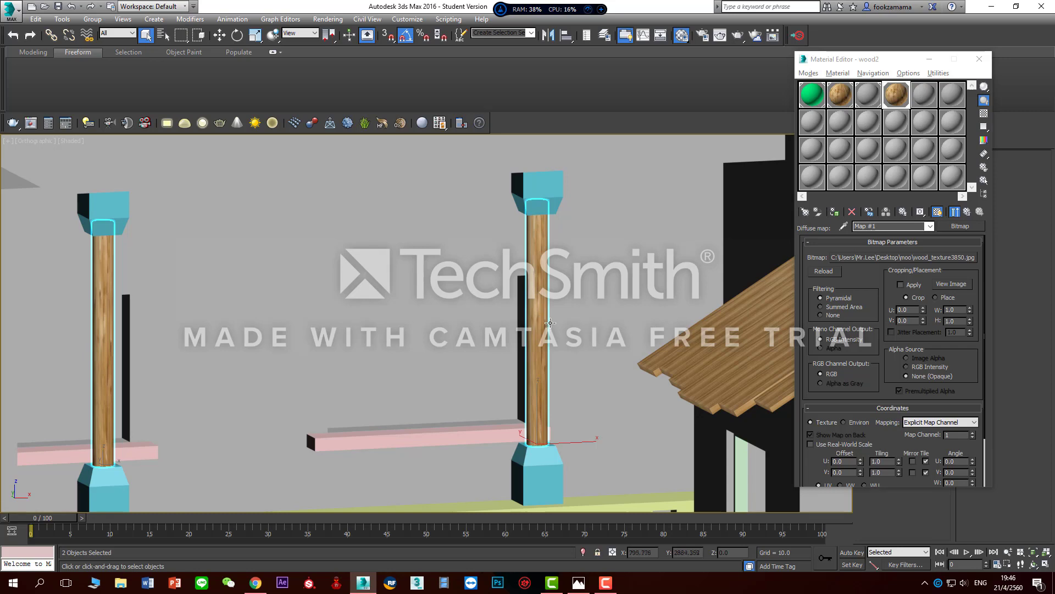
{"action": "mouse_move", "coordinate": [528, 363]}
{"action": "middle_mouse_down", "text": "alt"}
{"action": "mouse_move", "coordinate": [551, 368]}
{"action": "mouse_move", "coordinate": [494, 375]}
{"action": "middle_mouse_up", "text": "alt"}
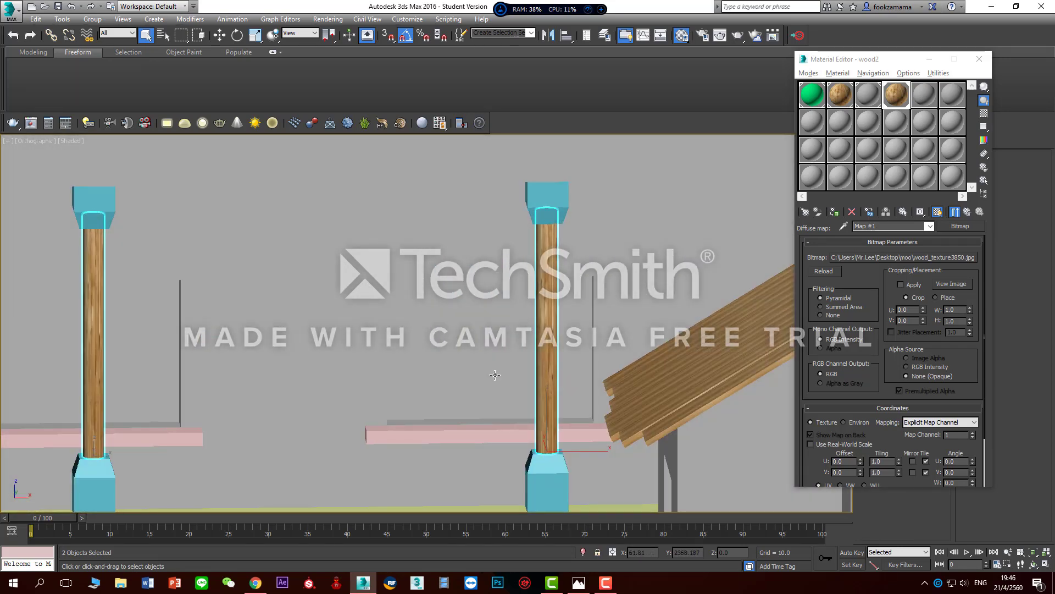
{"action": "left_click_drag", "start_coordinate": [897, 66], "coordinate": [375, 142]}
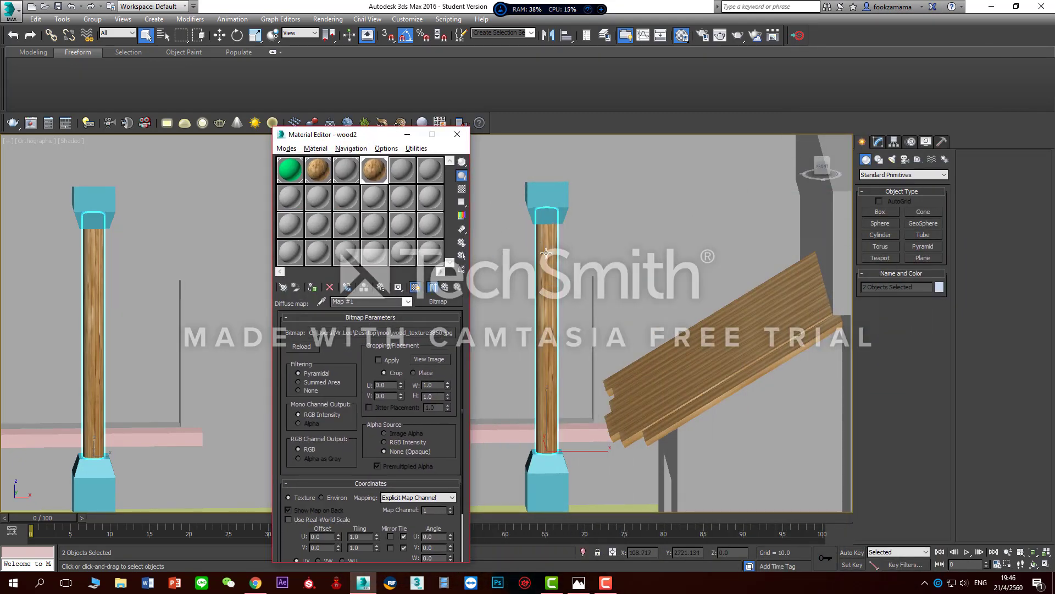
{"action": "left_click", "coordinate": [877, 144]}
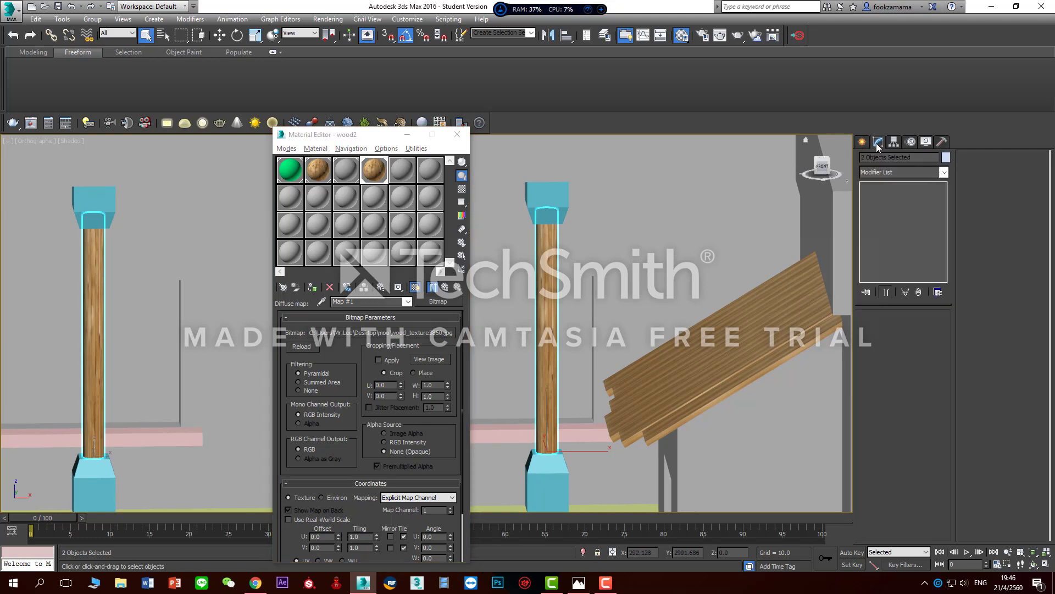
{"action": "left_click", "coordinate": [895, 173]}
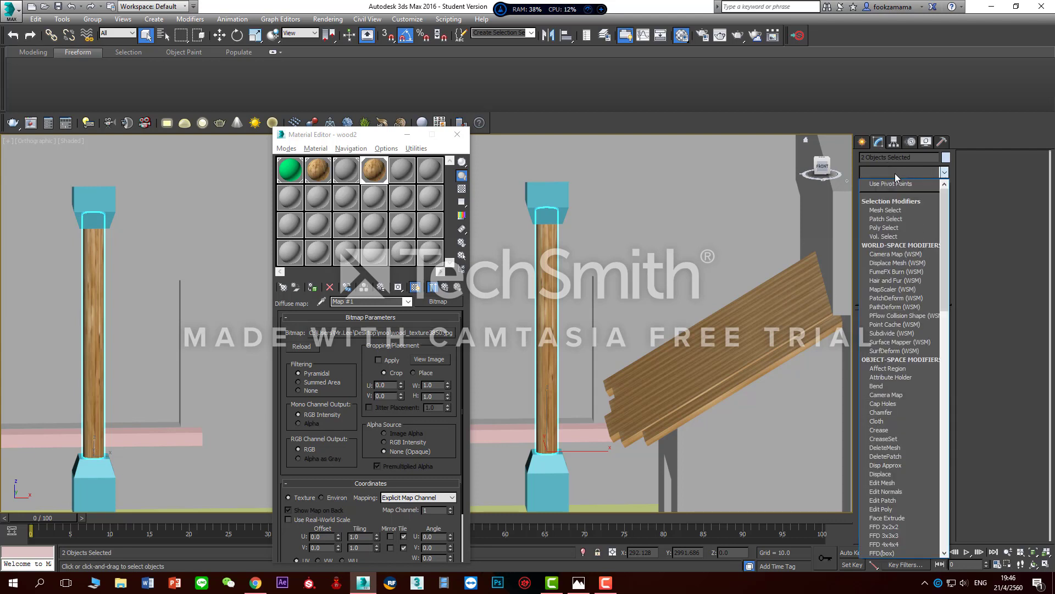
{"action": "type", "text": "unwrap"}
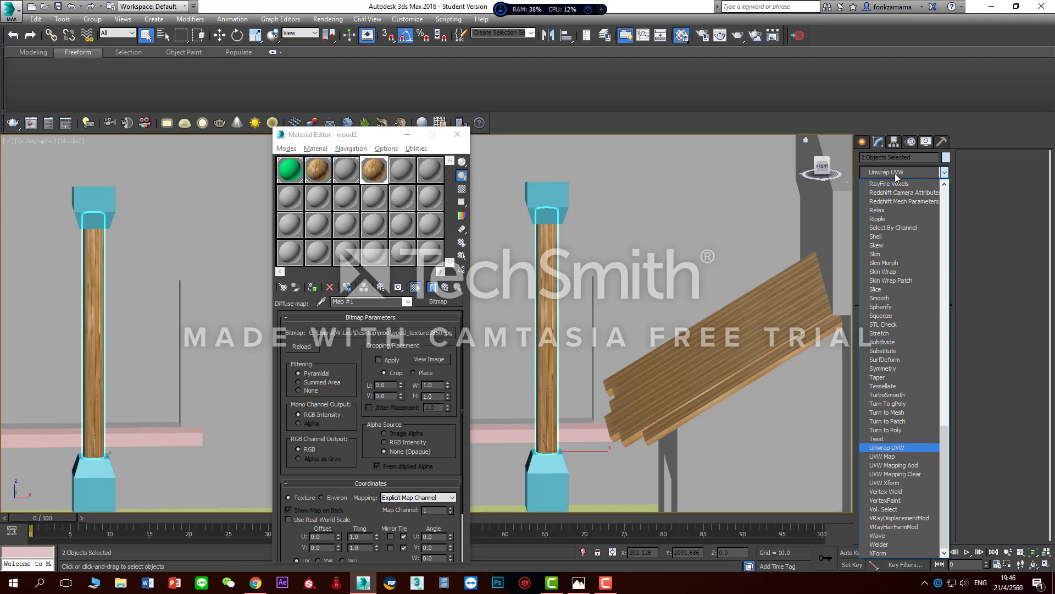
{"action": "left_click", "coordinate": [904, 458]}
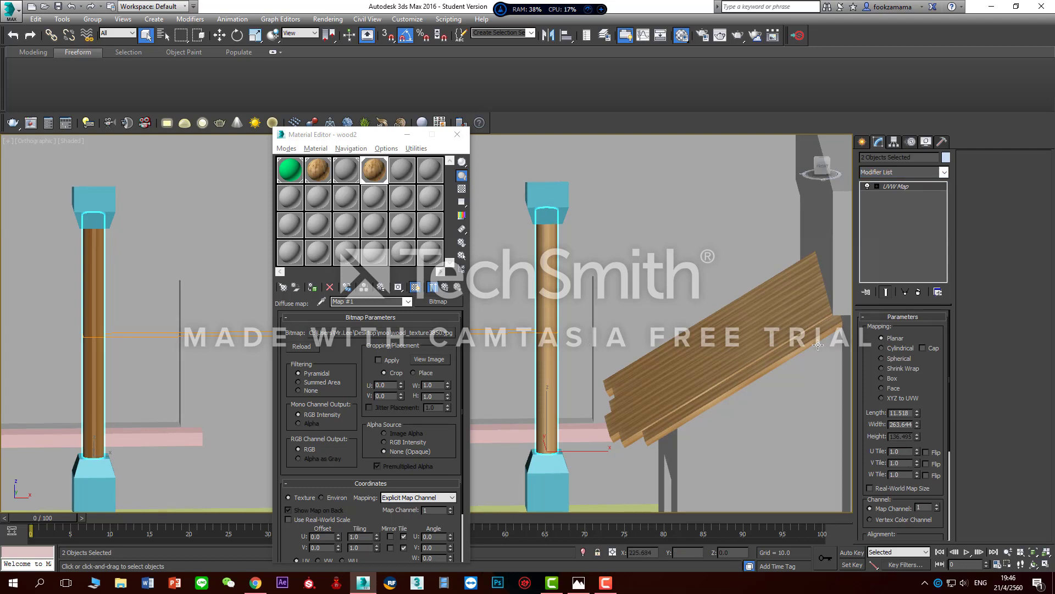
- Try the Cylindrical, Spherical, Shrink Wrap, Box and Face mapping types on the column shafts and settle on Box
{"action": "left_click", "coordinate": [881, 348]}
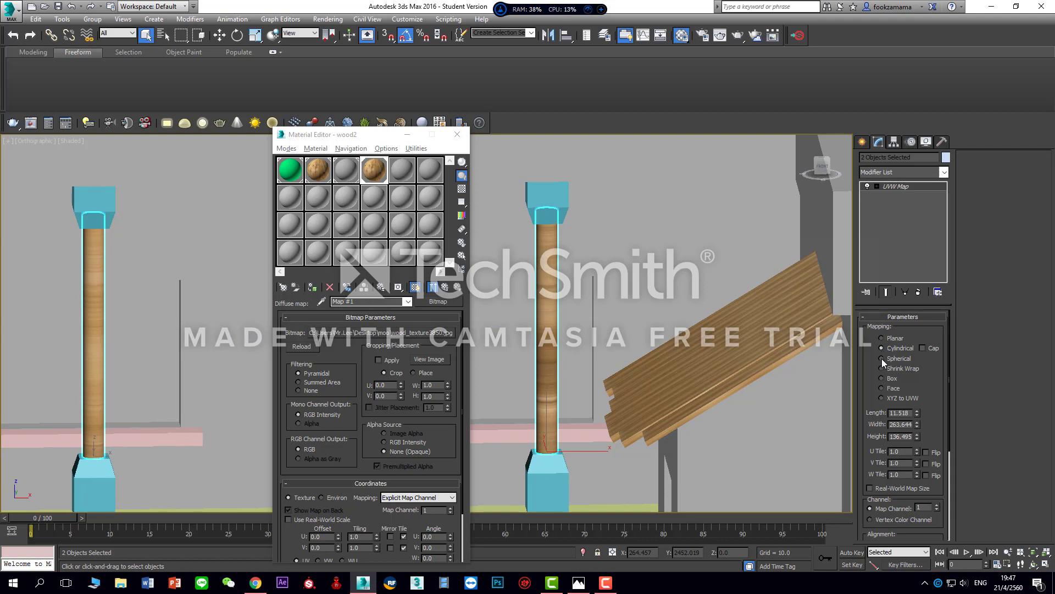
{"action": "left_click", "coordinate": [881, 359]}
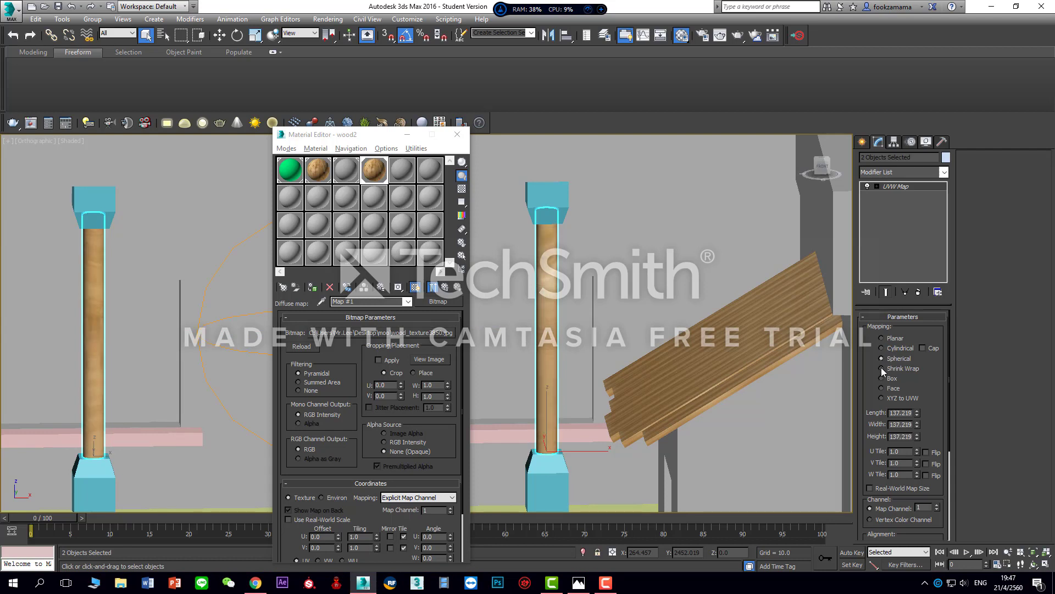
{"action": "left_click", "coordinate": [882, 367]}
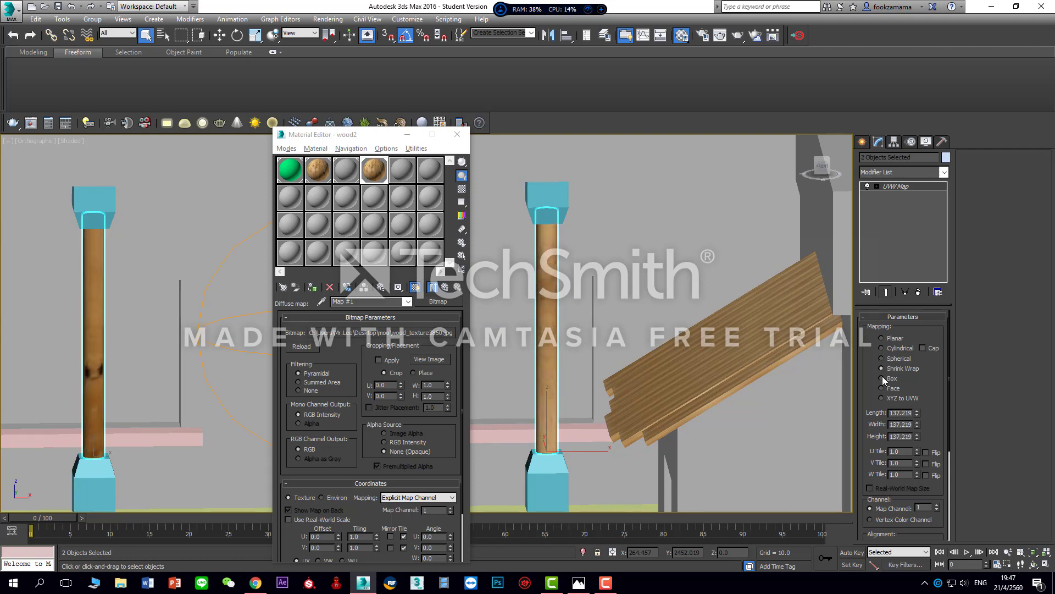
{"action": "left_click", "coordinate": [882, 378]}
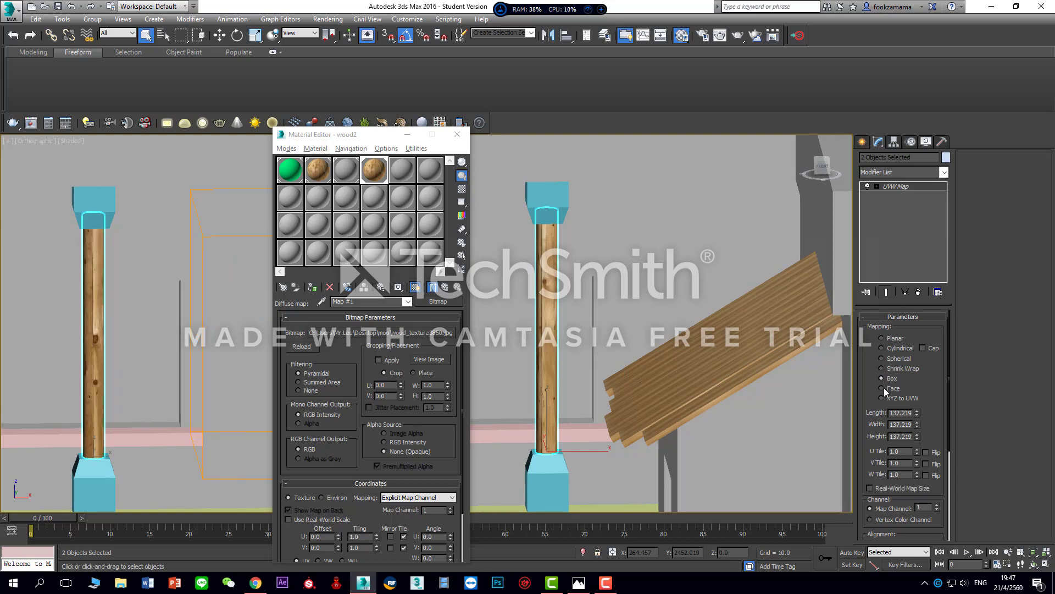
{"action": "left_click", "coordinate": [882, 388]}
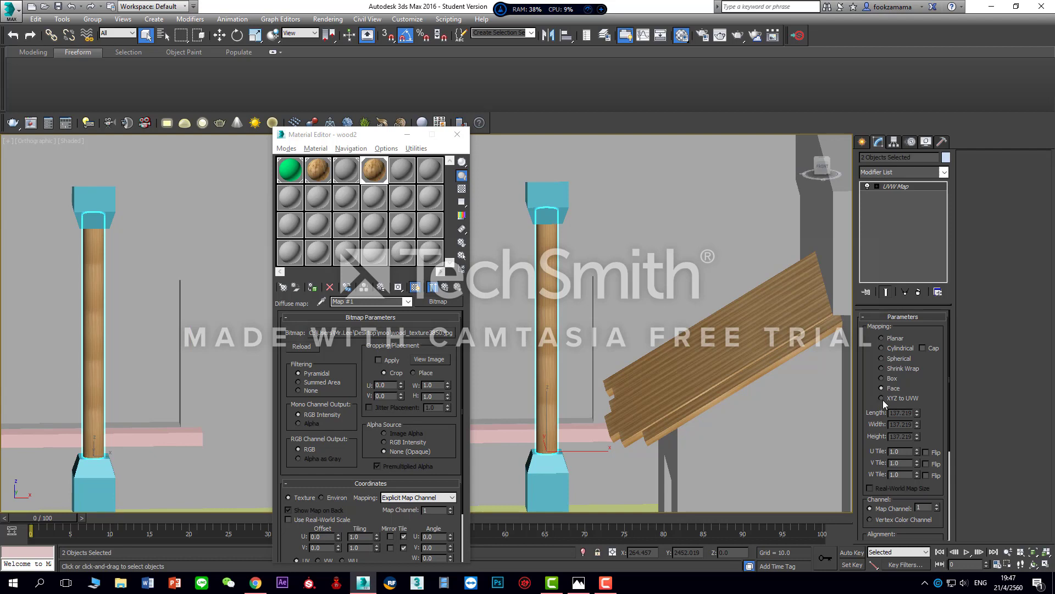
{"action": "left_click", "coordinate": [881, 377]}
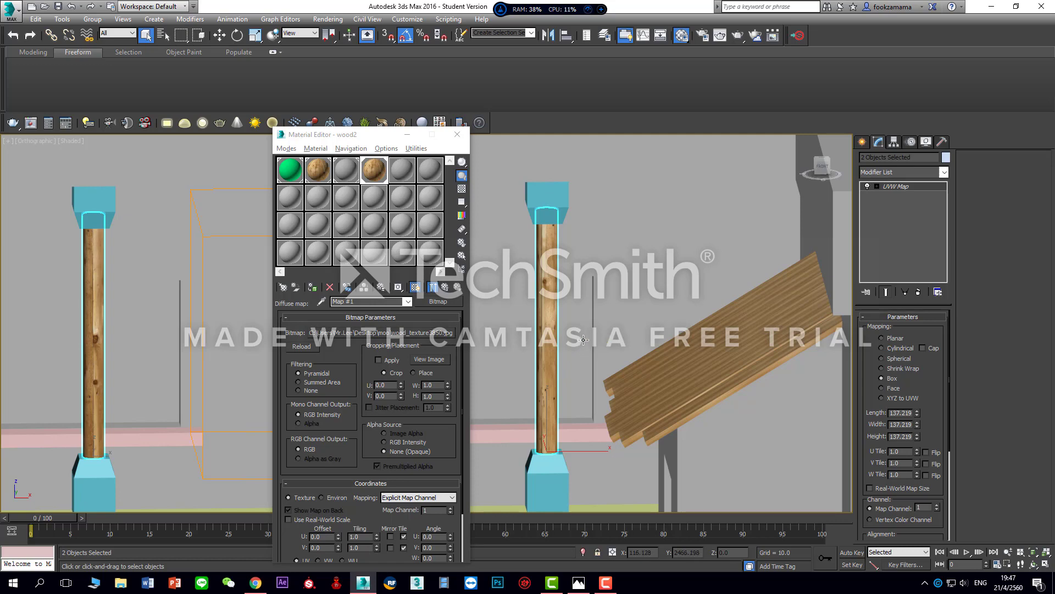
- Examine how the wood texture sits on the two column shafts, from a distance and up close
{"action": "left_click_drag", "start_coordinate": [379, 144], "coordinate": [933, 82]}
{"action": "scroll", "coordinate": [636, 193], "scroll_direction": "down", "scroll_amount": 3}
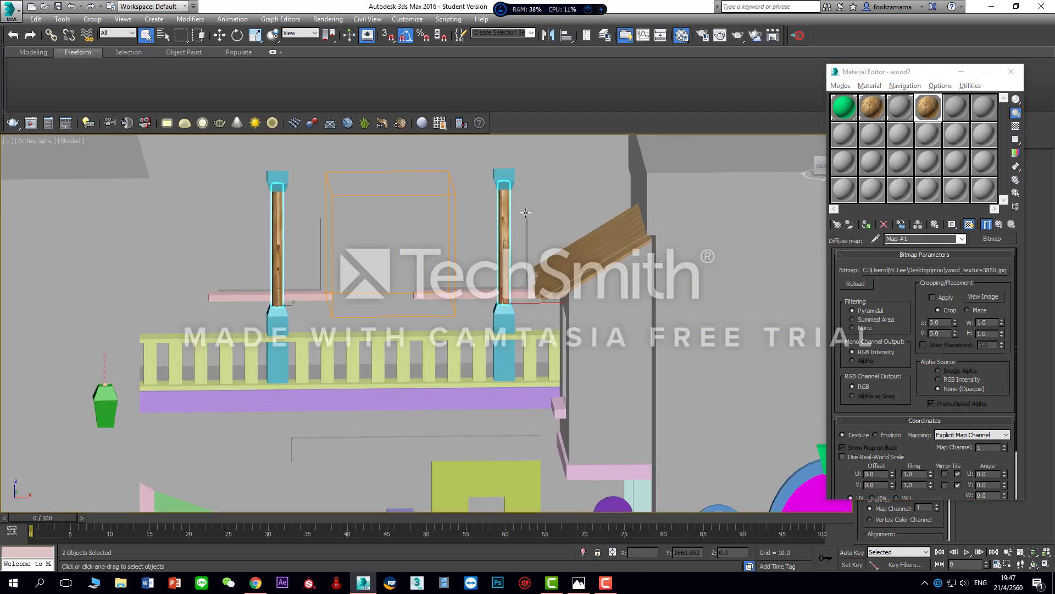
{"action": "middle_click_drag", "start_coordinate": [558, 246], "coordinate": [590, 264]}
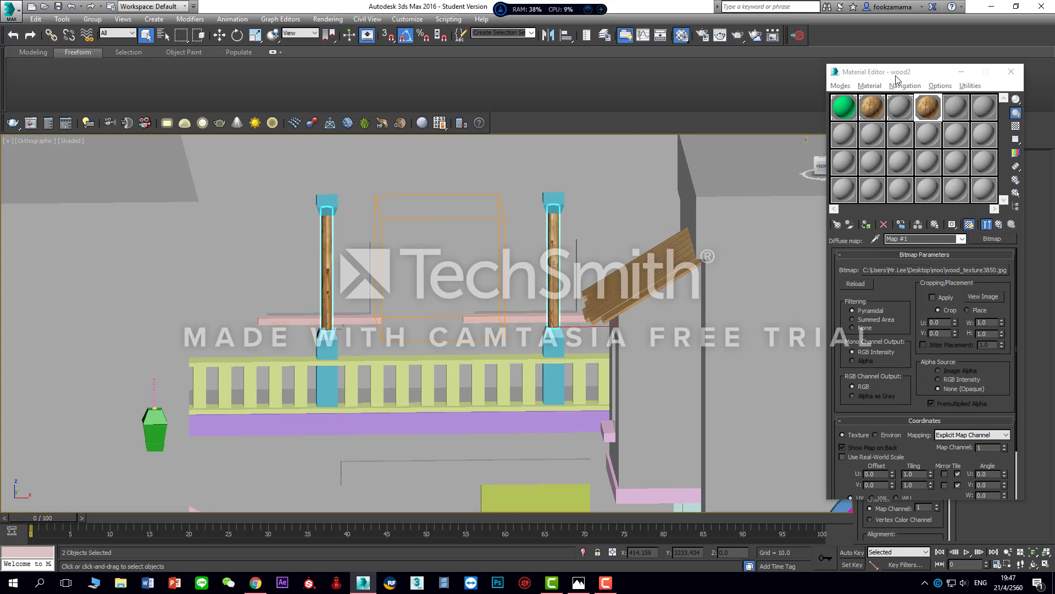
{"action": "scroll", "coordinate": [553, 271], "scroll_direction": "up", "scroll_amount": 6}
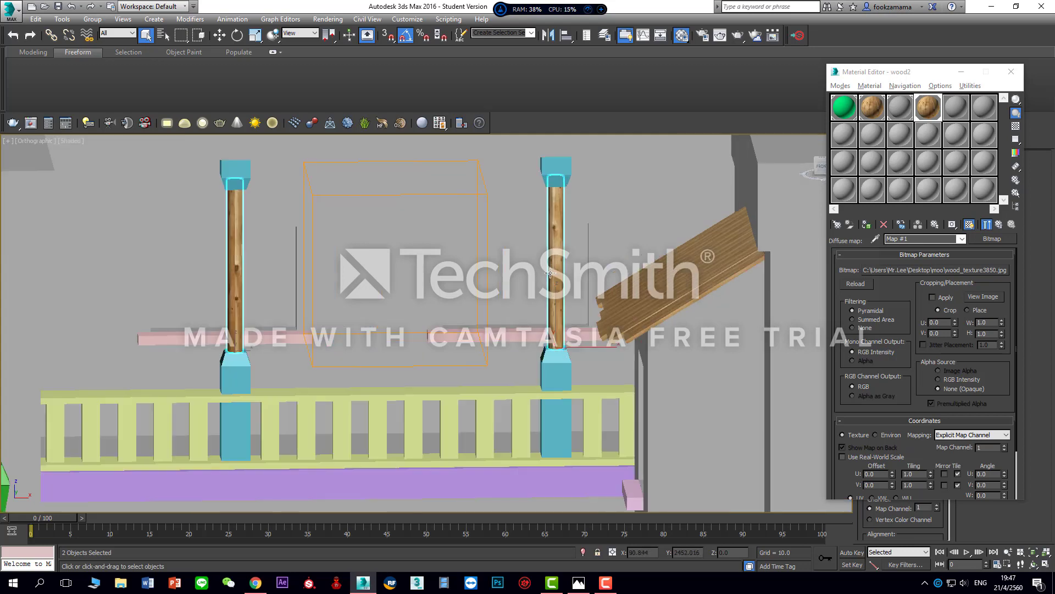
{"action": "middle_click_drag", "start_coordinate": [594, 269], "coordinate": [482, 323]}
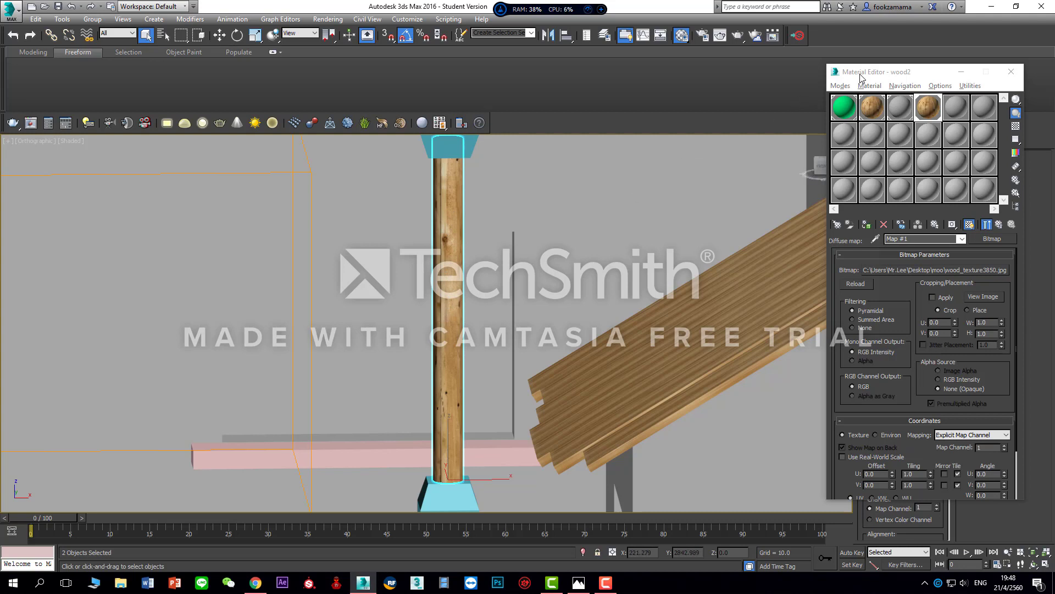
{"action": "left_click_drag", "start_coordinate": [861, 76], "coordinate": [678, 74]}
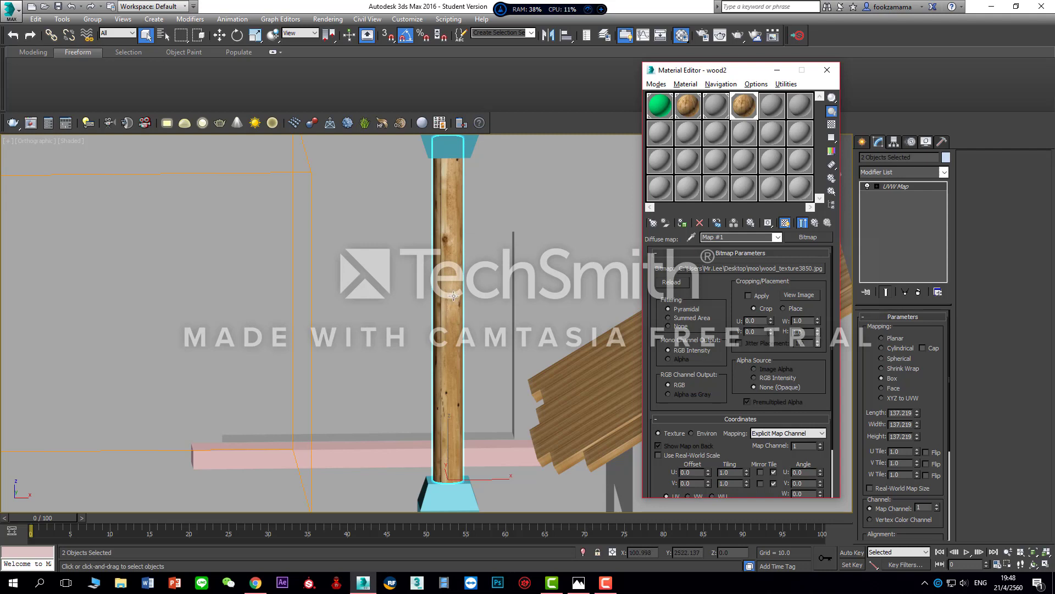
{"action": "left_click_drag", "start_coordinate": [739, 76], "coordinate": [791, 69]}
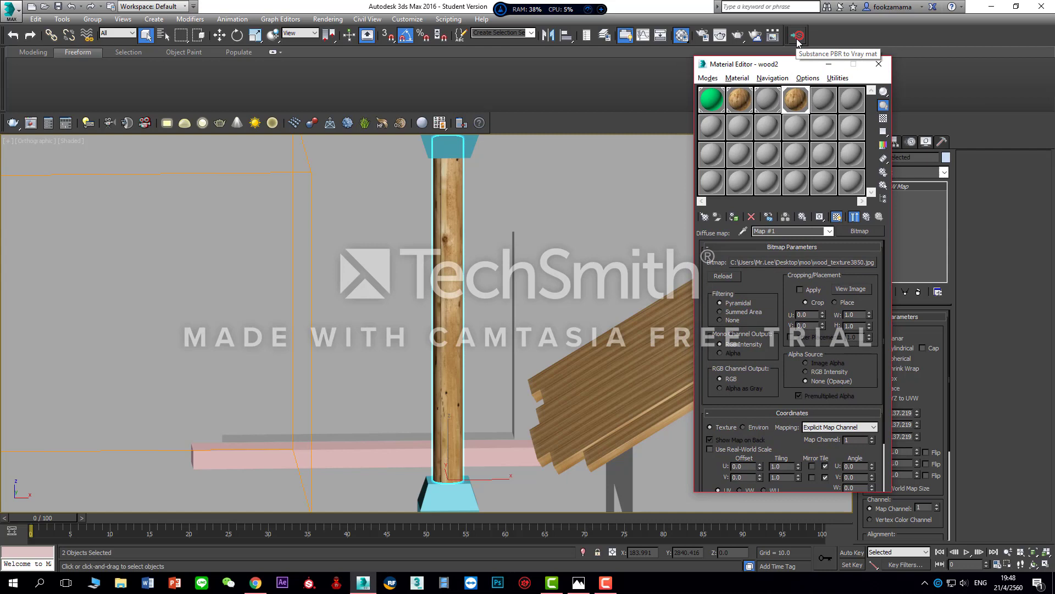
{"action": "left_click", "coordinate": [798, 39]}
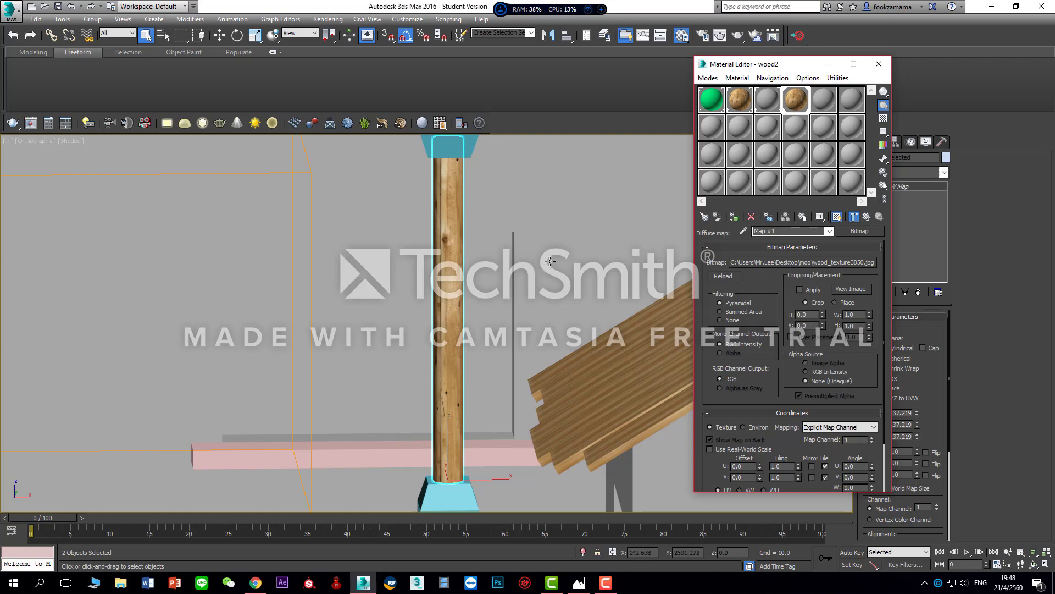
- Select the main building body with the grey walls
{"action": "scroll", "coordinate": [551, 262], "scroll_direction": "down", "scroll_amount": 5}
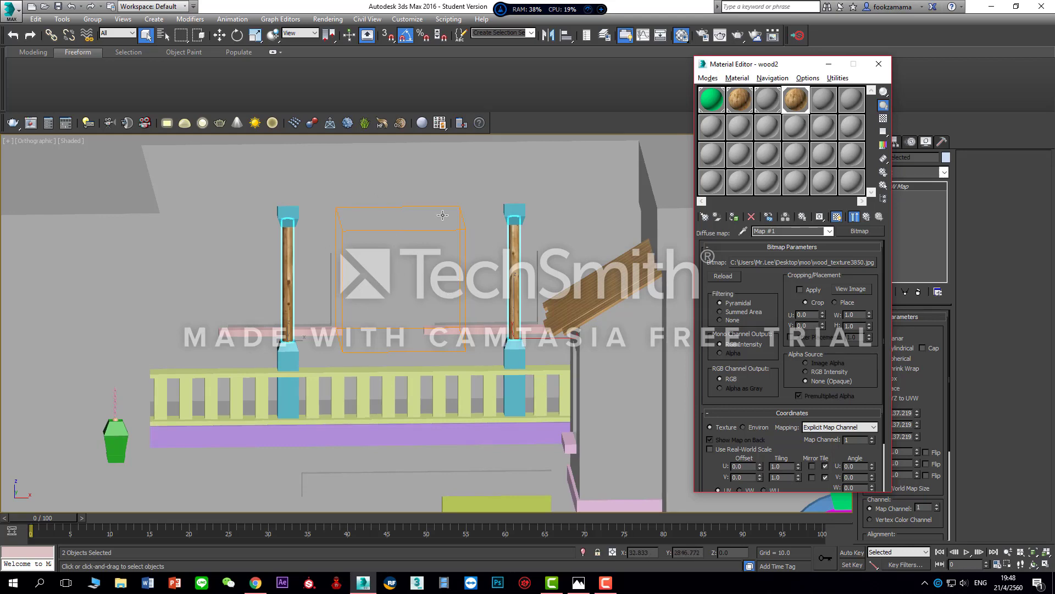
{"action": "scroll", "coordinate": [567, 212], "scroll_direction": "down", "scroll_amount": 2}
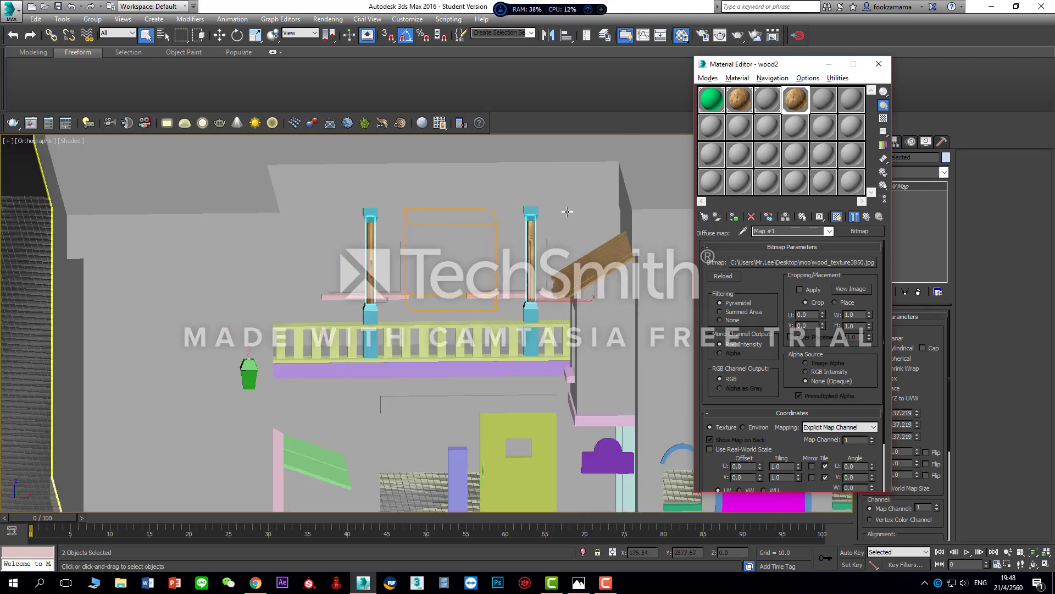
{"action": "middle_click_drag", "start_coordinate": [571, 208], "coordinate": [461, 257]}
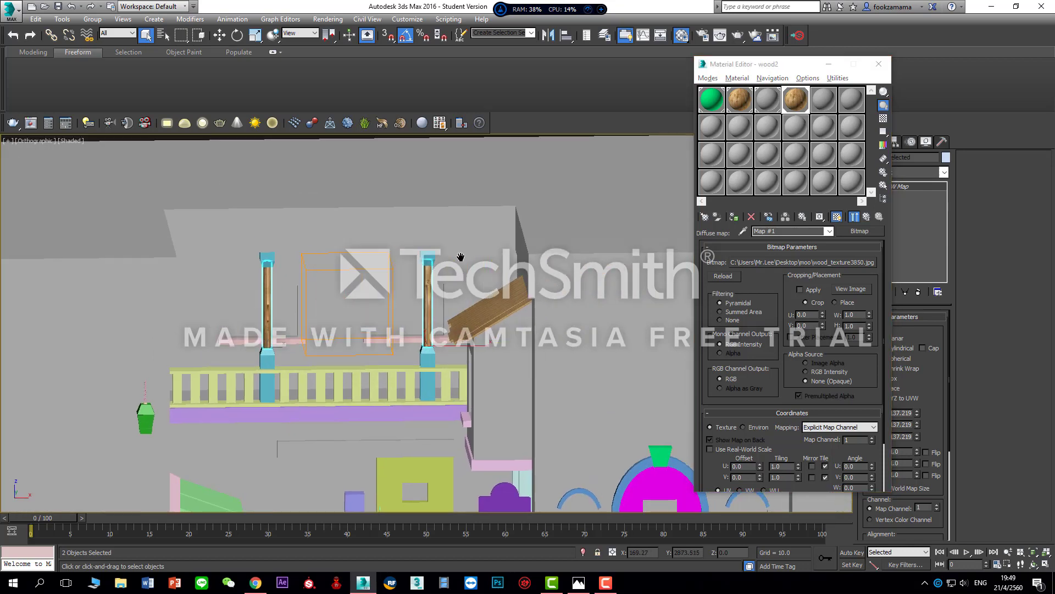
{"action": "scroll", "coordinate": [588, 228], "scroll_direction": "down", "scroll_amount": 2}
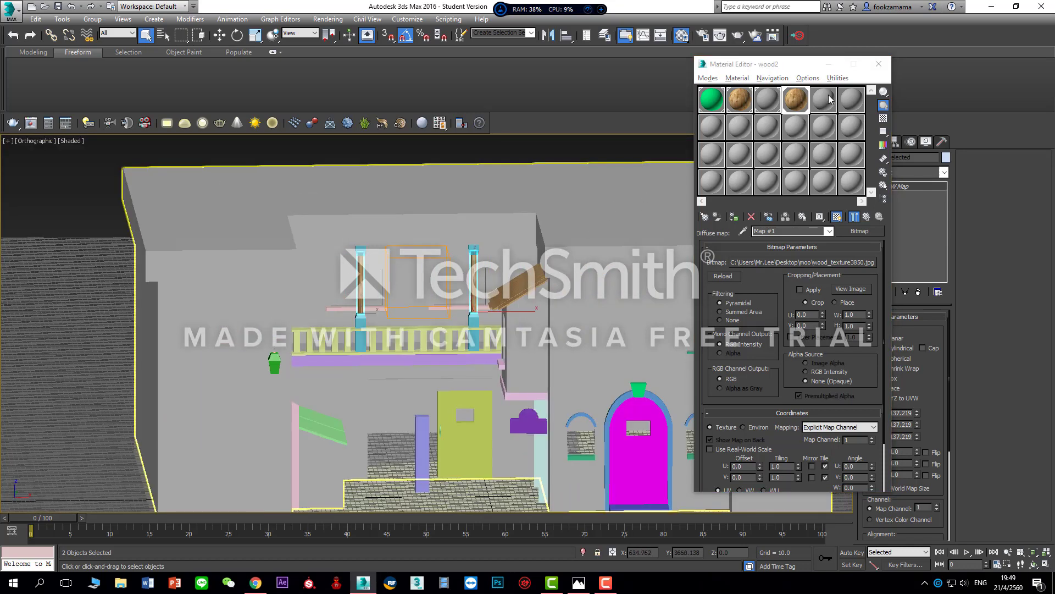
{"action": "left_click", "coordinate": [613, 228]}
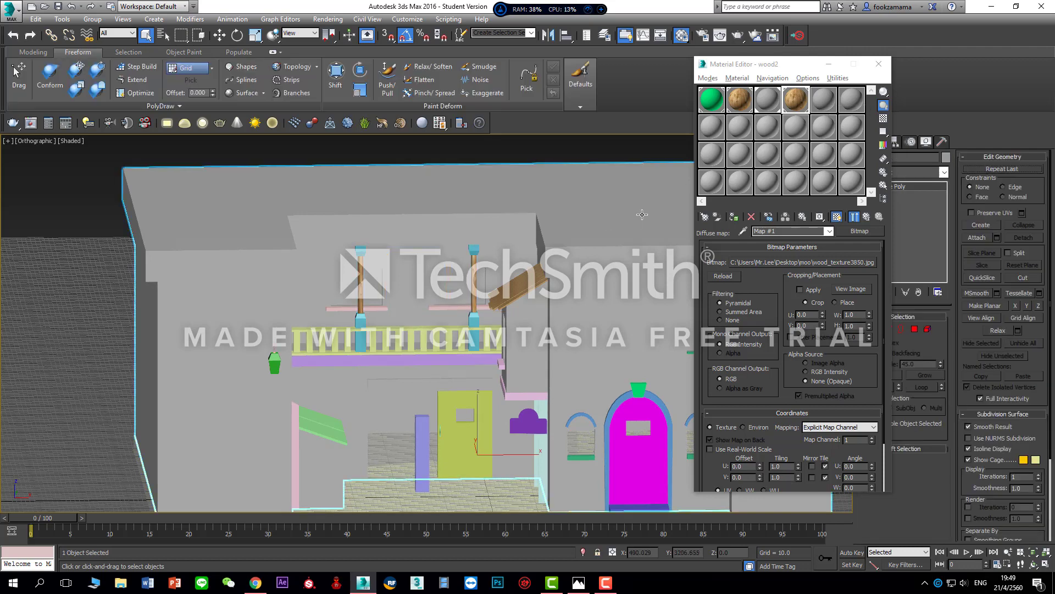
- Rename the material in the fifth sample slot of the first row to building
{"action": "left_click", "coordinate": [827, 101]}
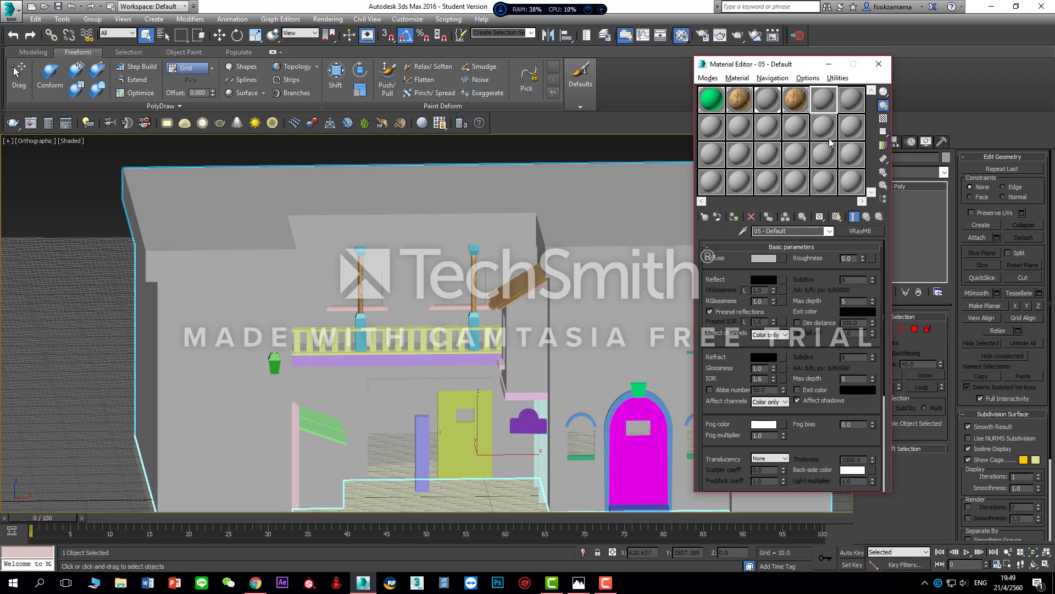
{"action": "left_click_drag", "start_coordinate": [796, 231], "coordinate": [754, 231]}
{"action": "type", "text": "buil"}
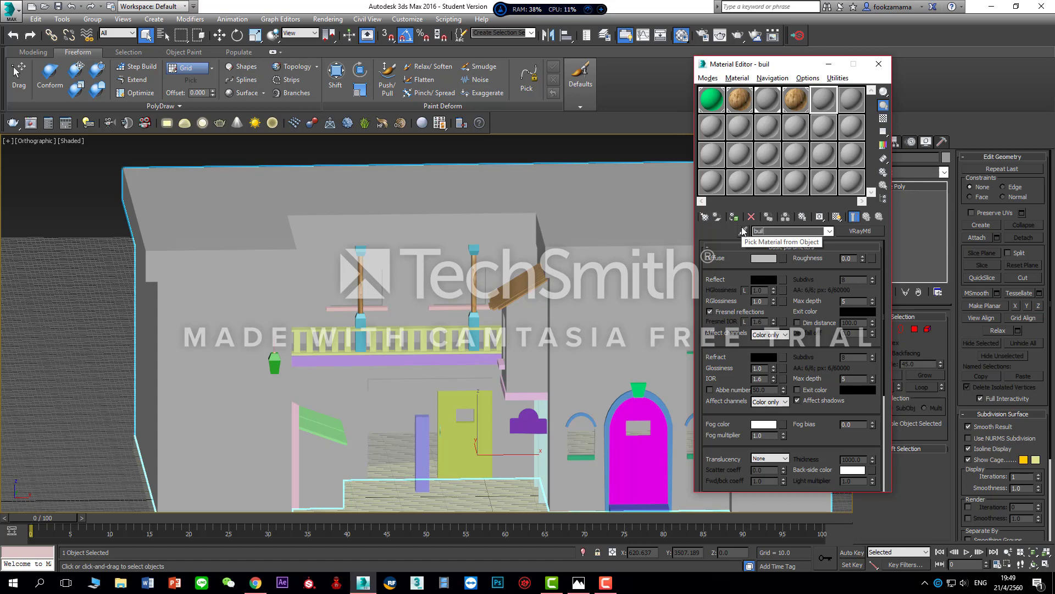
{"action": "type", "text": "ding"}
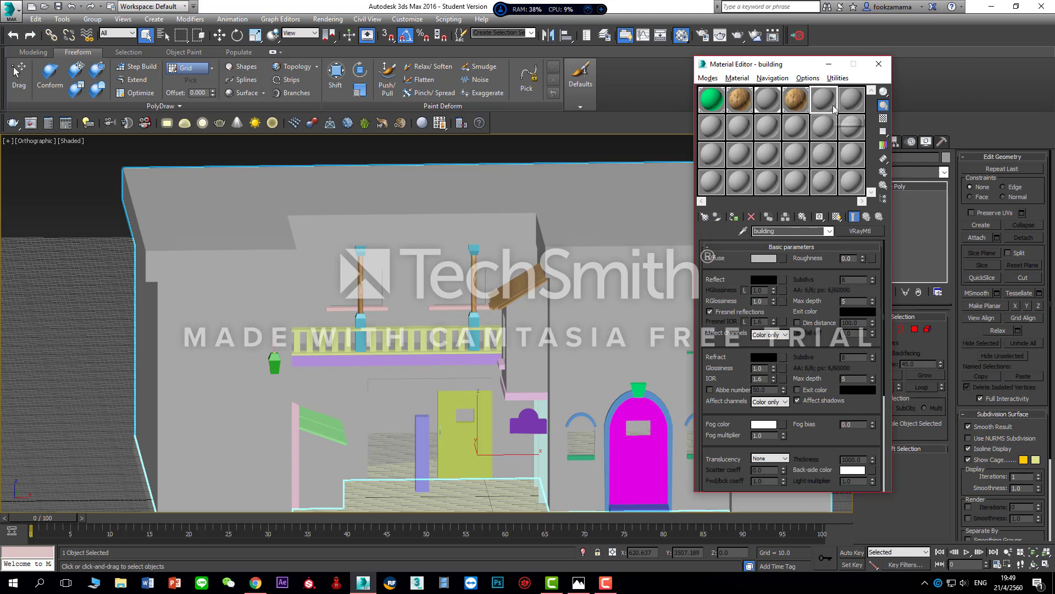
- Switch to the Slate Material Editor and delete all existing nodes from View1
{"action": "left_click", "coordinate": [718, 82]}
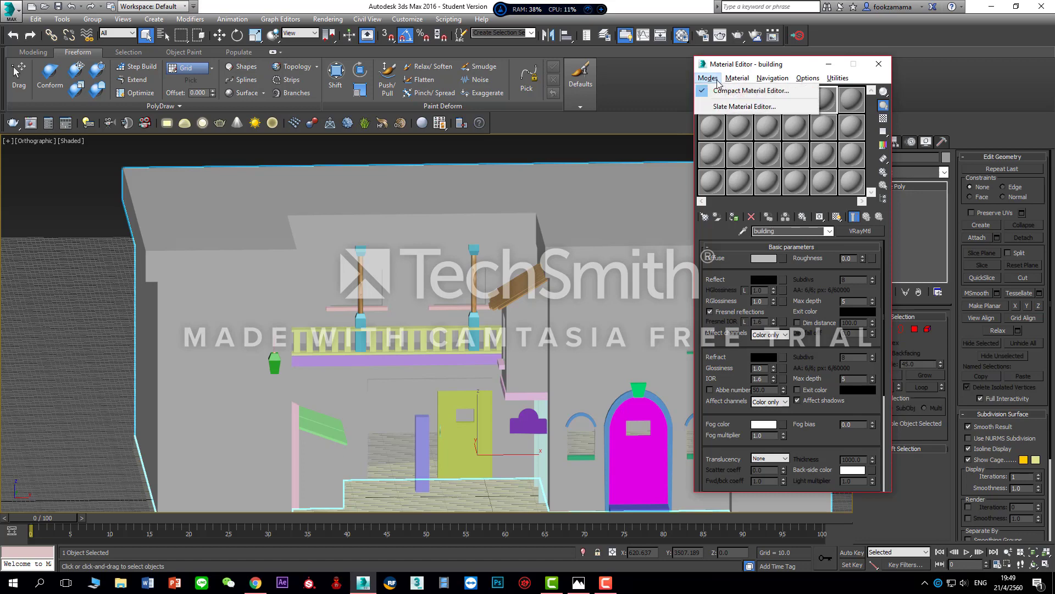
{"action": "left_click", "coordinate": [720, 108]}
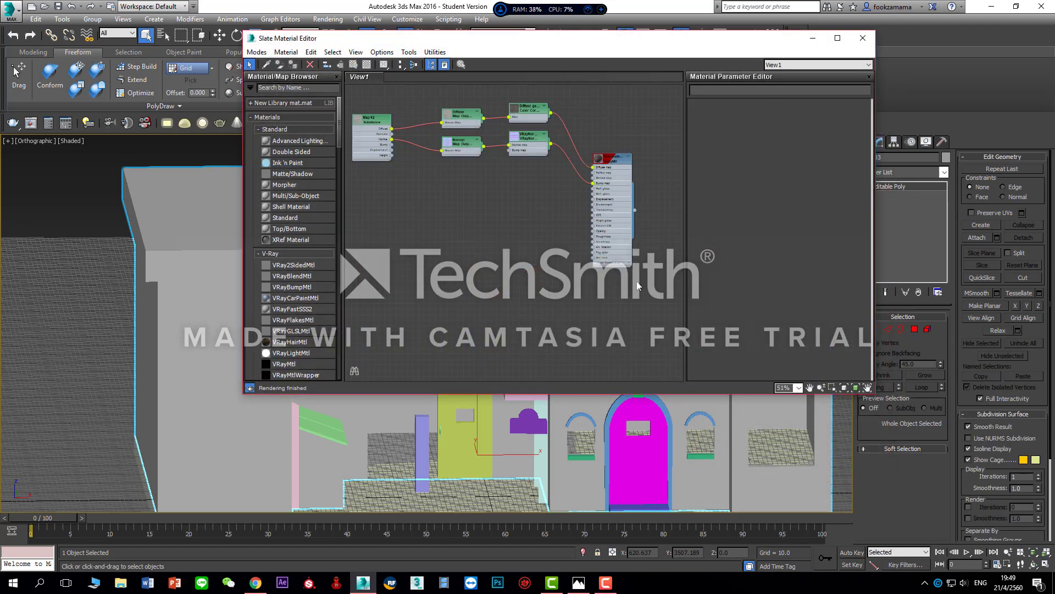
{"action": "left_click", "coordinate": [373, 105]}
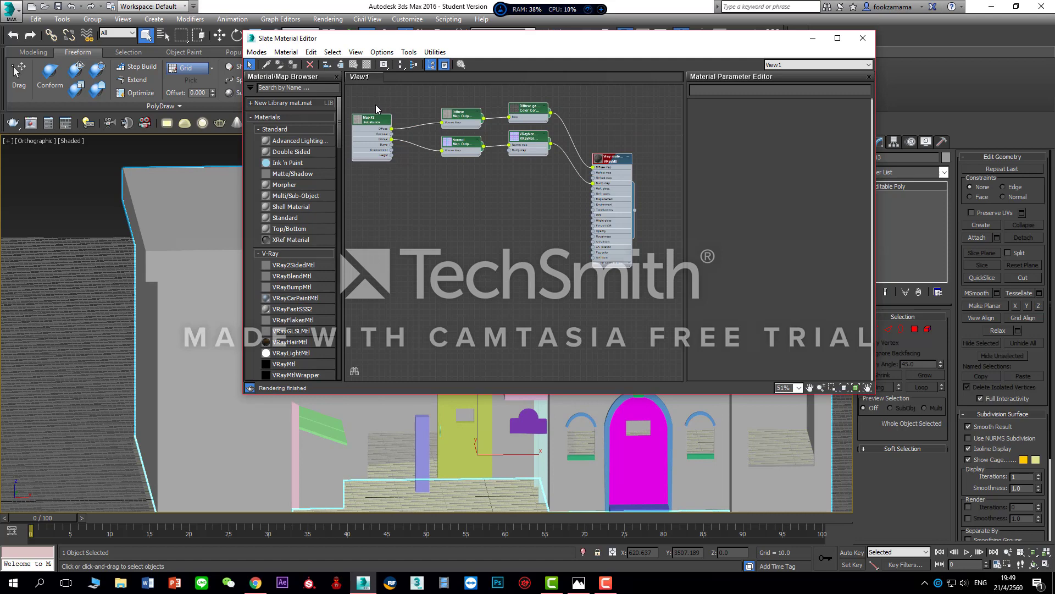
{"action": "key", "text": "Delete"}
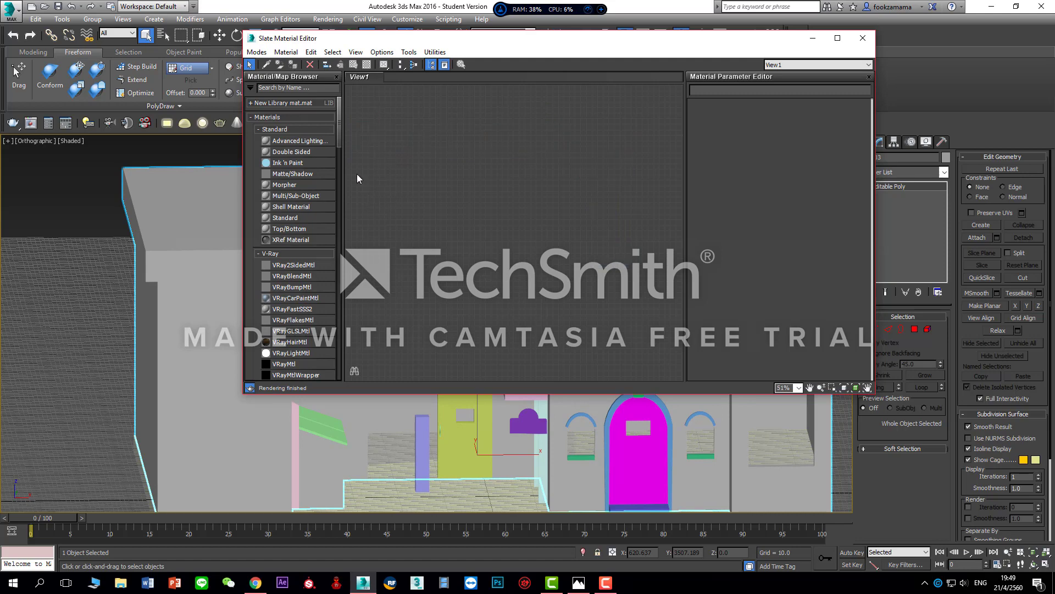
- Add a VRayMtl node to View1 and place it toward the left side of the node area
{"action": "left_click_drag", "start_coordinate": [337, 141], "coordinate": [343, 163]}
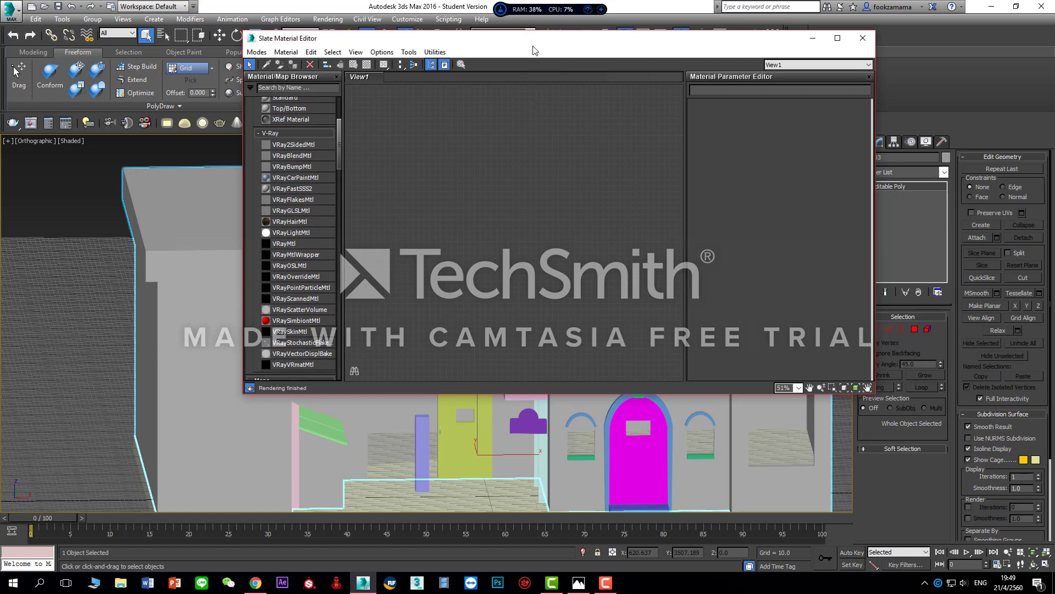
{"action": "left_click_drag", "start_coordinate": [532, 47], "coordinate": [527, 111]}
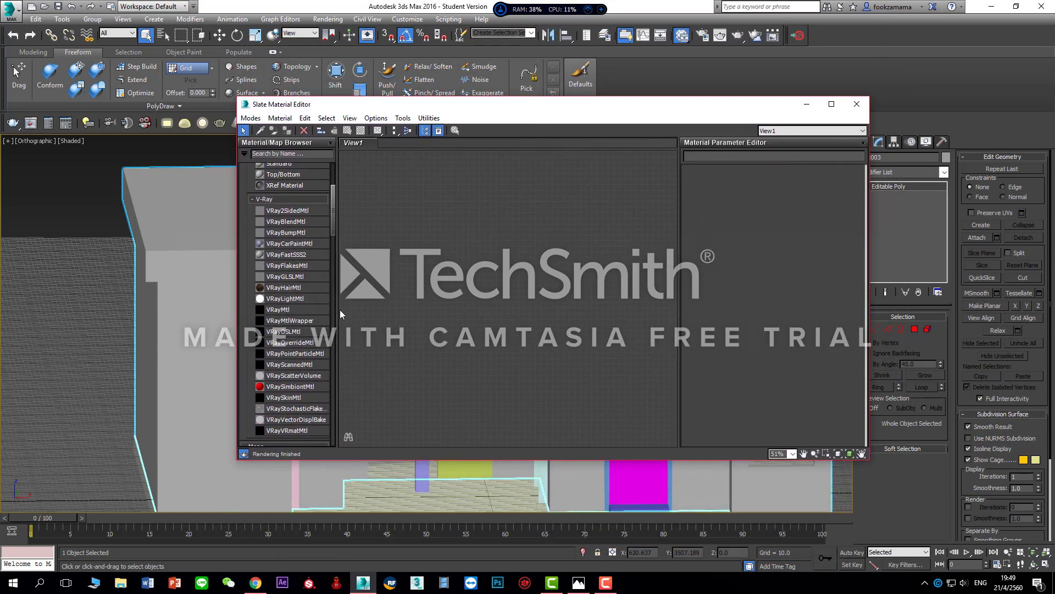
{"action": "scroll", "coordinate": [313, 316], "scroll_direction": "down", "scroll_amount": 2}
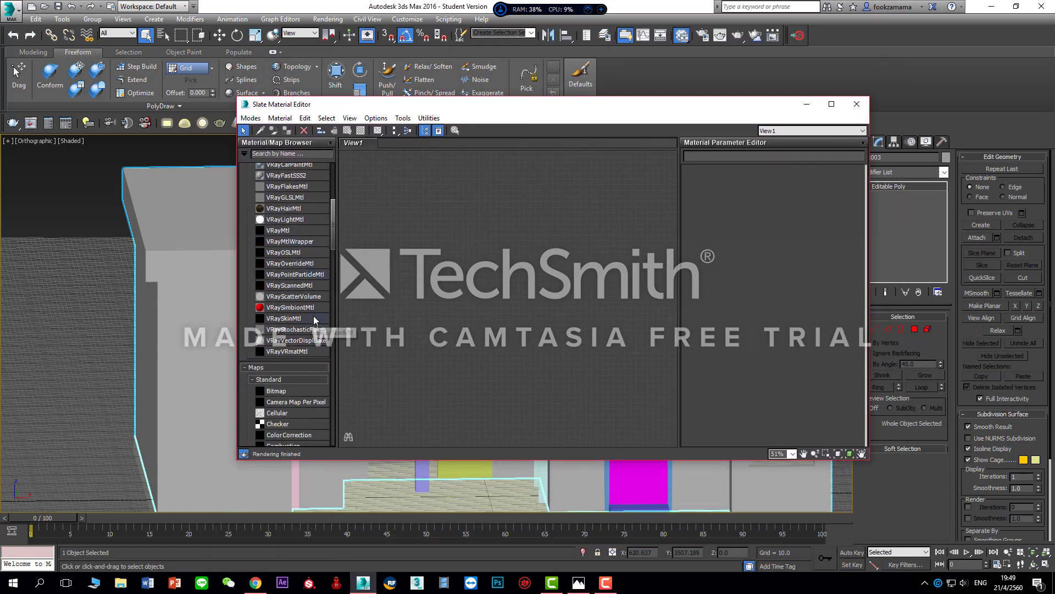
{"action": "scroll", "coordinate": [314, 319], "scroll_direction": "down", "scroll_amount": 3}
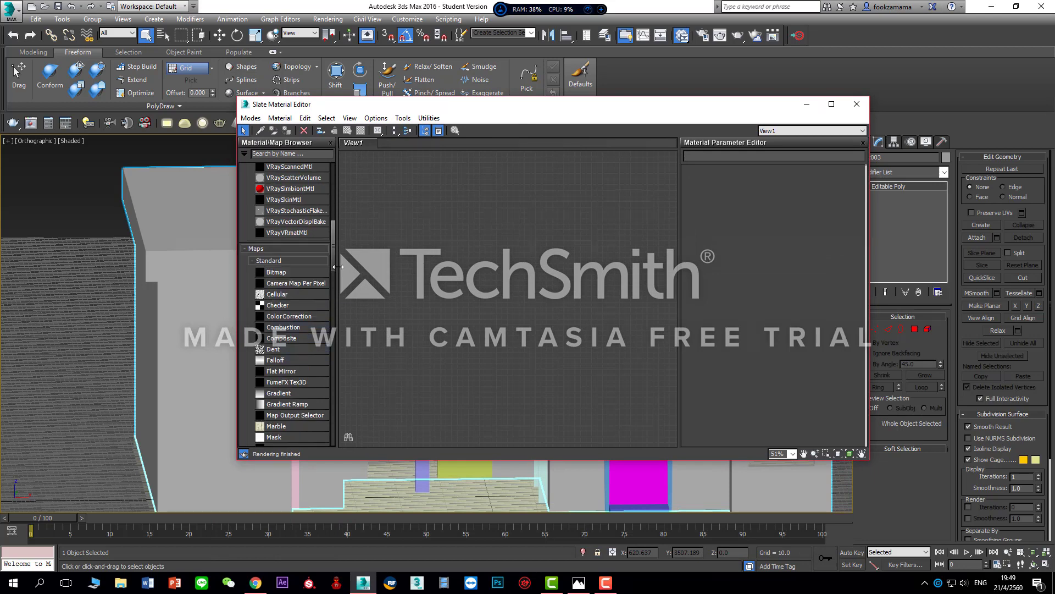
{"action": "left_click_drag", "start_coordinate": [332, 265], "coordinate": [341, 236]}
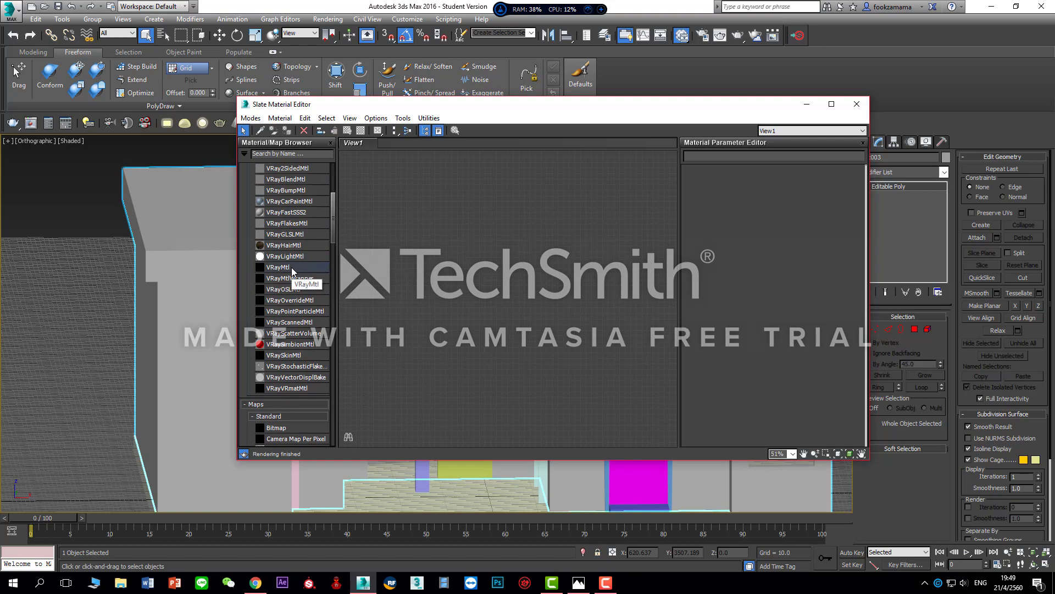
{"action": "left_click_drag", "start_coordinate": [292, 269], "coordinate": [502, 264]}
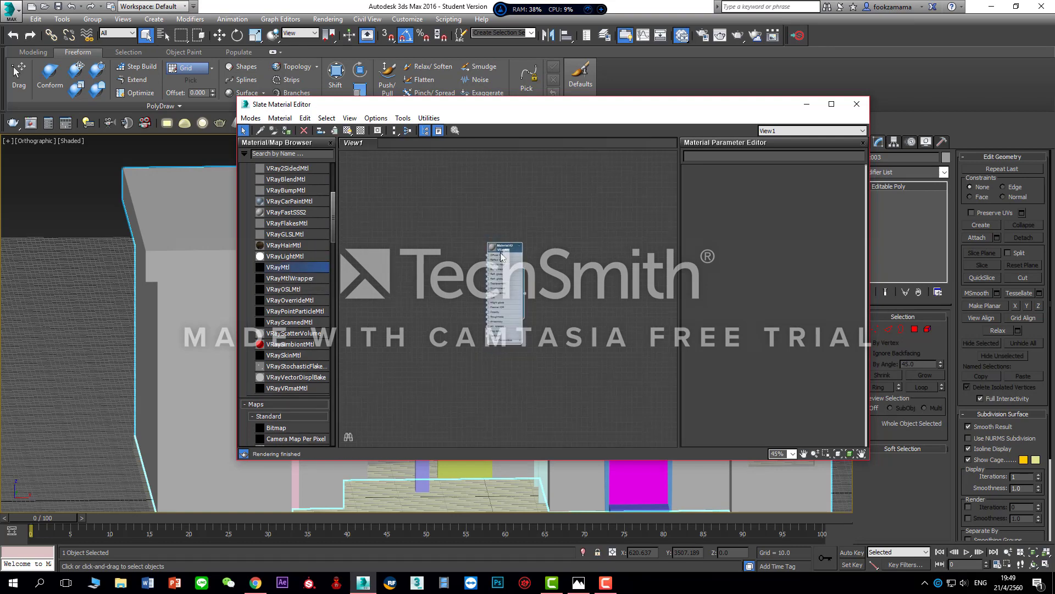
{"action": "scroll", "coordinate": [502, 253], "scroll_direction": "up", "scroll_amount": 5}
{"action": "left_click_drag", "start_coordinate": [502, 248], "coordinate": [419, 217]}
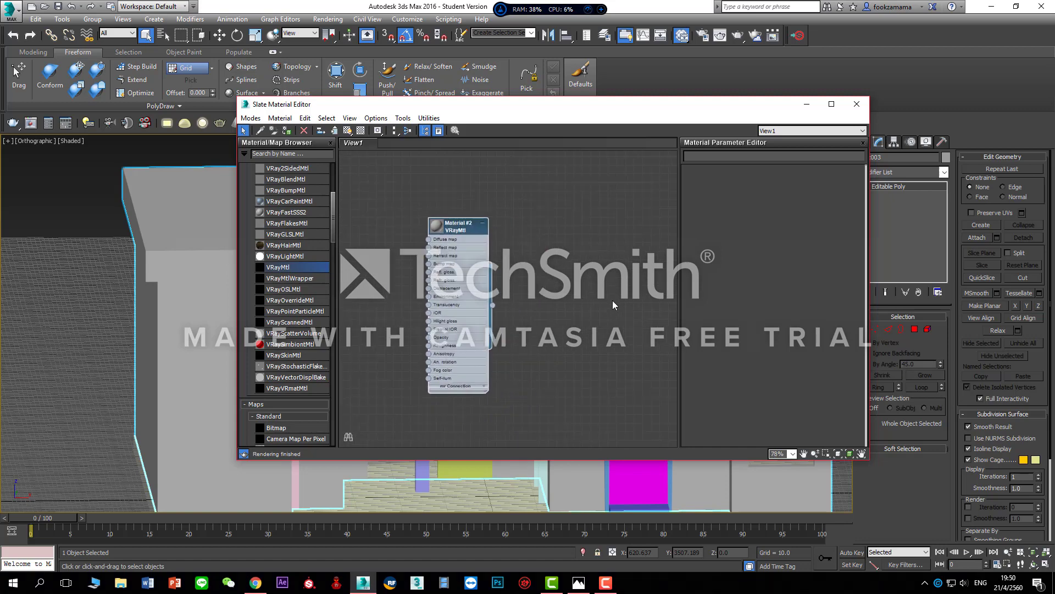
- Add a Substance map node, open its parameters and place it beside the top of the VRayMtl node
{"action": "scroll", "coordinate": [612, 299], "scroll_direction": "down", "scroll_amount": 2}
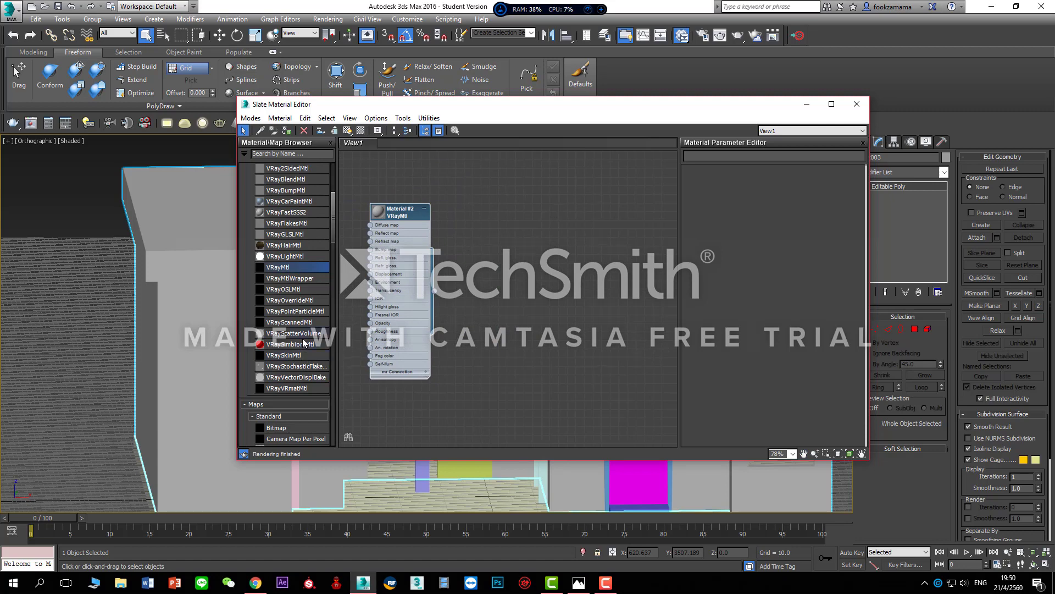
{"action": "scroll", "coordinate": [304, 342], "scroll_direction": "down", "scroll_amount": 6}
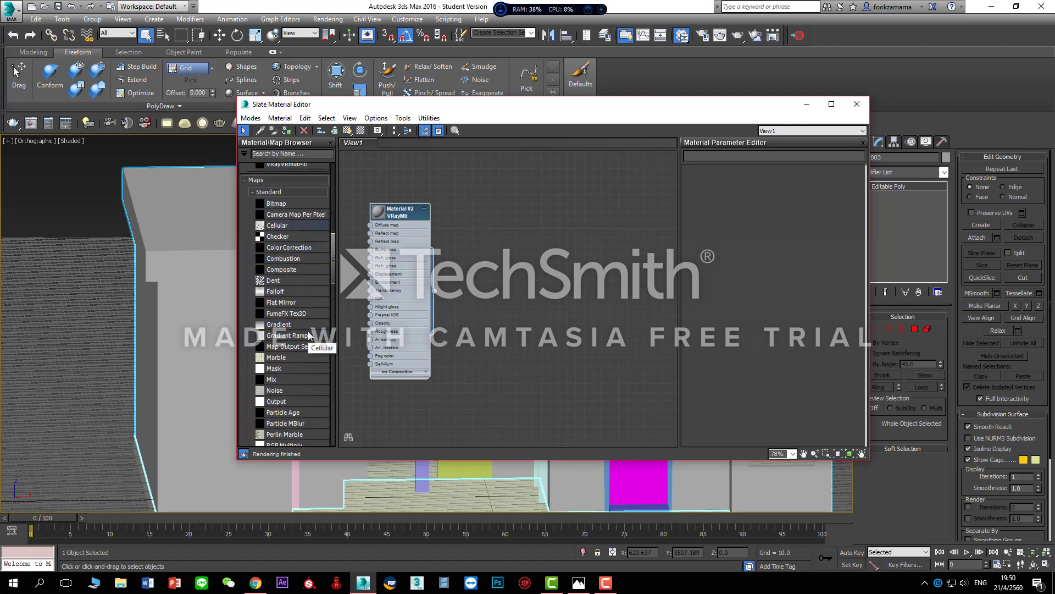
{"action": "scroll", "coordinate": [307, 341], "scroll_direction": "down", "scroll_amount": 4}
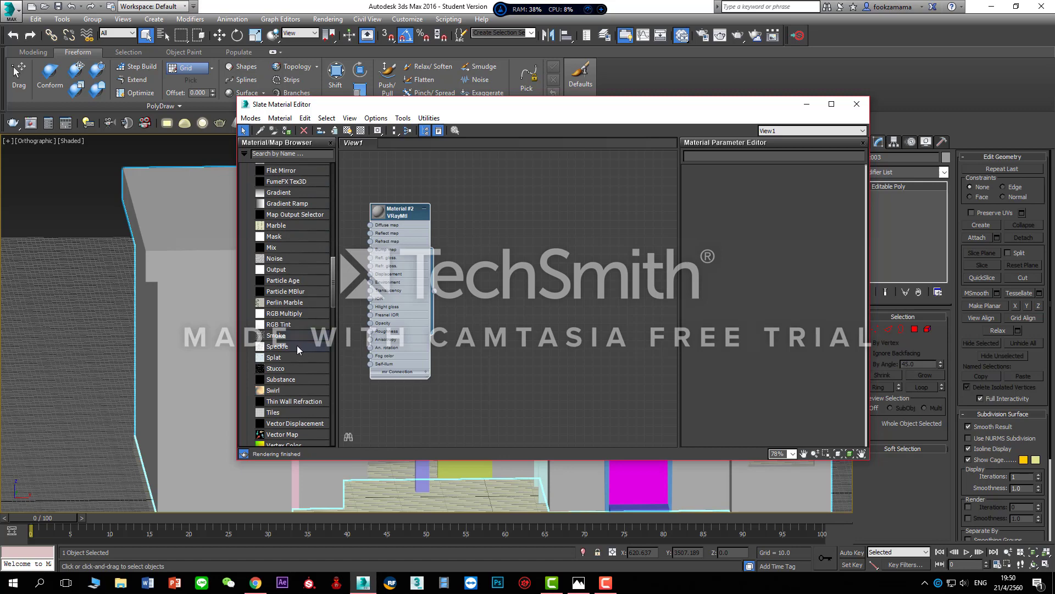
{"action": "left_click", "coordinate": [291, 381]}
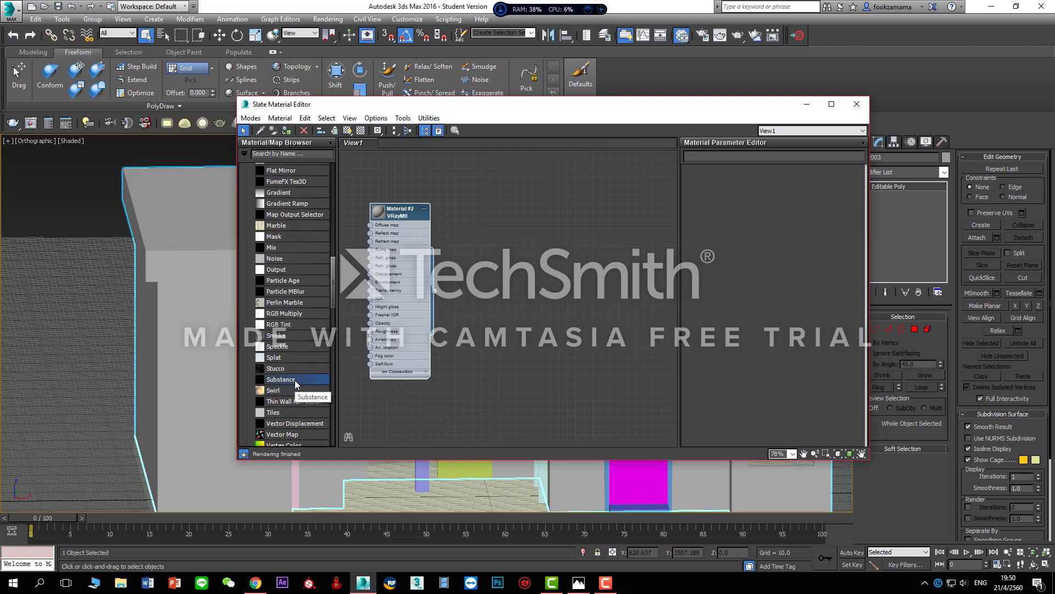
{"action": "left_click_drag", "start_coordinate": [296, 384], "coordinate": [477, 292]}
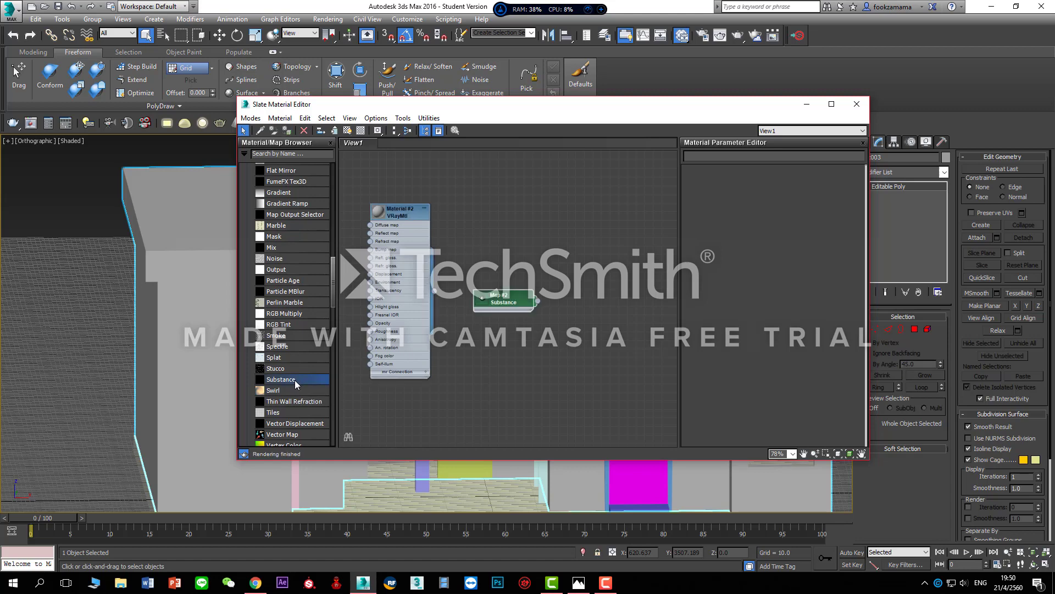
{"action": "double_click", "coordinate": [506, 301]}
{"action": "left_click_drag", "start_coordinate": [505, 301], "coordinate": [498, 225]}
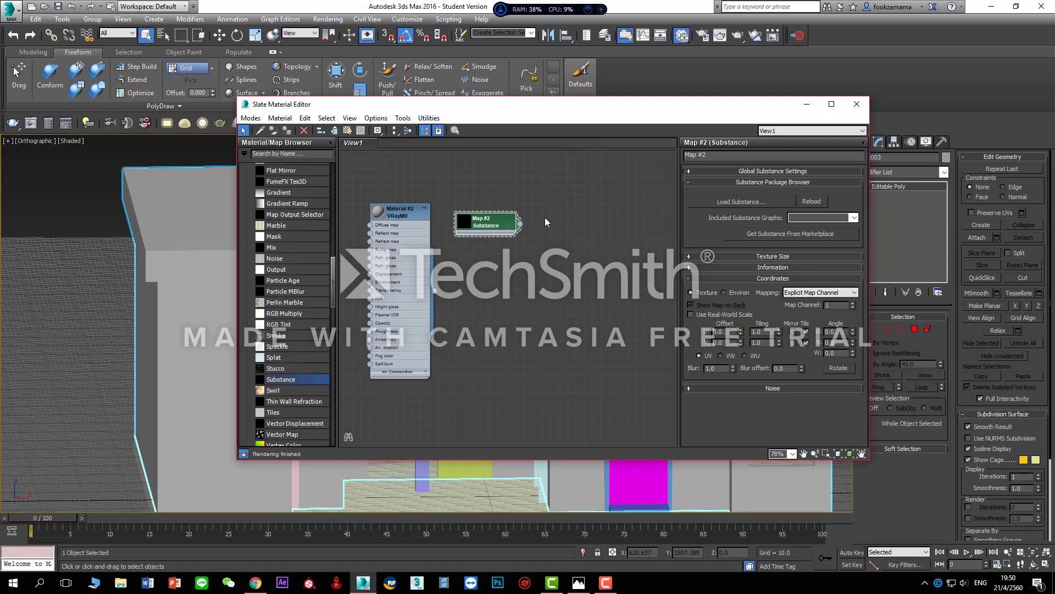
- Load the Concrete_Pavement substance from the textures folder into the Substance map
{"action": "left_click", "coordinate": [727, 200]}
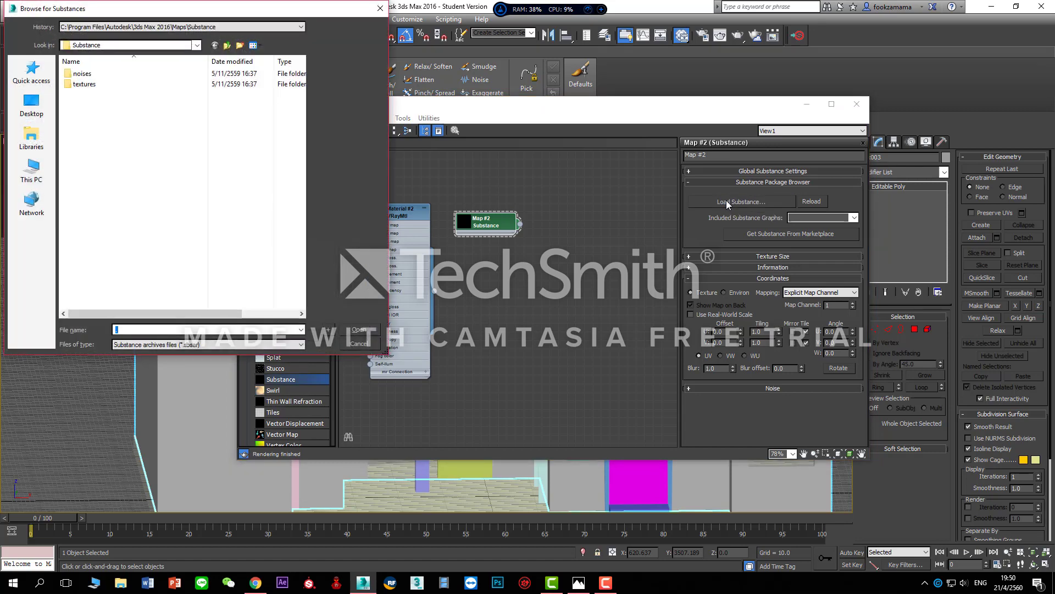
{"action": "double_click", "coordinate": [96, 87]}
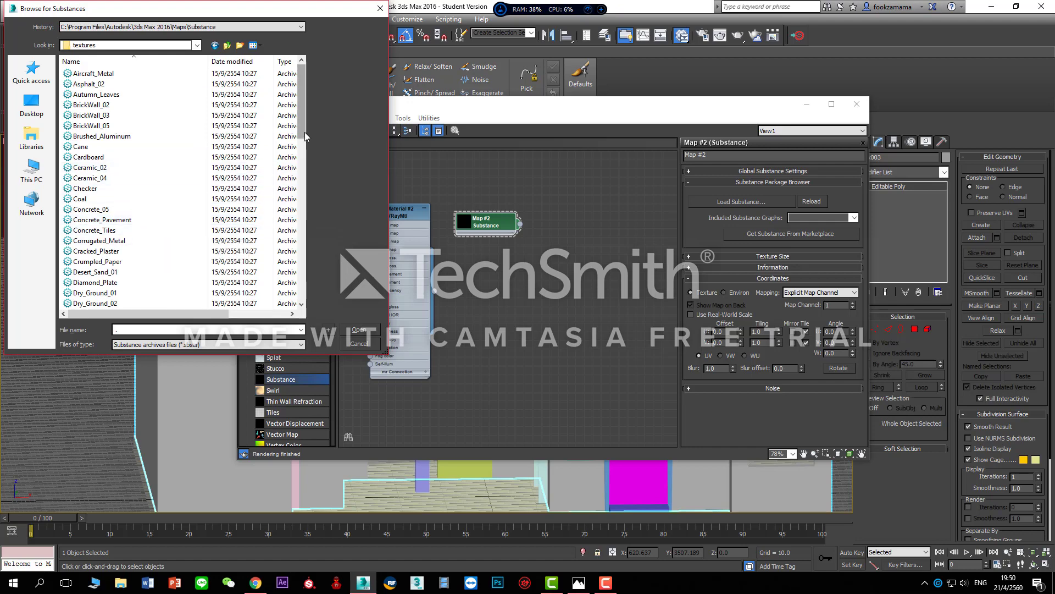
{"action": "scroll", "coordinate": [304, 136], "scroll_direction": "down", "scroll_amount": 1}
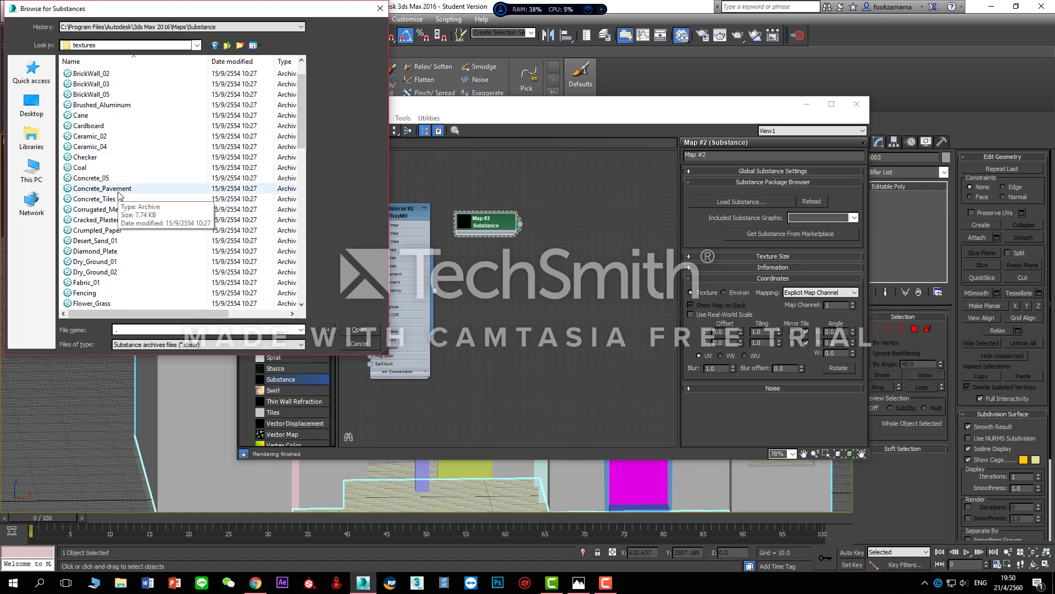
{"action": "double_click", "coordinate": [118, 192]}
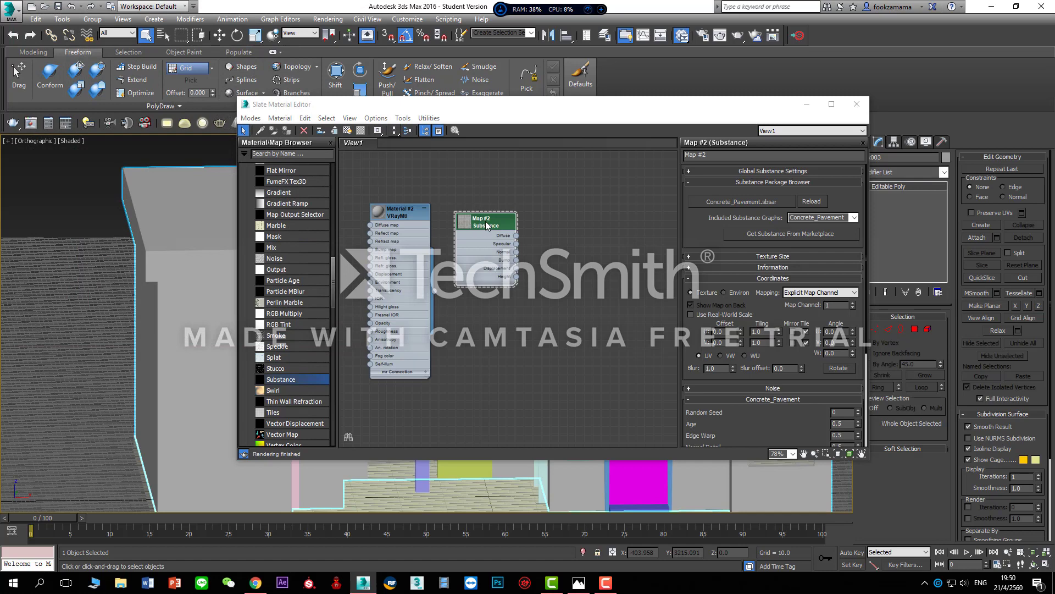
- Convert the Concrete_Pavement Substance map into a connected V-Ray material network
{"action": "left_click_drag", "start_coordinate": [541, 110], "coordinate": [551, 165]}
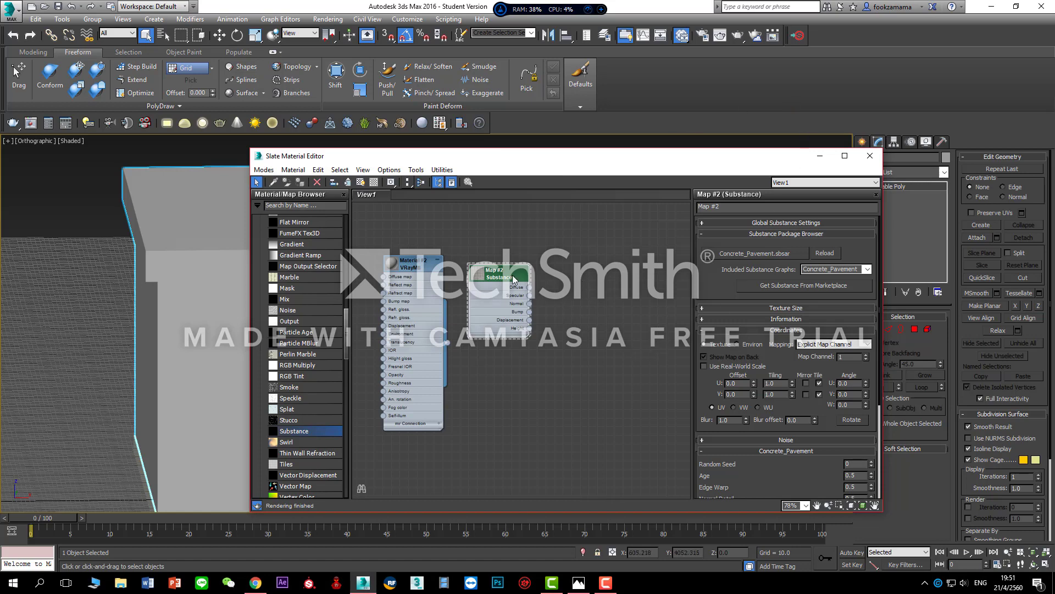
{"action": "left_click", "coordinate": [799, 35]}
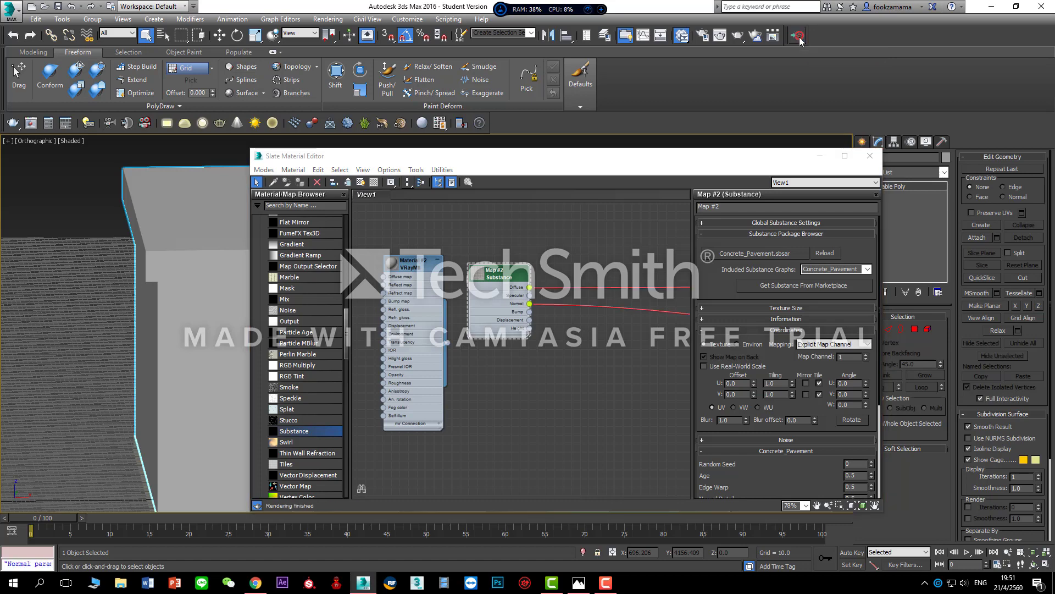
{"action": "scroll", "coordinate": [596, 388], "scroll_direction": "down", "scroll_amount": 1}
{"action": "scroll", "coordinate": [595, 388], "scroll_direction": "down", "scroll_amount": 1}
{"action": "middle_click_drag", "start_coordinate": [596, 388], "coordinate": [391, 355]}
- Move the generated map output, colour correction, normal and V-Ray material nodes together closer to the Substance node
{"action": "left_click_drag", "start_coordinate": [474, 223], "coordinate": [707, 444]}
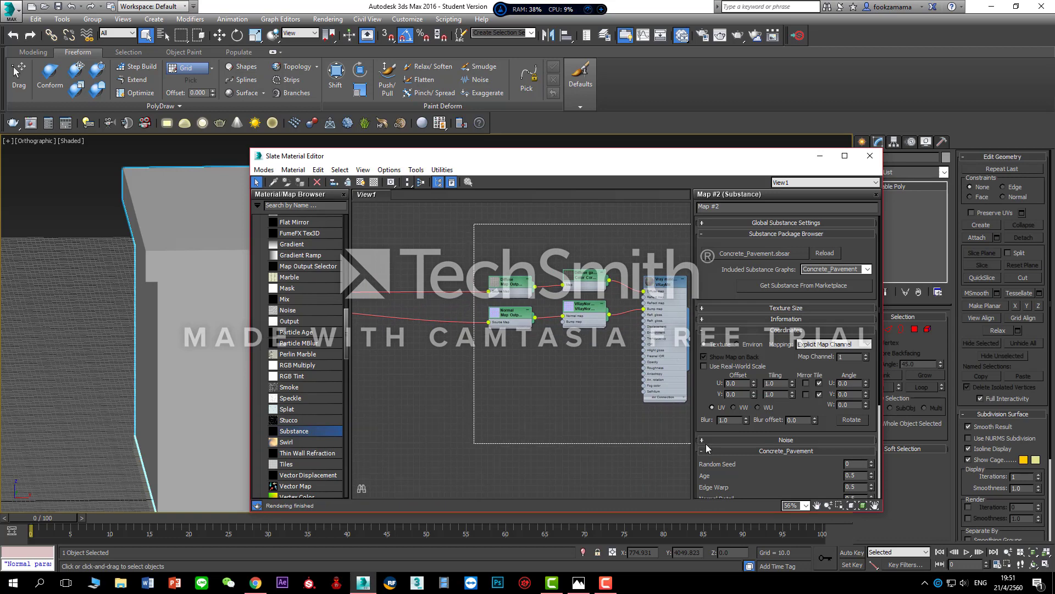
{"action": "left_click_drag", "start_coordinate": [668, 341], "coordinate": [478, 319]}
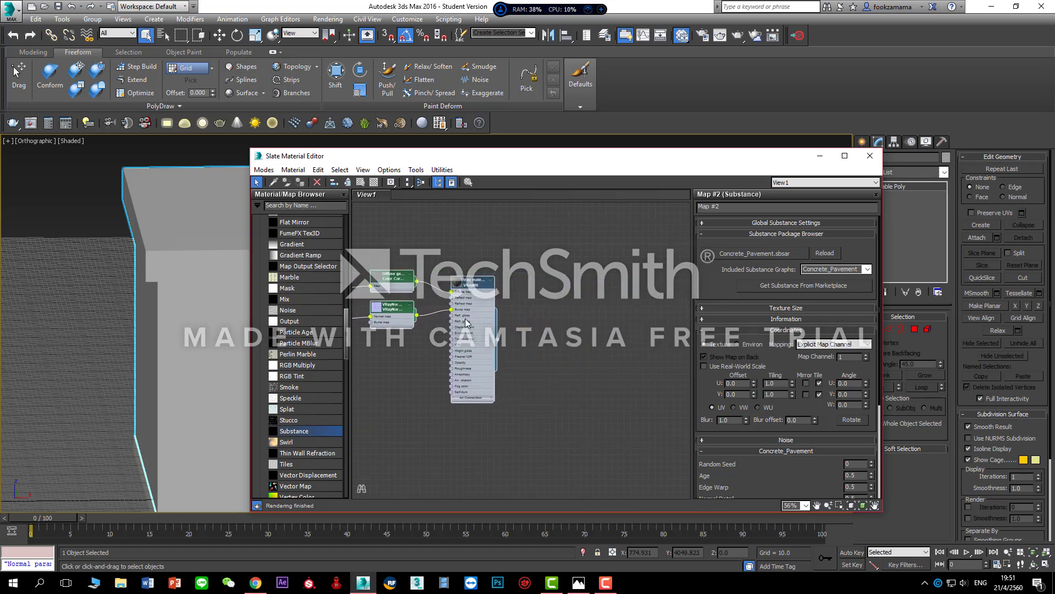
{"action": "scroll", "coordinate": [413, 365], "scroll_direction": "down", "scroll_amount": 1}
{"action": "middle_click_drag", "start_coordinate": [413, 365], "coordinate": [563, 370]}
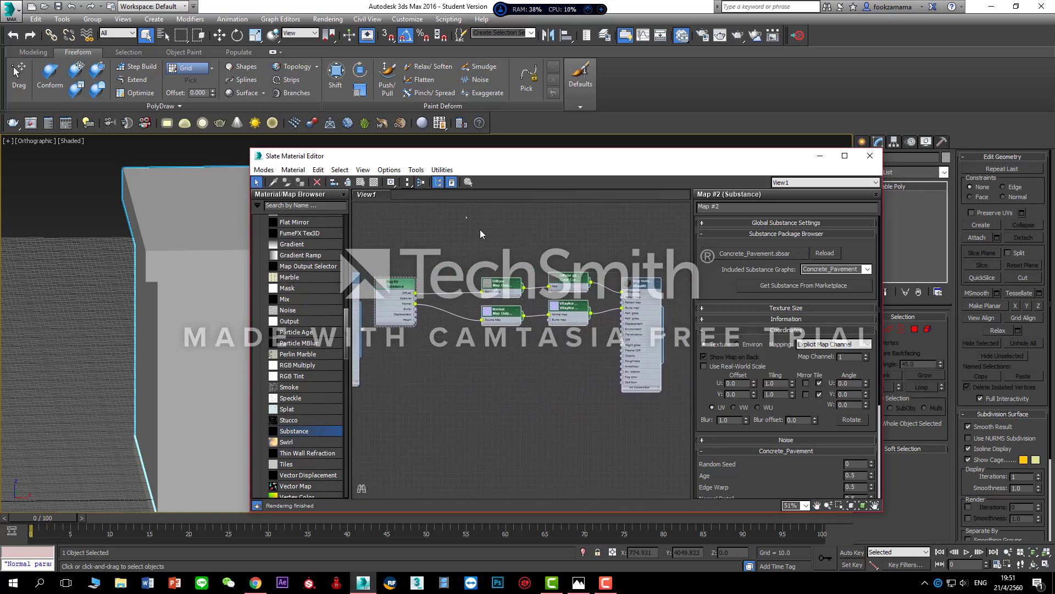
{"action": "left_click_drag", "start_coordinate": [641, 341], "coordinate": [616, 340]}
- Examine how the Substance diffuse and normal outputs run through the intermediate nodes into the V-Ray material's diffuse and bump inputs
{"action": "scroll", "coordinate": [435, 375], "scroll_direction": "up", "scroll_amount": 4}
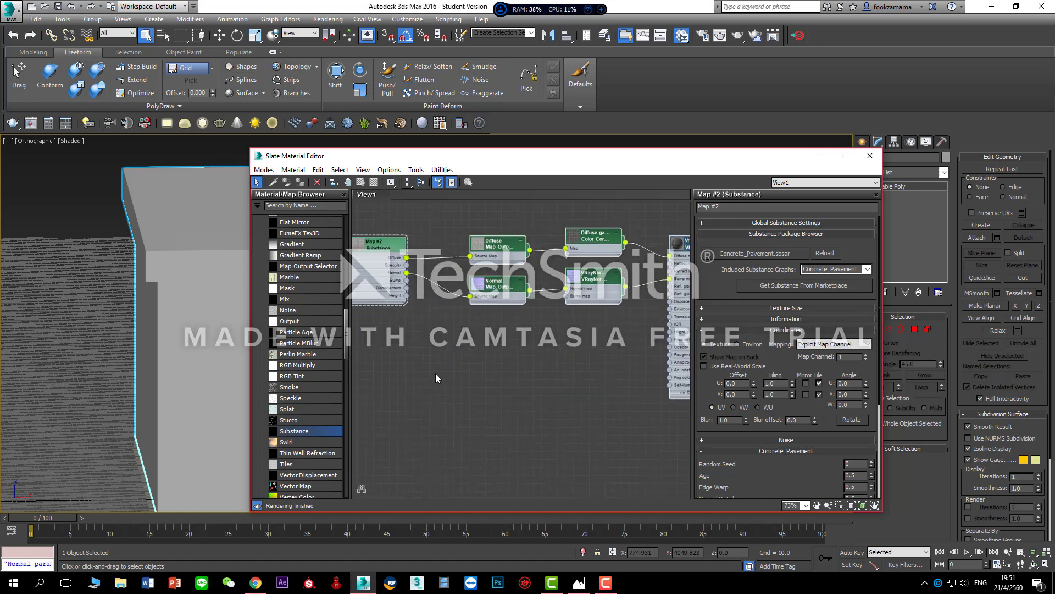
{"action": "scroll", "coordinate": [436, 373], "scroll_direction": "up", "scroll_amount": 3}
{"action": "middle_click_drag", "start_coordinate": [442, 346], "coordinate": [451, 392]}
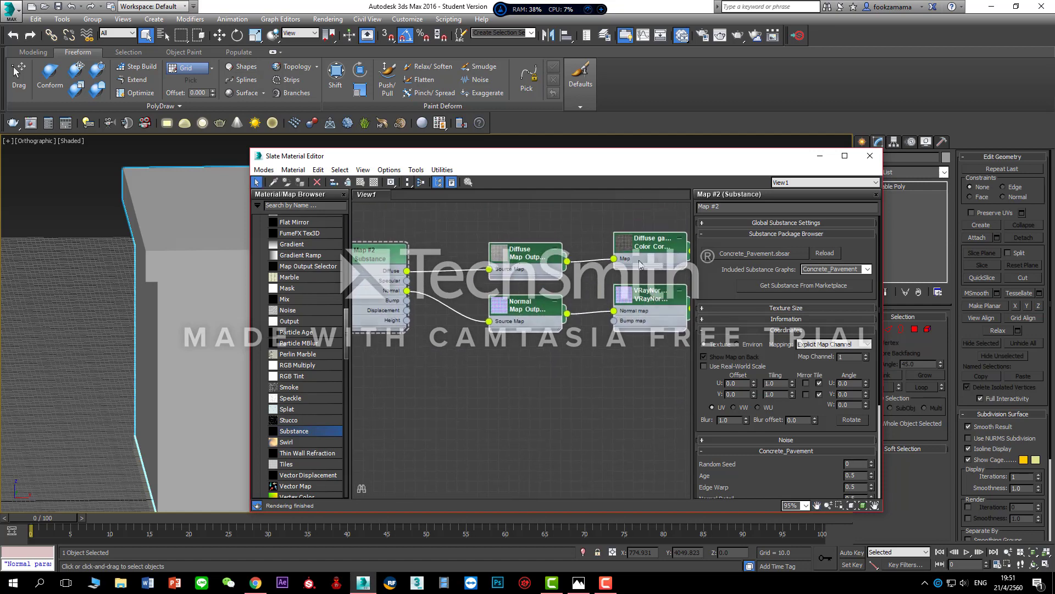
{"action": "middle_click_drag", "start_coordinate": [615, 373], "coordinate": [402, 386]}
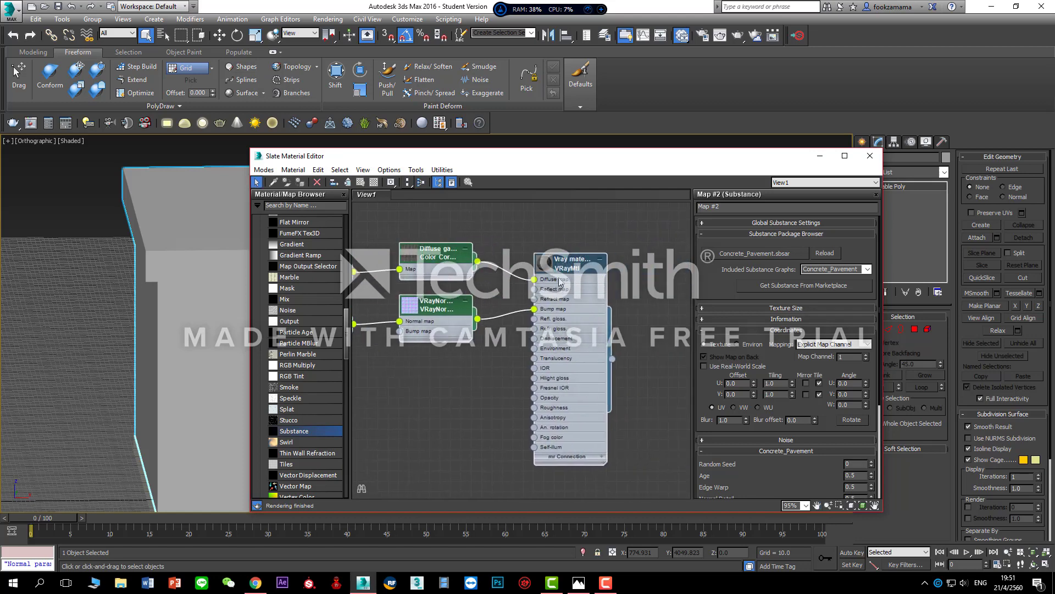
{"action": "middle_click_drag", "start_coordinate": [495, 364], "coordinate": [737, 338]}
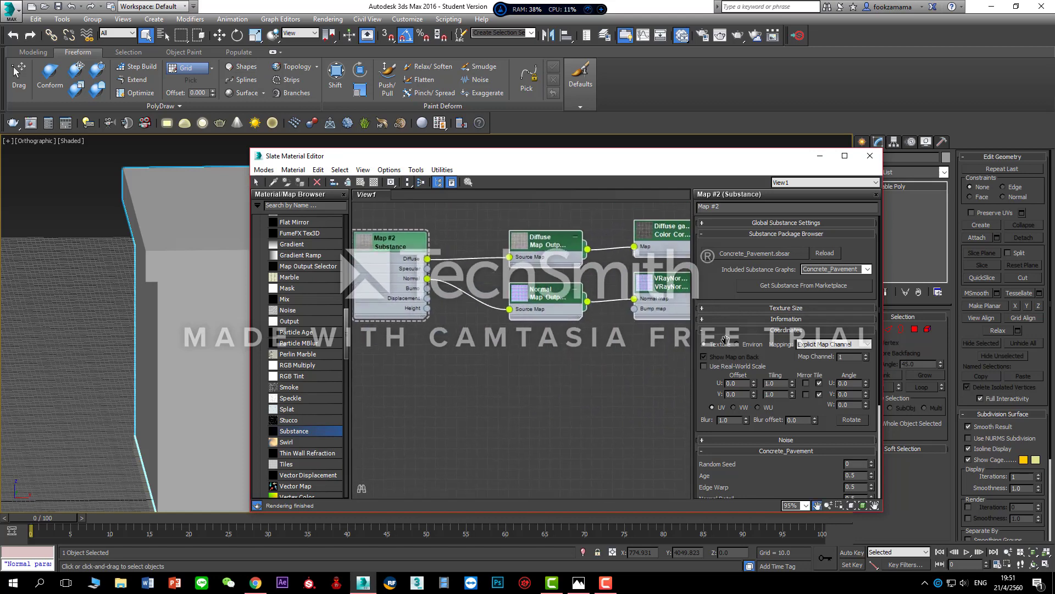
{"action": "middle_click_drag", "start_coordinate": [618, 395], "coordinate": [467, 402]}
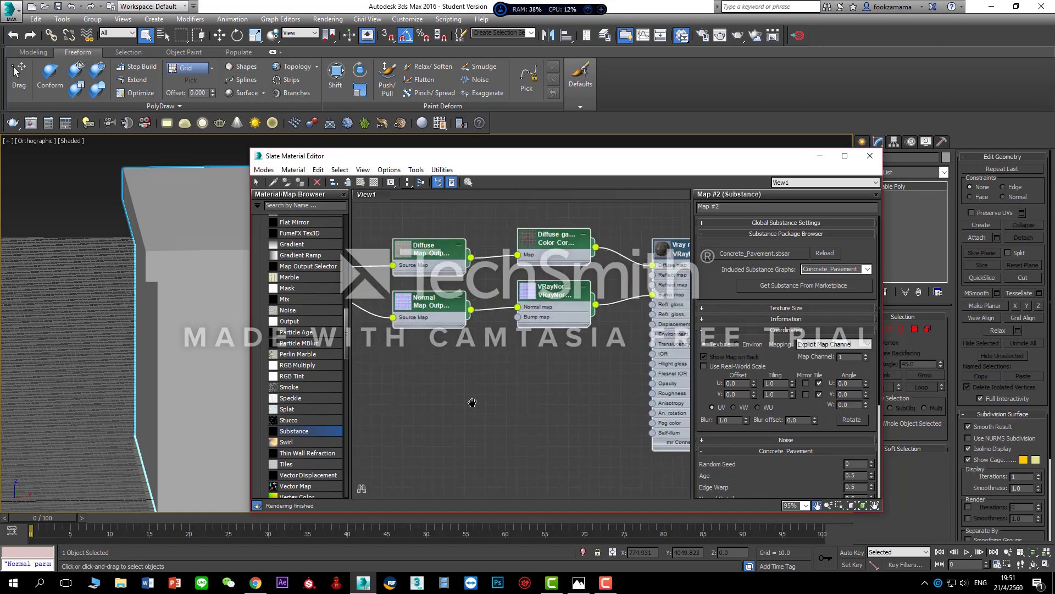
{"action": "mouse_move", "coordinate": [542, 367]}
{"action": "middle_mouse_down"}
{"action": "mouse_move", "coordinate": [481, 378]}
{"action": "mouse_move", "coordinate": [523, 370]}
{"action": "middle_mouse_up"}
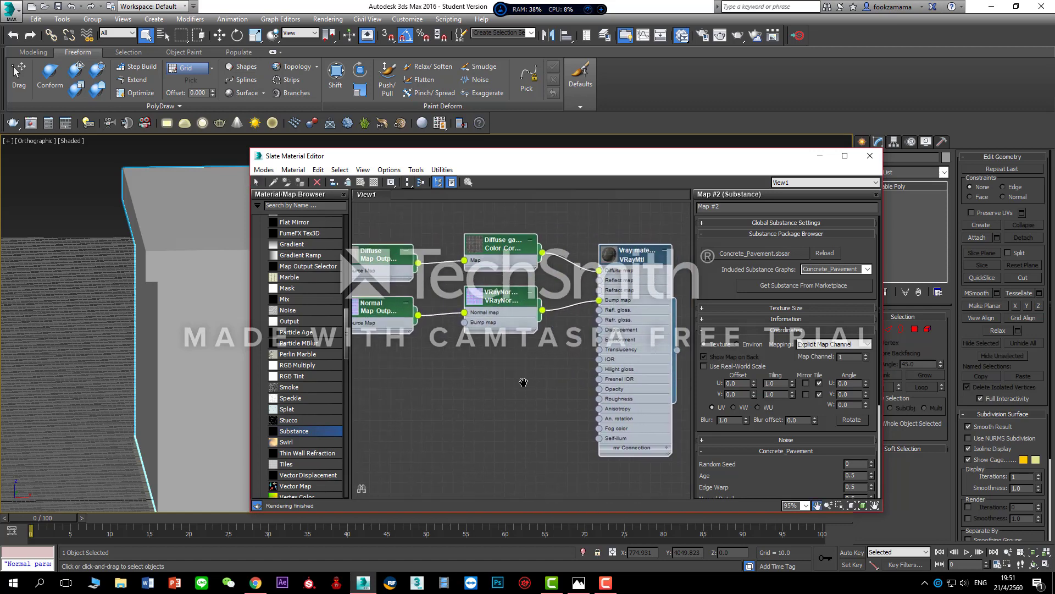
{"action": "scroll", "coordinate": [549, 378], "scroll_direction": "down", "scroll_amount": 4}
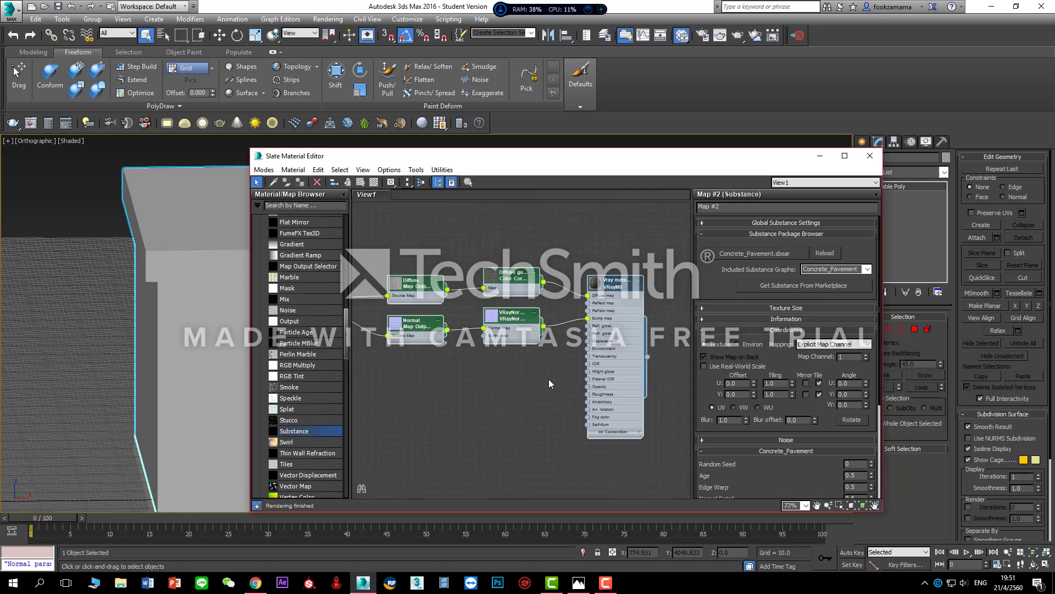
- Assign the generated V-Ray material to the main building body and display the pavement texture on it in the viewport
{"action": "left_click", "coordinate": [392, 290]}
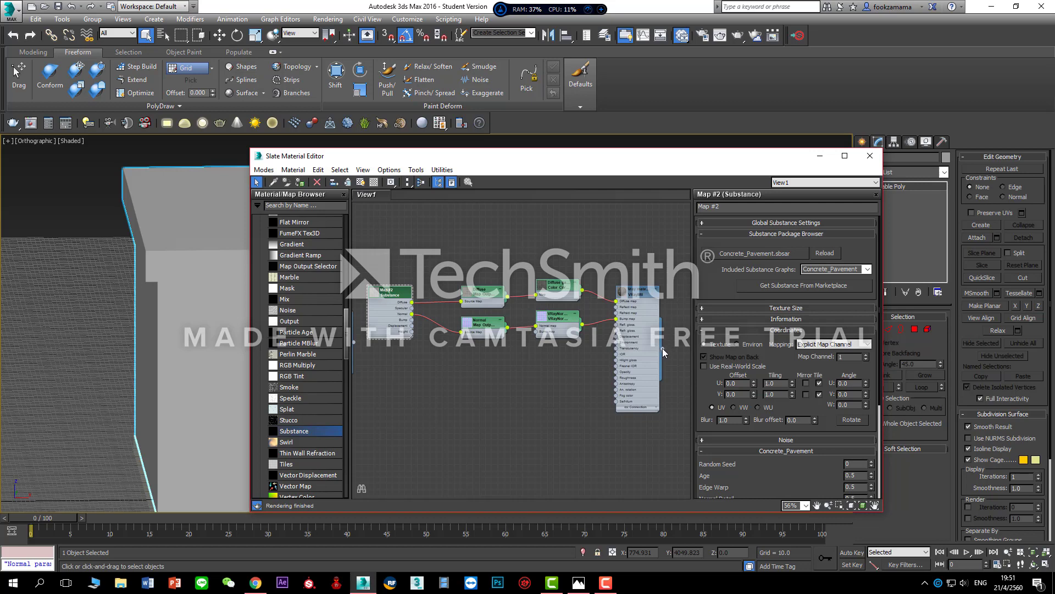
{"action": "left_click_drag", "start_coordinate": [636, 397], "coordinate": [217, 303]}
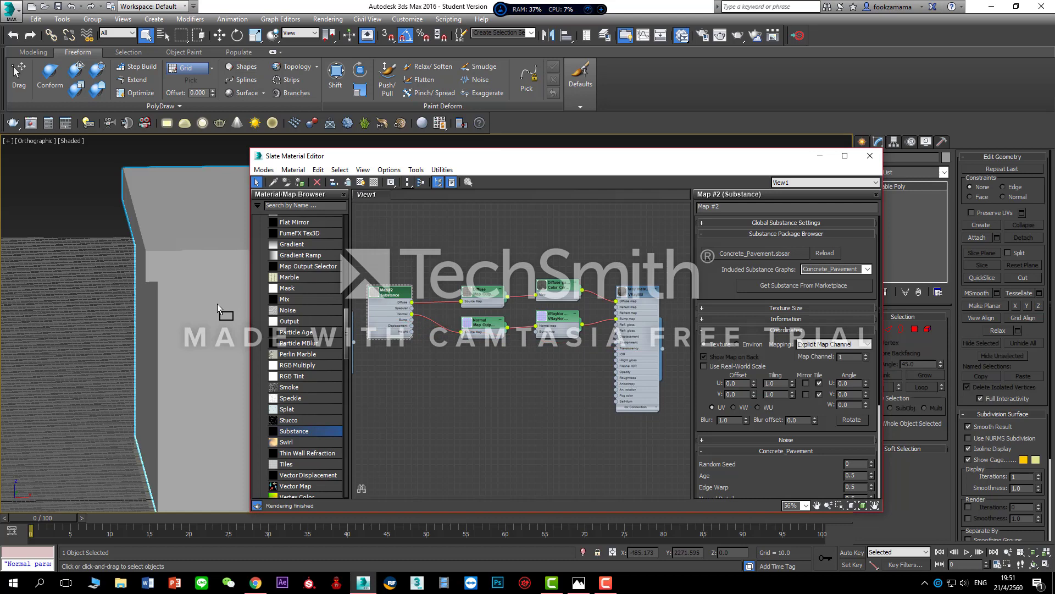
{"action": "left_click", "coordinate": [360, 183]}
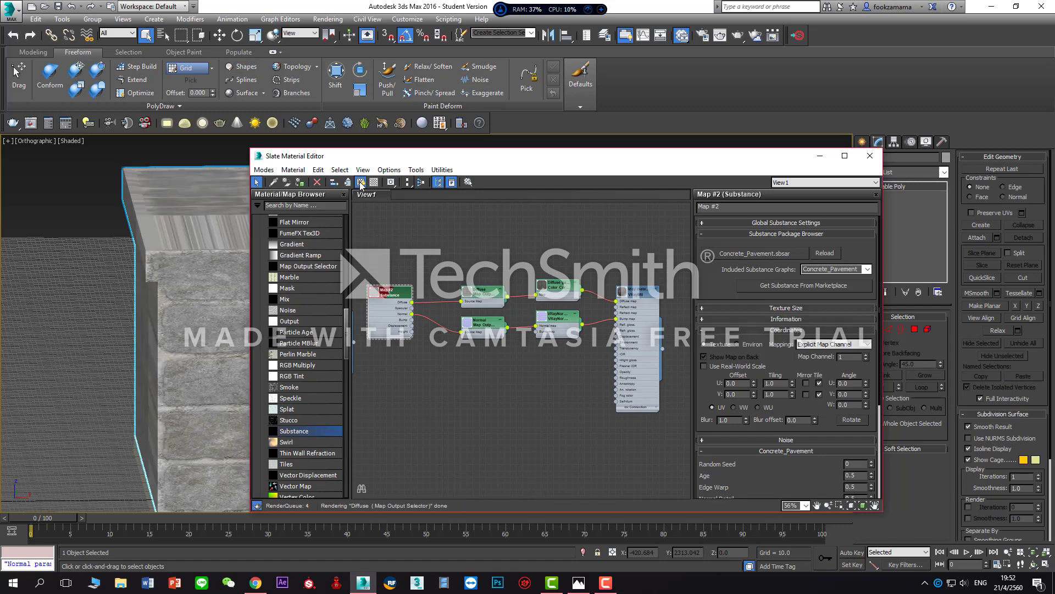
{"action": "left_click_drag", "start_coordinate": [487, 160], "coordinate": [237, 181]}
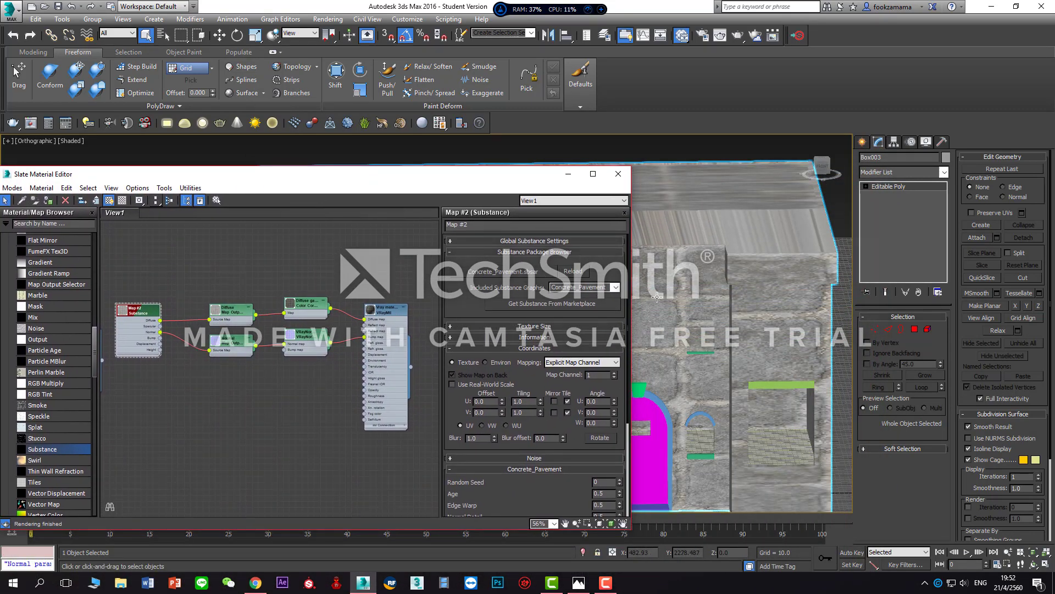
{"action": "scroll", "coordinate": [731, 282], "scroll_direction": "down", "scroll_amount": 5}
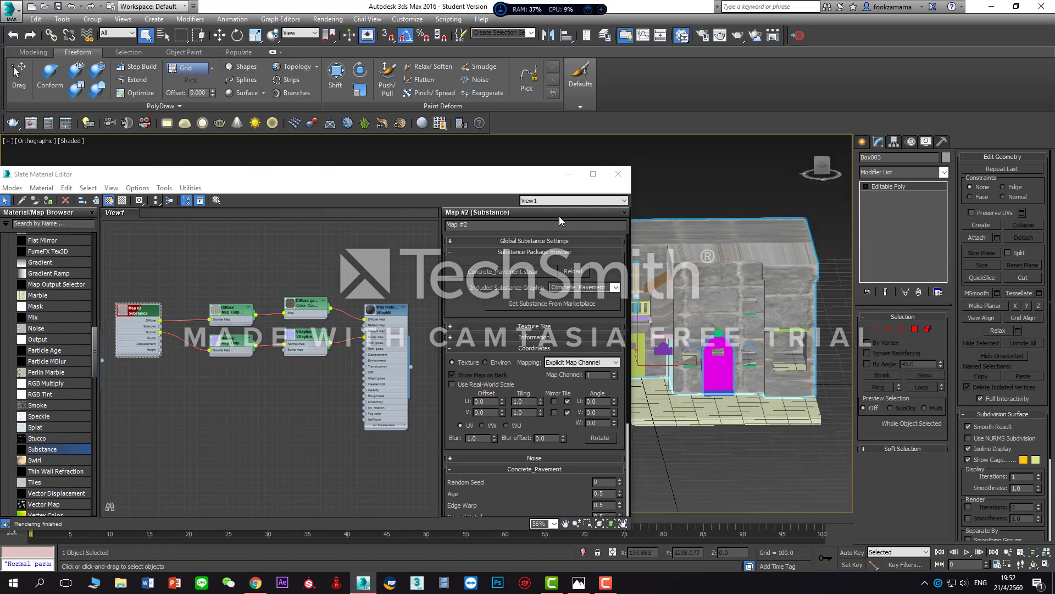
{"action": "left_click_drag", "start_coordinate": [481, 180], "coordinate": [413, 171]}
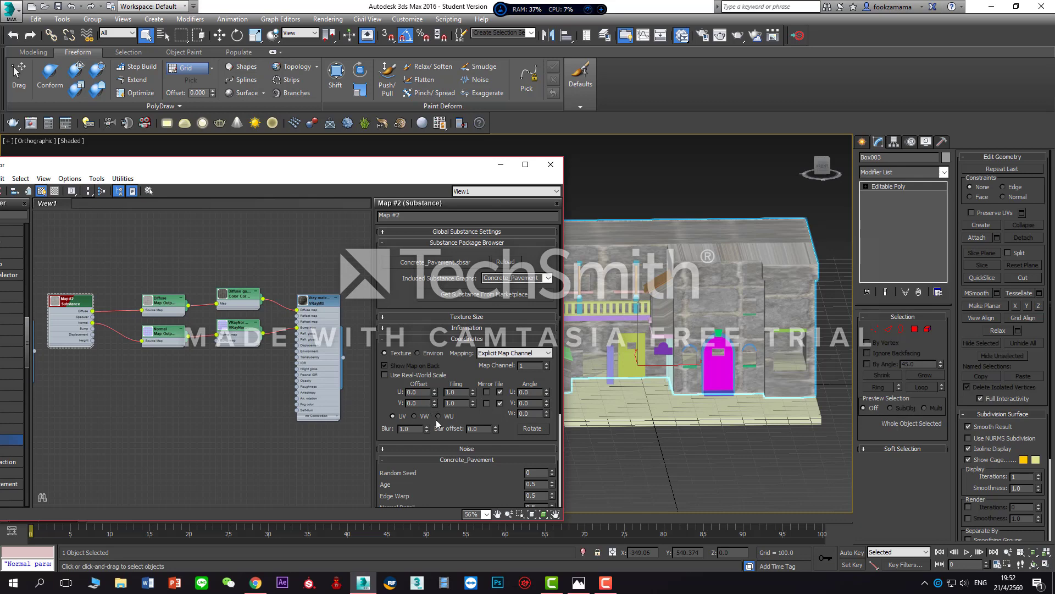
- Set the Concrete_Pavement Substance map's offset to U -0.48, V 0.04 and its tiling to U 6.6, V 6.3
{"action": "left_click_drag", "start_coordinate": [434, 405], "coordinate": [475, 380]}
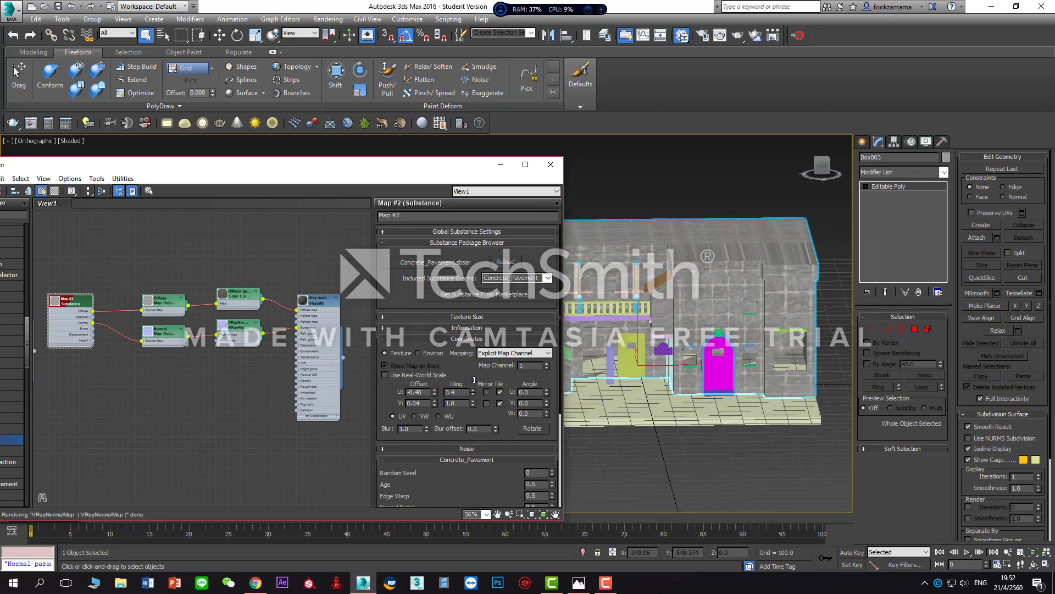
{"action": "left_click", "coordinate": [473, 406]}
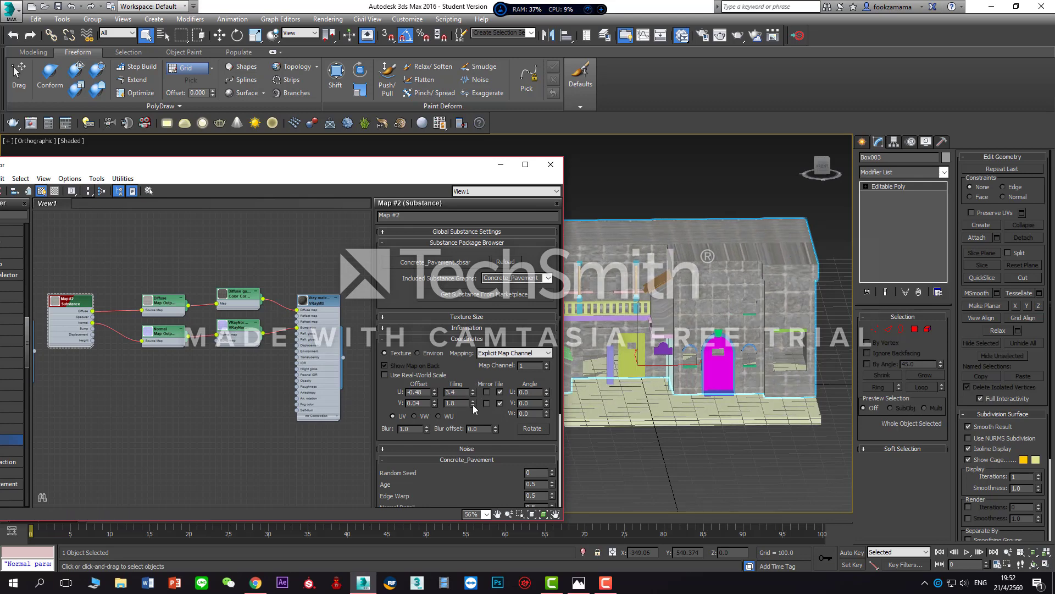
{"action": "mouse_move", "coordinate": [474, 408]}
{"action": "left_mouse_down"}
{"action": "mouse_move", "coordinate": [474, 374]}
{"action": "mouse_move", "coordinate": [474, 399]}
{"action": "mouse_move", "coordinate": [475, 388]}
{"action": "left_mouse_up"}
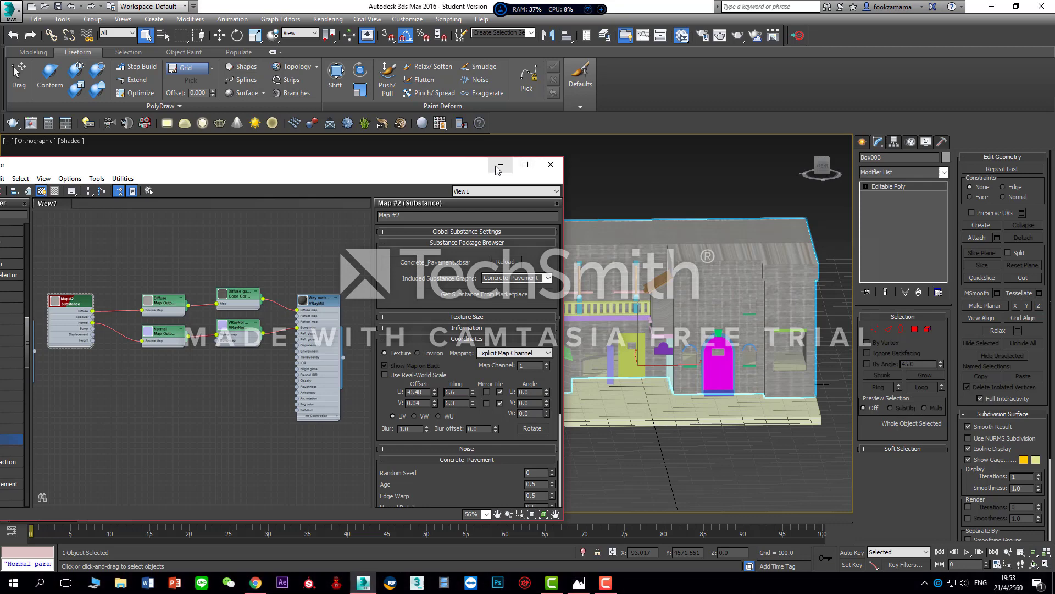
- Move the material editor clear of the model and add a UVW Map modifier to the main building body
{"action": "left_click_drag", "start_coordinate": [520, 170], "coordinate": [438, 341]}
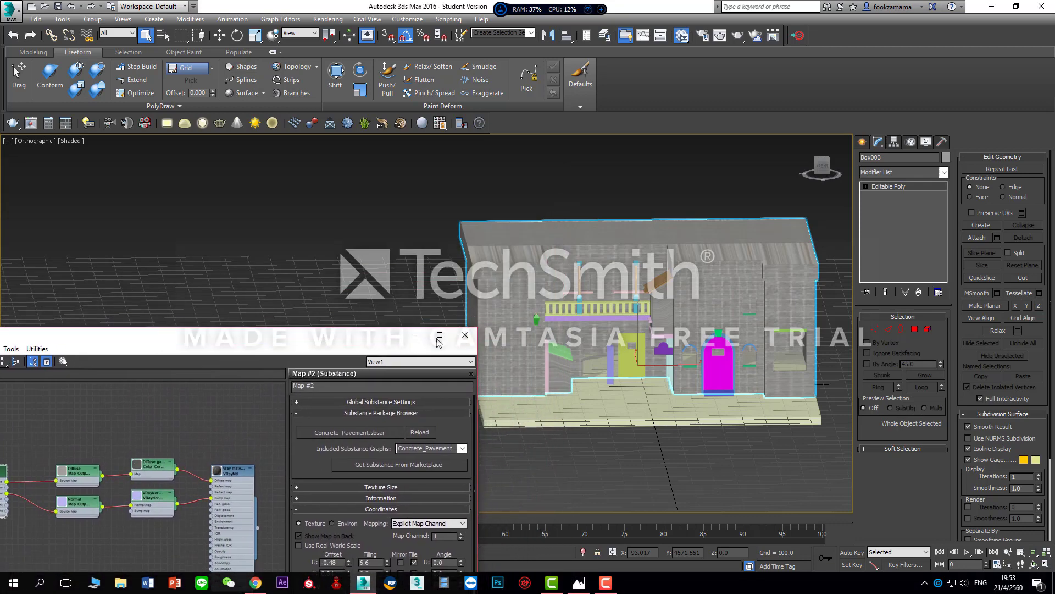
{"action": "left_click", "coordinate": [881, 145]}
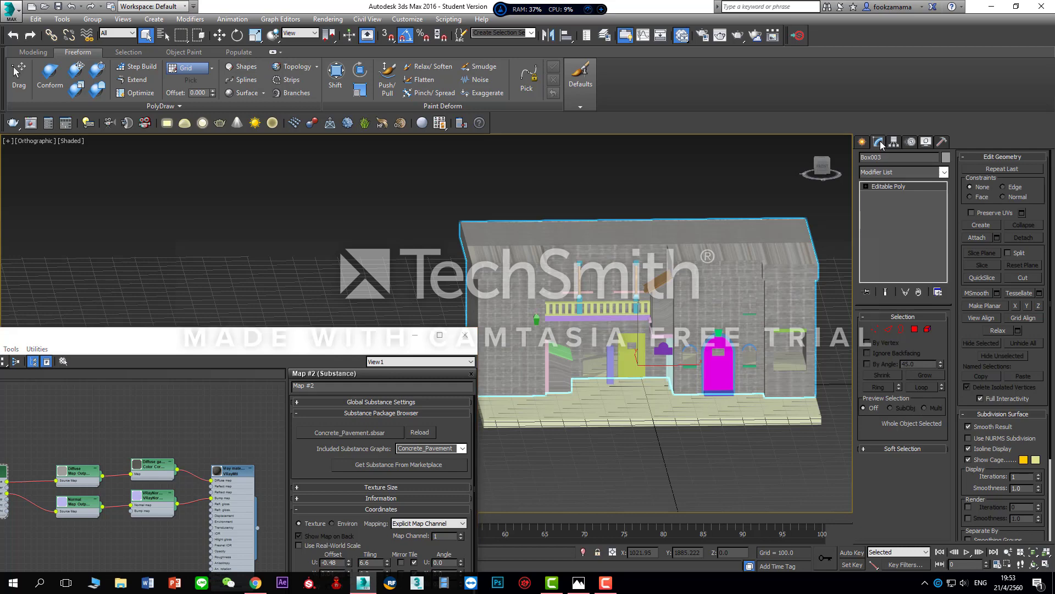
{"action": "left_click", "coordinate": [901, 174]}
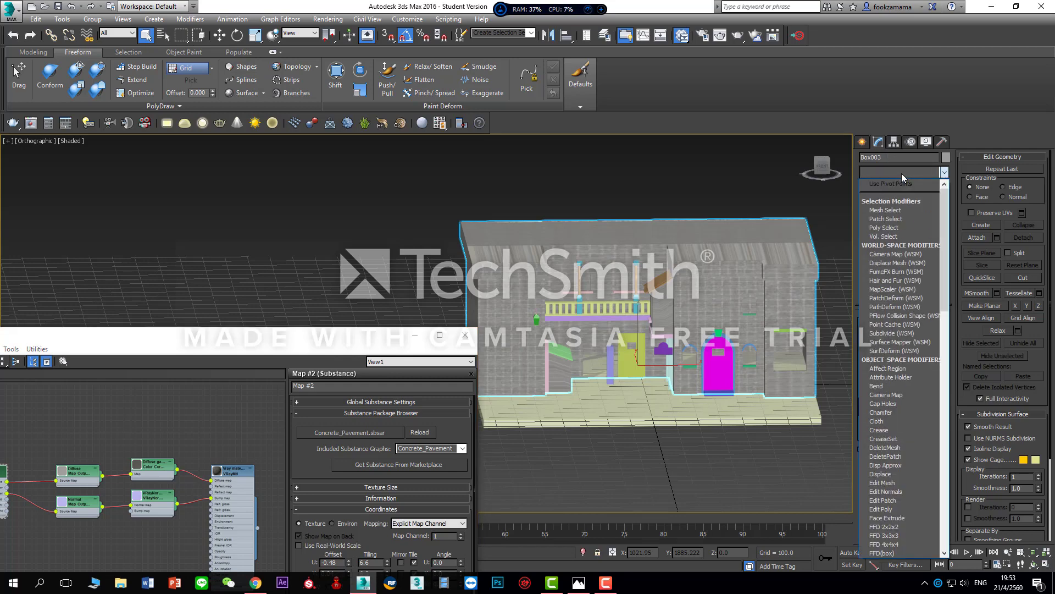
{"action": "type", "text": "u"}
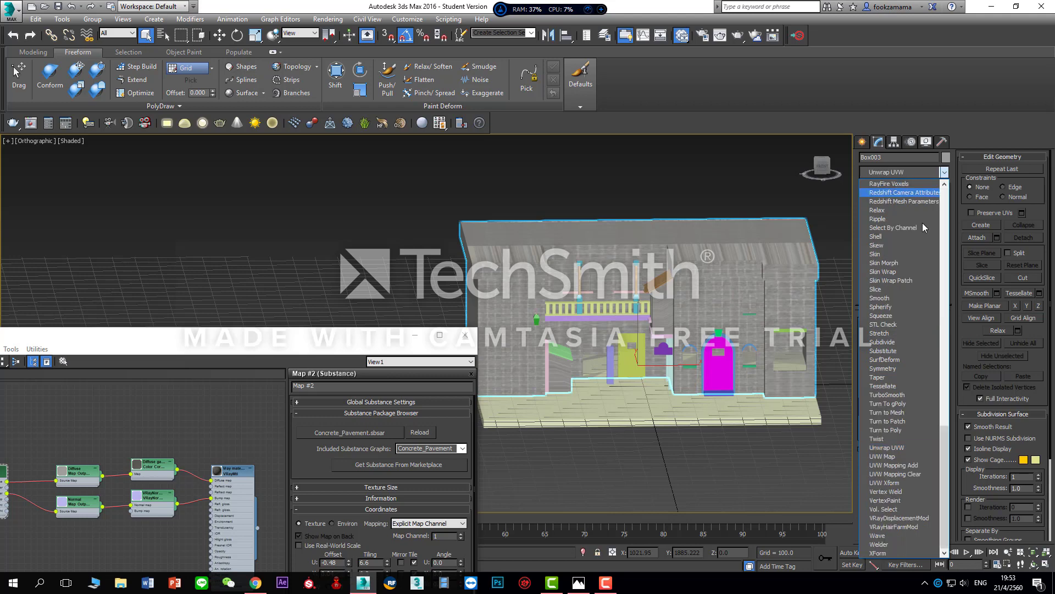
{"action": "left_click", "coordinate": [897, 456]}
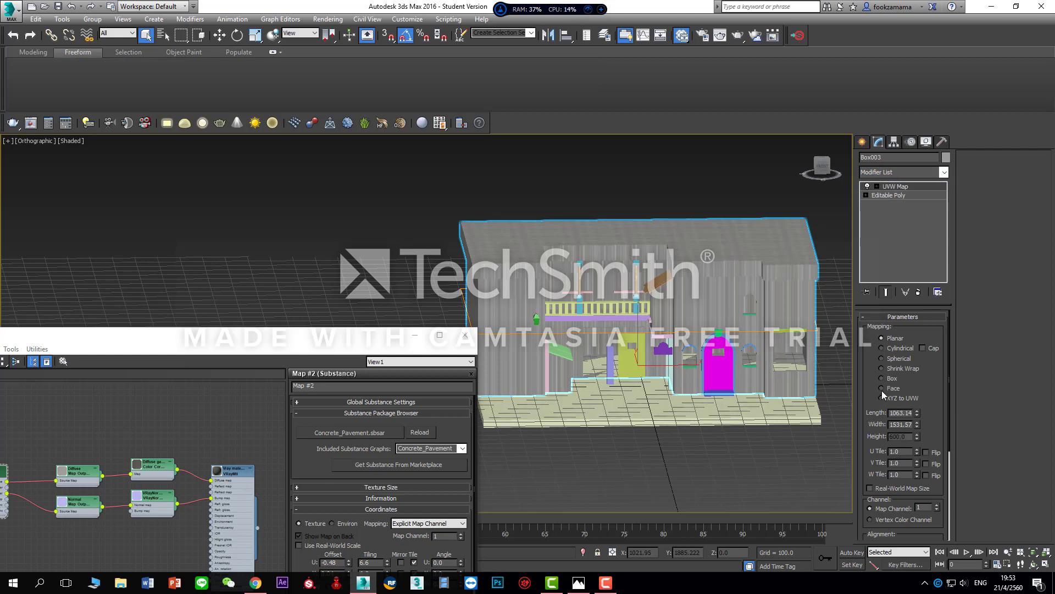
- Try the Cylindrical, Spherical and Shrink Wrap projections on the building body's UVW Map and settle on Box mapping
{"action": "left_click", "coordinate": [882, 348]}
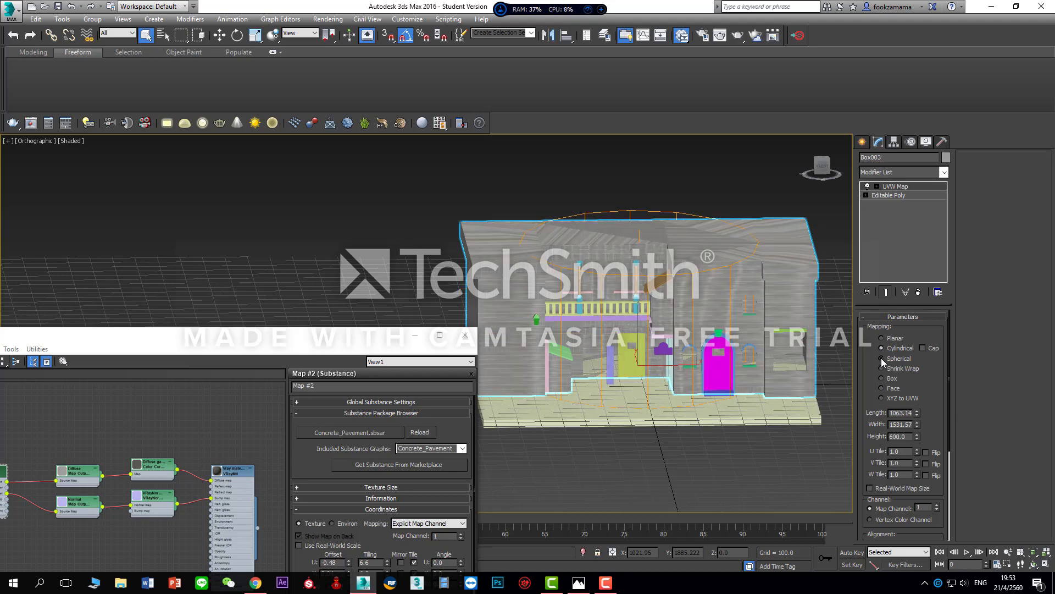
{"action": "left_click", "coordinate": [882, 358]}
{"action": "left_click", "coordinate": [882, 368]}
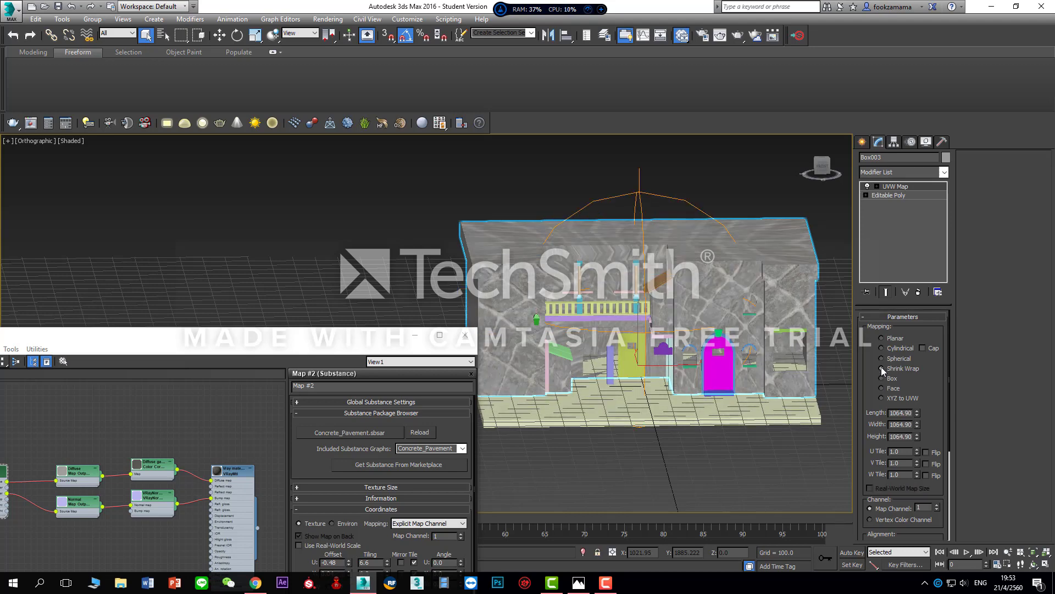
{"action": "left_click", "coordinate": [882, 378]}
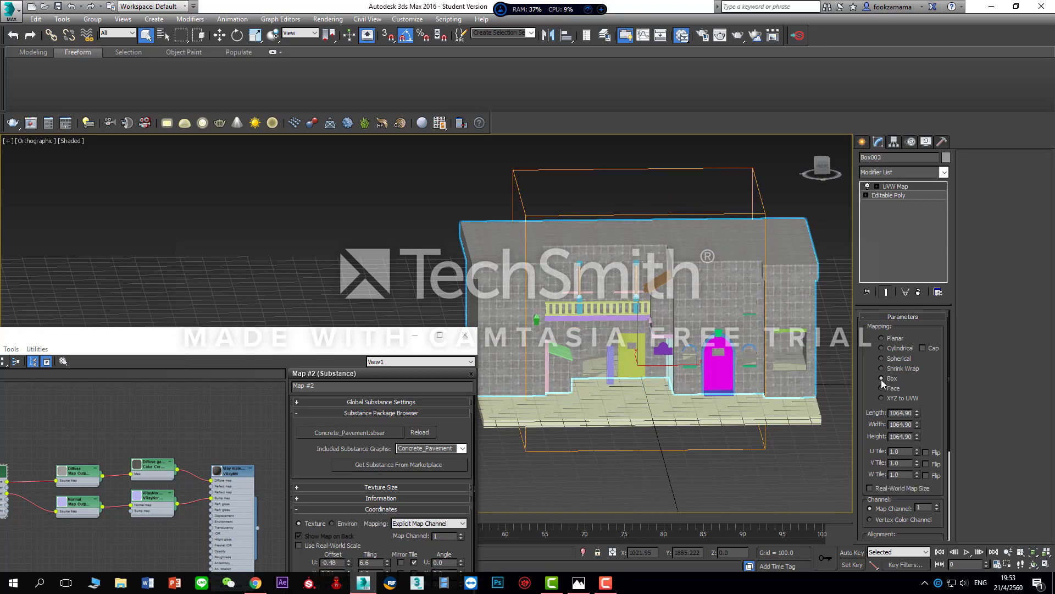
- Inspect the box-mapped pavement texture on the building's roof and walls, and minimise the material editor
{"action": "mouse_move", "coordinate": [825, 343]}
{"action": "middle_mouse_down", "text": "alt"}
{"action": "mouse_move", "coordinate": [790, 357]}
{"action": "mouse_move", "coordinate": [654, 342]}
{"action": "mouse_move", "coordinate": [823, 341]}
{"action": "middle_mouse_up", "text": "alt"}
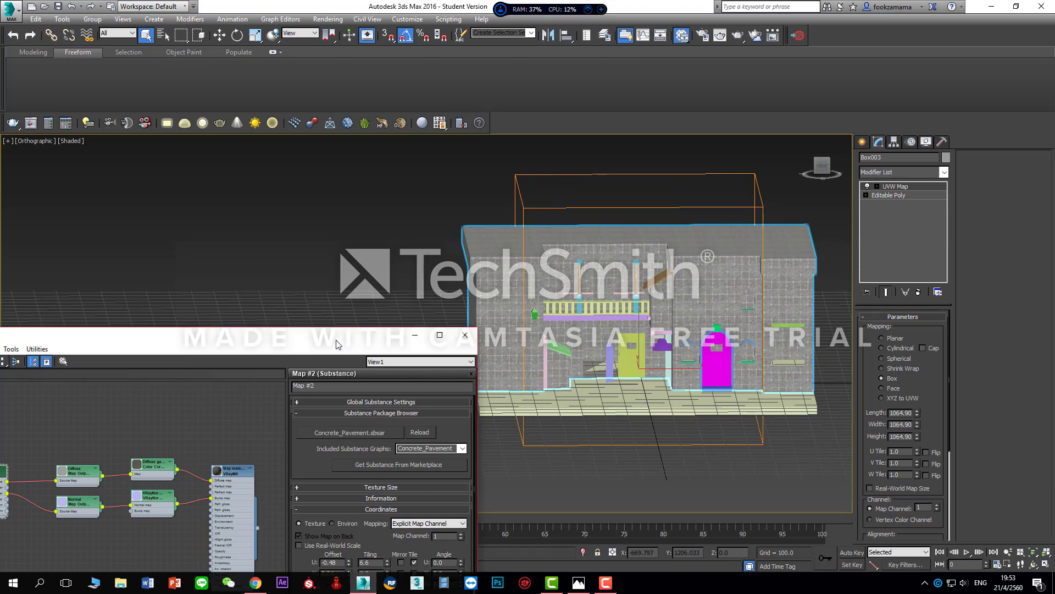
{"action": "left_click_drag", "start_coordinate": [337, 345], "coordinate": [341, 261]}
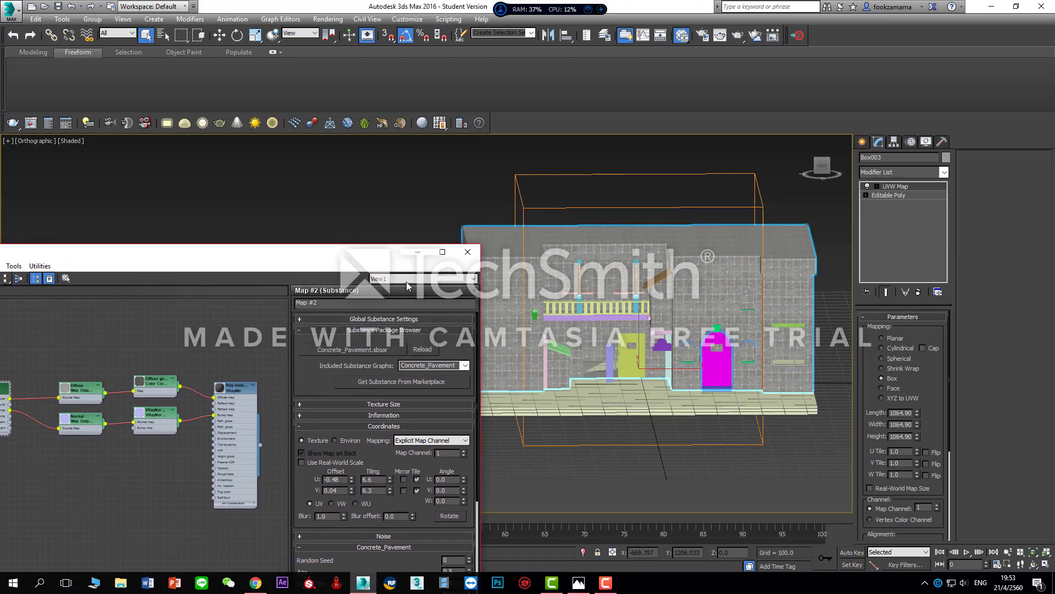
{"action": "middle_click_drag", "start_coordinate": [626, 421], "coordinate": [617, 446], "text": "alt"}
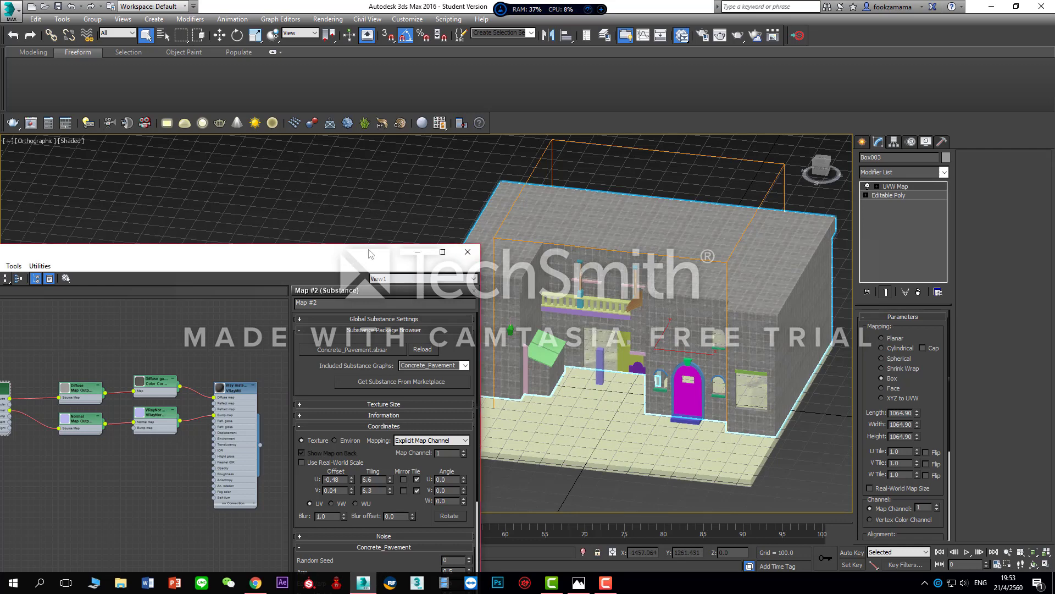
{"action": "left_click_drag", "start_coordinate": [367, 257], "coordinate": [474, 195]}
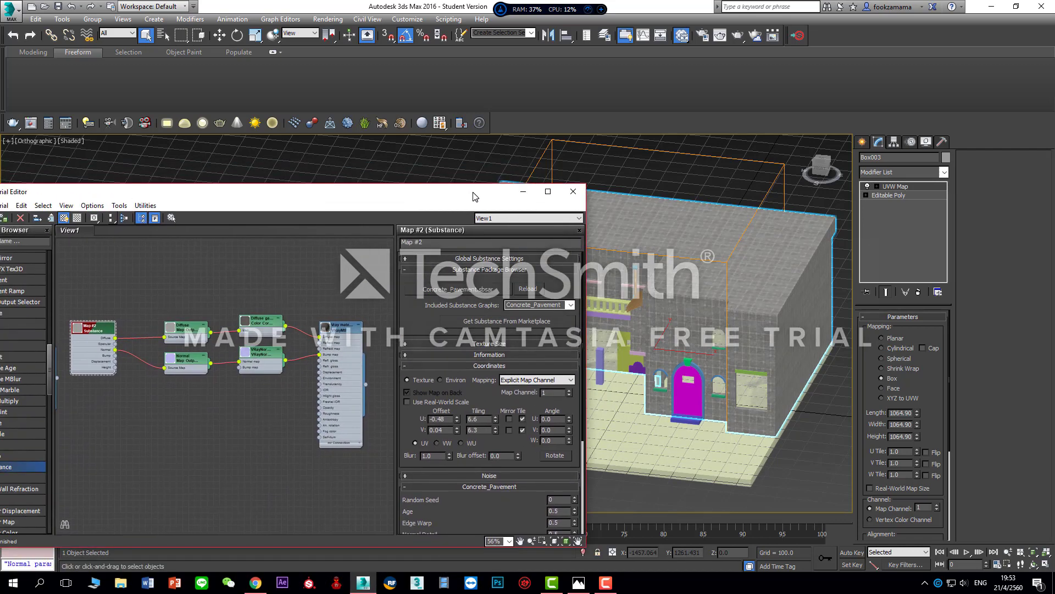
{"action": "left_click", "coordinate": [522, 195]}
{"action": "middle_click_drag", "start_coordinate": [550, 308], "coordinate": [569, 422], "text": "alt"}
{"action": "scroll", "coordinate": [587, 393], "scroll_direction": "up", "scroll_amount": 5}
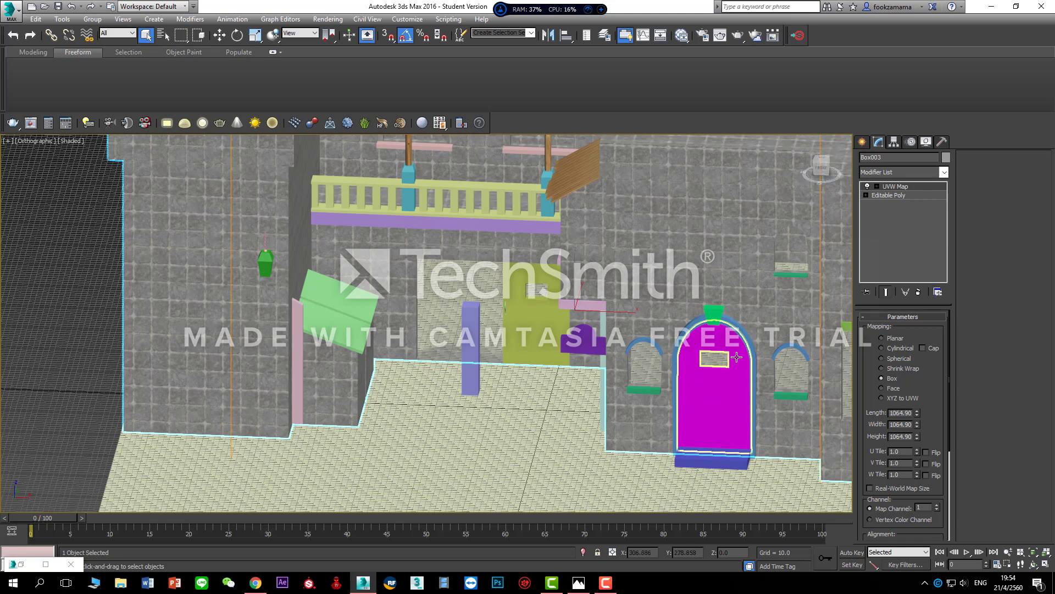
- Select the magenta arched door between the small arched windows
{"action": "left_click", "coordinate": [732, 414]}
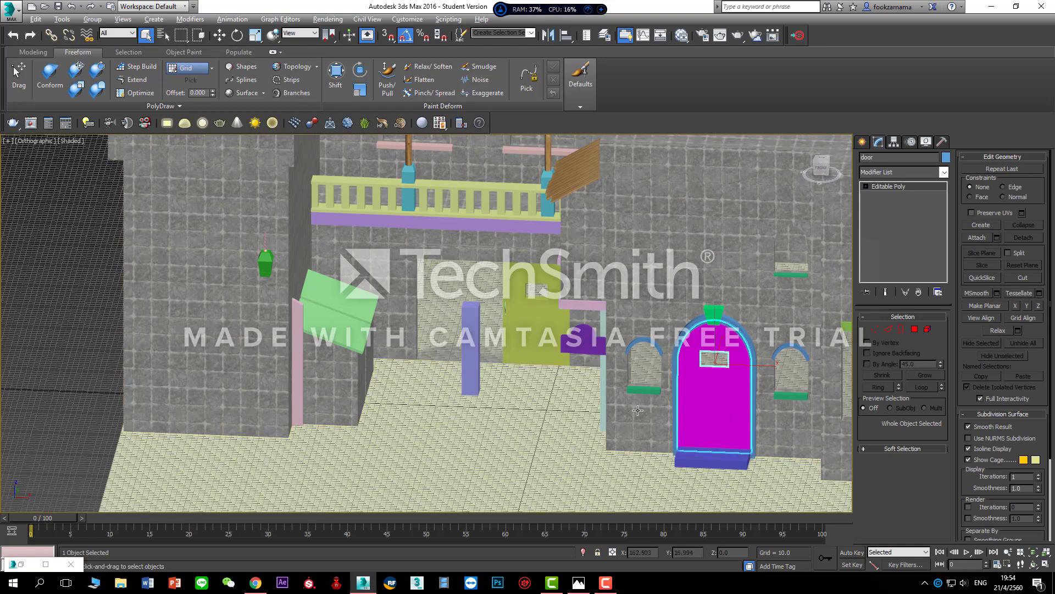
{"action": "middle_click_drag", "start_coordinate": [642, 409], "coordinate": [683, 412], "text": "alt"}
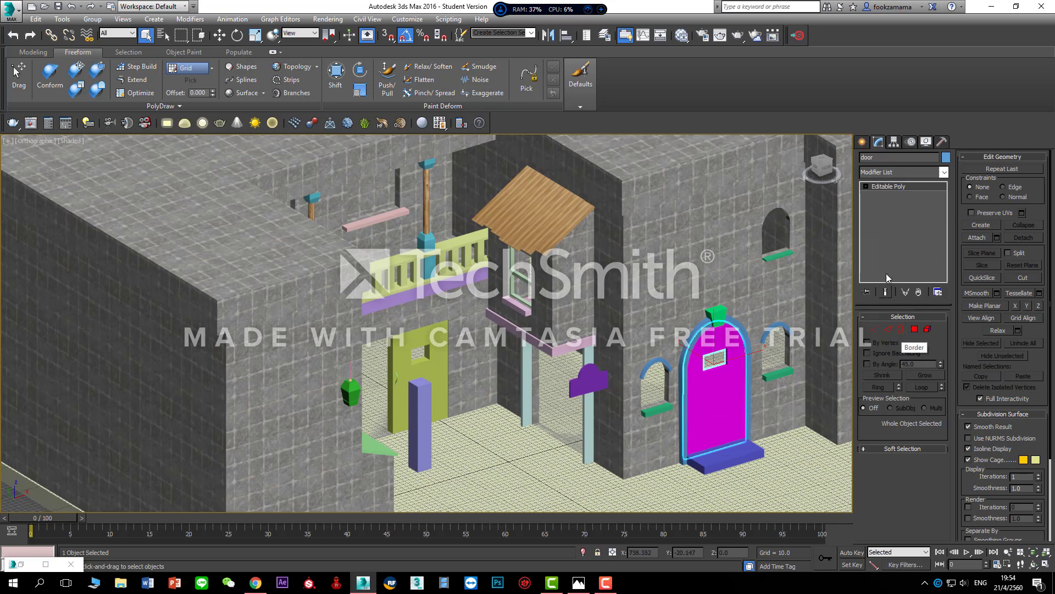
{"action": "left_click", "coordinate": [906, 172]}
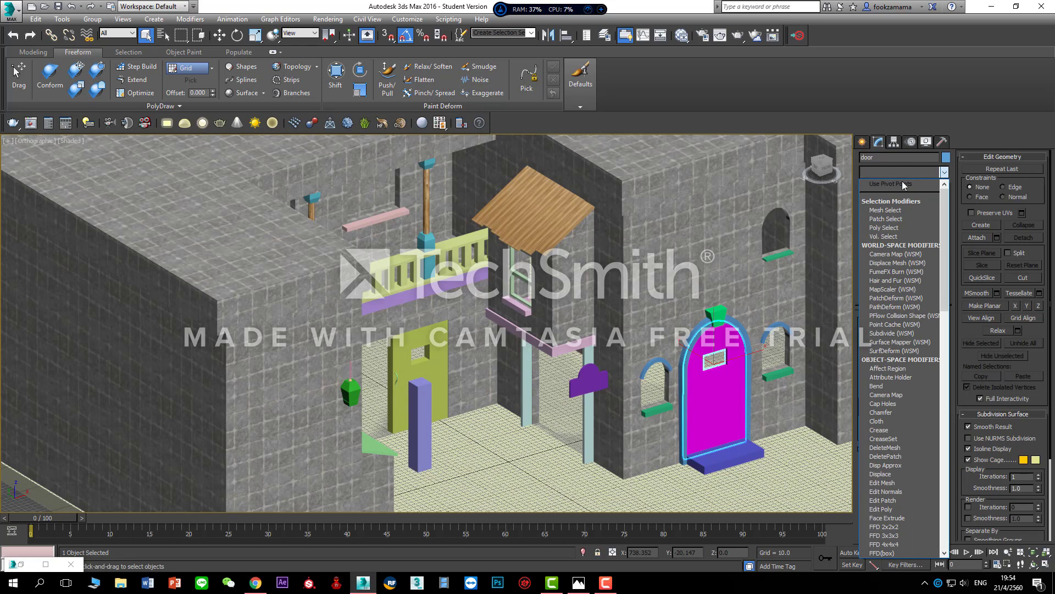
{"action": "left_click", "coordinate": [806, 460]}
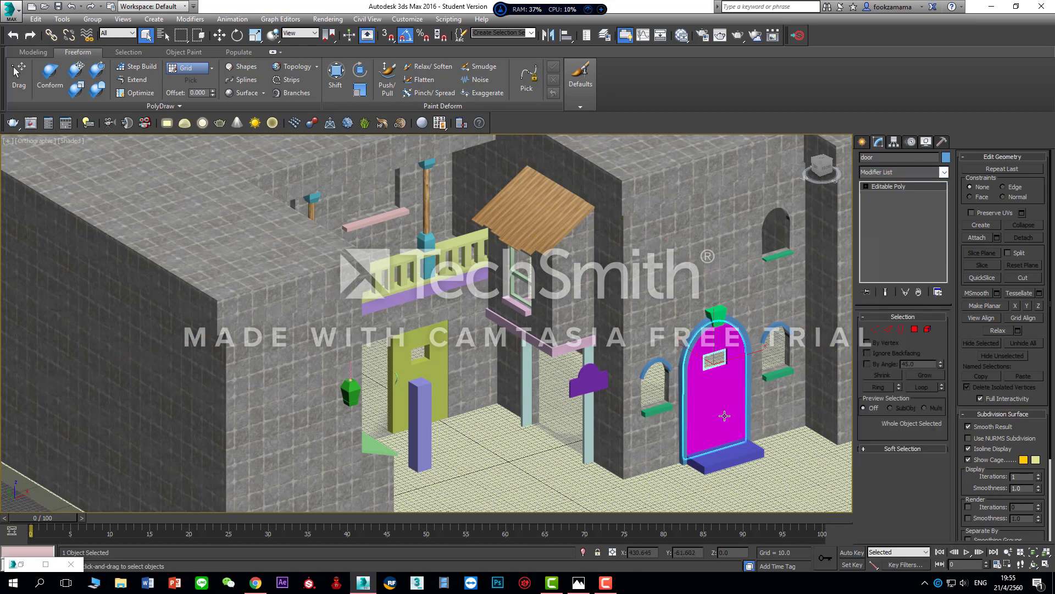
{"action": "right_click", "coordinate": [717, 386]}
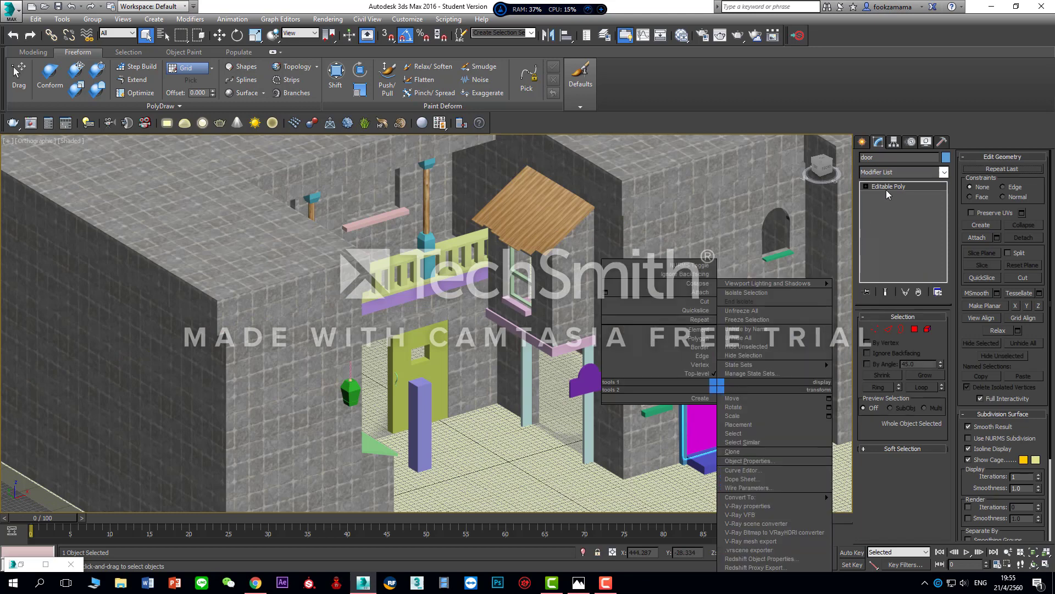
{"action": "left_click", "coordinate": [684, 517]}
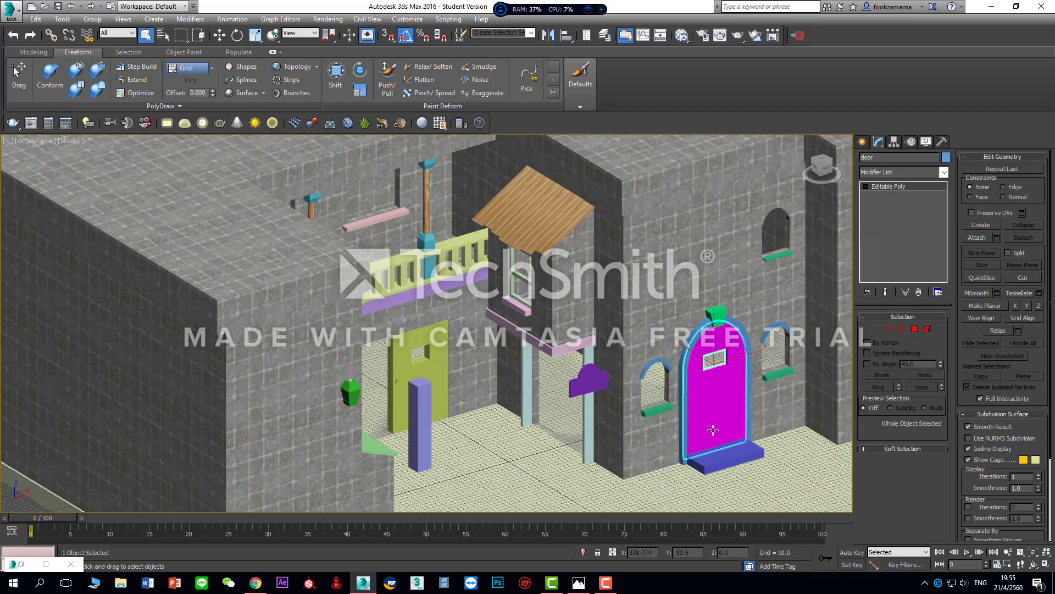
- Isolate the selected arched door so that it is the only object shown
{"action": "scroll", "coordinate": [713, 429], "scroll_direction": "up", "scroll_amount": 5}
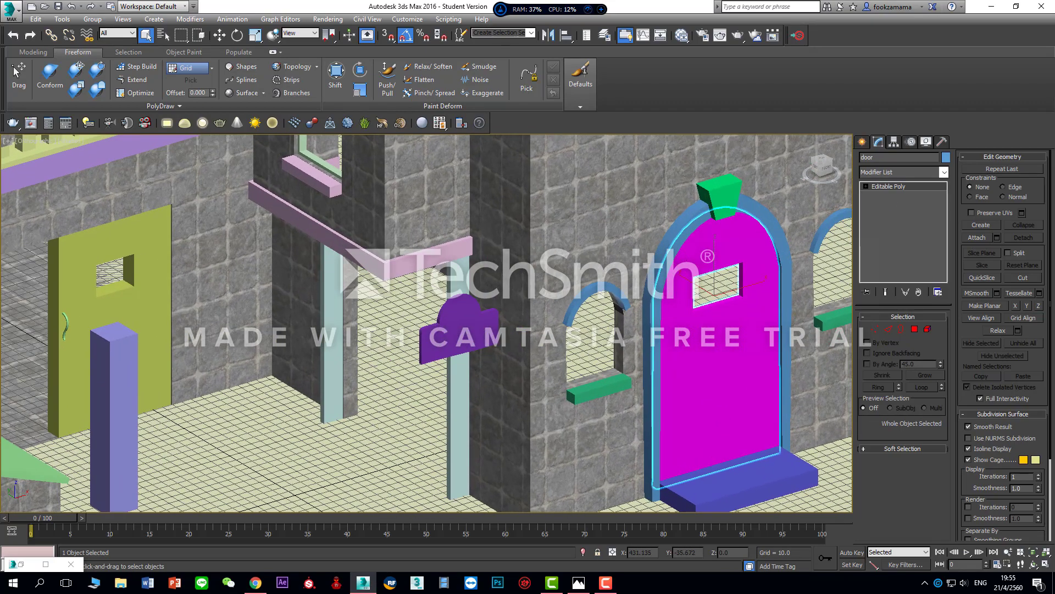
{"action": "scroll", "coordinate": [750, 377], "scroll_direction": "up", "scroll_amount": 1}
{"action": "middle_click_drag", "start_coordinate": [760, 370], "coordinate": [621, 386]}
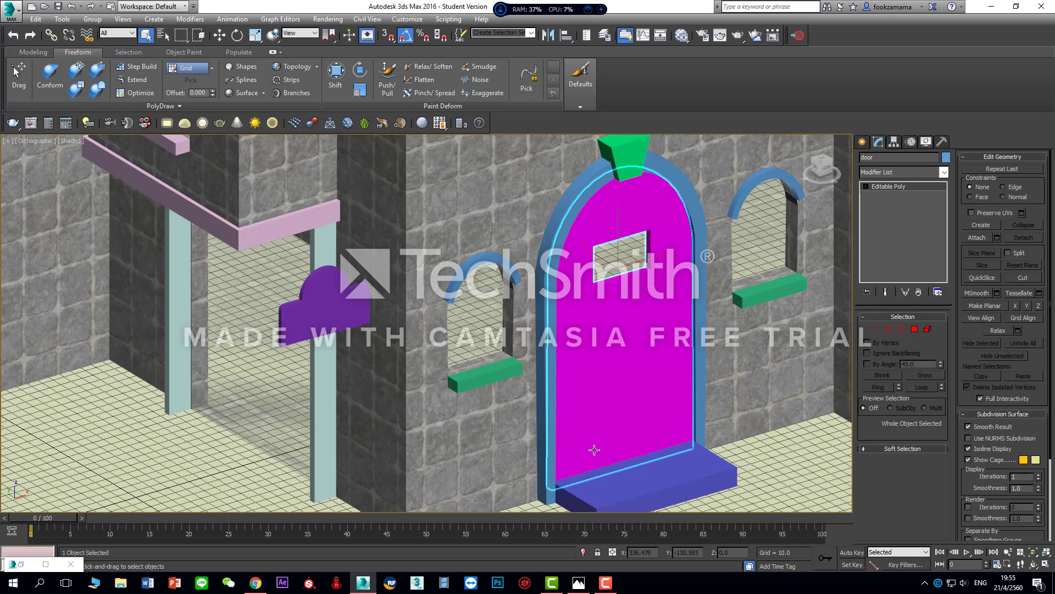
{"action": "left_click", "coordinate": [584, 553]}
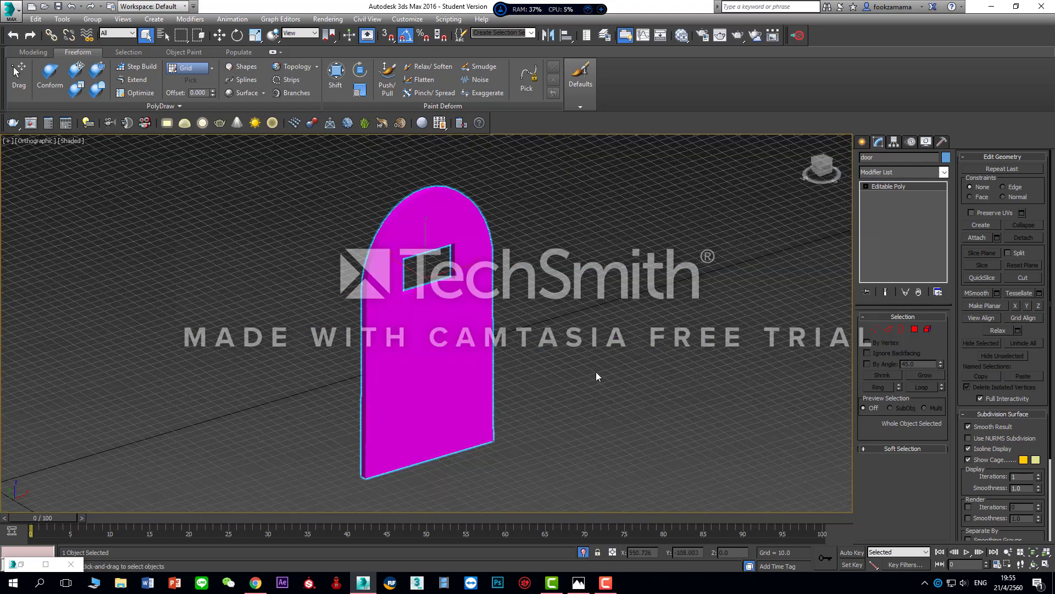
{"action": "scroll", "coordinate": [544, 400], "scroll_direction": "up", "scroll_amount": 2}
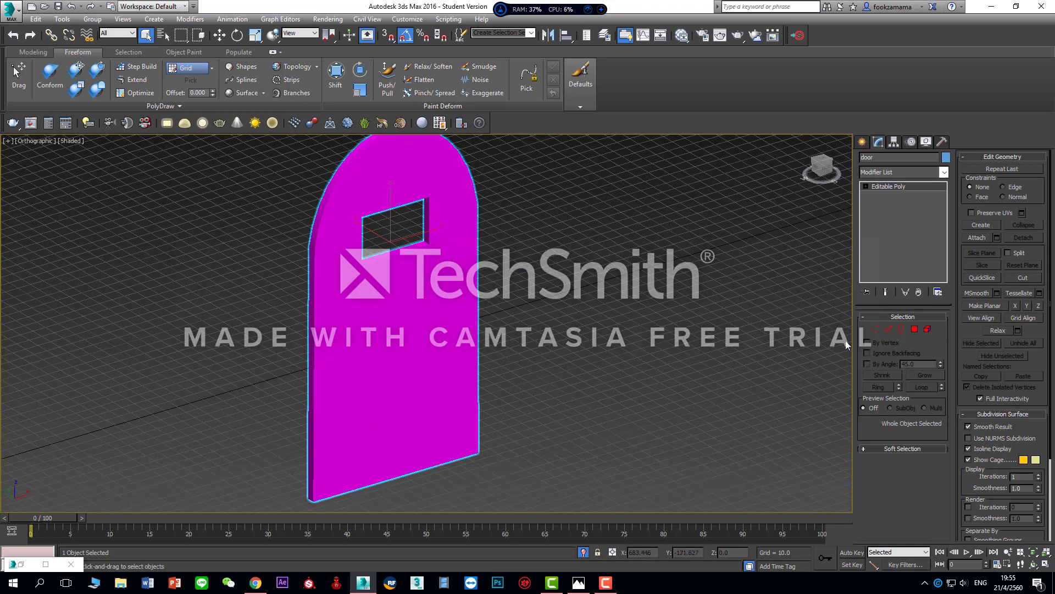
{"action": "left_click", "coordinate": [914, 329]}
{"action": "left_click", "coordinate": [434, 356]}
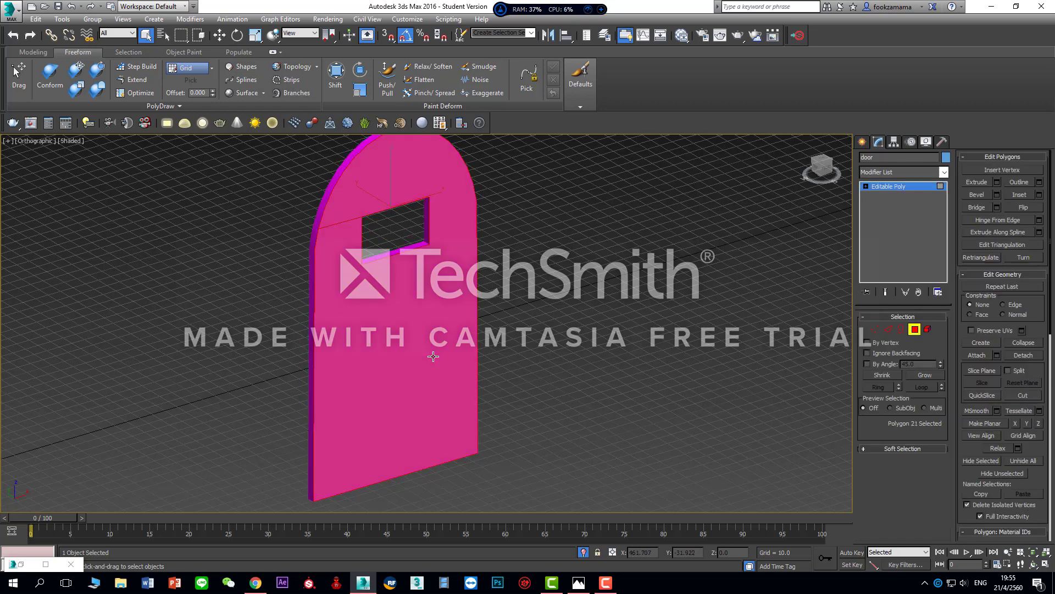
{"action": "middle_click_drag", "start_coordinate": [530, 378], "coordinate": [468, 363], "text": "alt"}
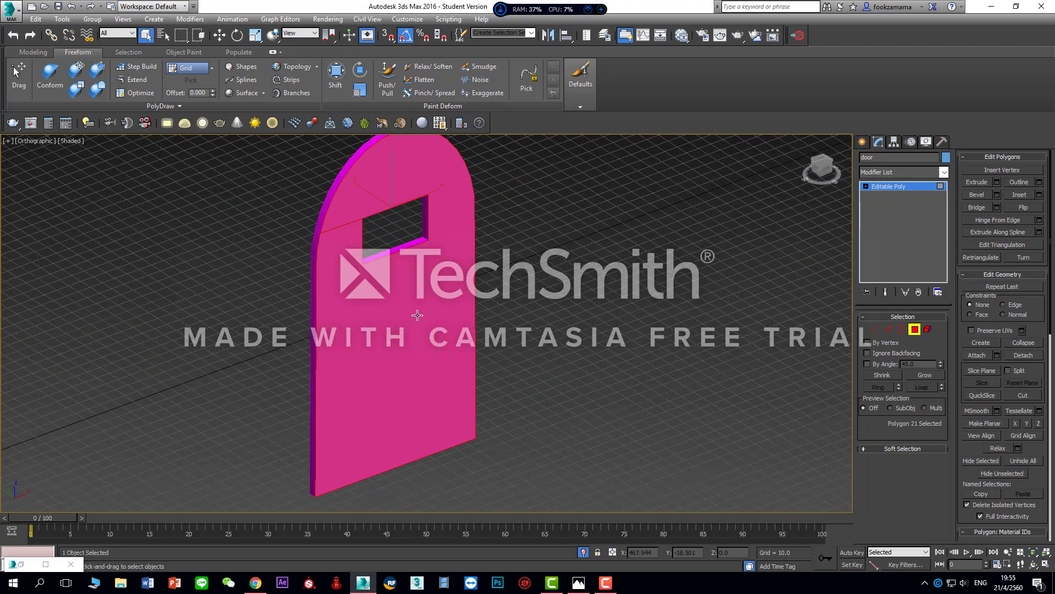
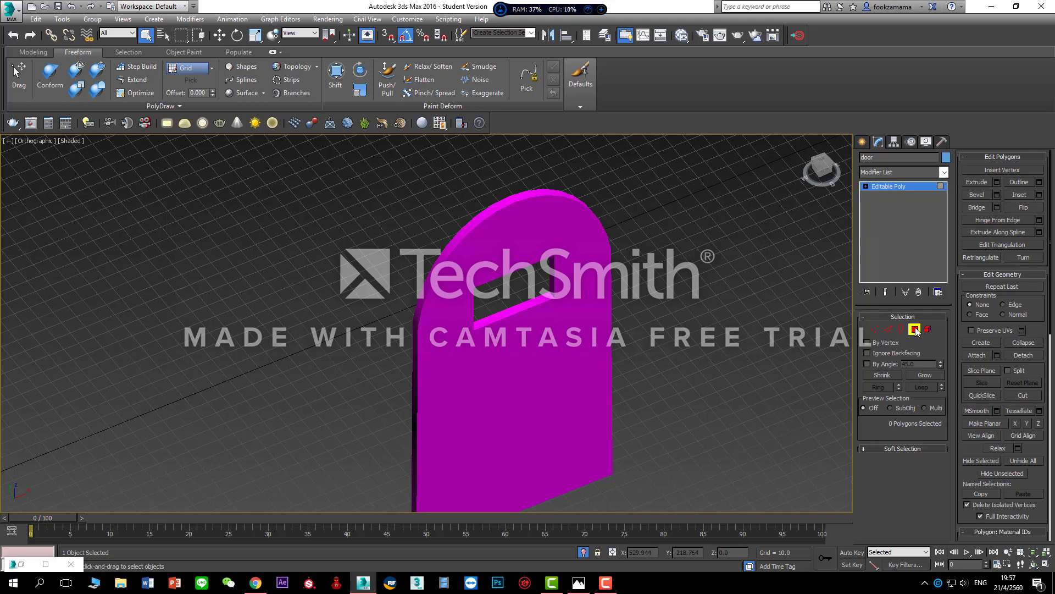
{"action": "left_click", "coordinate": [915, 329]}
- Add an Unwrap UVW modifier to the isolated door and open its UV layout for editing
{"action": "mouse_move", "coordinate": [687, 360]}
{"action": "middle_mouse_down", "text": "alt"}
{"action": "mouse_move", "coordinate": [659, 309]}
{"action": "mouse_move", "coordinate": [691, 359]}
{"action": "middle_mouse_up", "text": "alt"}
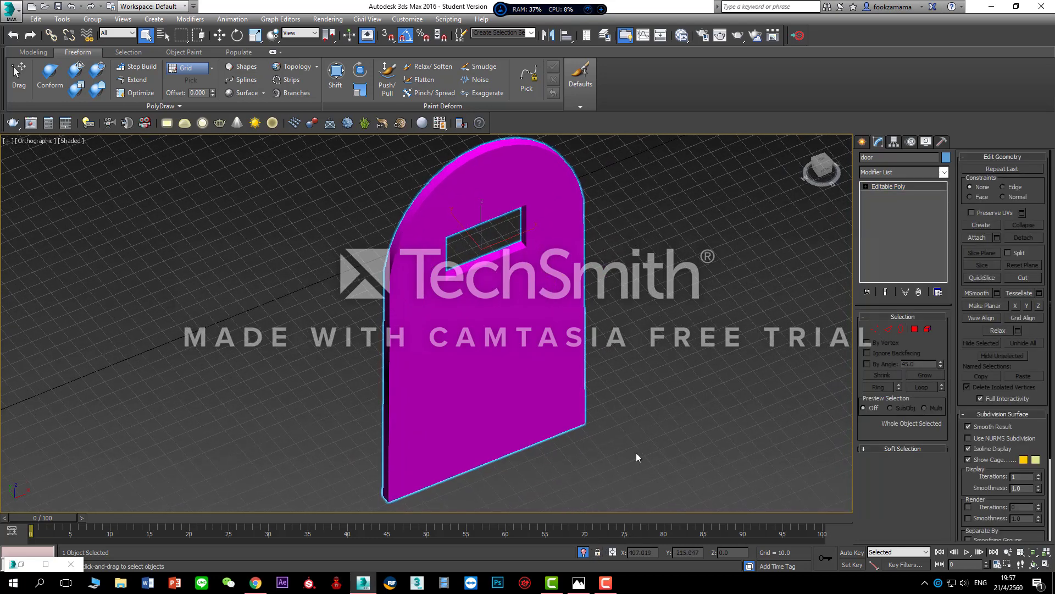
{"action": "middle_click_drag", "start_coordinate": [658, 427], "coordinate": [787, 374], "text": "alt"}
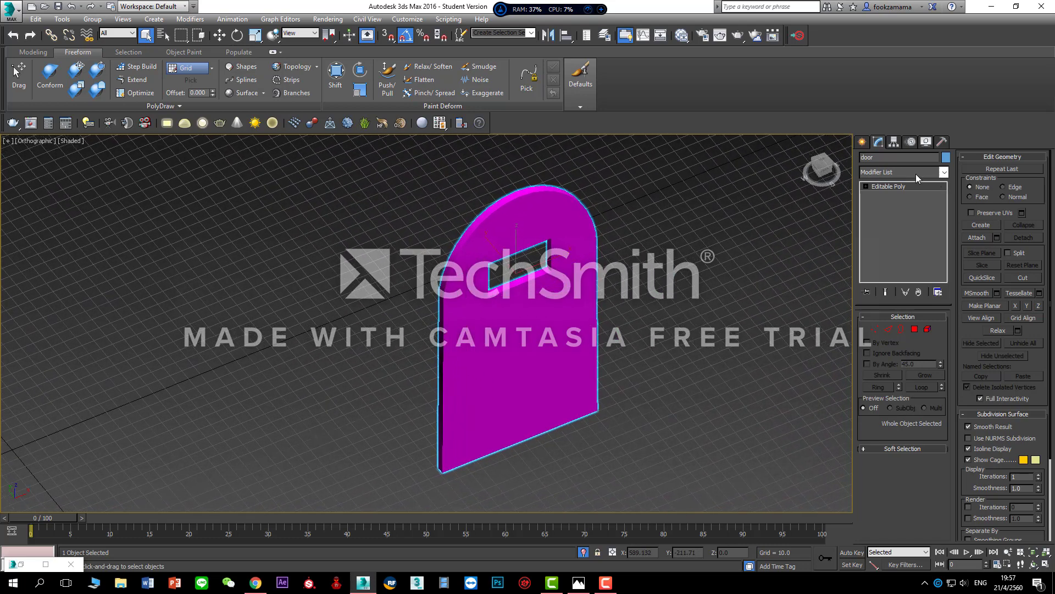
{"action": "left_click", "coordinate": [899, 170]}
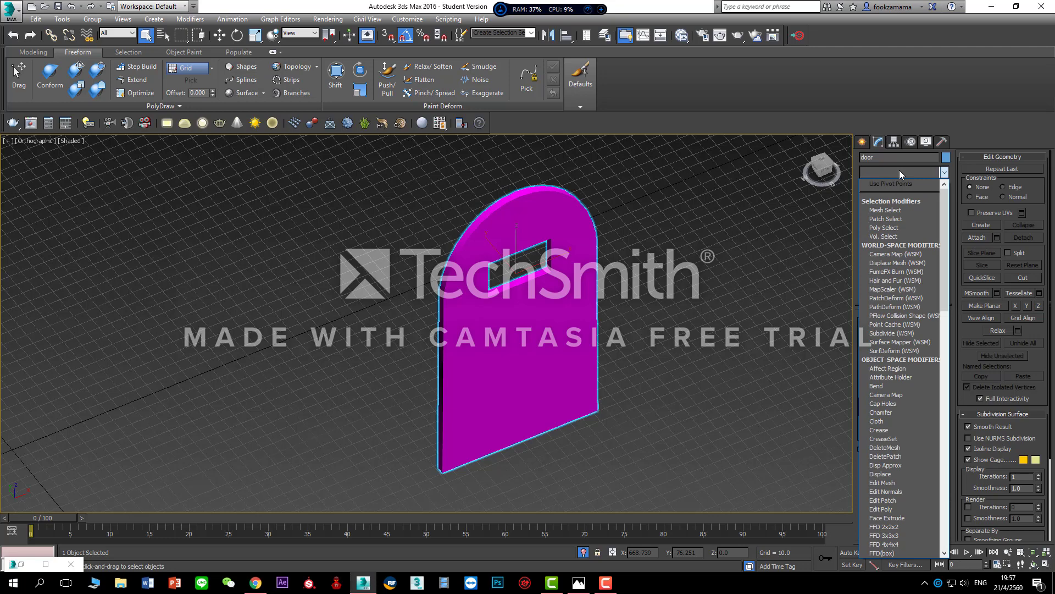
{"action": "key", "text": "u"}
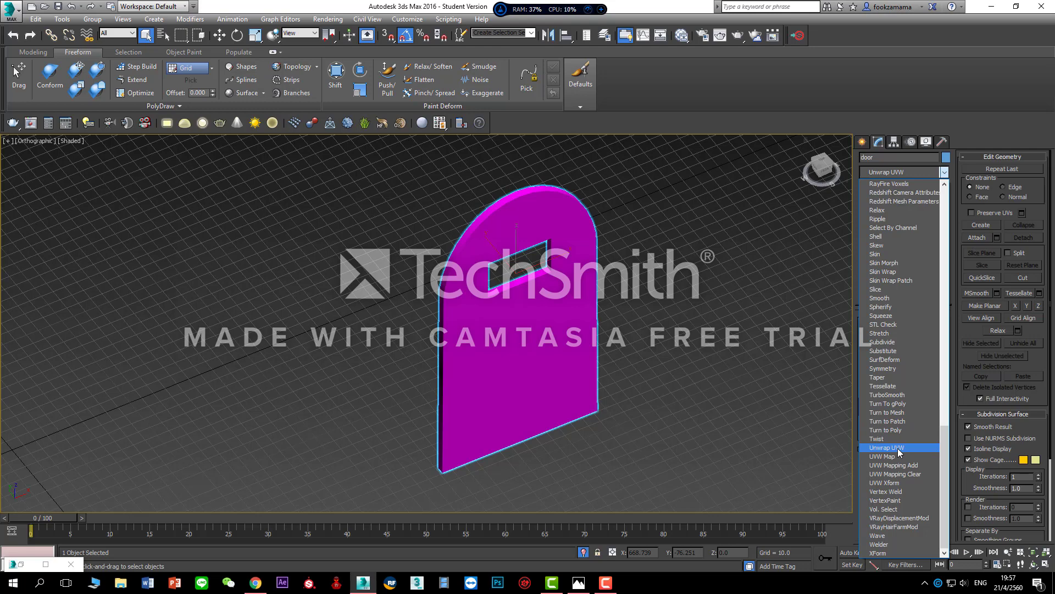
{"action": "left_click", "coordinate": [886, 447]}
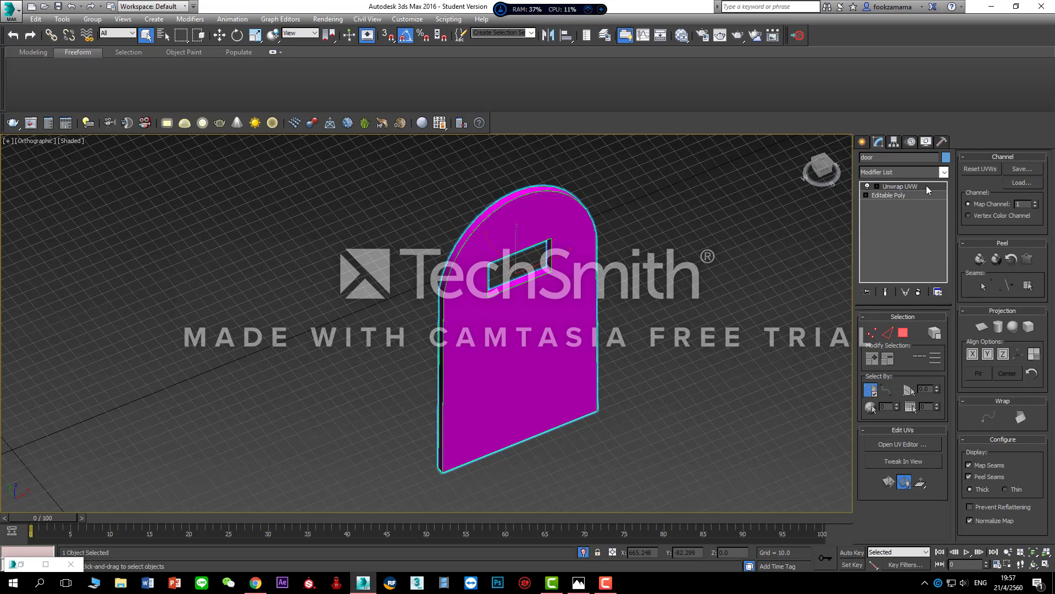
{"action": "left_click", "coordinate": [907, 447]}
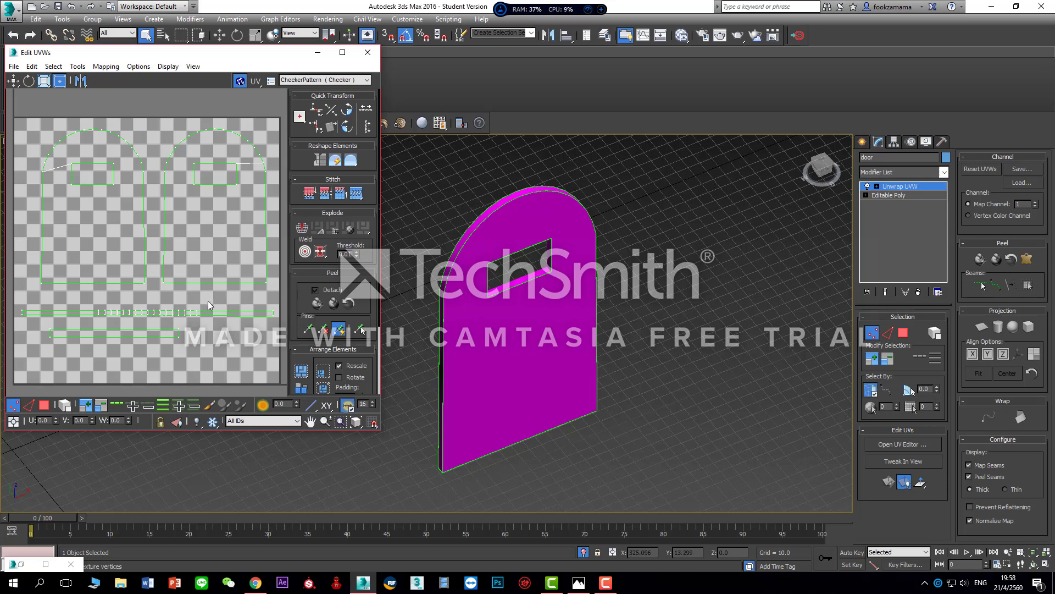
- Switch the UV layout to polygon mode with element selection enabled and select all of the door's faces
{"action": "scroll", "coordinate": [217, 299], "scroll_direction": "down", "scroll_amount": 1}
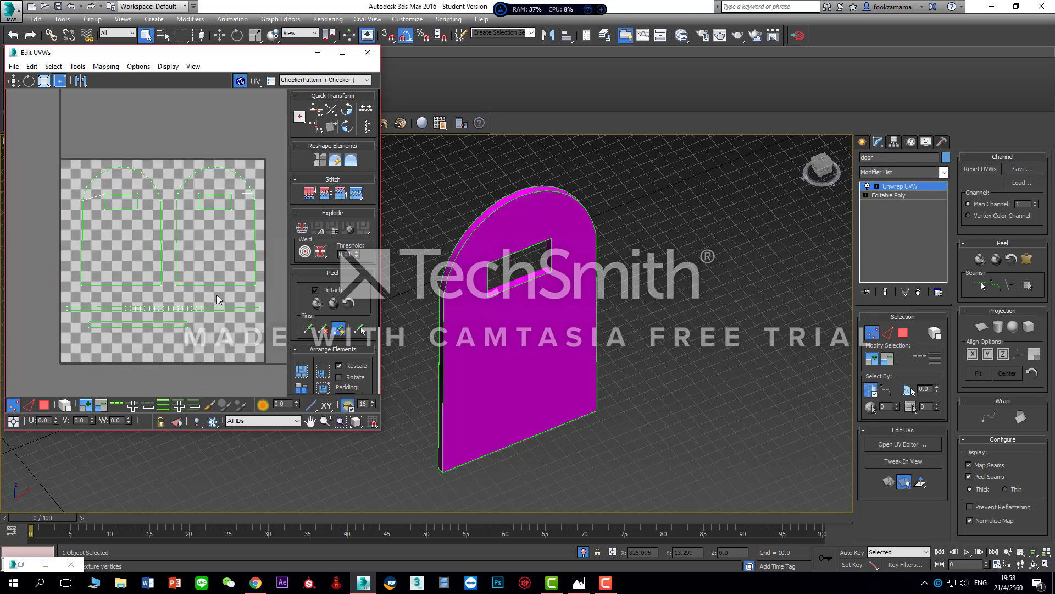
{"action": "middle_click_drag", "start_coordinate": [227, 298], "coordinate": [223, 295]}
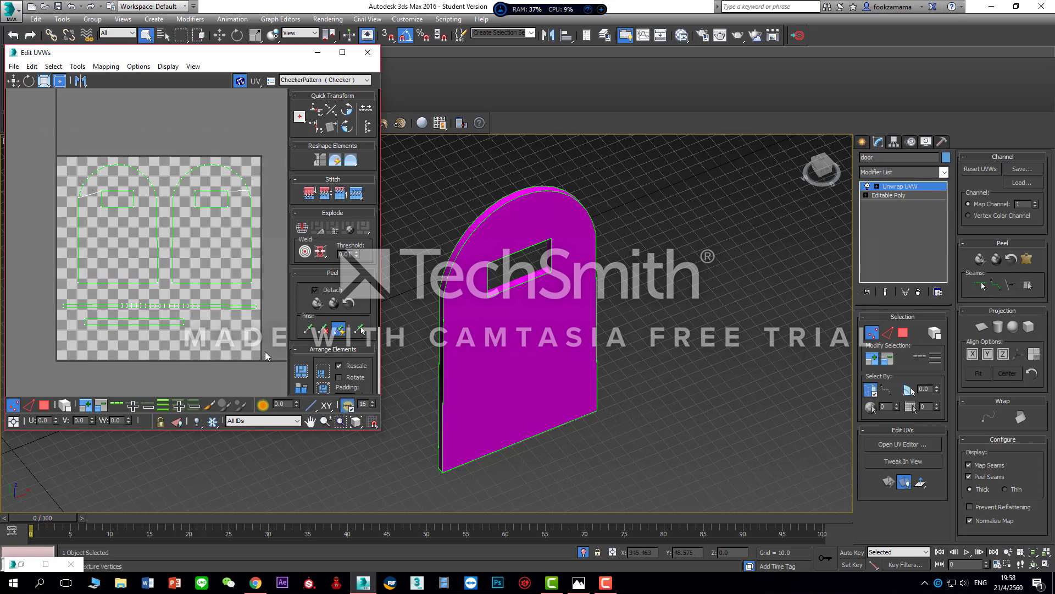
{"action": "key", "text": "ctrl+a"}
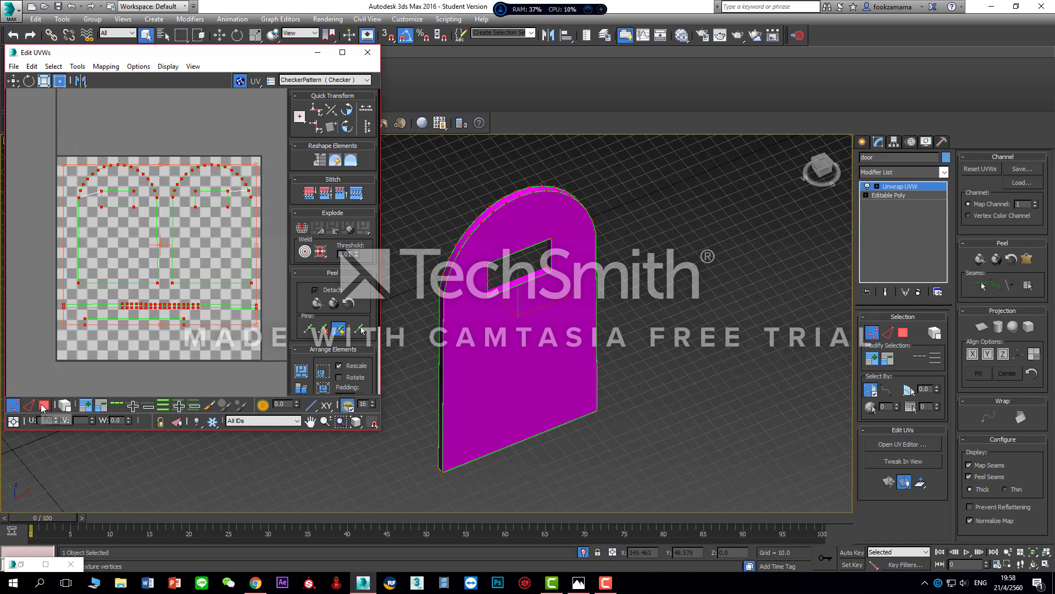
{"action": "left_click", "coordinate": [44, 406]}
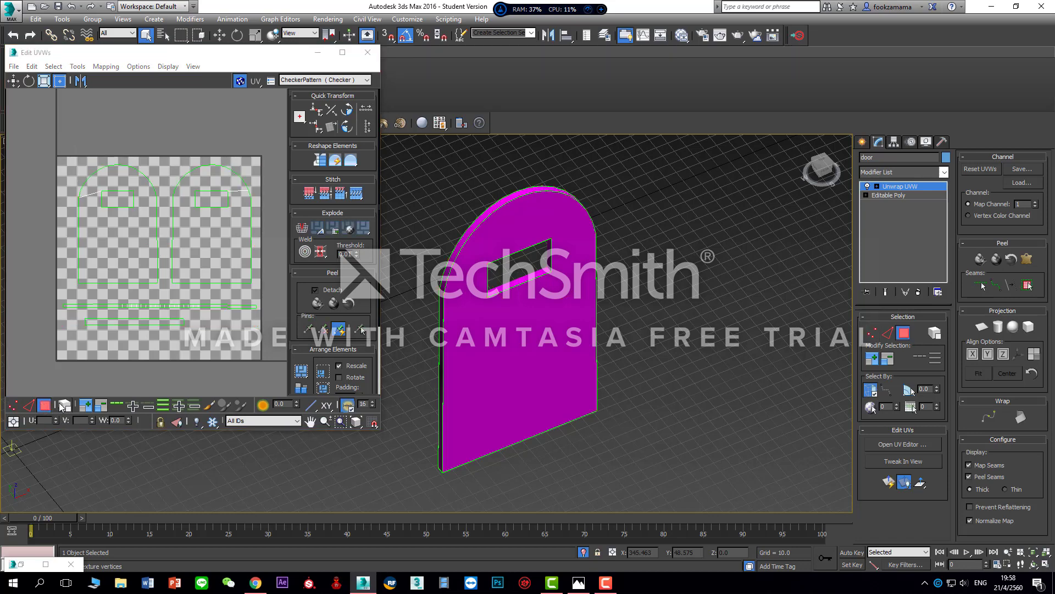
{"action": "left_click", "coordinate": [63, 405]}
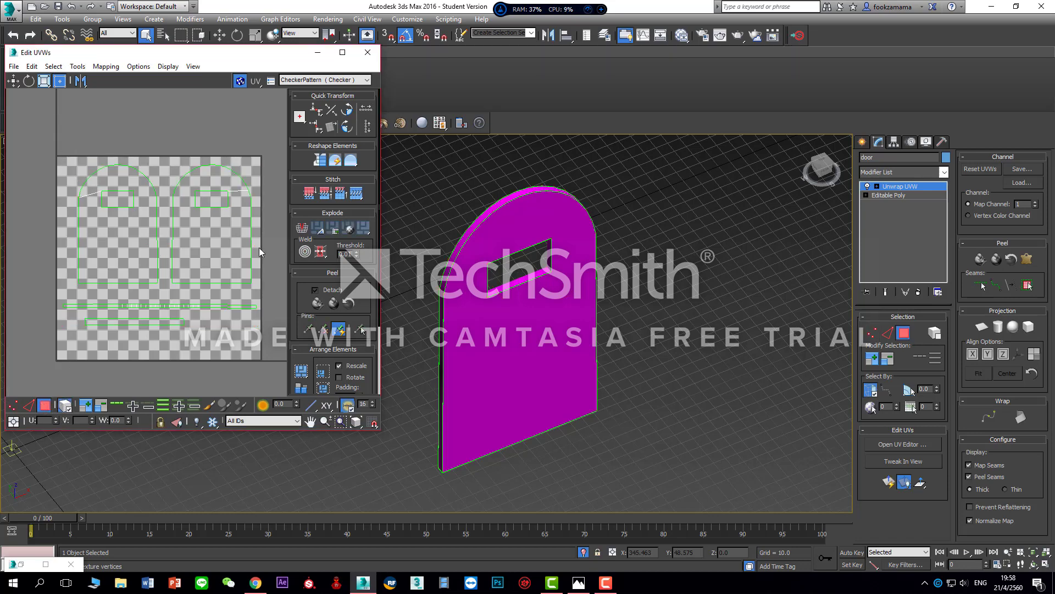
{"action": "key", "text": "ctrl+a"}
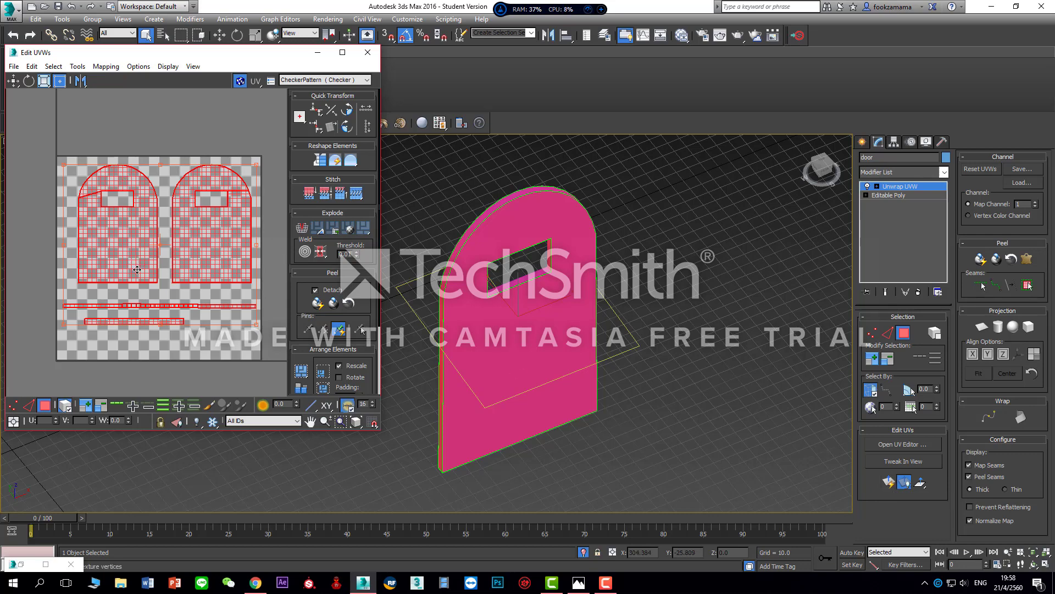
- Apply a quick planar map to all selected door faces, and flatten them by polygon angle
{"action": "left_click", "coordinate": [890, 487]}
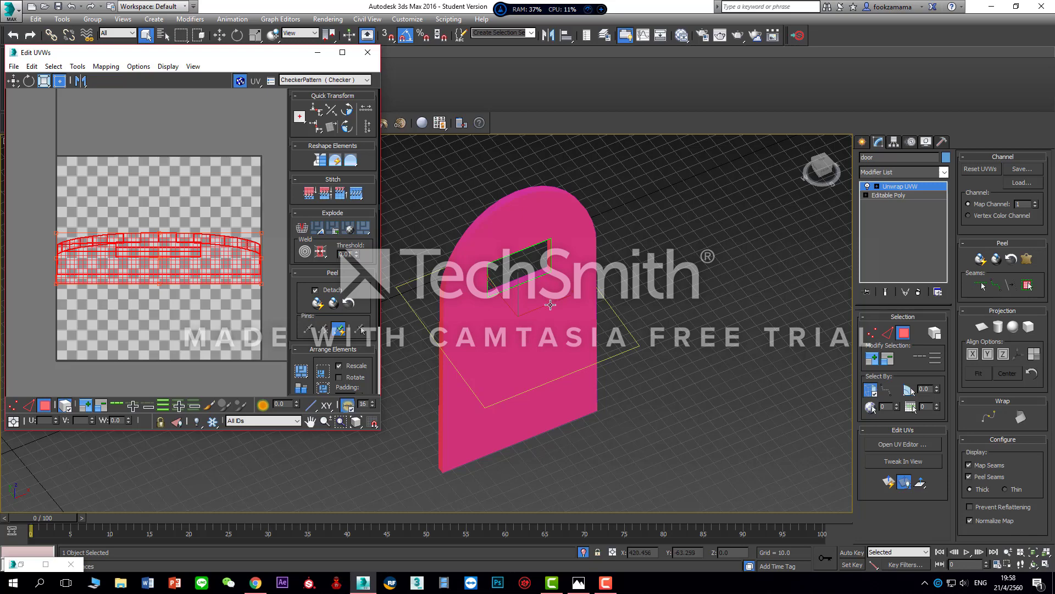
{"action": "left_click", "coordinate": [322, 229]}
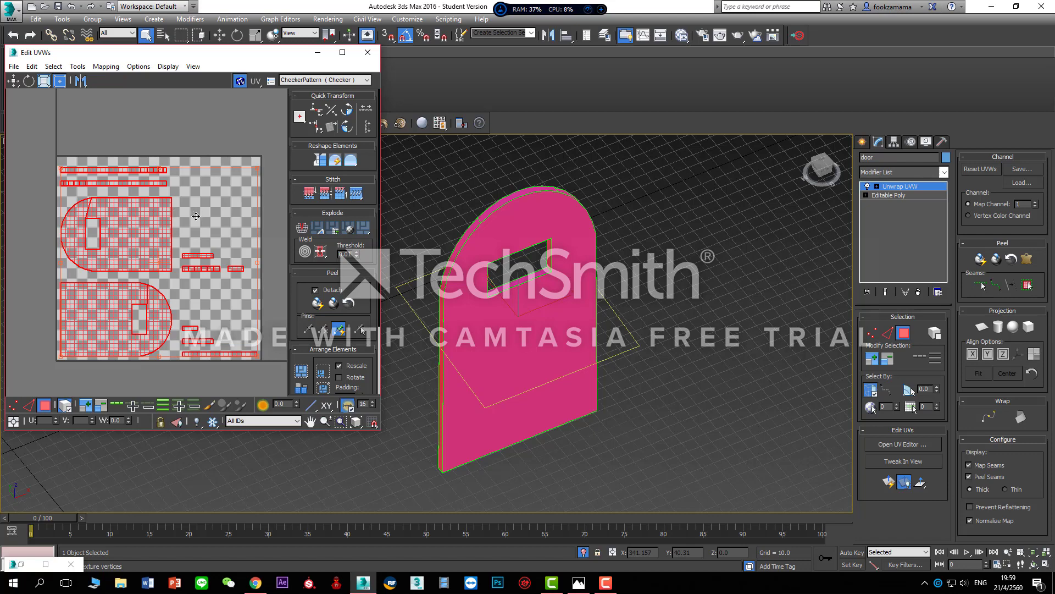
- Show CheckerPattern on the door and load the wood_texture3850 bitmap as the background of the UV layout
{"action": "left_click", "coordinate": [368, 80]}
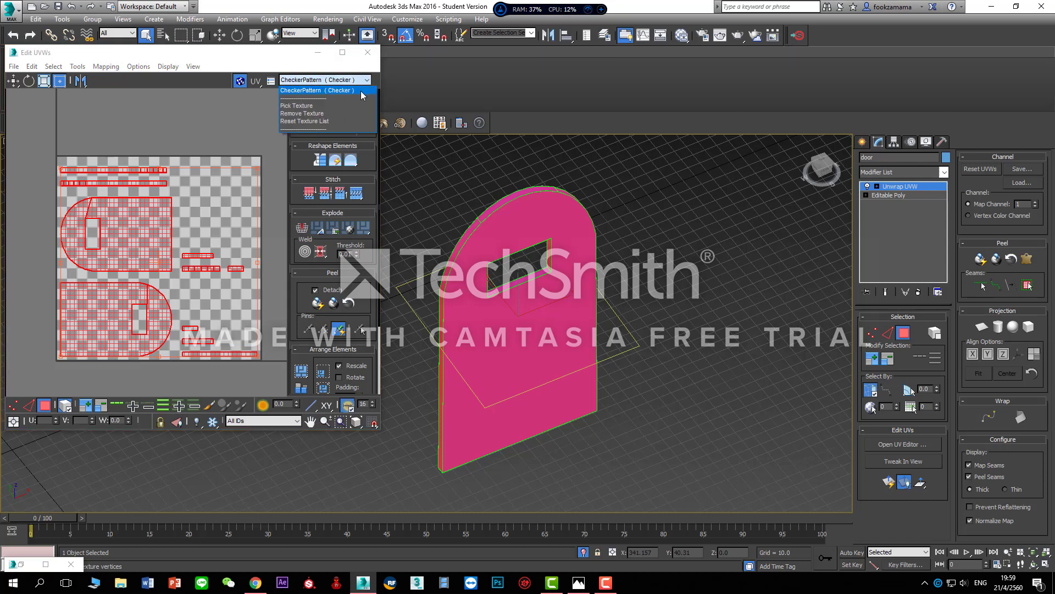
{"action": "left_click", "coordinate": [363, 91]}
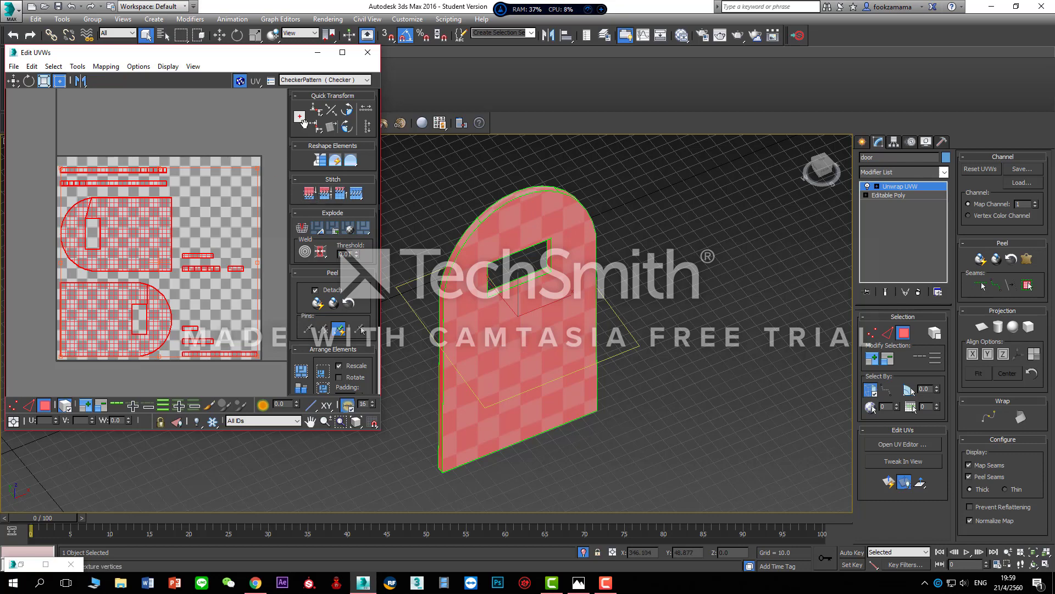
{"action": "left_click", "coordinate": [367, 80]}
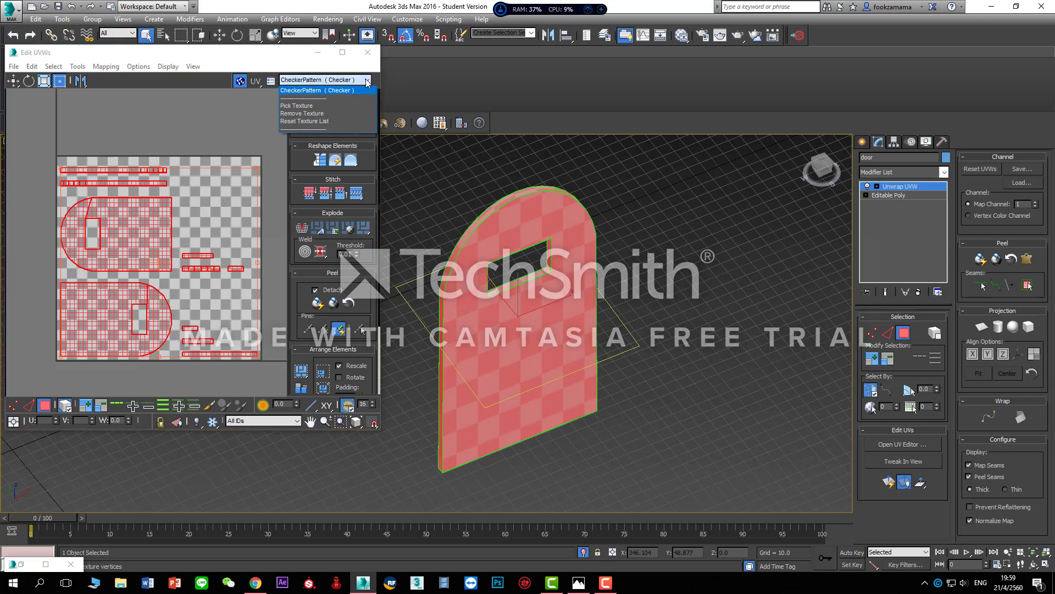
{"action": "left_click", "coordinate": [341, 108]}
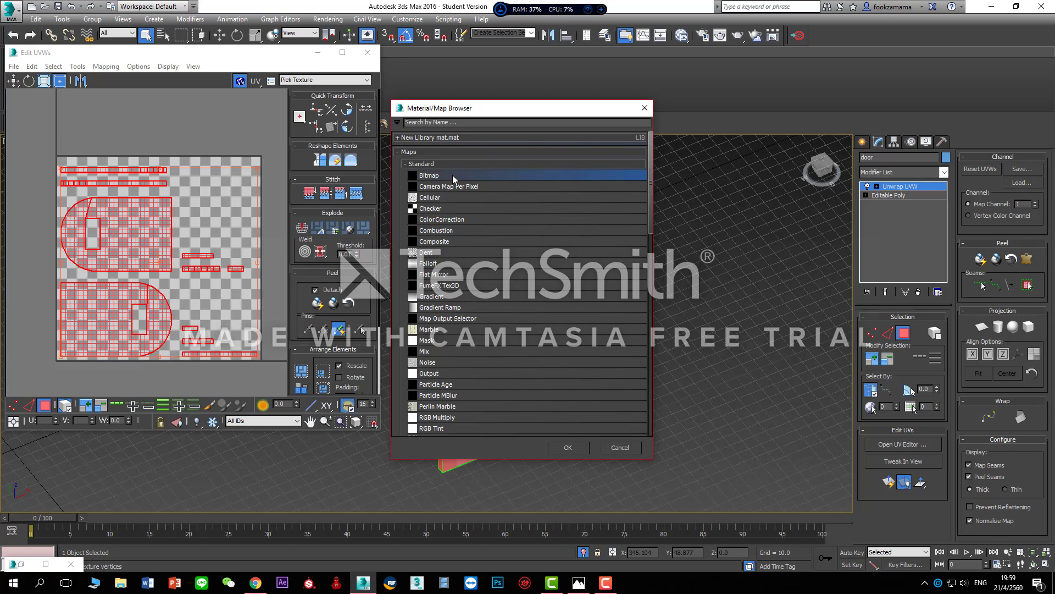
{"action": "double_click", "coordinate": [453, 175]}
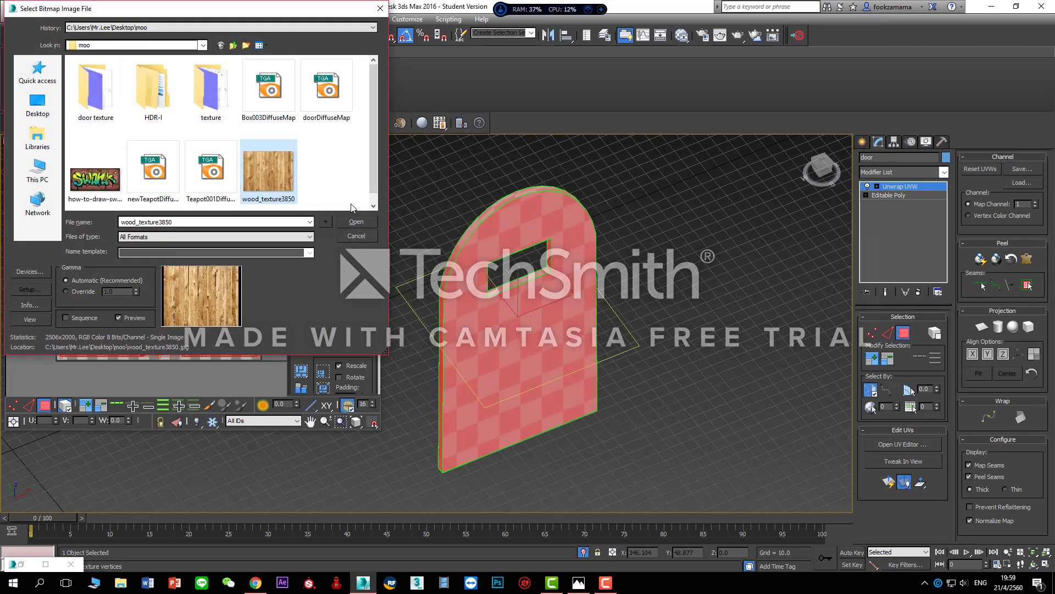
{"action": "left_click", "coordinate": [358, 222]}
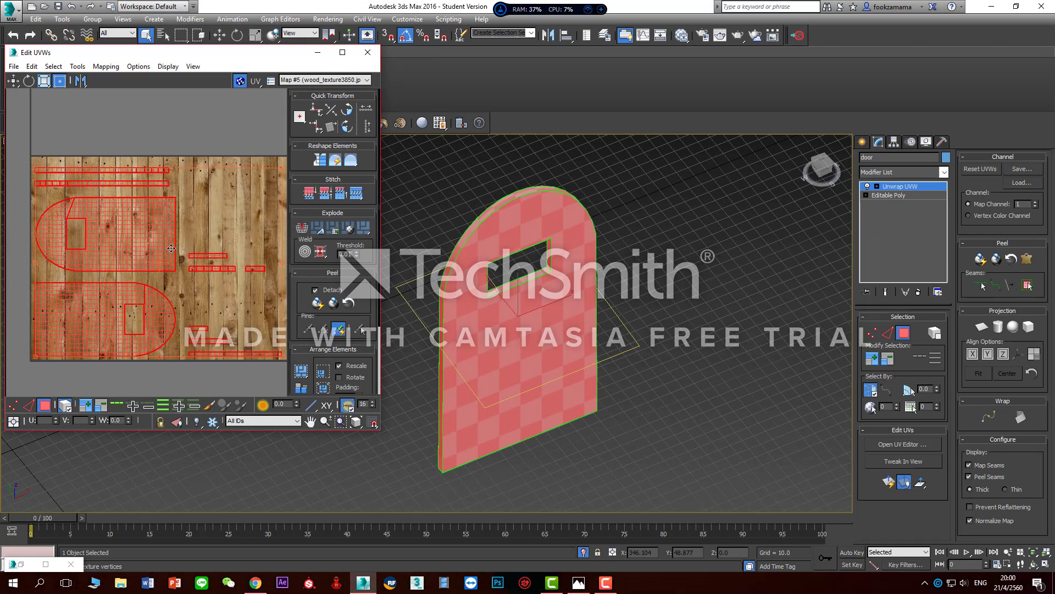
- Flatten the door's UVs again into upright panels and return the UV layout's background to CheckerPattern
{"action": "left_click", "coordinate": [341, 234]}
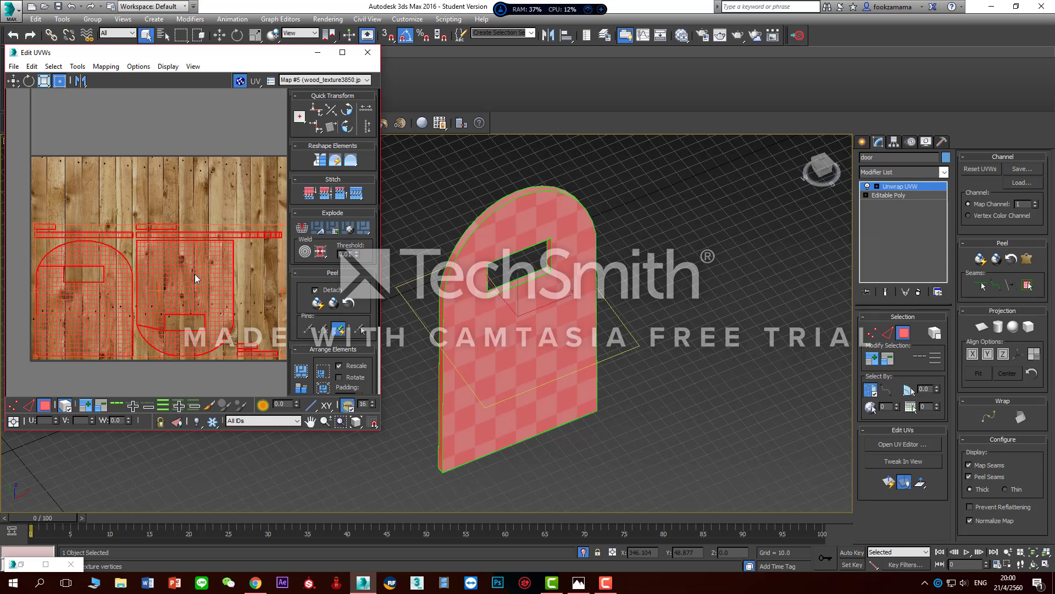
{"action": "left_click", "coordinate": [367, 80]}
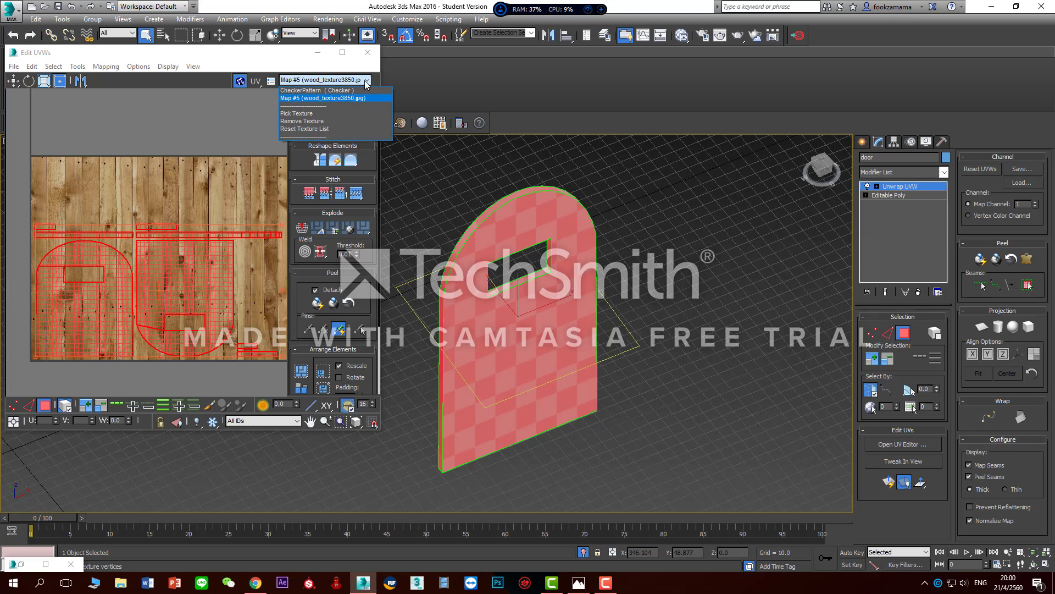
{"action": "left_click", "coordinate": [332, 91]}
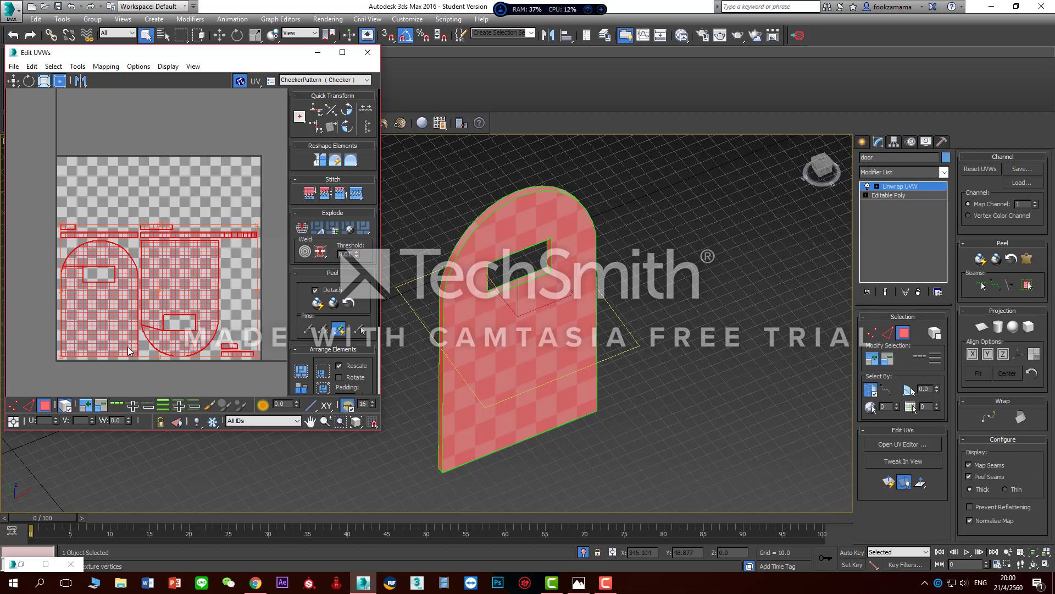
- Rotate the front door panel's UV shell 90 degrees and move it partly outside the left edge of the UV tile
{"action": "left_click", "coordinate": [28, 185]}
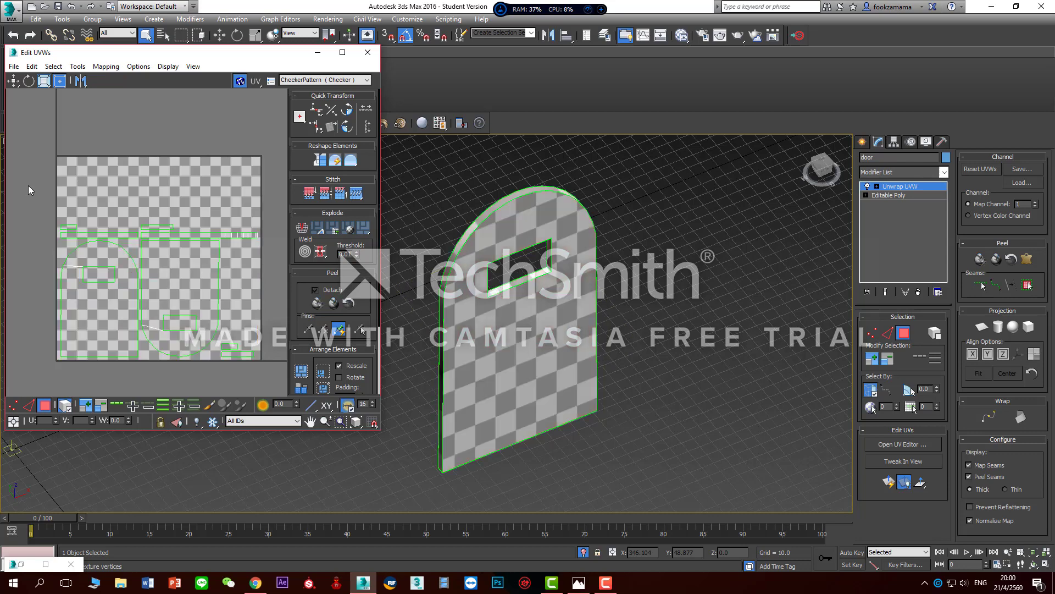
{"action": "left_click", "coordinate": [83, 271]}
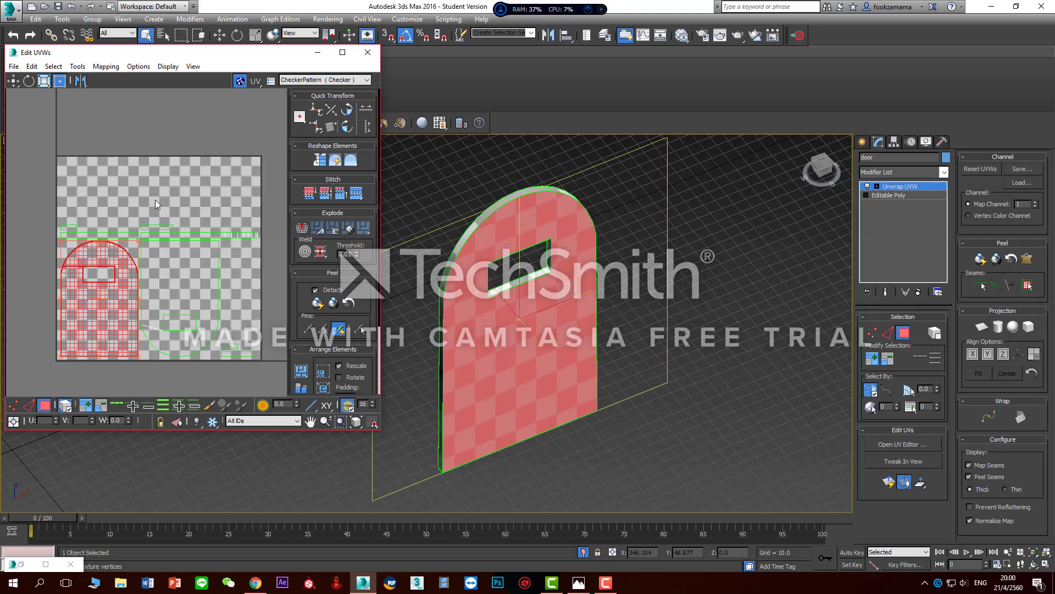
{"action": "left_click", "coordinate": [31, 83]}
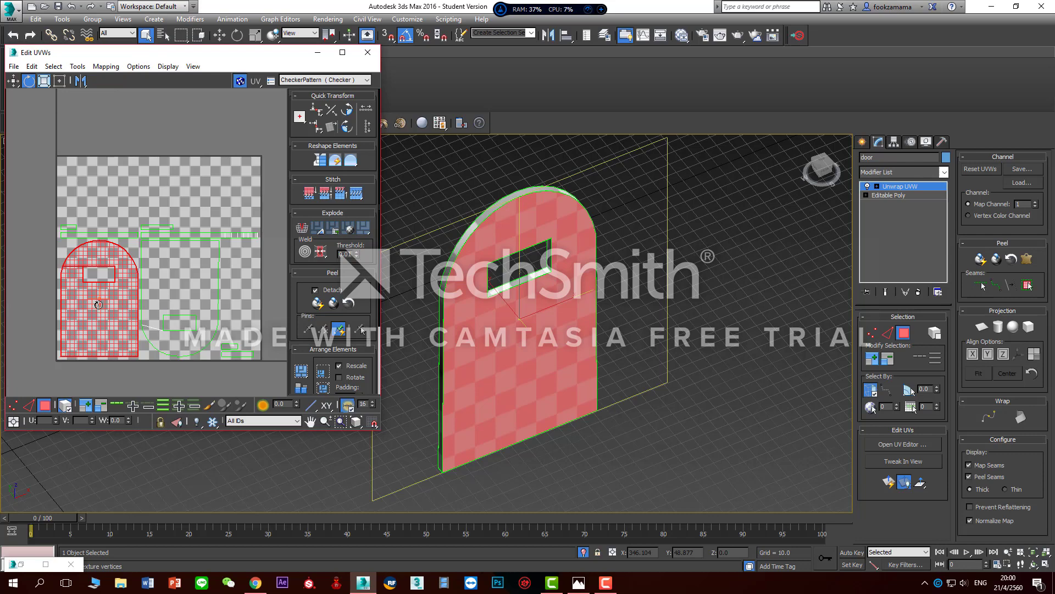
{"action": "left_click_drag", "start_coordinate": [98, 304], "coordinate": [137, 304]}
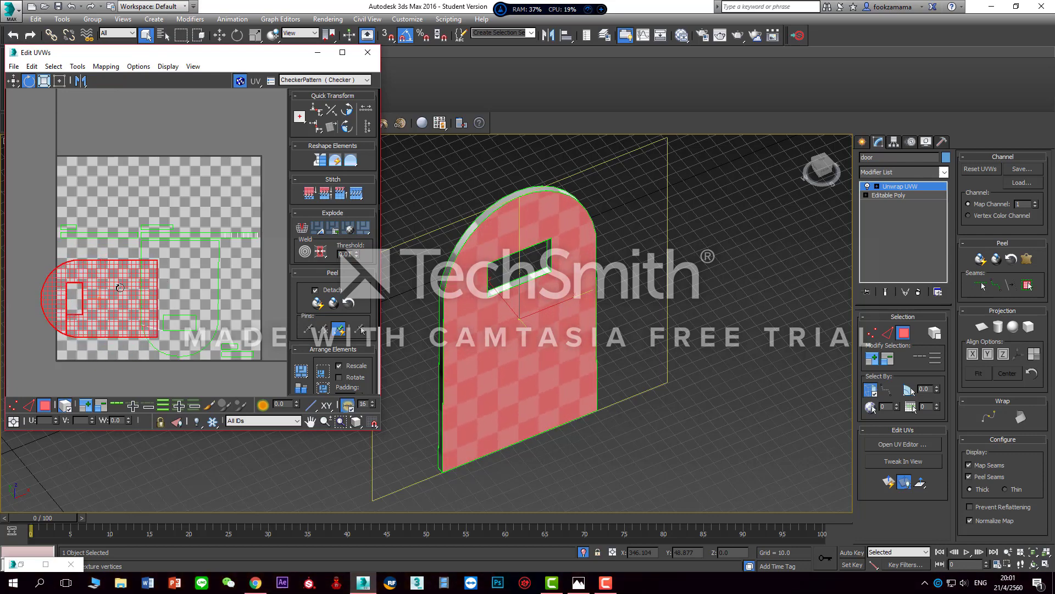
{"action": "left_click", "coordinate": [13, 81]}
{"action": "left_click_drag", "start_coordinate": [122, 302], "coordinate": [90, 286]}
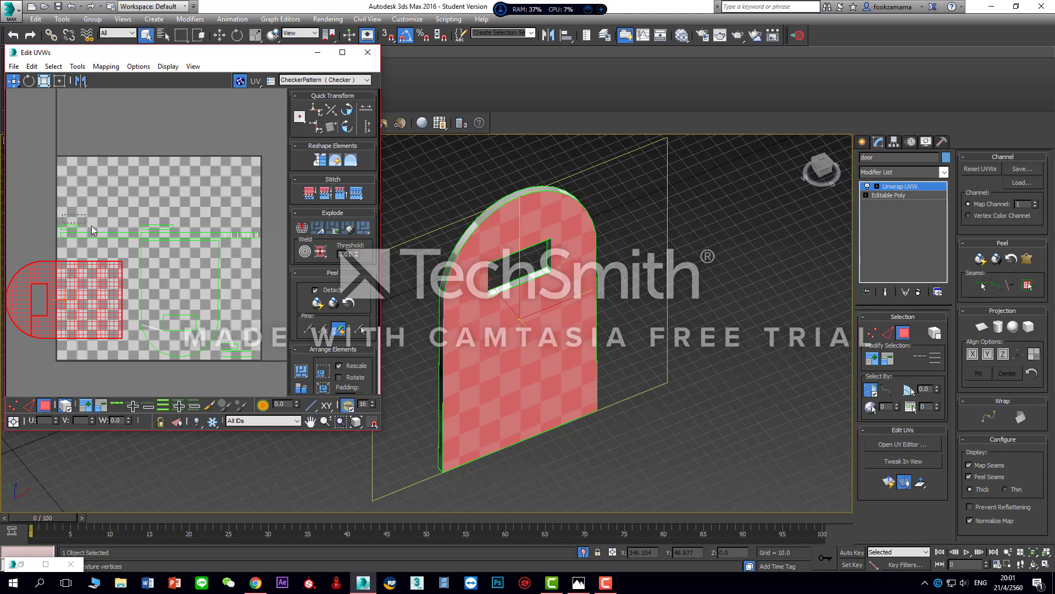
- Rotate the long row of edge-strip shells to vertical and place them along the right edge of the UV tile
{"action": "left_click_drag", "start_coordinate": [262, 234], "coordinate": [263, 235]}
{"action": "left_click", "coordinate": [30, 81]}
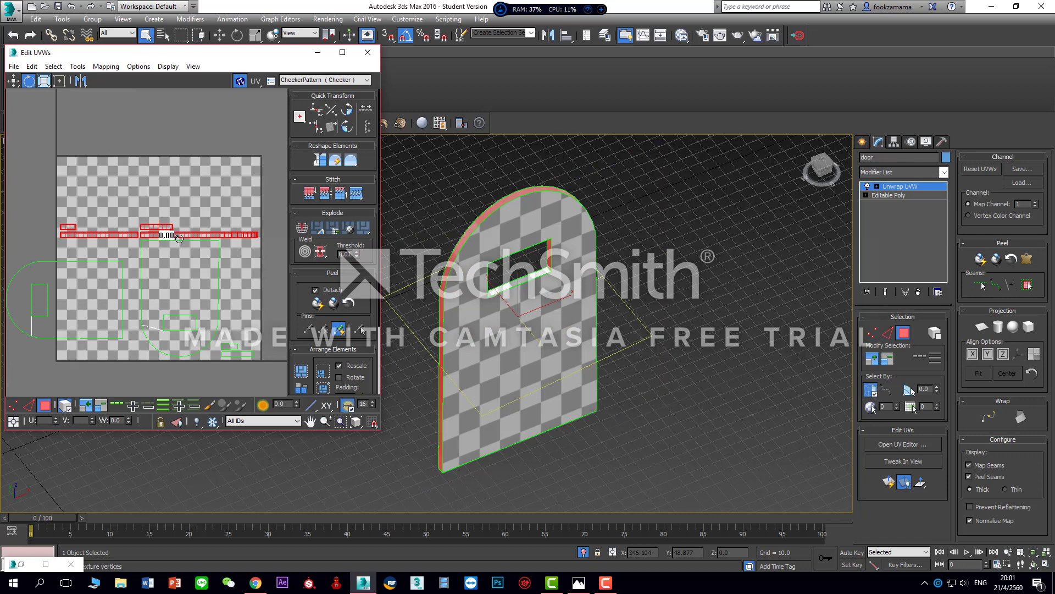
{"action": "left_click_drag", "start_coordinate": [170, 236], "coordinate": [106, 411]}
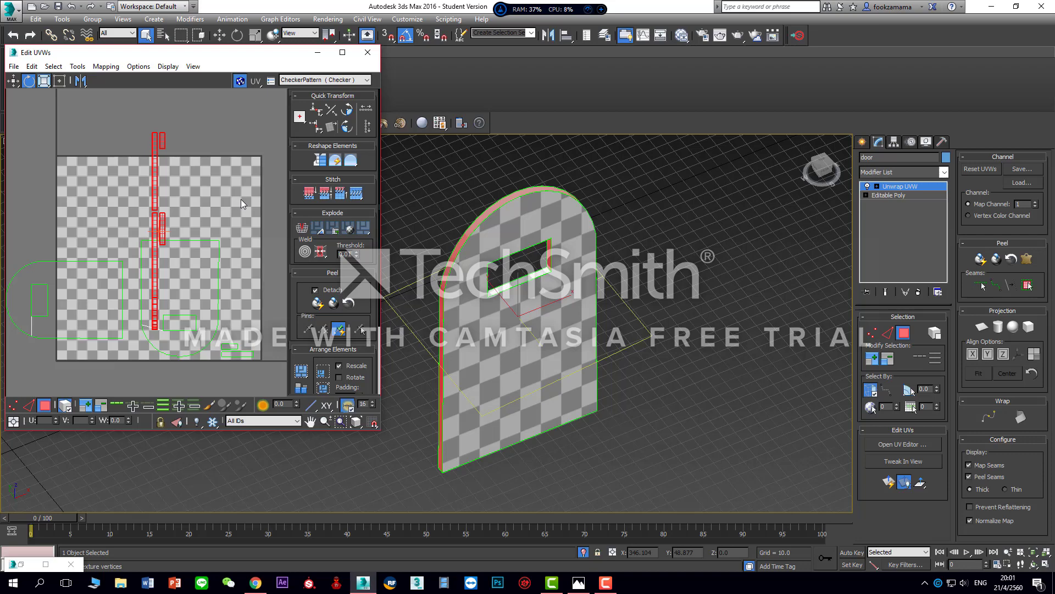
{"action": "left_click", "coordinate": [14, 81]}
{"action": "left_click_drag", "start_coordinate": [157, 231], "coordinate": [249, 259]}
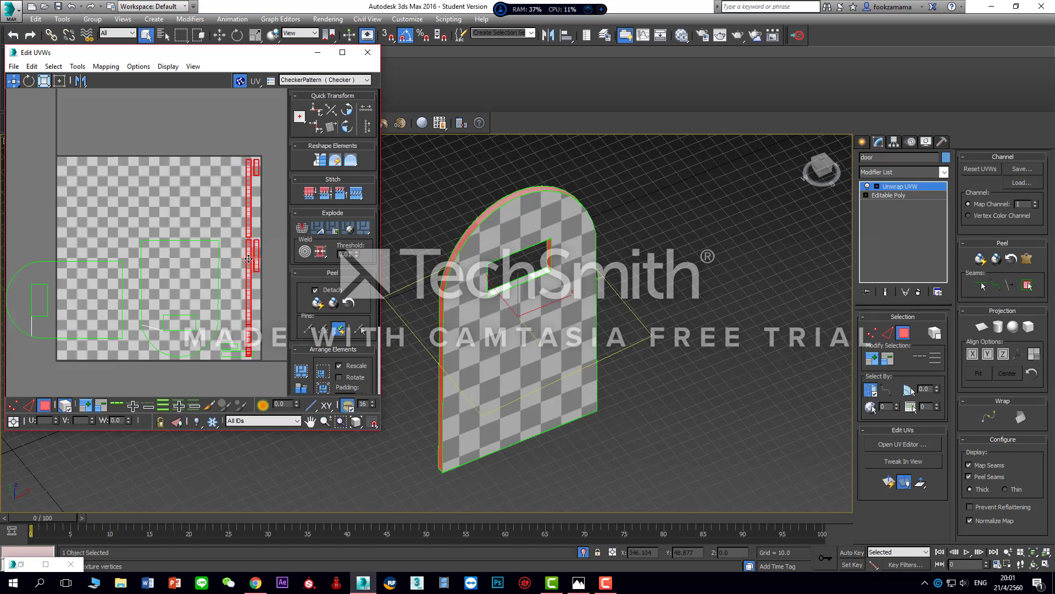
- Rotate the small strip shells in the tile's lower right corner to vertical and move them fully inside the tile
{"action": "left_click", "coordinate": [234, 355]}
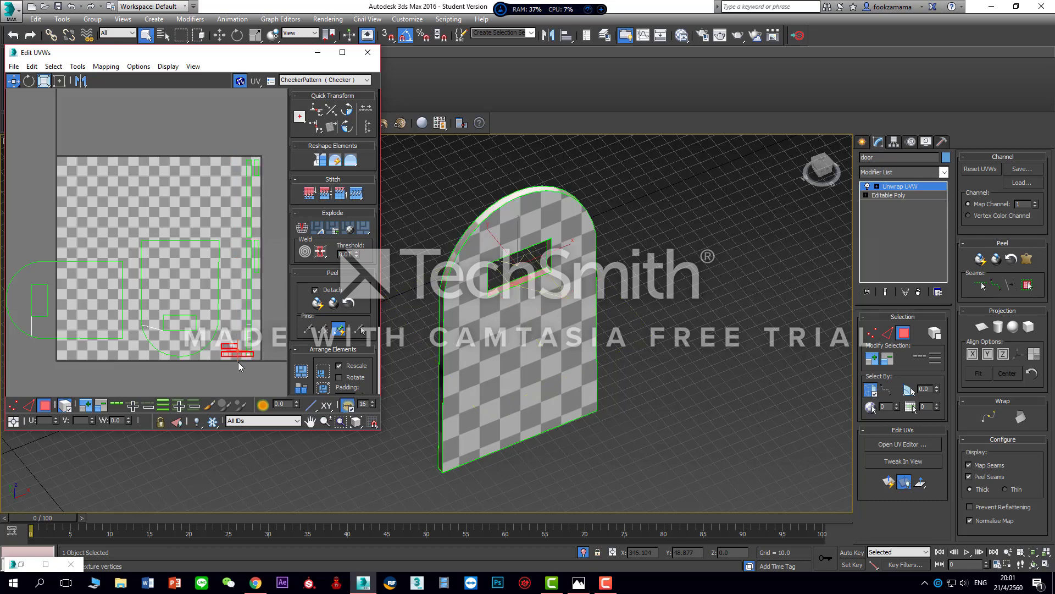
{"action": "left_click", "coordinate": [28, 82]}
{"action": "left_click_drag", "start_coordinate": [234, 353], "coordinate": [234, 345]}
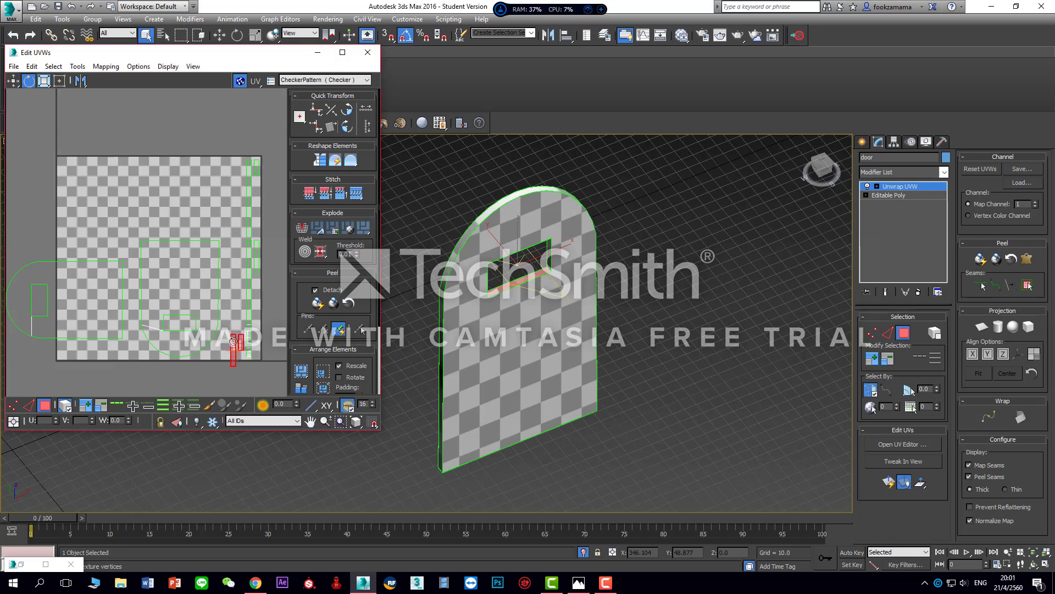
{"action": "left_click", "coordinate": [13, 81]}
{"action": "left_click_drag", "start_coordinate": [232, 349], "coordinate": [231, 331]}
- Rotate the back door panel's UV shell to horizontal and stack both panel shells inside the left part of the tile
{"action": "left_click", "coordinate": [188, 270]}
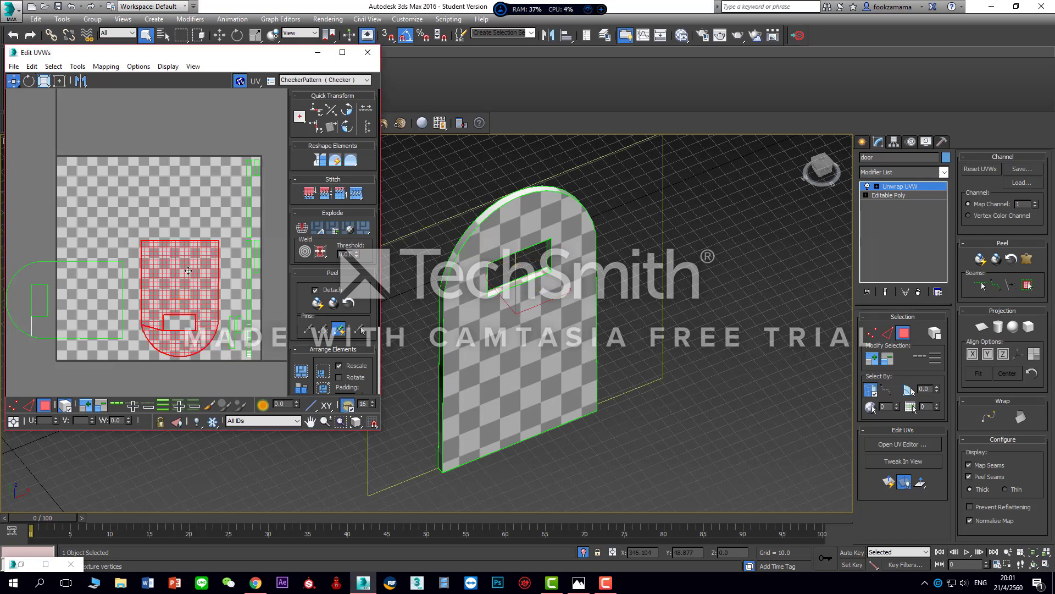
{"action": "left_click", "coordinate": [29, 81]}
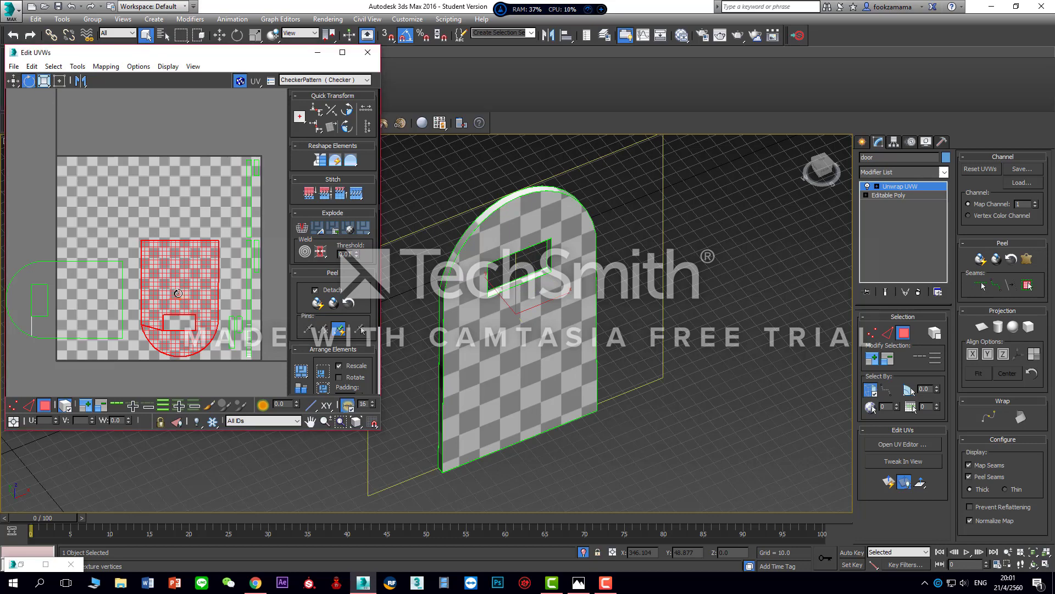
{"action": "left_click_drag", "start_coordinate": [178, 293], "coordinate": [150, 201]}
{"action": "left_click", "coordinate": [13, 81]}
{"action": "left_click", "coordinate": [90, 293]}
{"action": "left_click_drag", "start_coordinate": [90, 294], "coordinate": [138, 231]}
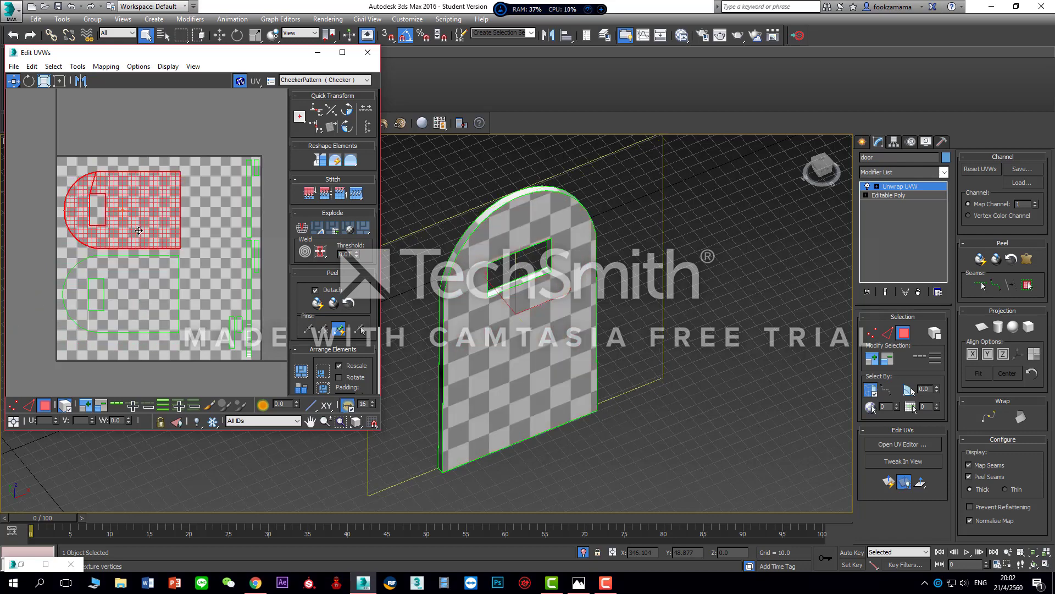
{"action": "left_click", "coordinate": [211, 260]}
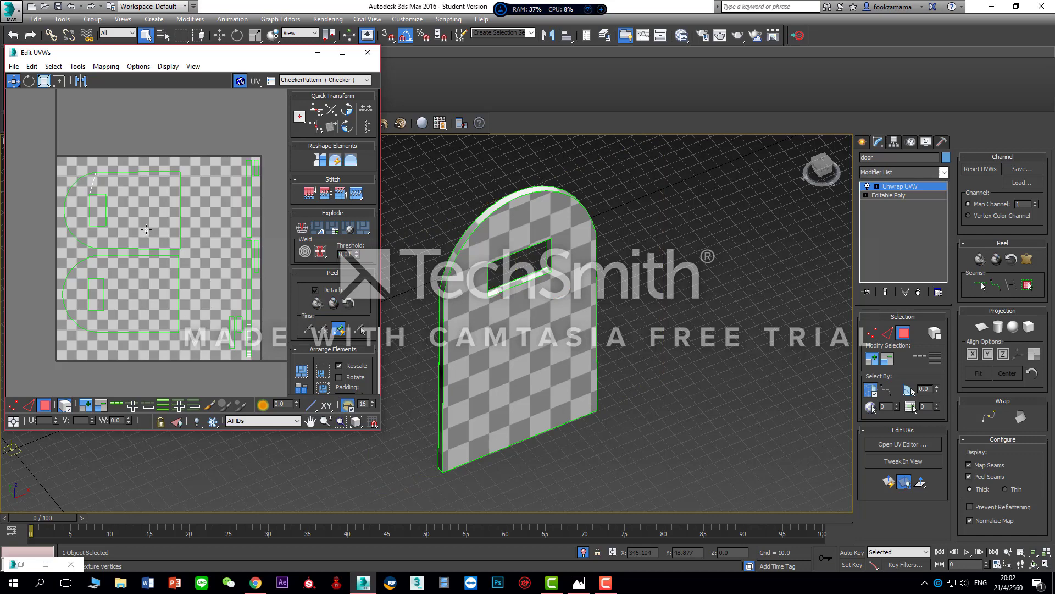
{"action": "left_click_drag", "start_coordinate": [146, 229], "coordinate": [146, 232]}
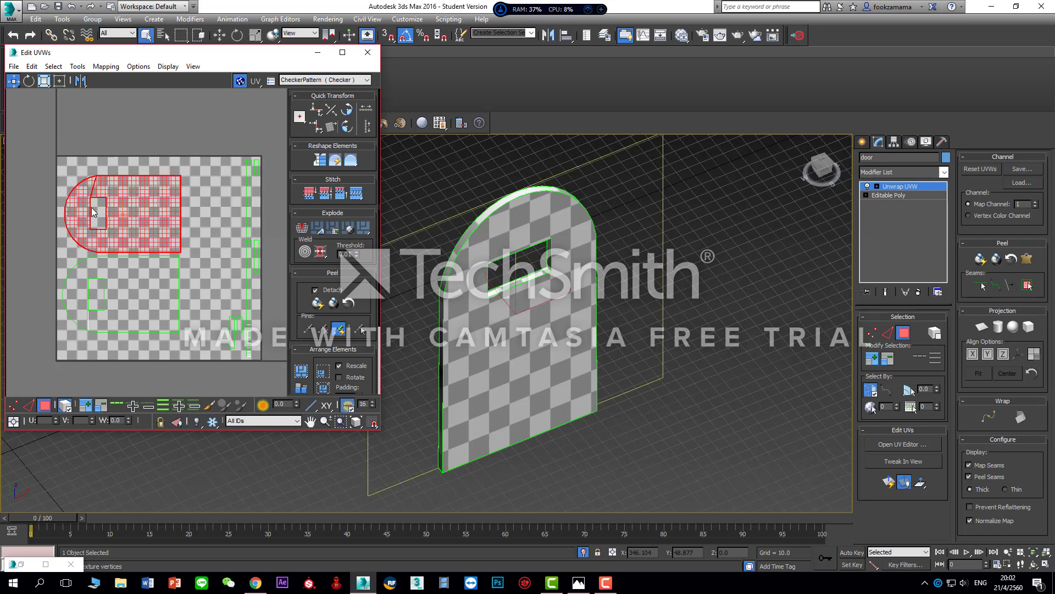
- Scale up both door panel shells together and reposition them to fill the tile beside the edge strips
{"action": "left_click", "coordinate": [130, 289], "text": "ctrl"}
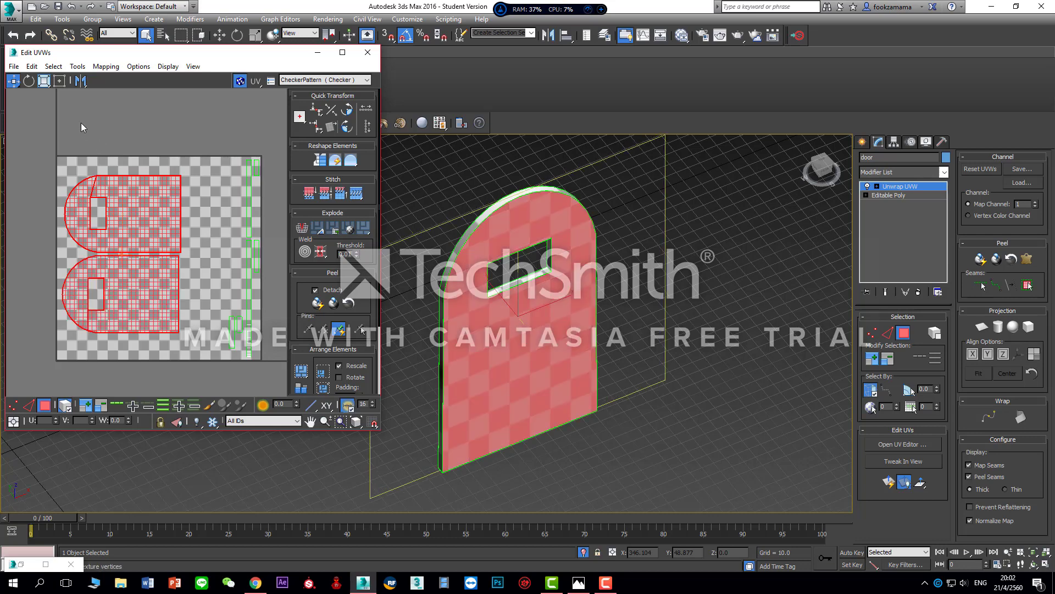
{"action": "left_click", "coordinate": [44, 81]}
{"action": "left_click_drag", "start_coordinate": [135, 223], "coordinate": [138, 218]}
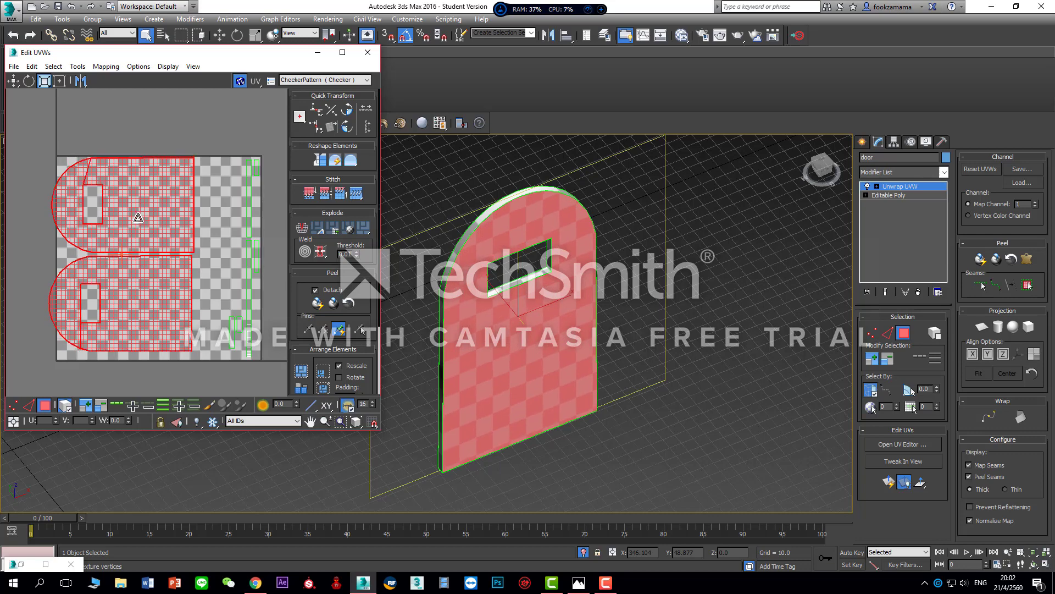
{"action": "left_click", "coordinate": [12, 81]}
{"action": "left_click_drag", "start_coordinate": [145, 187], "coordinate": [161, 192]}
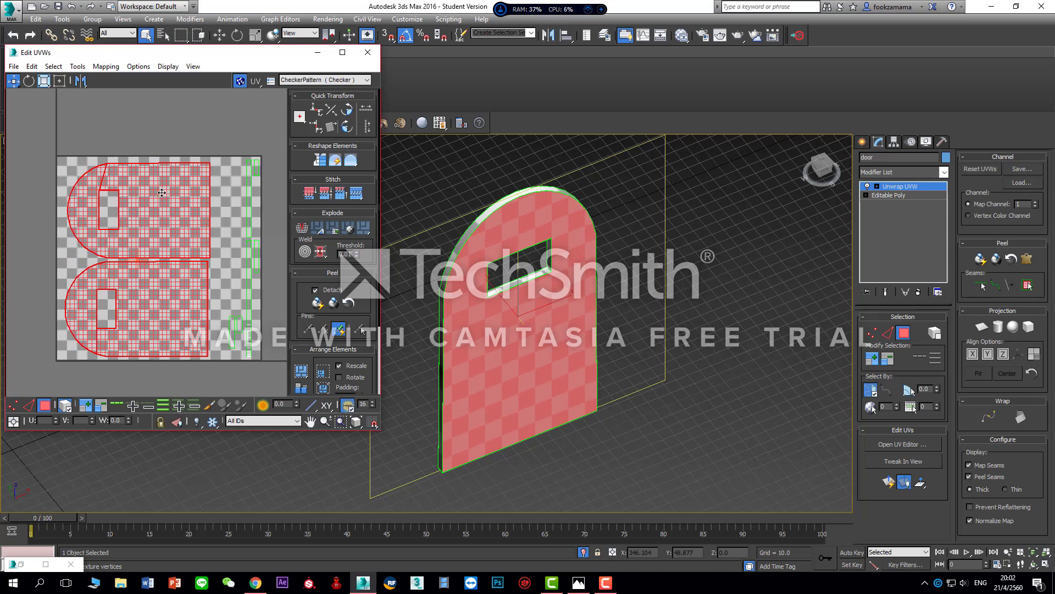
- Nudge both door panel shells toward the edge strips, close the UV editor and convert the door to Editable Poly
{"action": "left_click_drag", "start_coordinate": [162, 192], "coordinate": [163, 192]}
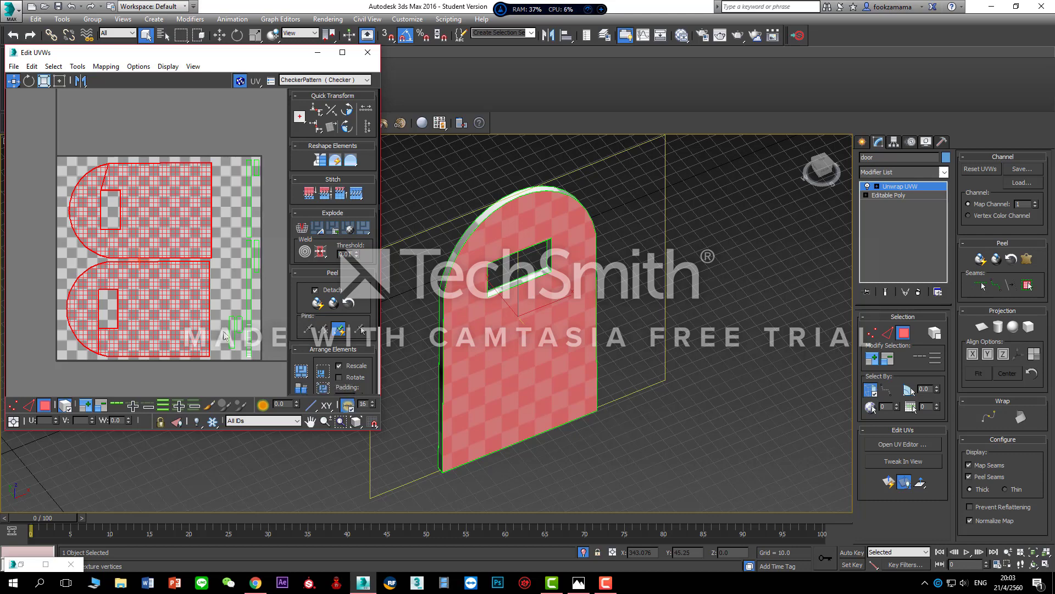
{"action": "left_click", "coordinate": [368, 56]}
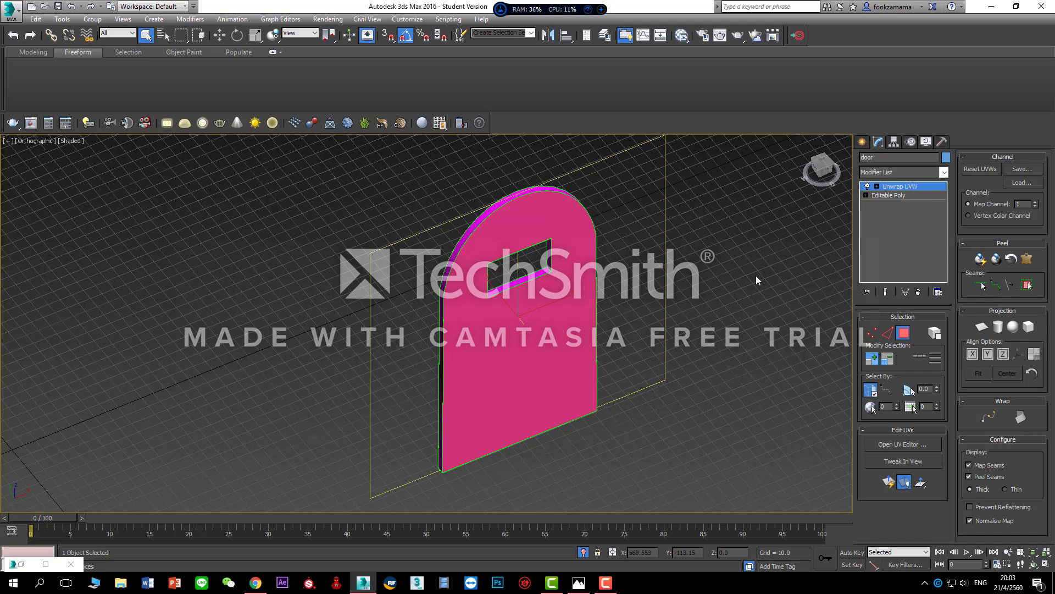
{"action": "right_click", "coordinate": [701, 305]}
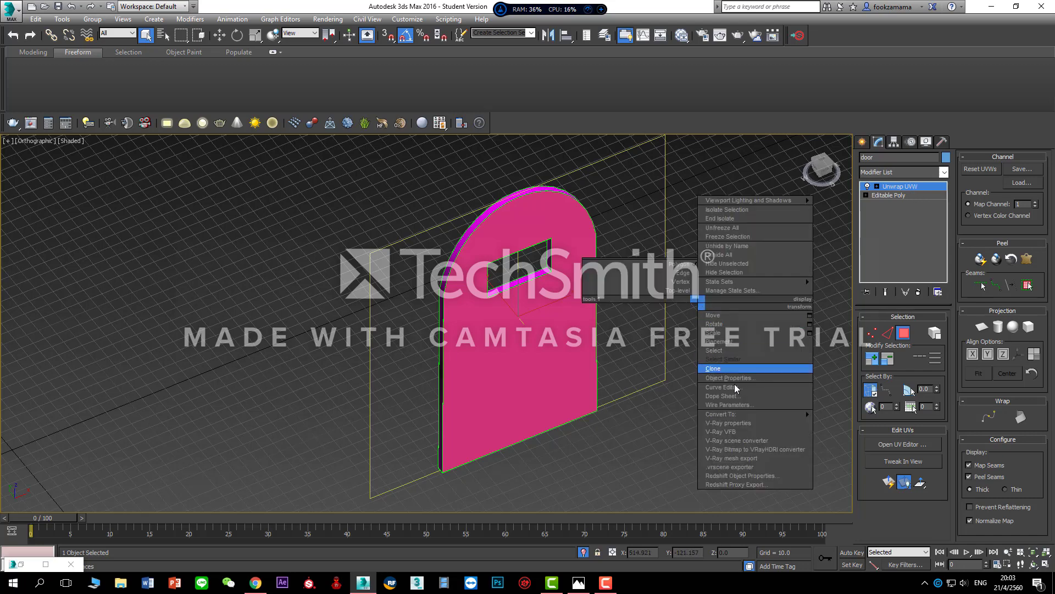
{"action": "mouse_move", "coordinate": [745, 416]}
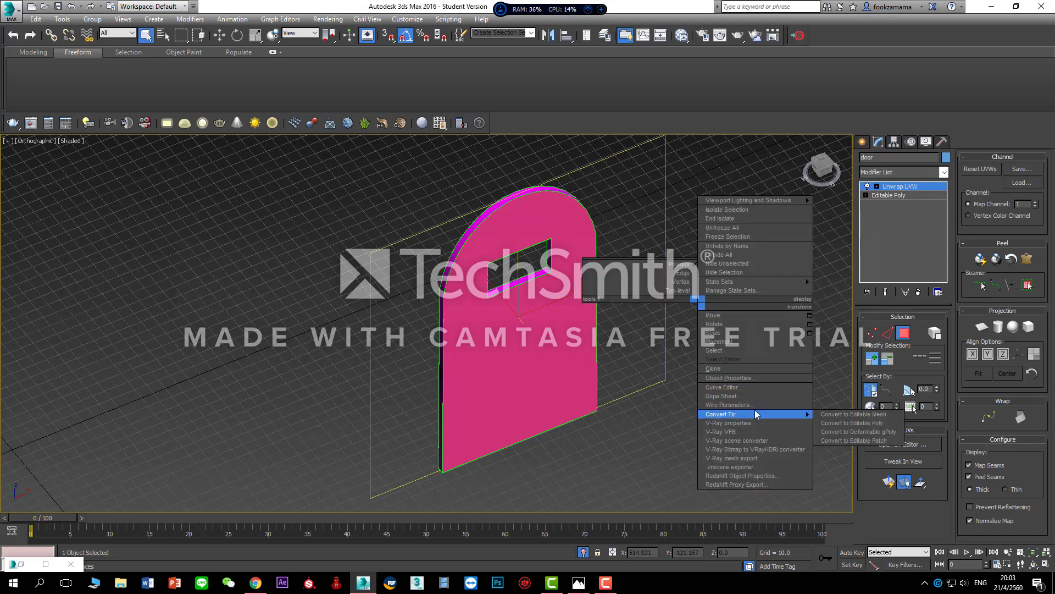
{"action": "left_click", "coordinate": [836, 423]}
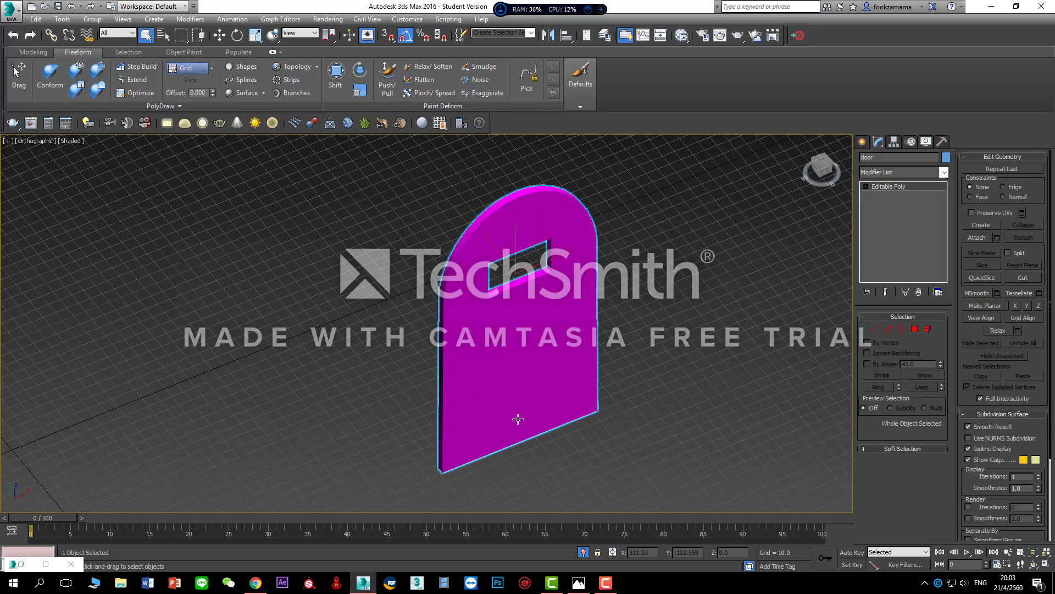
- Open the material editor, switch it to Compact mode and place it beside the door
{"action": "middle_click_drag", "start_coordinate": [642, 358], "coordinate": [647, 373]}
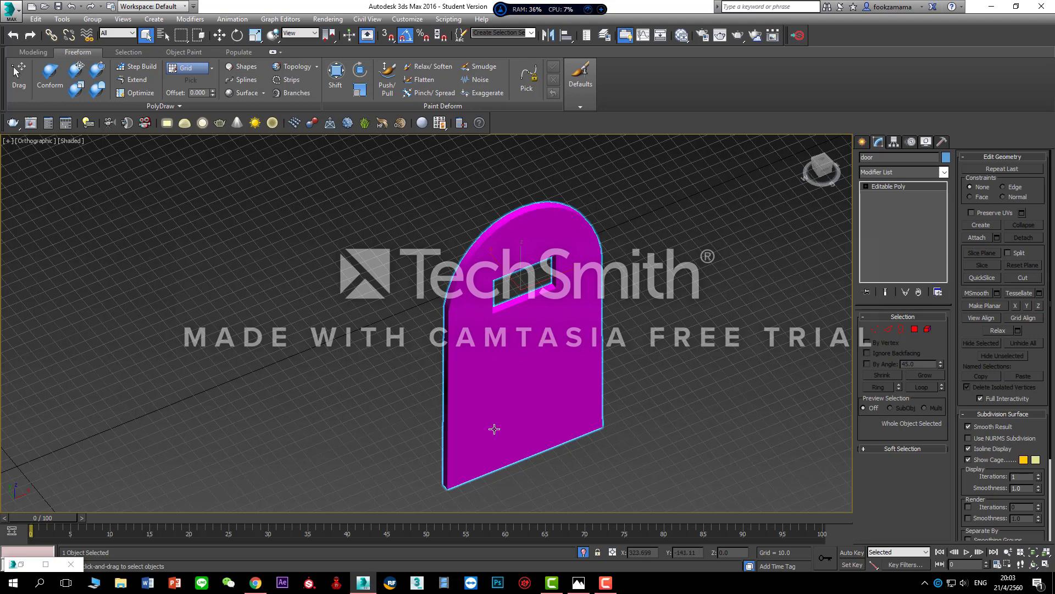
{"action": "left_click", "coordinate": [681, 36]}
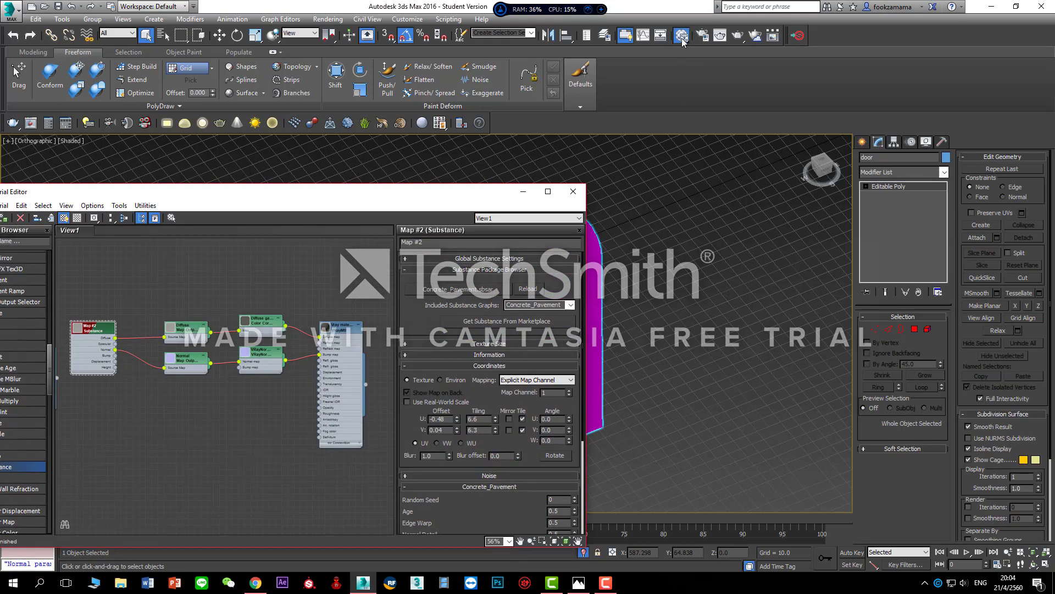
{"action": "left_click_drag", "start_coordinate": [366, 200], "coordinate": [963, 104]}
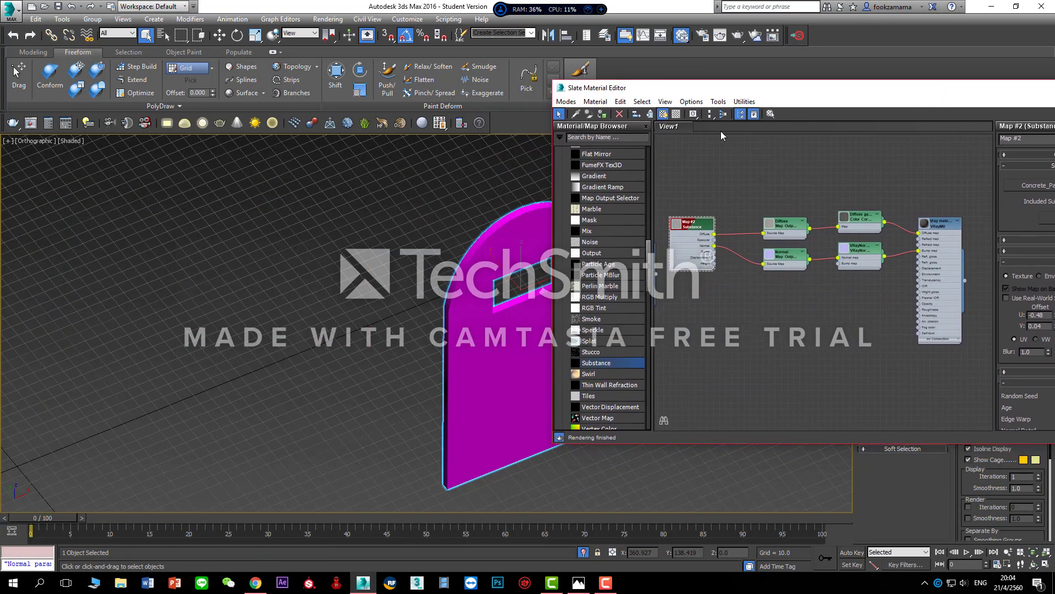
{"action": "left_click", "coordinate": [566, 102]}
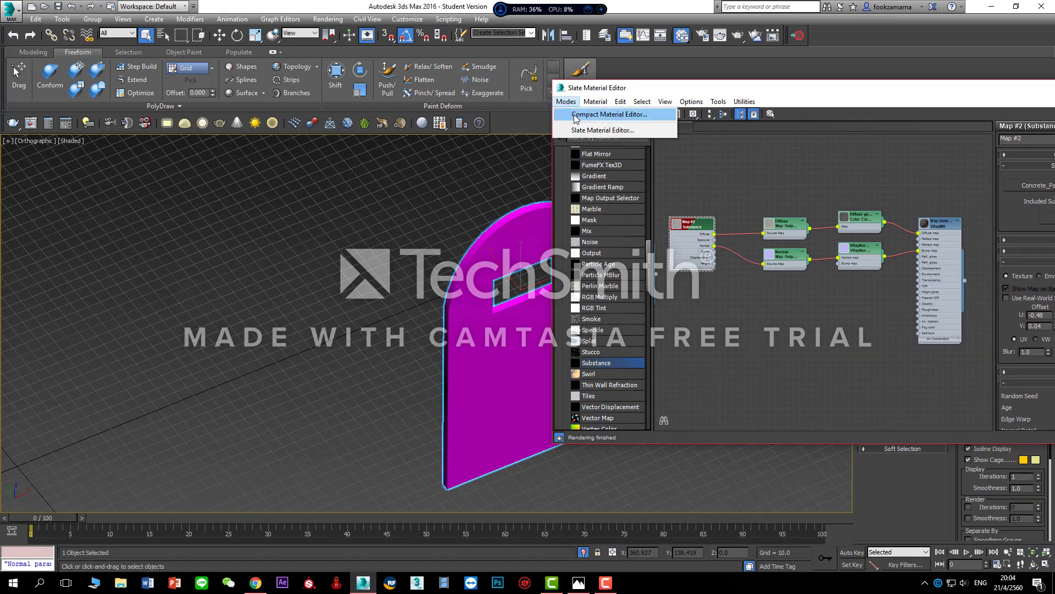
{"action": "left_click", "coordinate": [594, 116]}
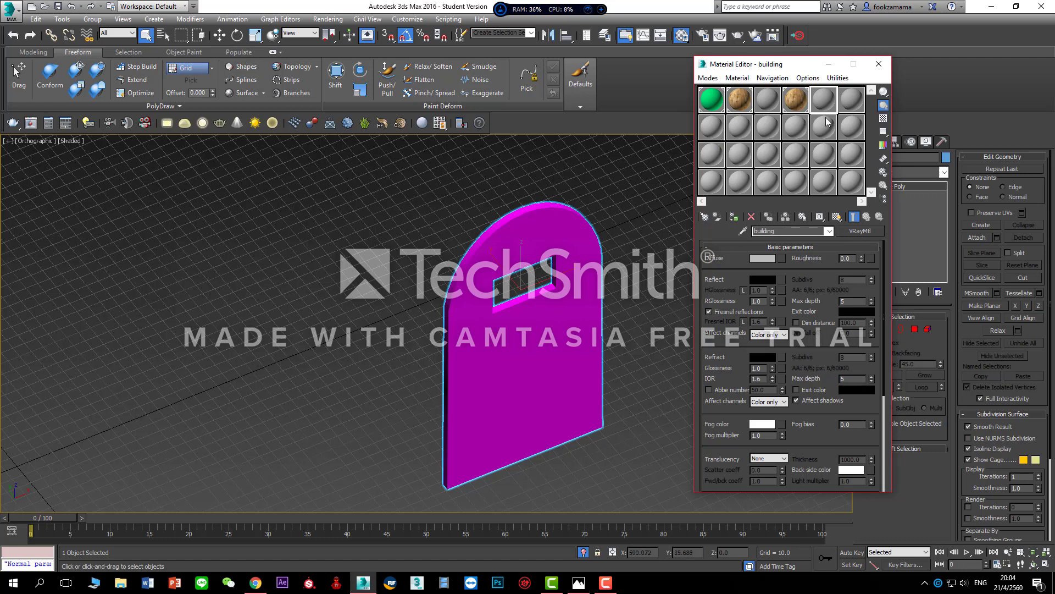
{"action": "left_click_drag", "start_coordinate": [791, 63], "coordinate": [813, 79]}
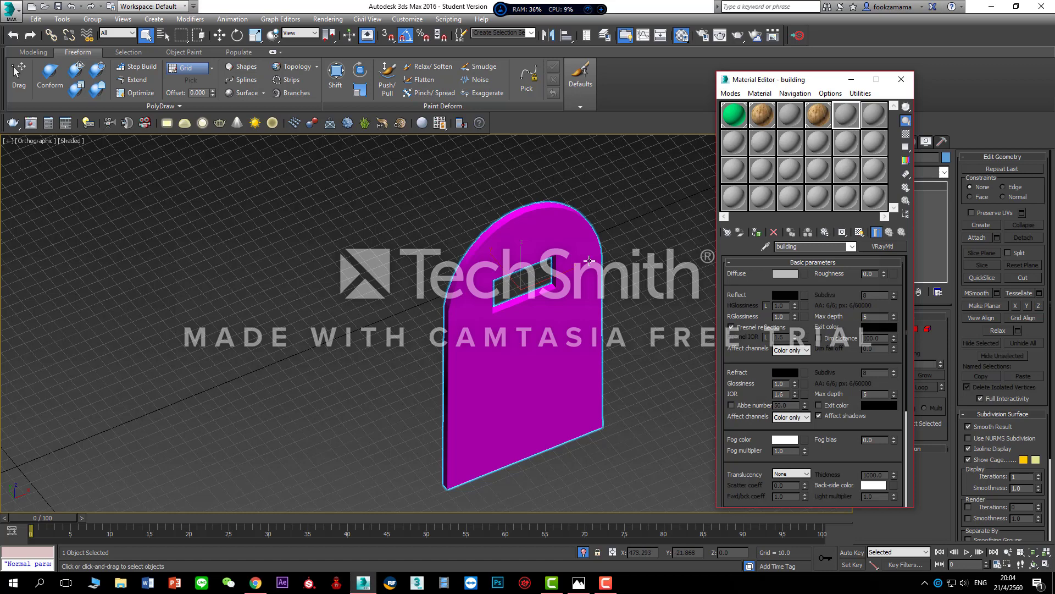
- Change the production renderer from V-Ray Adv to Default Scanline Renderer in the render setup
{"action": "left_click", "coordinate": [703, 38]}
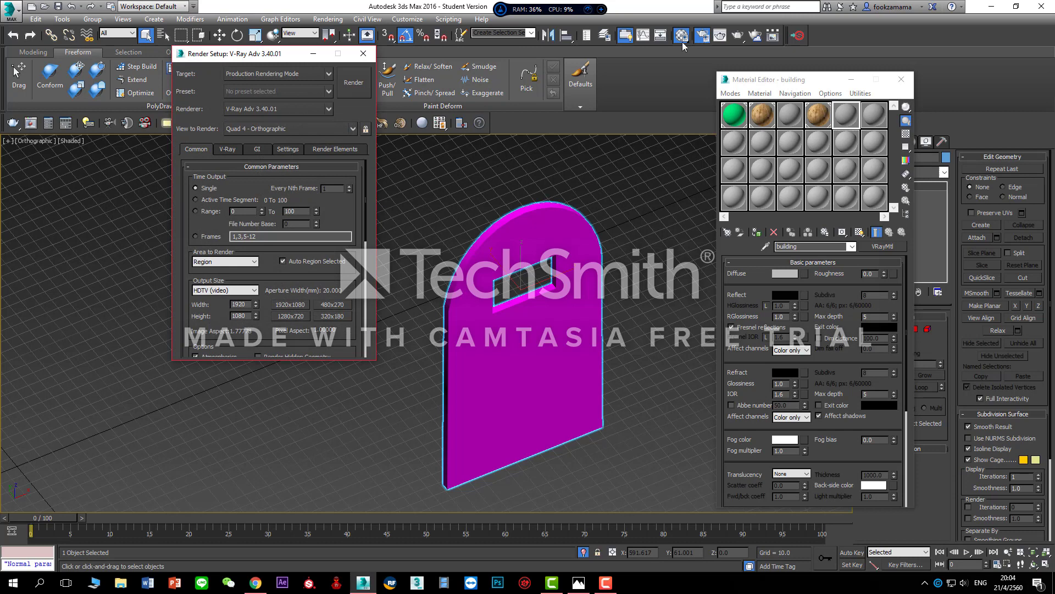
{"action": "left_click", "coordinate": [329, 109]}
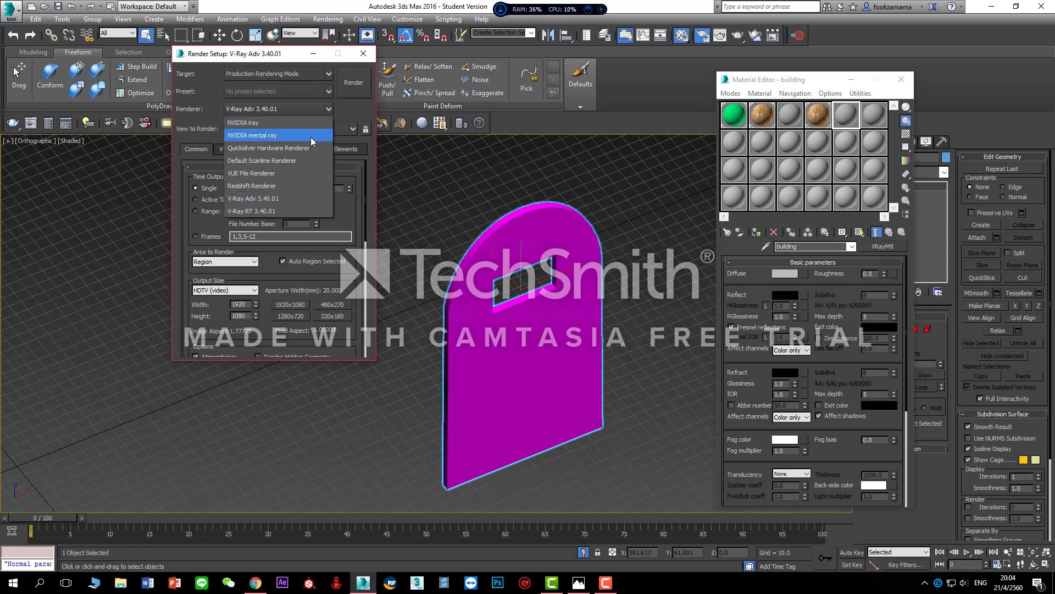
{"action": "left_click", "coordinate": [302, 161]}
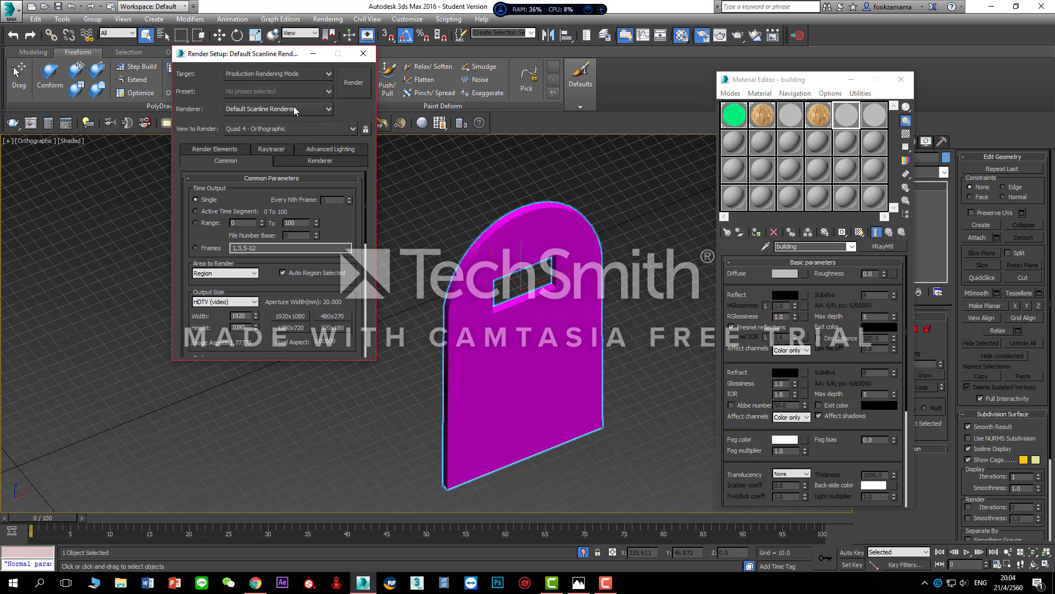
- Set the scanline antialiasing filter to Catmull-Rom and enable the global supersampler with the Hammersley method
{"action": "left_click", "coordinate": [325, 163]}
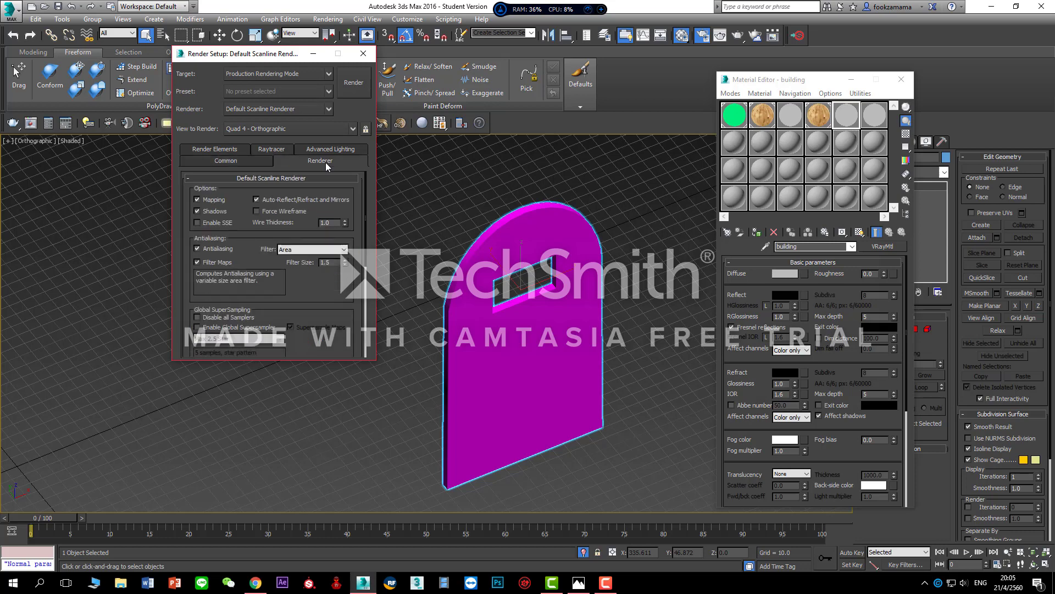
{"action": "left_click", "coordinate": [344, 250]}
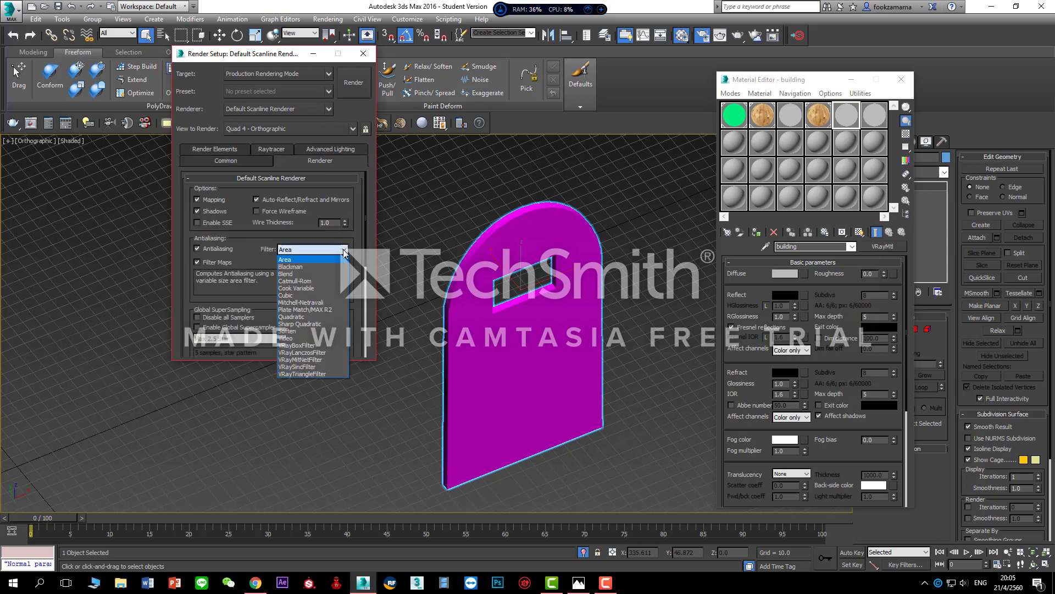
{"action": "left_click", "coordinate": [336, 281]}
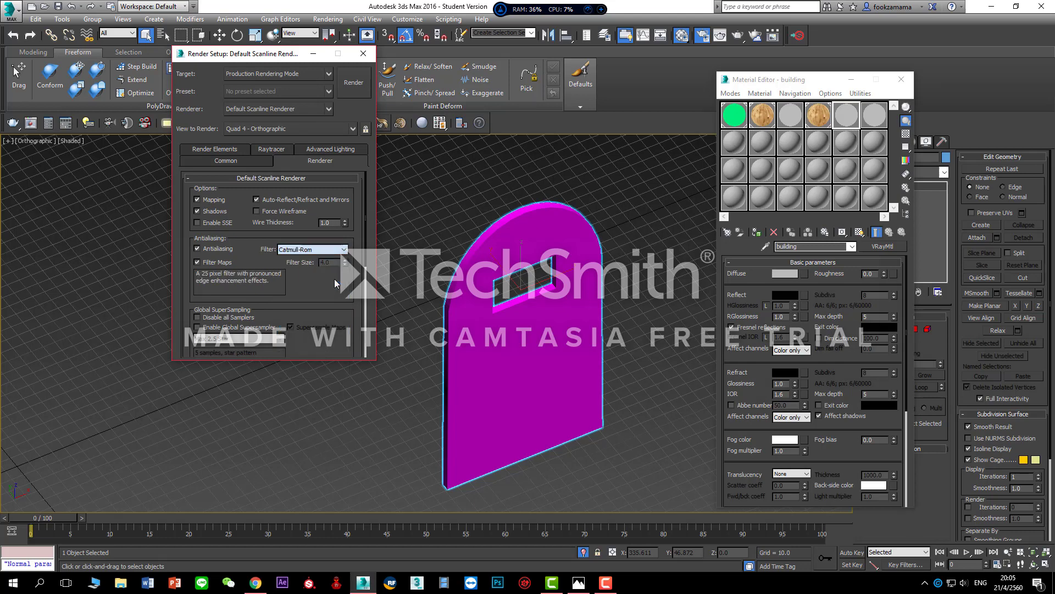
{"action": "left_click", "coordinate": [197, 327]}
{"action": "left_click", "coordinate": [284, 340]}
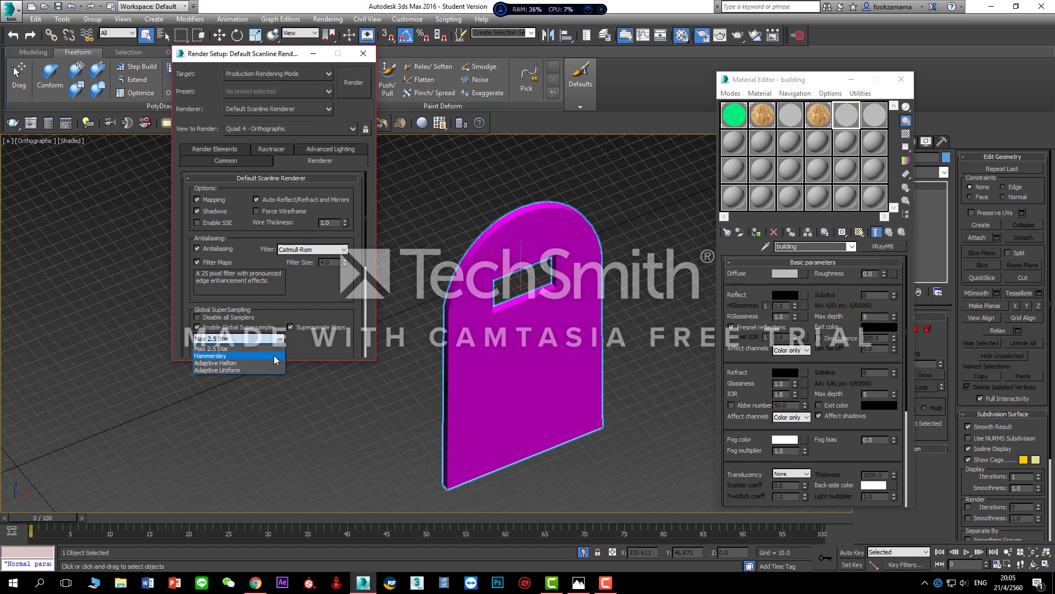
{"action": "left_click", "coordinate": [274, 356]}
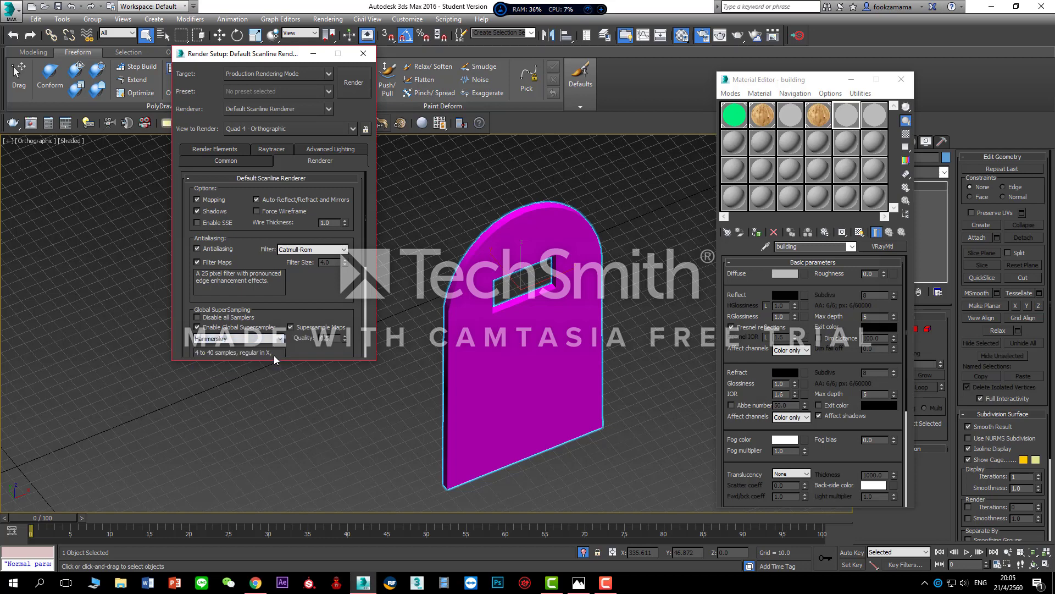
{"action": "left_click", "coordinate": [361, 53]}
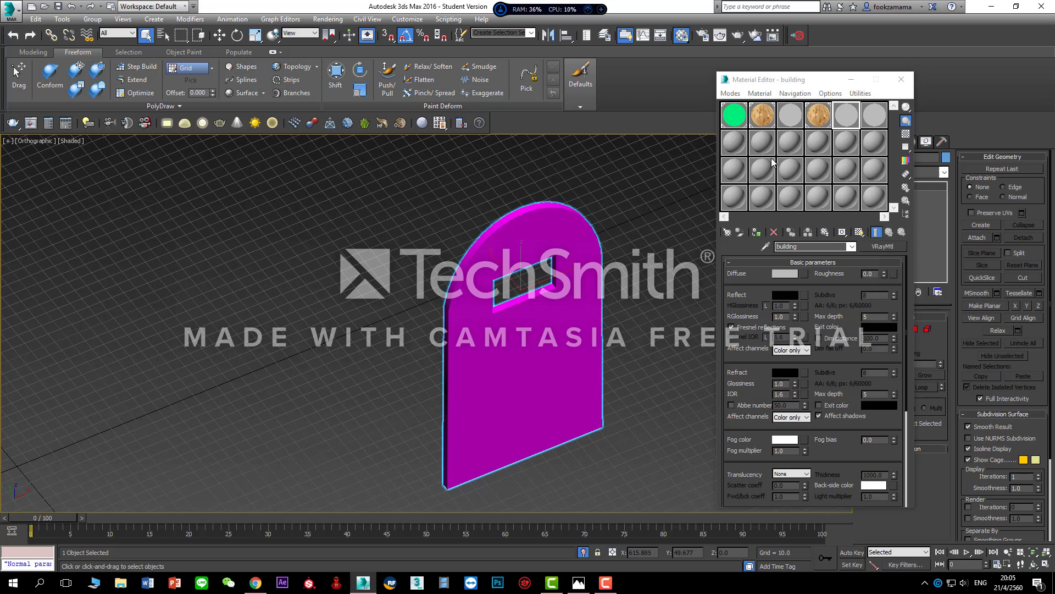
- Set the diffuse color of the unused Standard material 07 - Default to magenta, RGB 255, 0, 222
{"action": "left_click", "coordinate": [742, 146]}
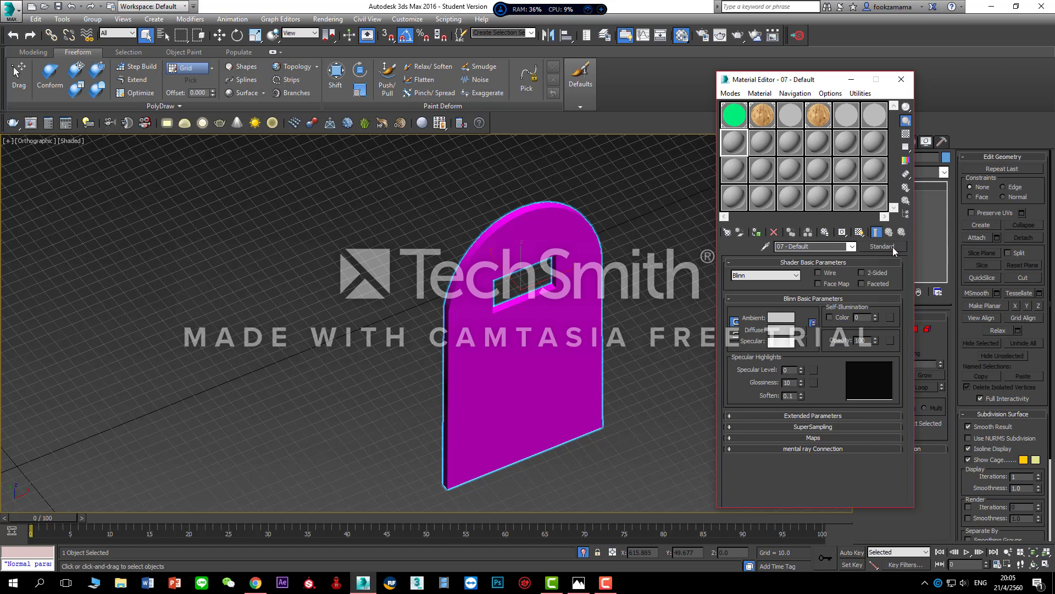
{"action": "left_click", "coordinate": [780, 330]}
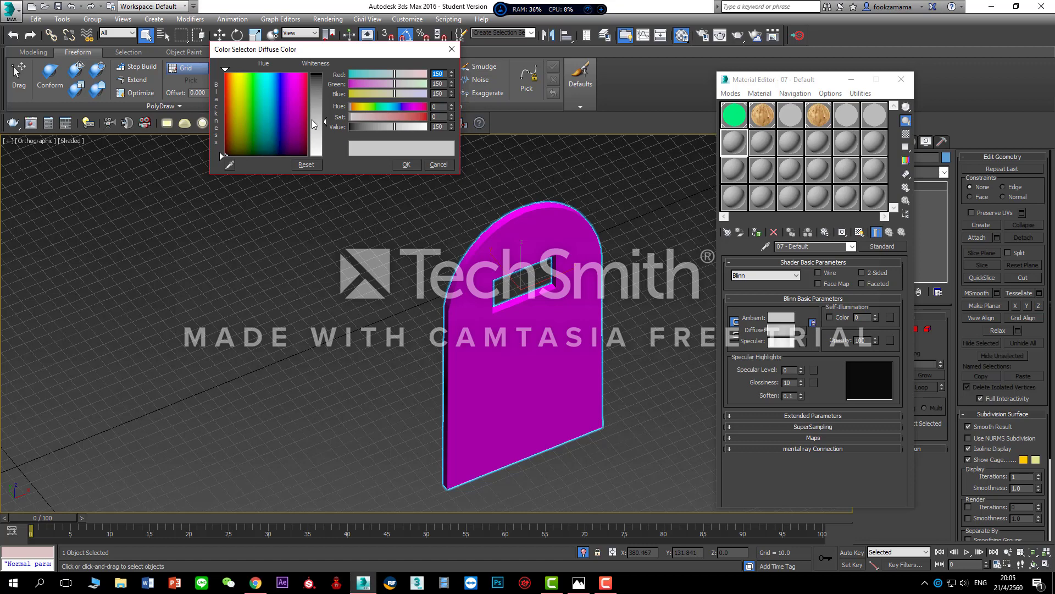
{"action": "left_click", "coordinate": [296, 87]}
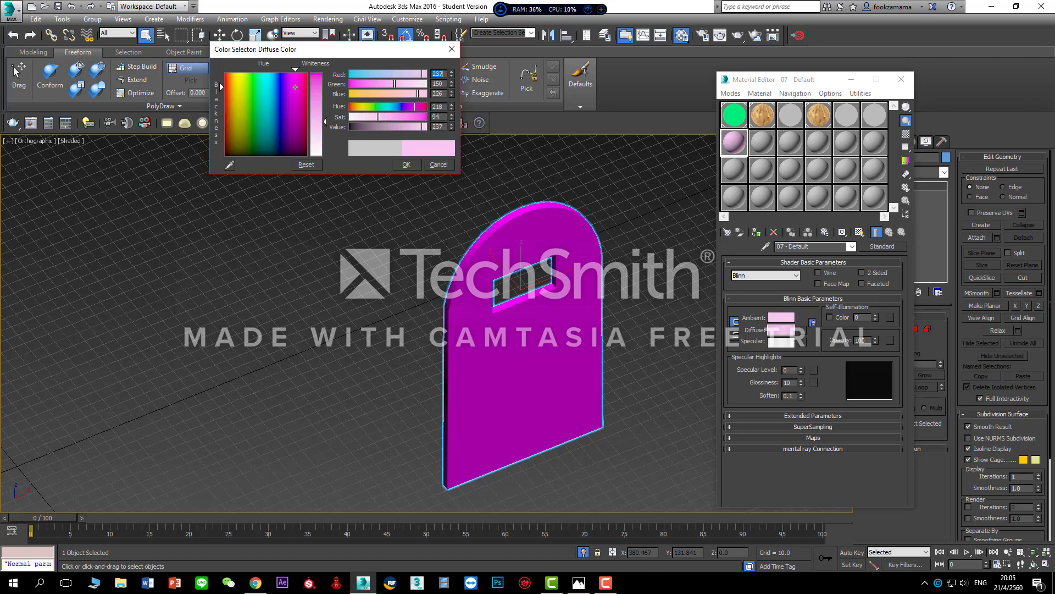
{"action": "left_click_drag", "start_coordinate": [378, 117], "coordinate": [447, 129]}
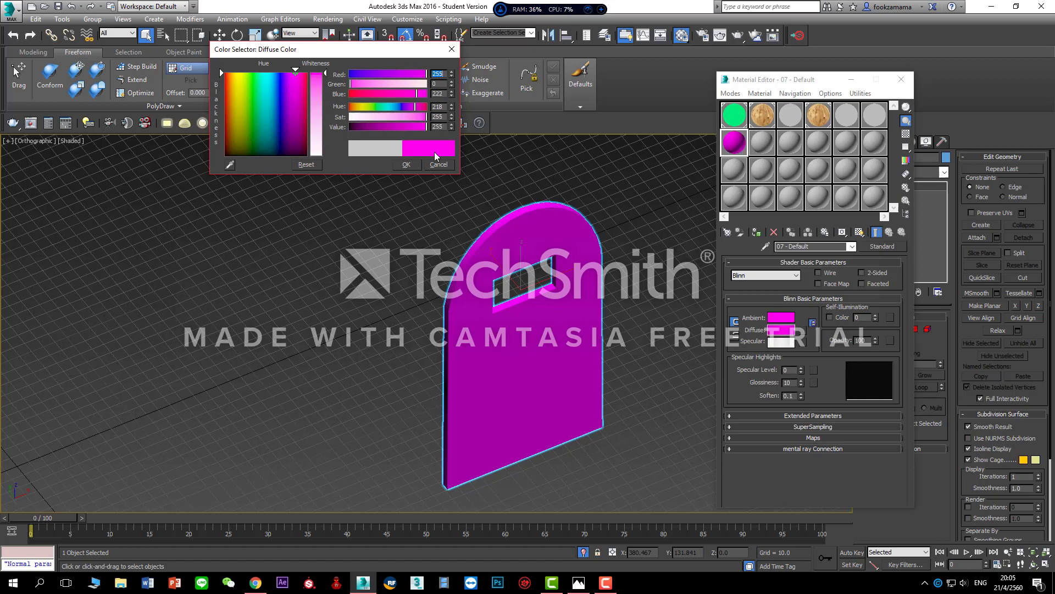
{"action": "left_click", "coordinate": [407, 164]}
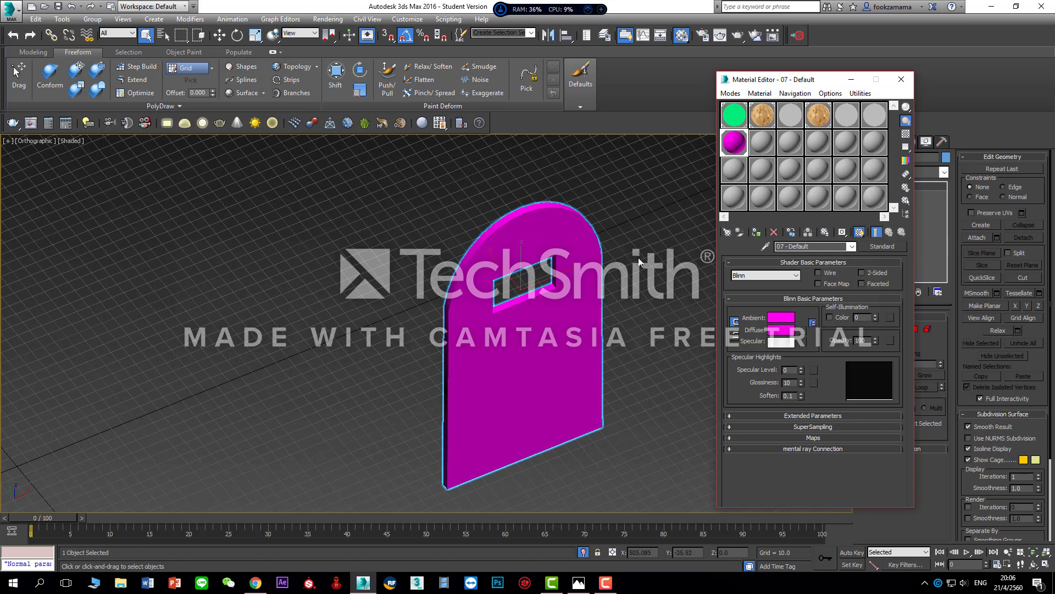
- Review the scanline renderer's antialiasing and supersampling settings in the render setup
{"action": "left_click", "coordinate": [703, 36]}
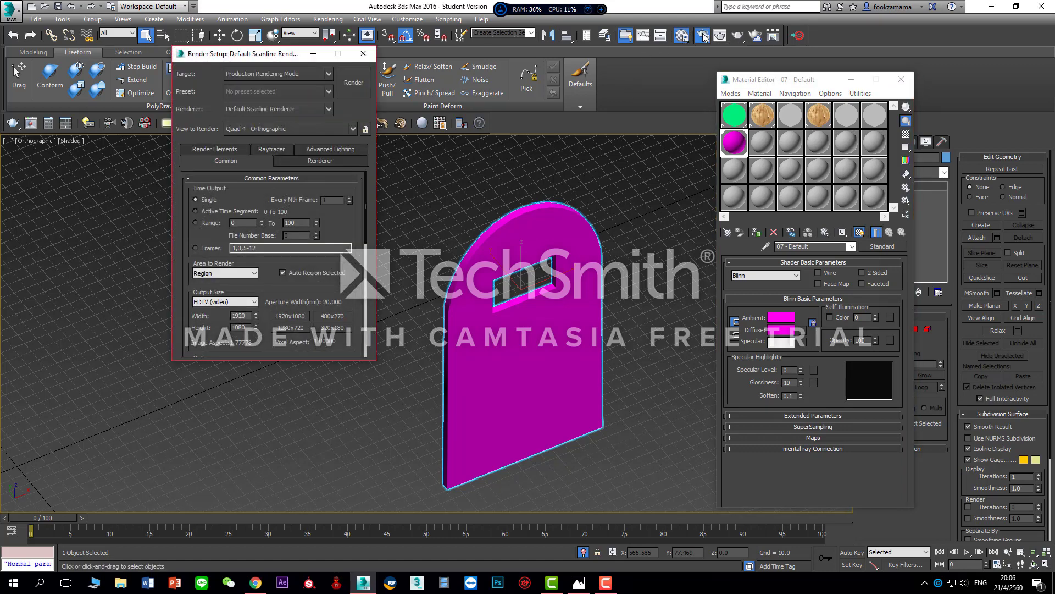
{"action": "left_click", "coordinate": [337, 163]}
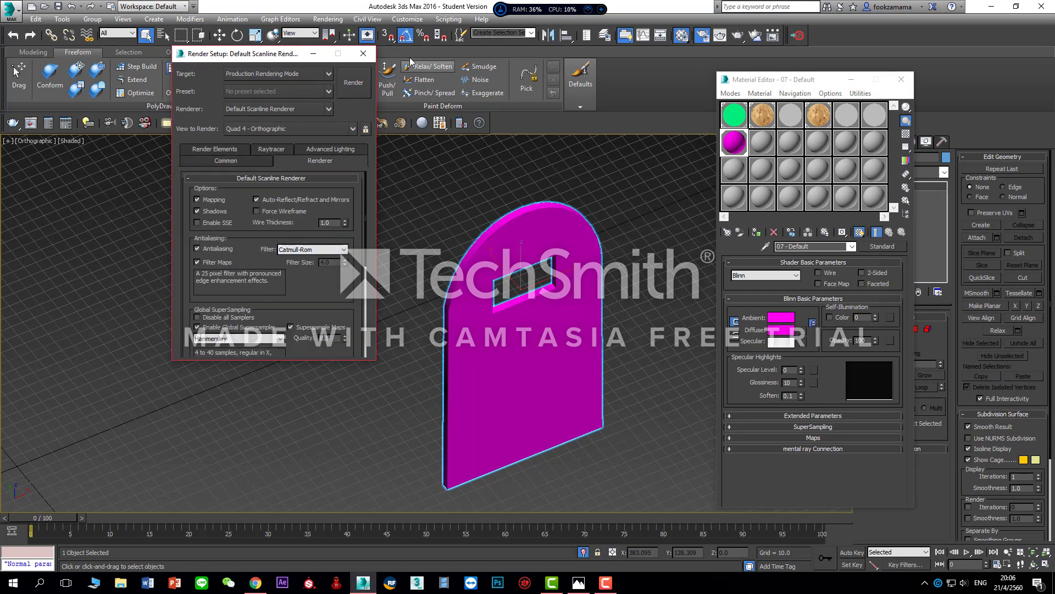
{"action": "left_click", "coordinate": [363, 53]}
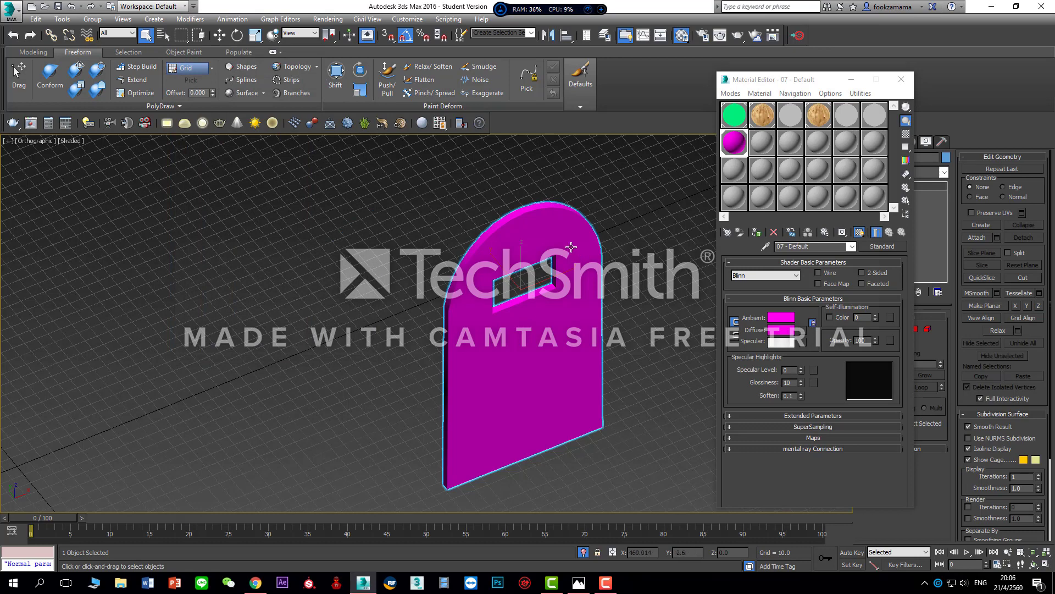
- Open Render To Texture for the door and examine the available texture elements without adding any
{"action": "key", "text": "0"}
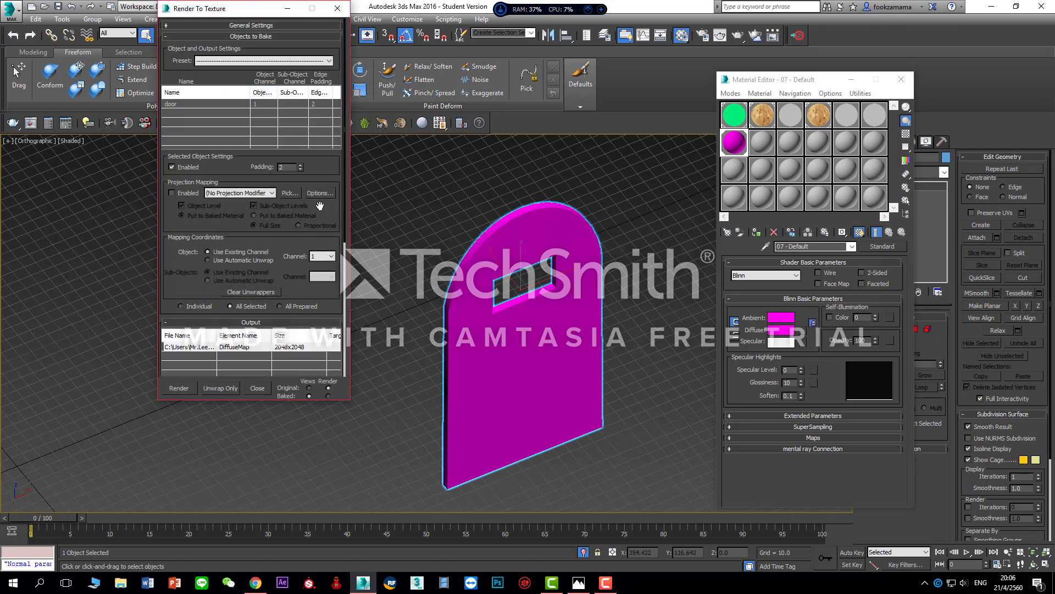
{"action": "scroll", "coordinate": [319, 206], "scroll_direction": "down", "scroll_amount": 3}
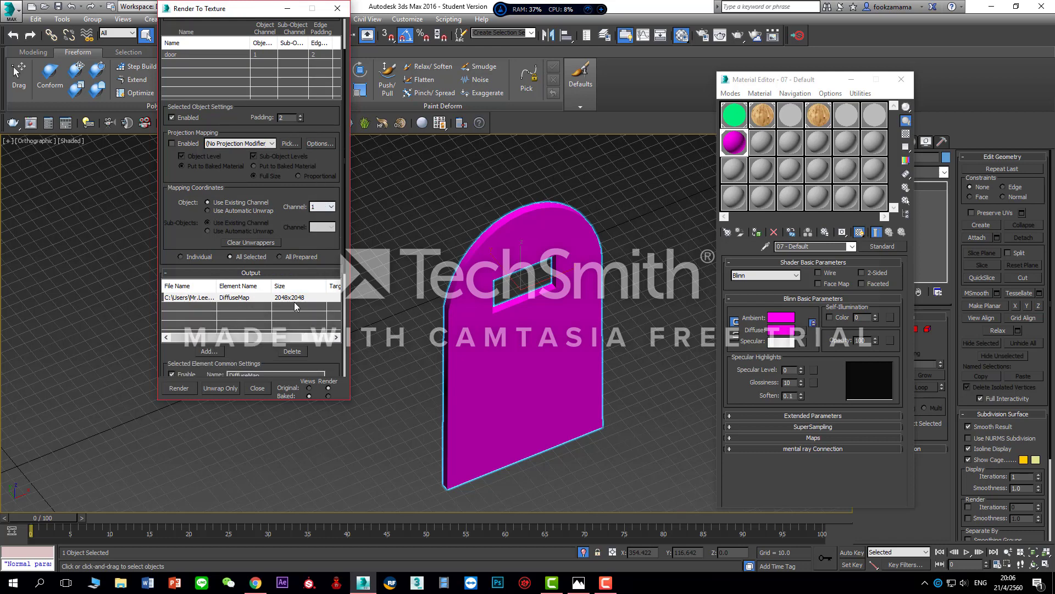
{"action": "left_click", "coordinate": [216, 351]}
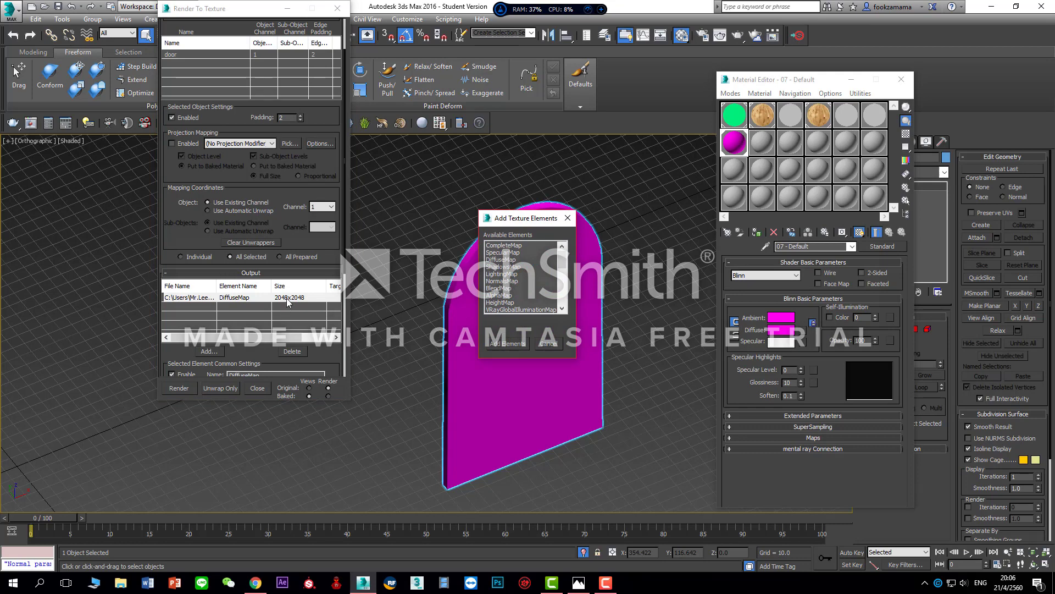
{"action": "left_click", "coordinate": [548, 344]}
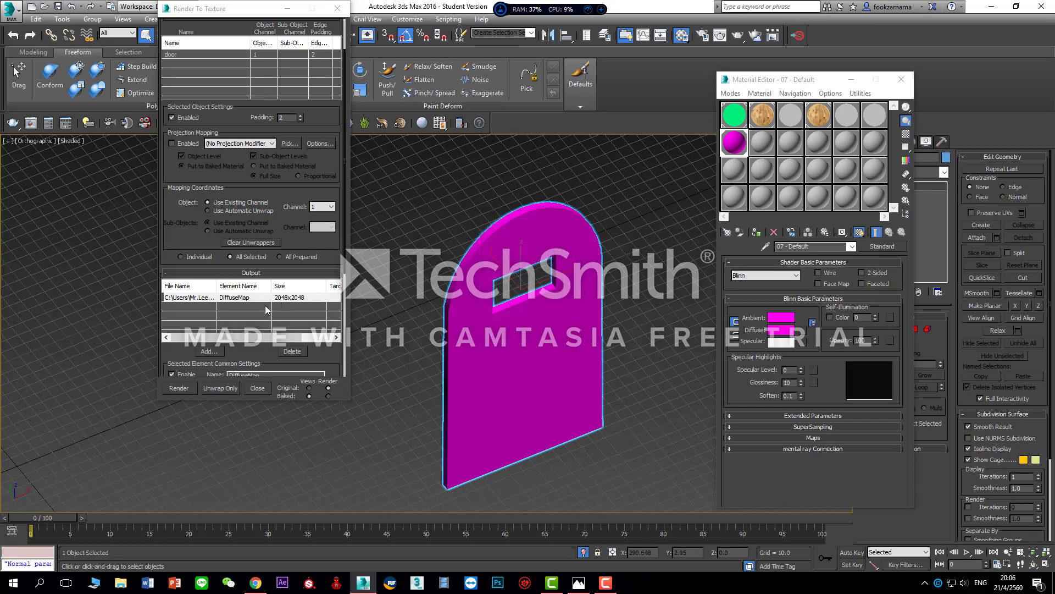
- Try to delete the existing 2048x2048 DiffuseMap element from the door's texture output list
{"action": "left_click", "coordinate": [237, 301]}
{"action": "left_click", "coordinate": [293, 352]}
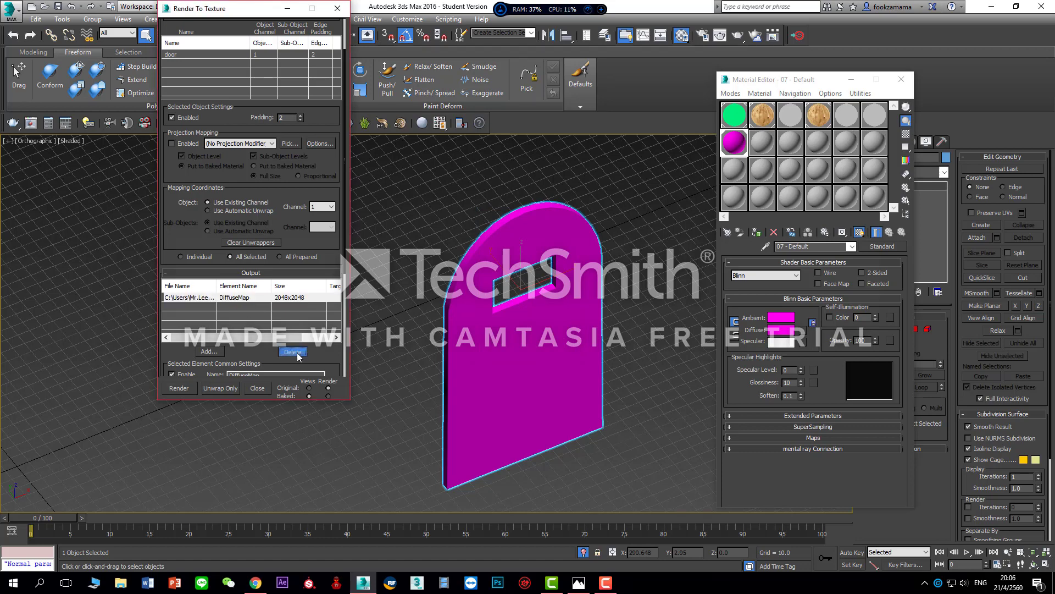
{"action": "left_click", "coordinate": [250, 299]}
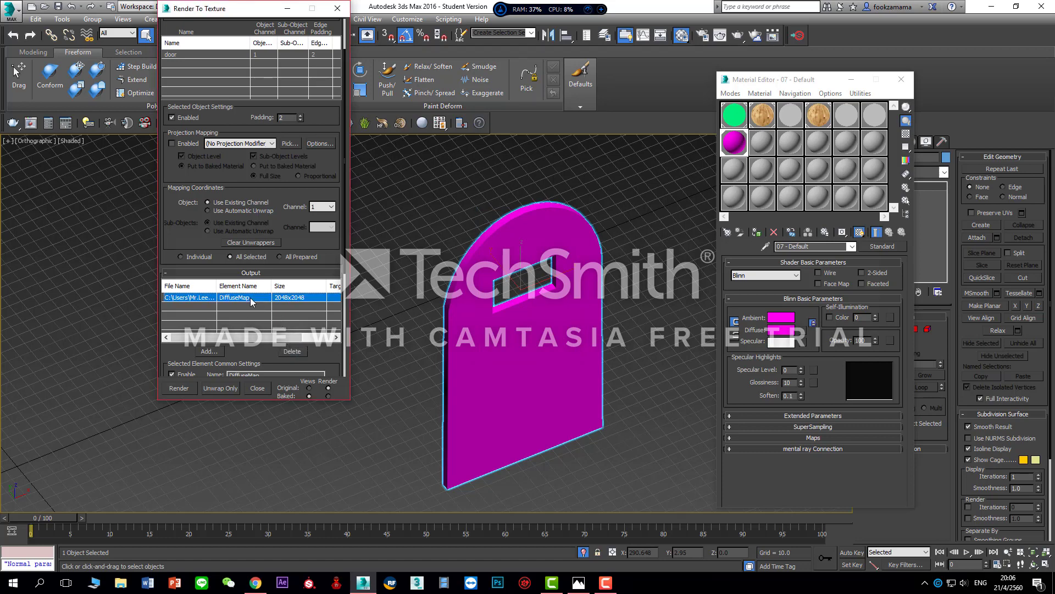
{"action": "left_click", "coordinate": [292, 351]}
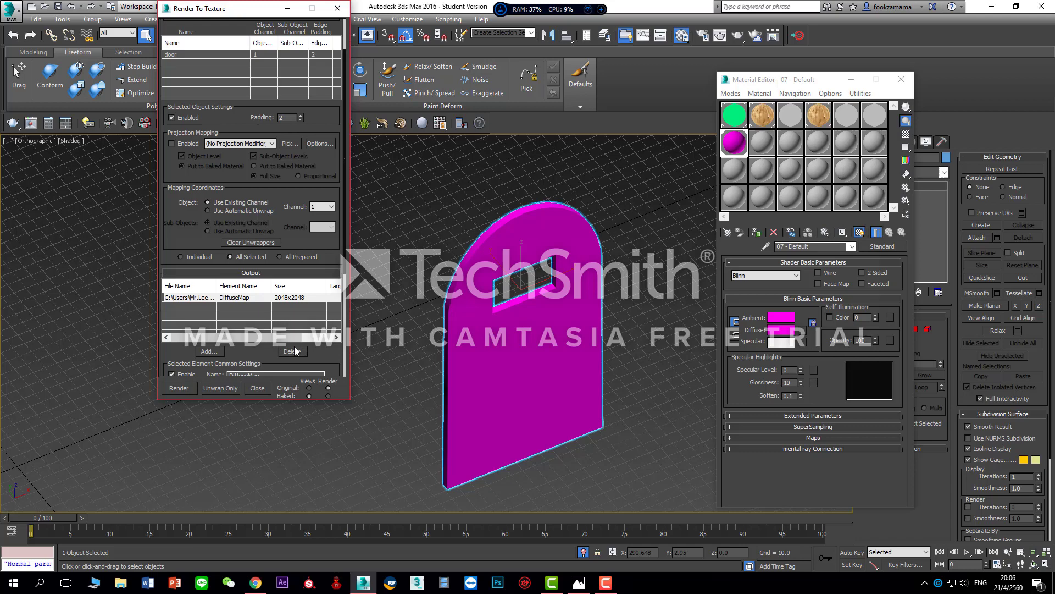
- Retry removing the only DiffuseMap element from the door's texture output list
{"action": "left_click", "coordinate": [300, 302]}
{"action": "left_click", "coordinate": [296, 299]}
{"action": "left_click", "coordinate": [296, 299]}
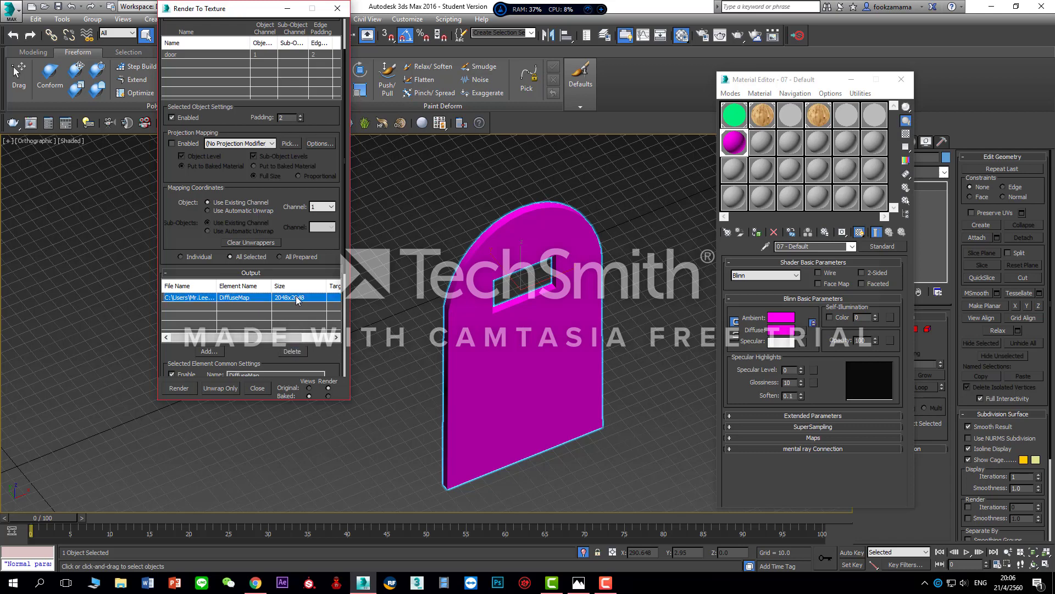
{"action": "left_click", "coordinate": [292, 351]}
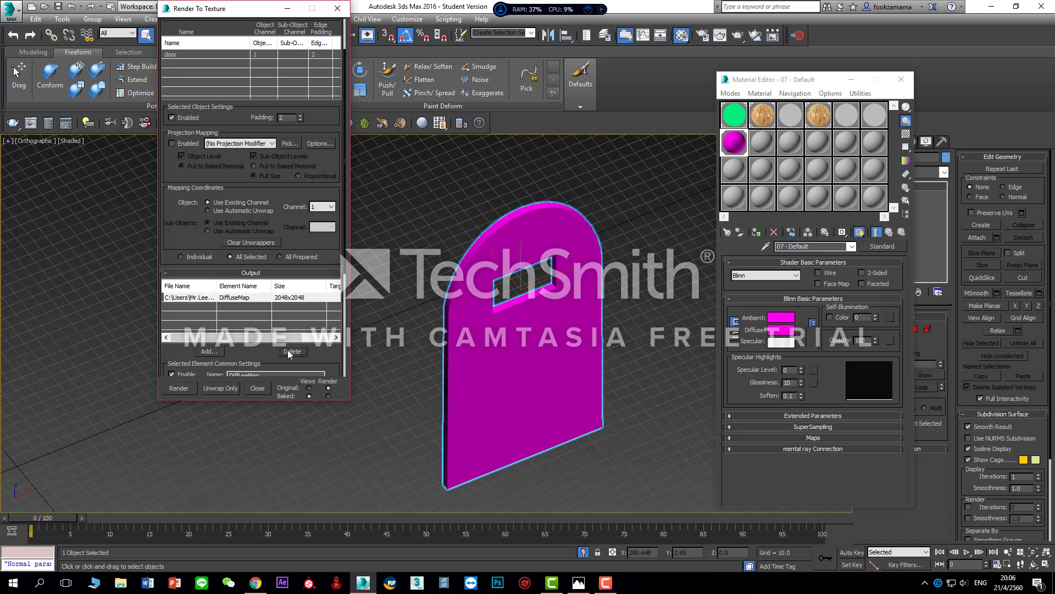
{"action": "left_click", "coordinate": [300, 297]}
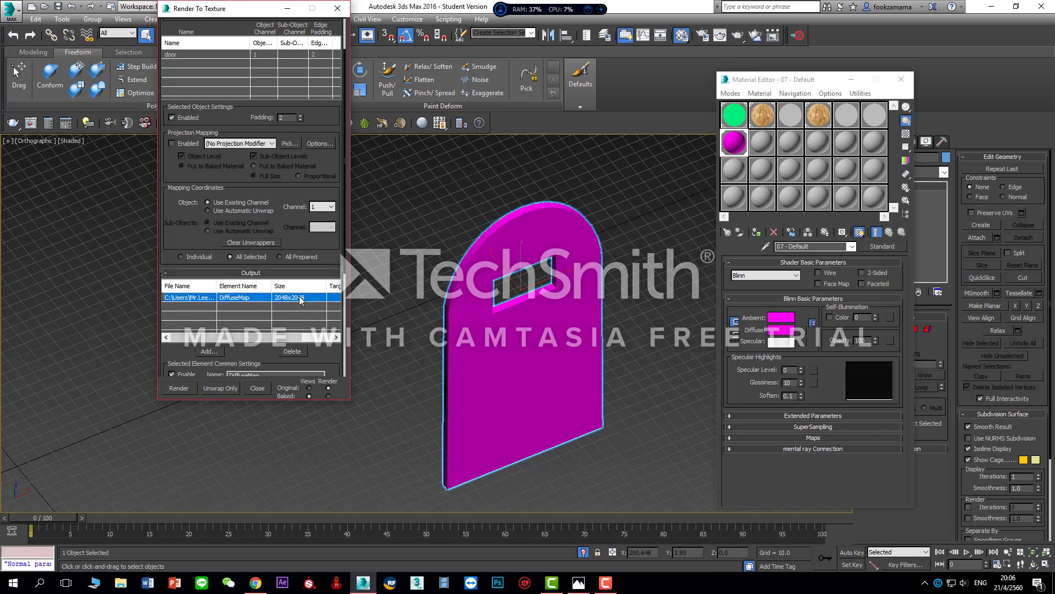
{"action": "left_click", "coordinate": [293, 351]}
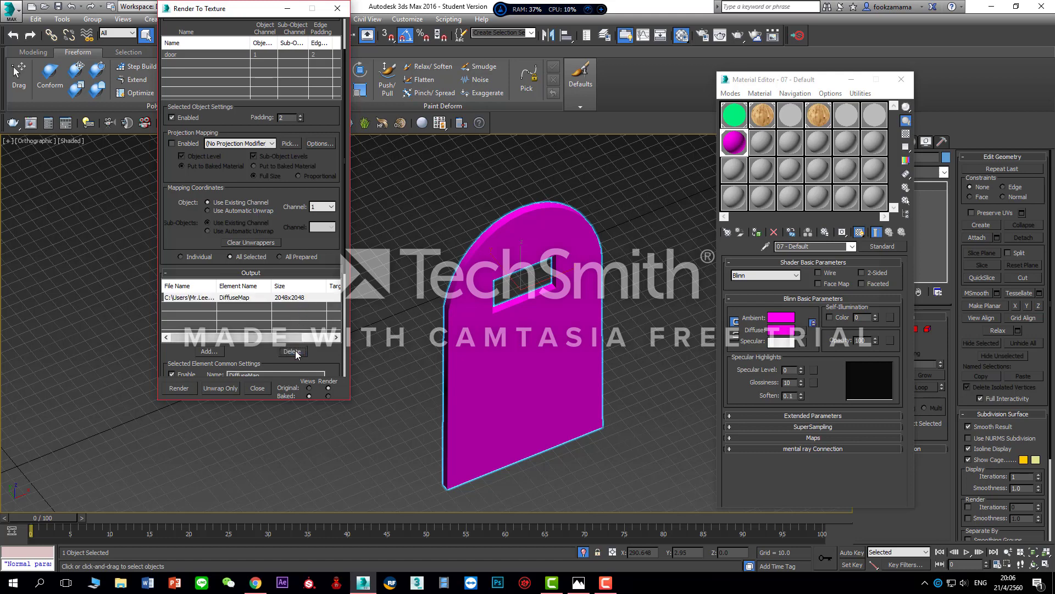
- Add a new DiffuseMap texture element for the door and delete the old 2048x2048 DiffuseMap entry
{"action": "left_click", "coordinate": [209, 351]}
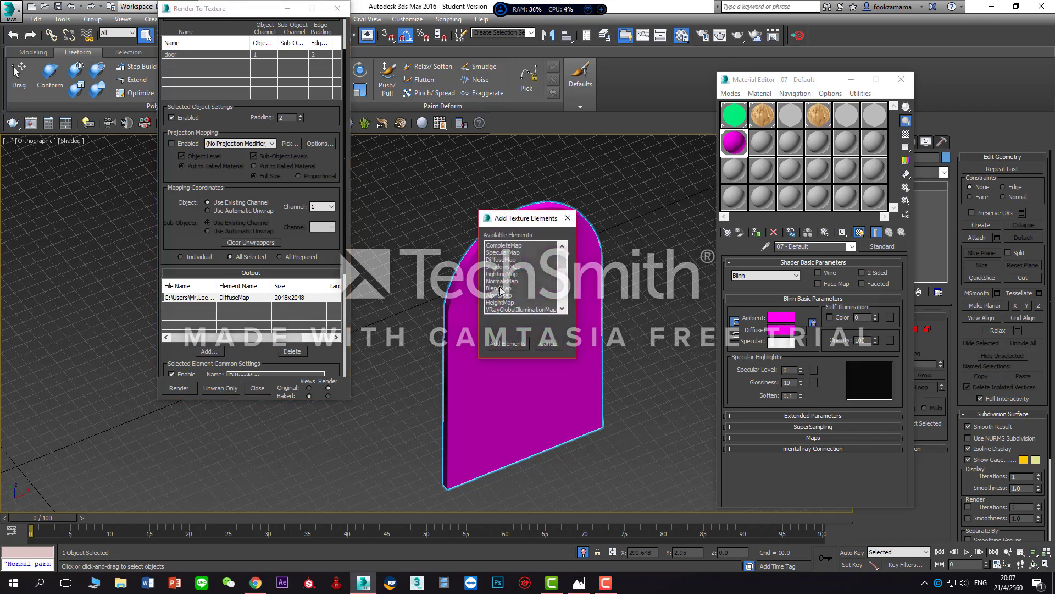
{"action": "left_click", "coordinate": [506, 259]}
{"action": "left_click", "coordinate": [507, 344]}
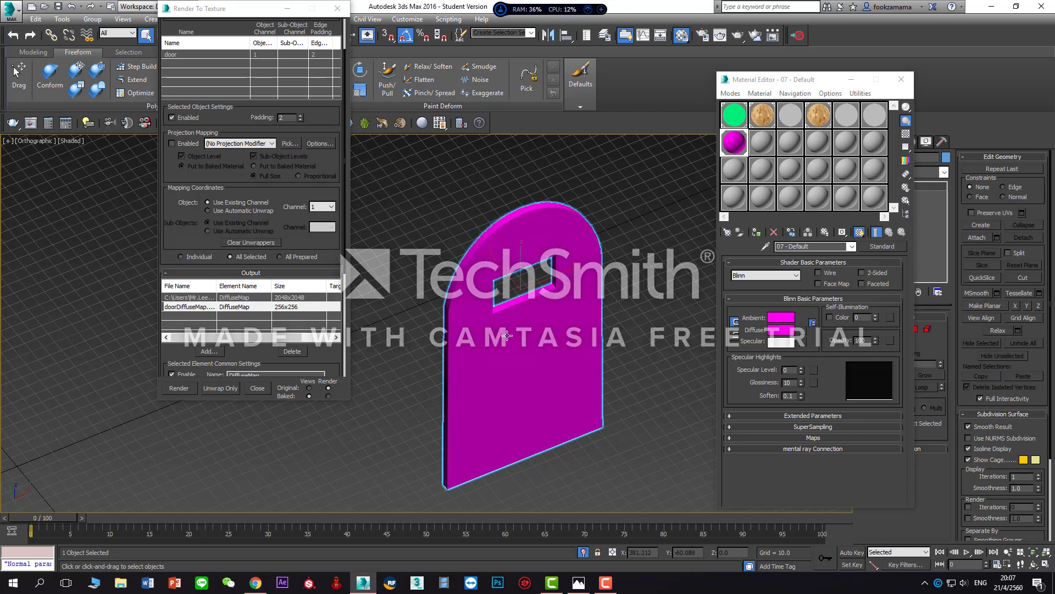
{"action": "left_click", "coordinate": [302, 298]}
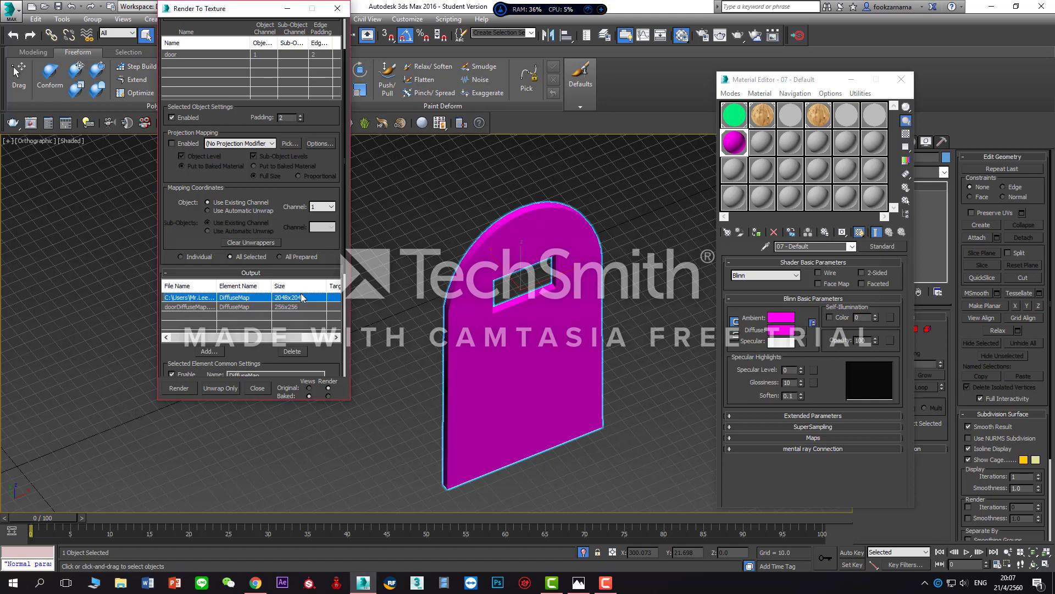
{"action": "left_click", "coordinate": [296, 351]}
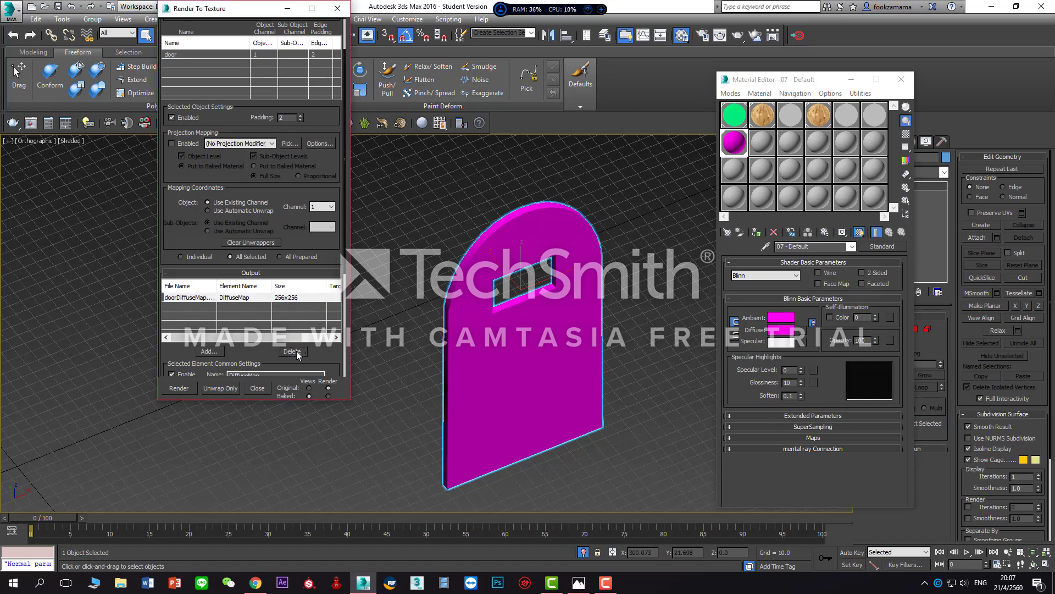
- Direct the new DiffuseMap output to the Targa file doorDiffuseMap in the Desktop's moo folder and set its size to 2048x2048
{"action": "left_click", "coordinate": [301, 298]}
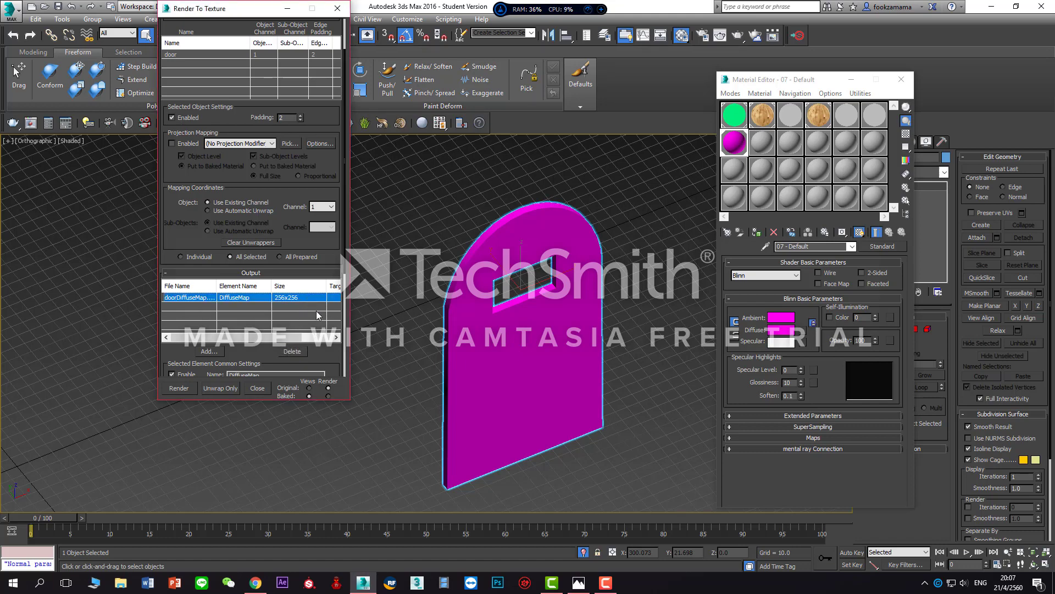
{"action": "left_click_drag", "start_coordinate": [335, 342], "coordinate": [341, 237]}
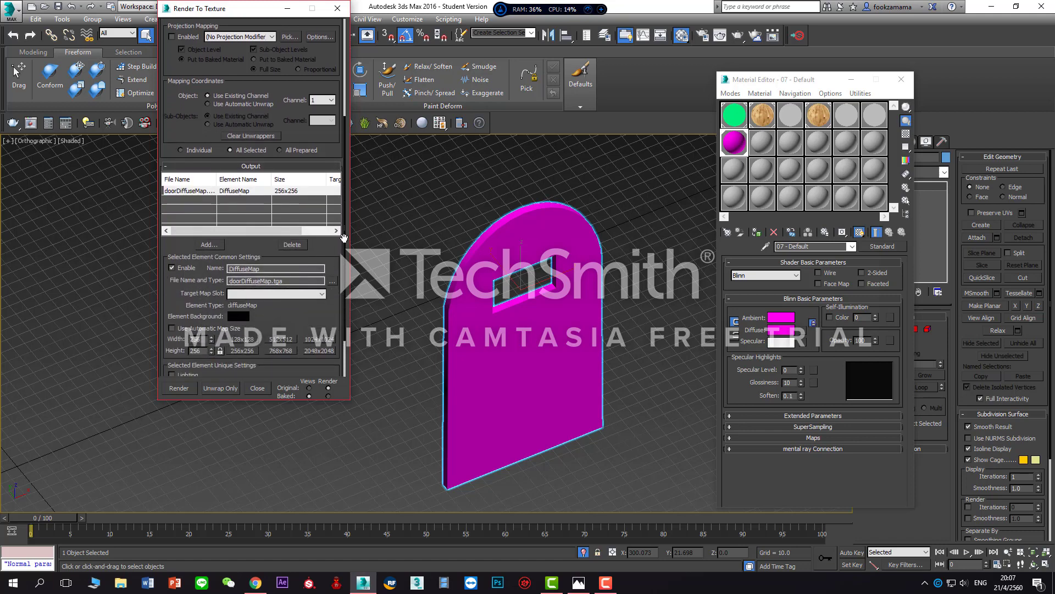
{"action": "left_click", "coordinate": [333, 281]}
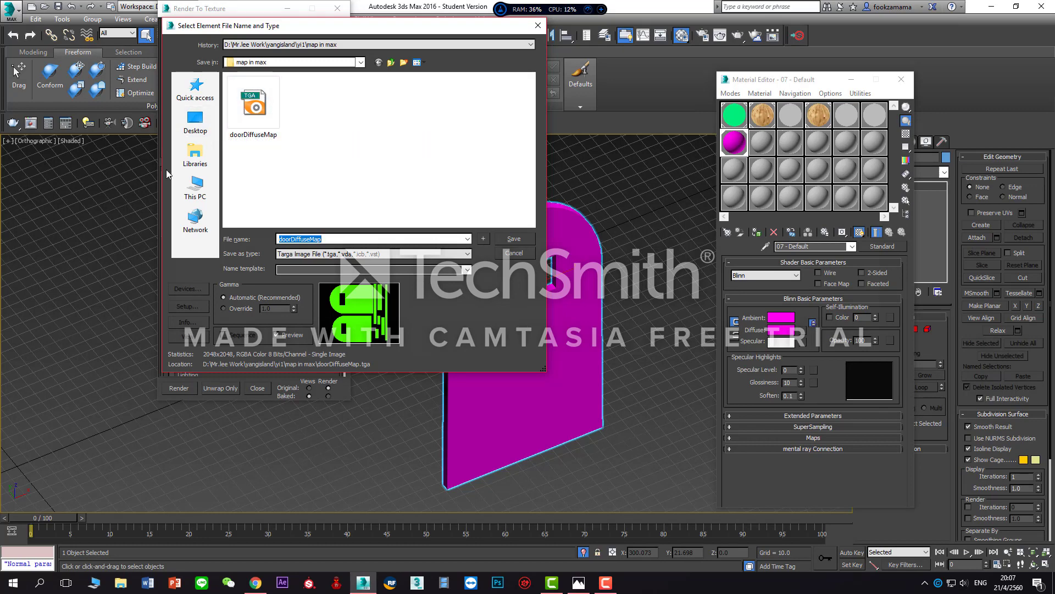
{"action": "left_click", "coordinate": [191, 126]}
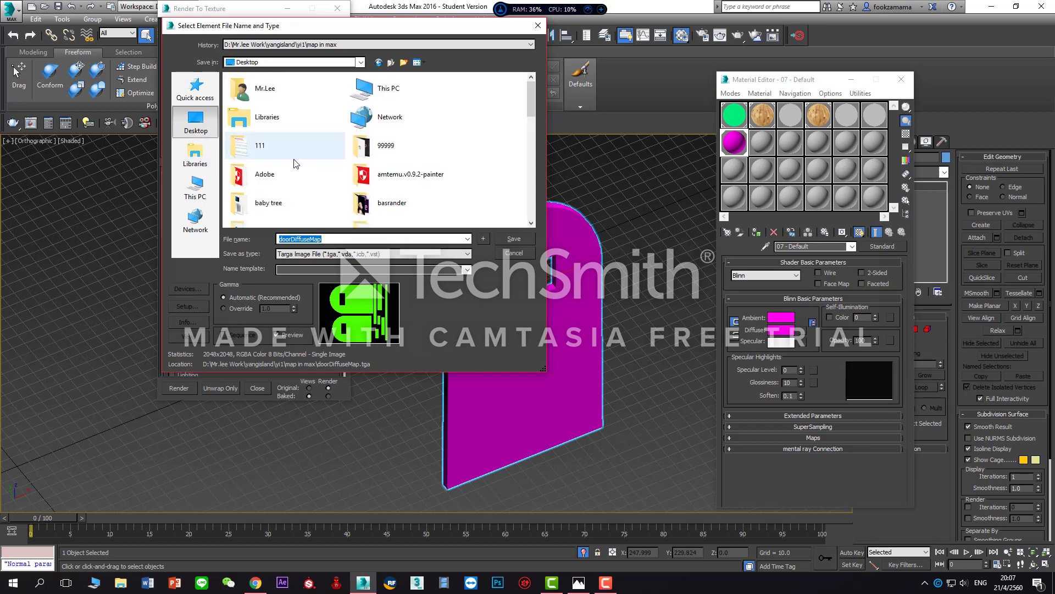
{"action": "scroll", "coordinate": [297, 163], "scroll_direction": "down", "scroll_amount": 3}
{"action": "double_click", "coordinate": [276, 200]}
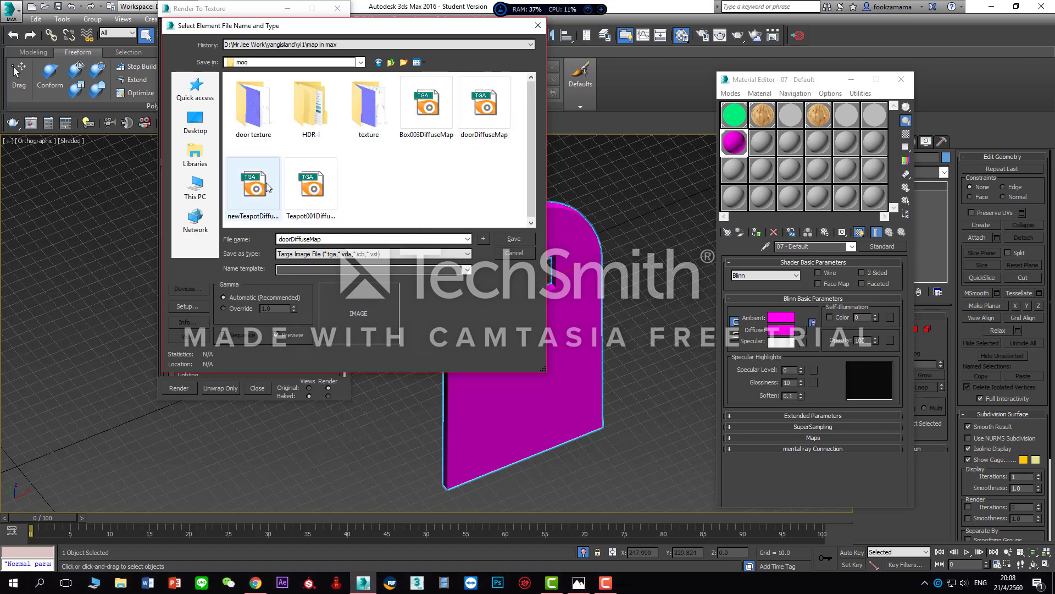
{"action": "left_click", "coordinate": [493, 115]}
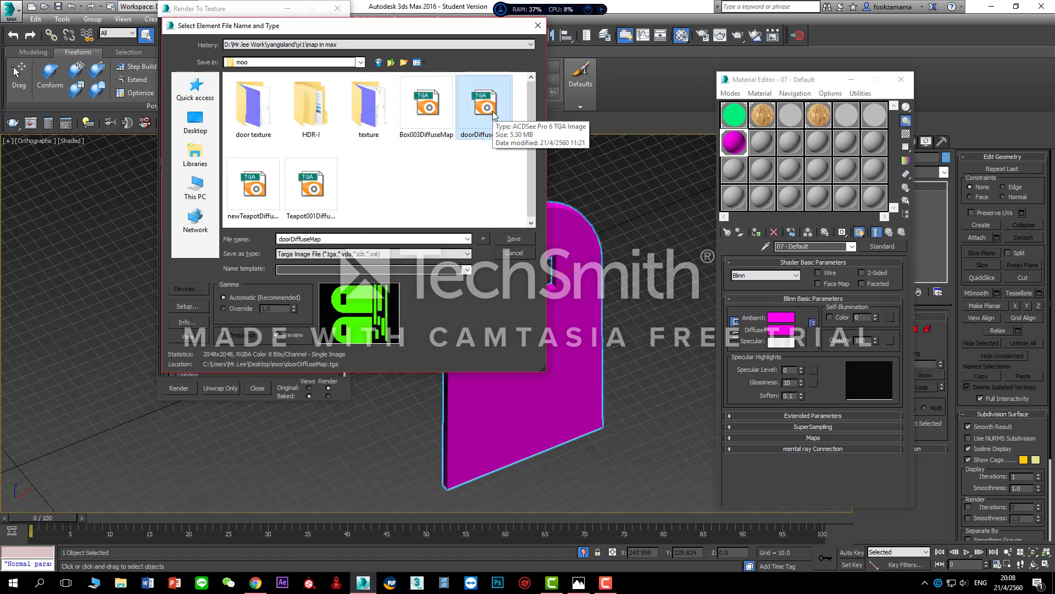
{"action": "left_click", "coordinate": [515, 240]}
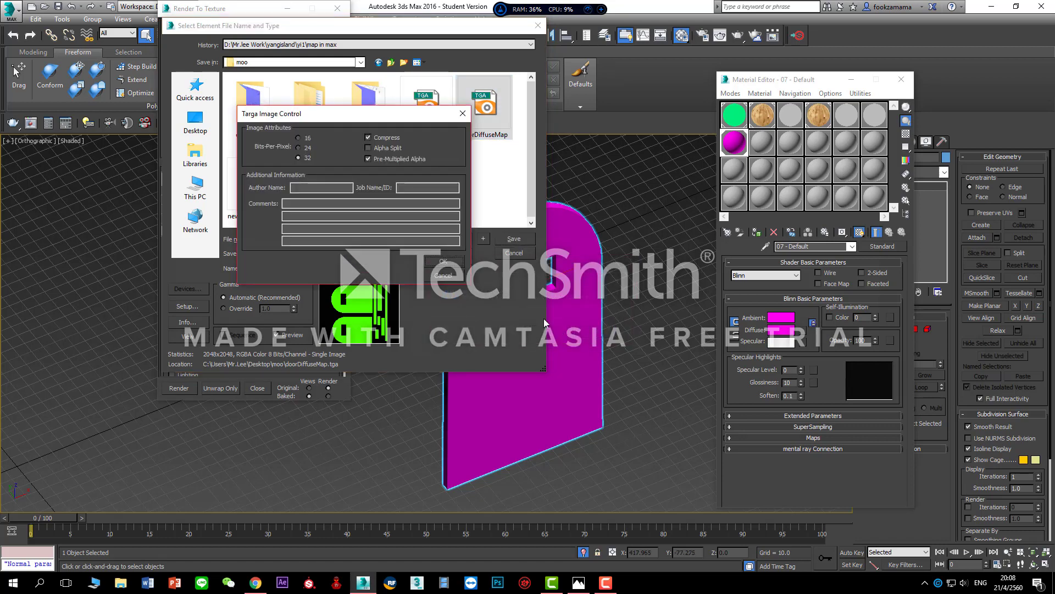
{"action": "left_click", "coordinate": [443, 261]}
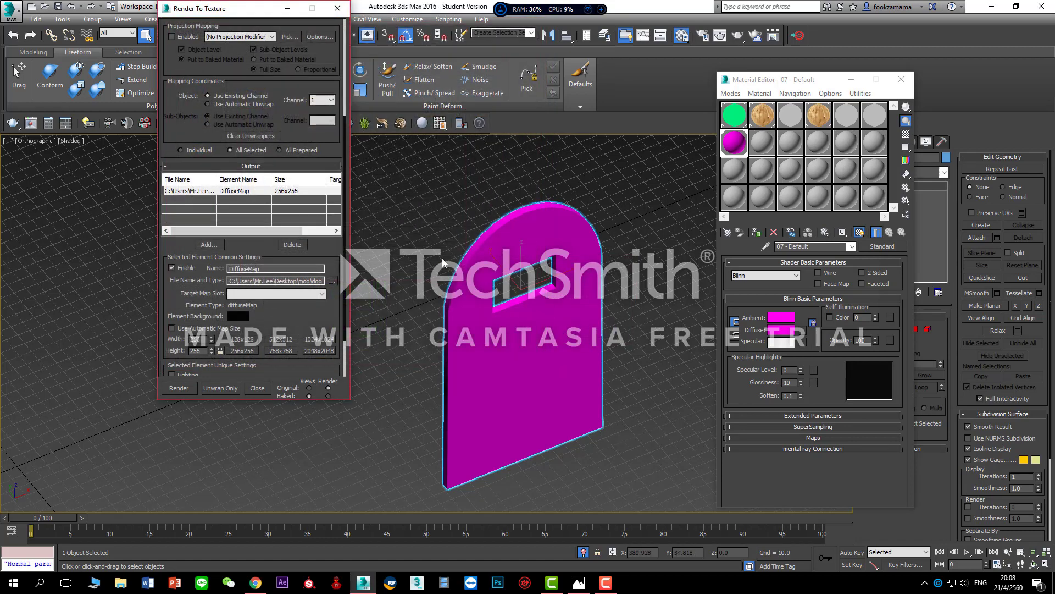
{"action": "left_click", "coordinate": [316, 351]}
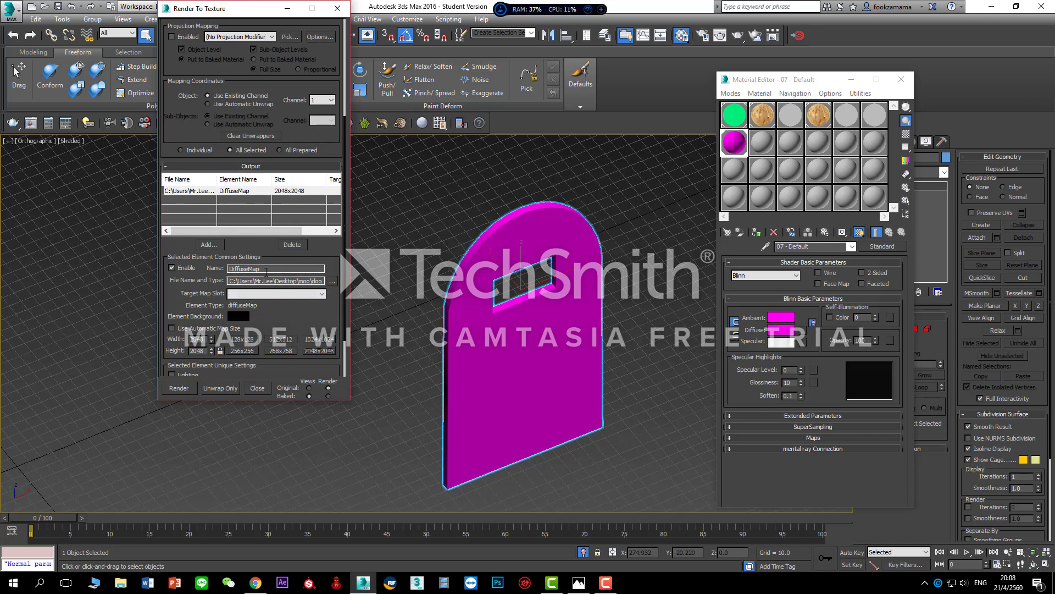
- Bake the door's DiffuseMap without a target map slot, overwriting the existing file, and close the rendered image and Render To Texture
{"action": "left_click", "coordinate": [186, 389]}
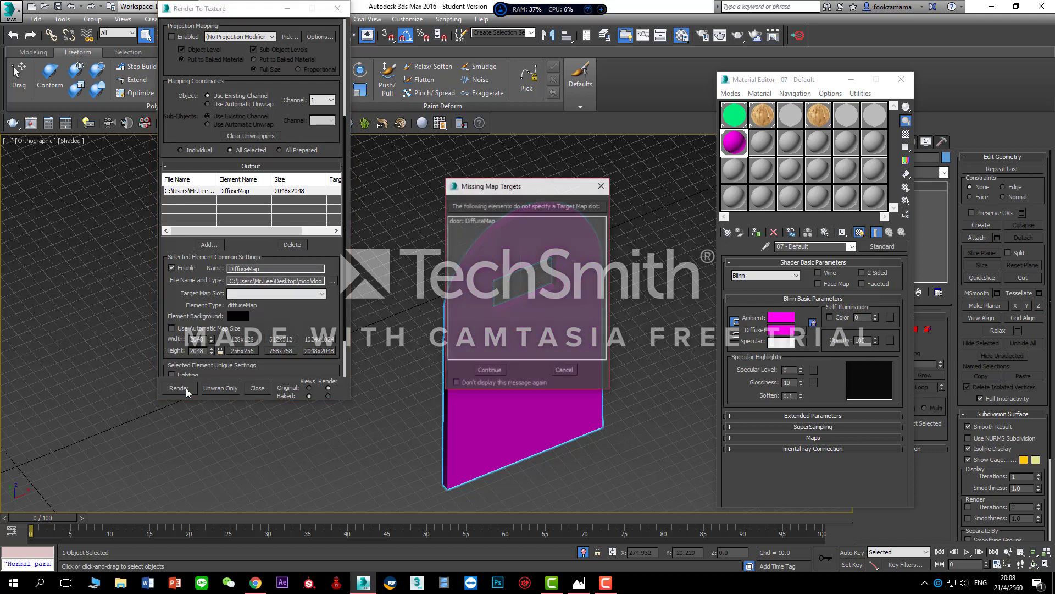
{"action": "left_click", "coordinate": [484, 370]}
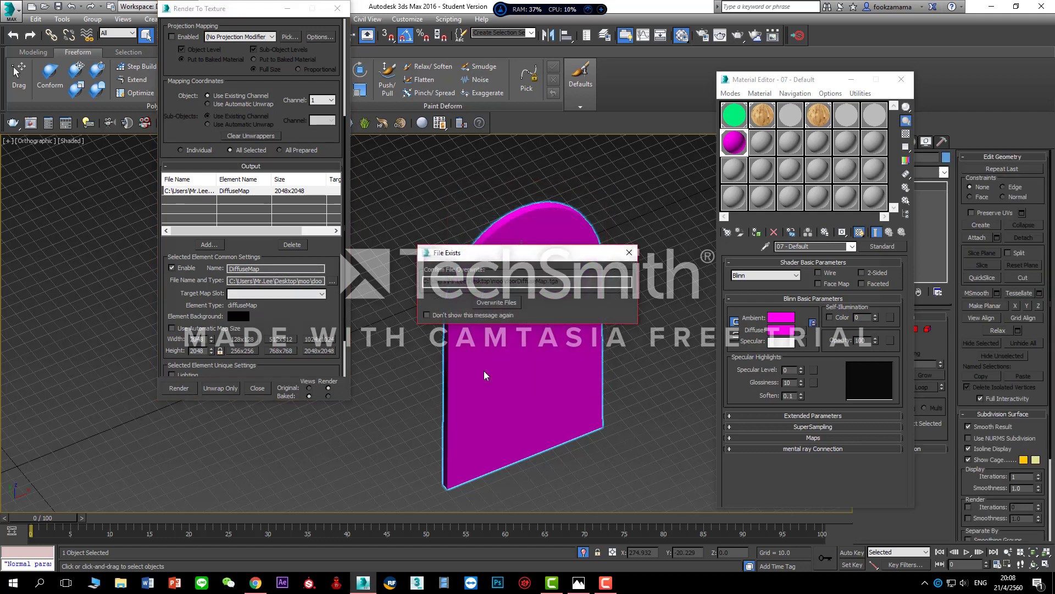
{"action": "left_click", "coordinate": [497, 304]}
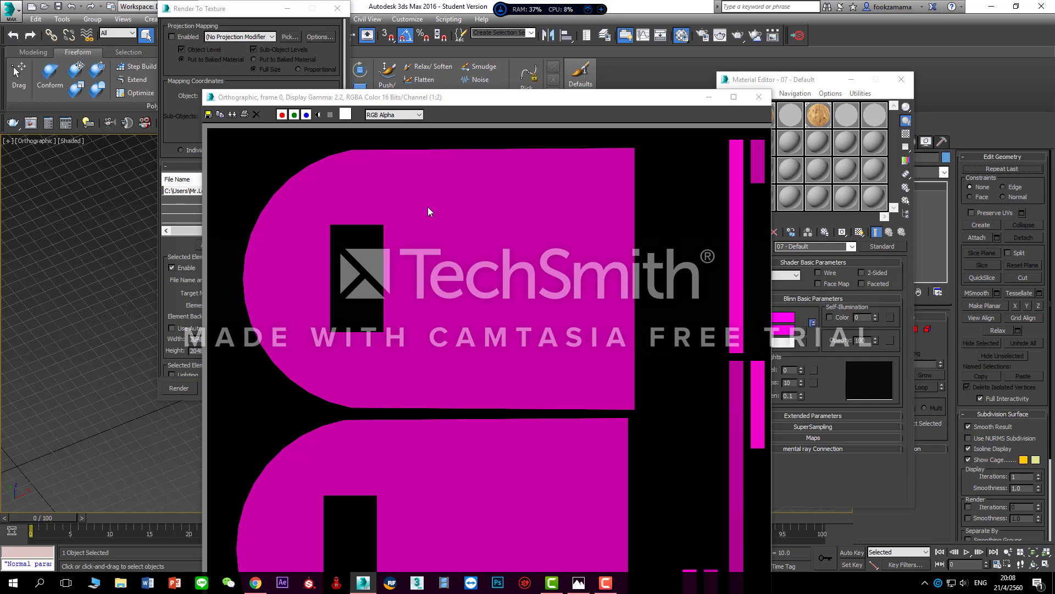
{"action": "left_click", "coordinate": [759, 99]}
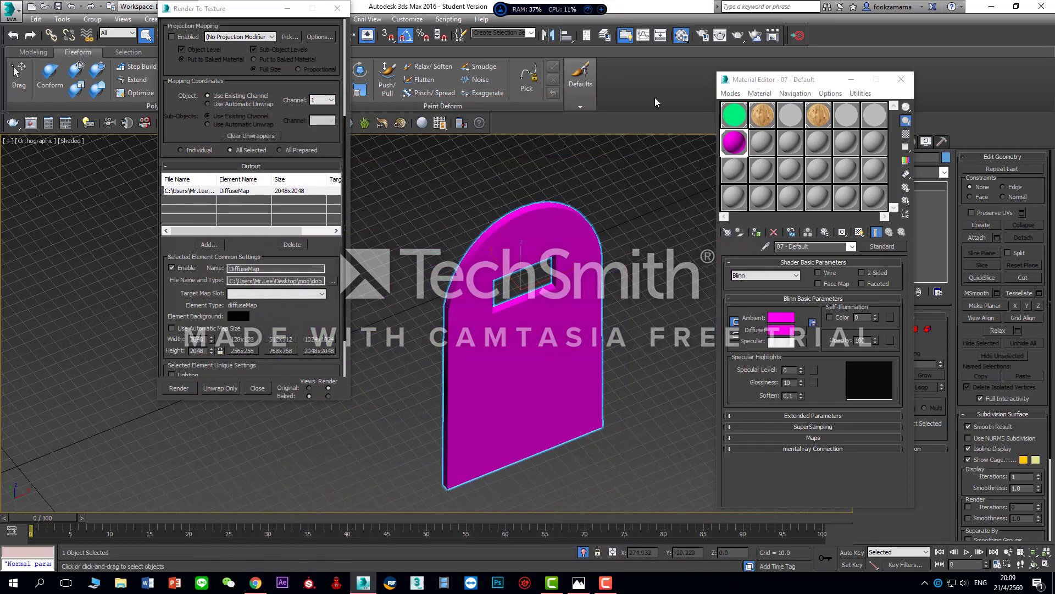
{"action": "left_click", "coordinate": [337, 8]}
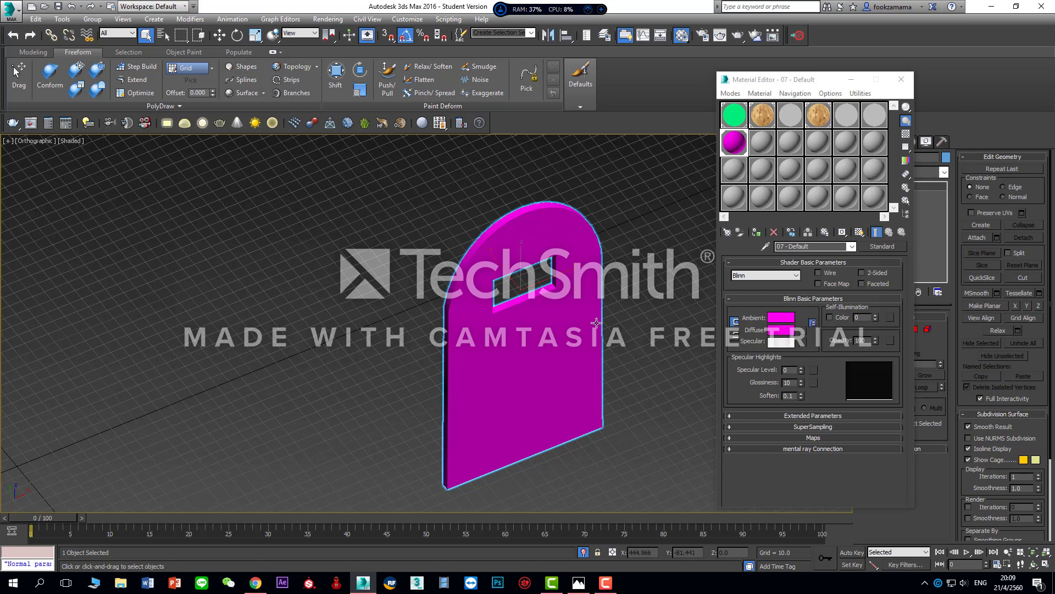
- Set the diffuse color of material 07 - Default to white, RGB 255, 255, 255, and assign the material to the door
{"action": "left_click", "coordinate": [784, 332]}
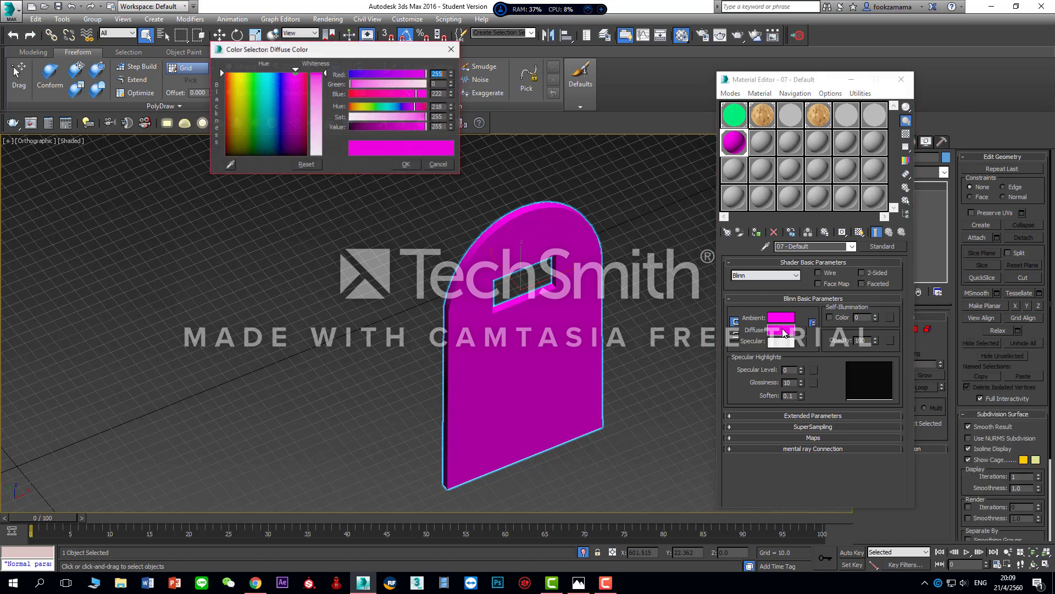
{"action": "left_click_drag", "start_coordinate": [325, 76], "coordinate": [331, 157]}
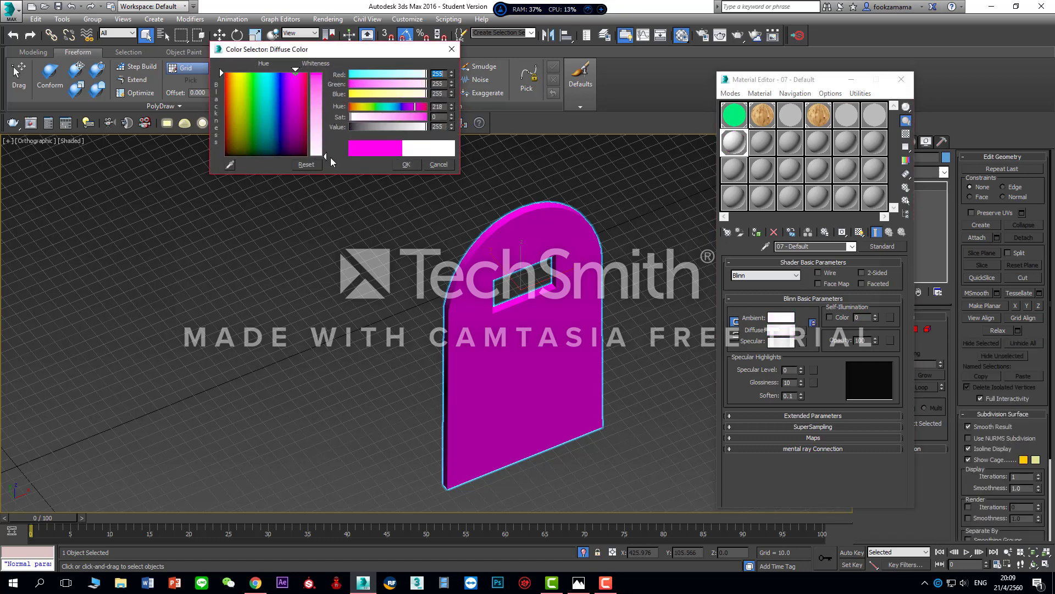
{"action": "left_click", "coordinate": [408, 163]}
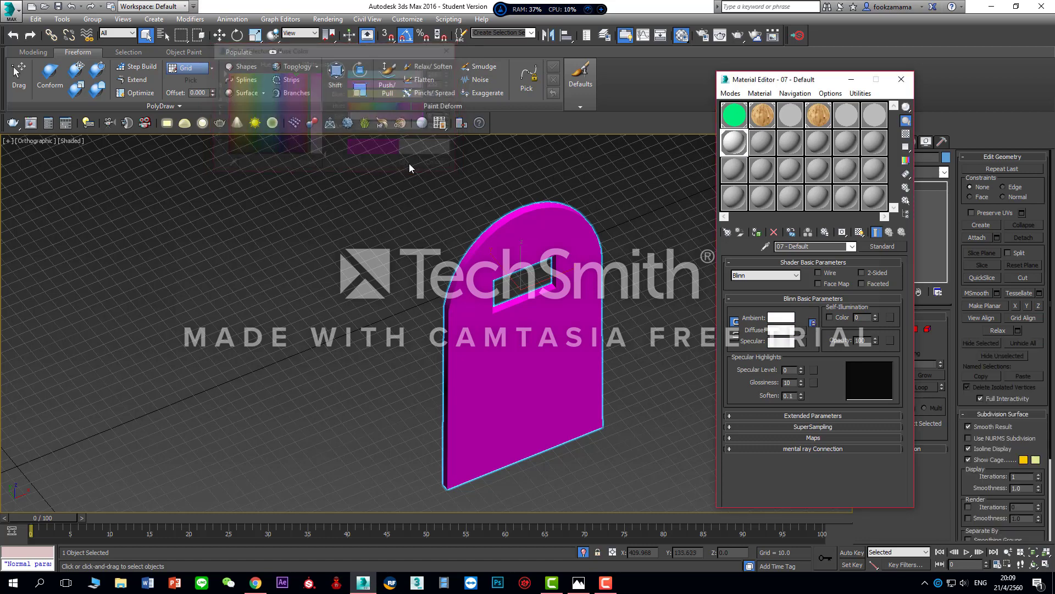
{"action": "left_click", "coordinate": [754, 231]}
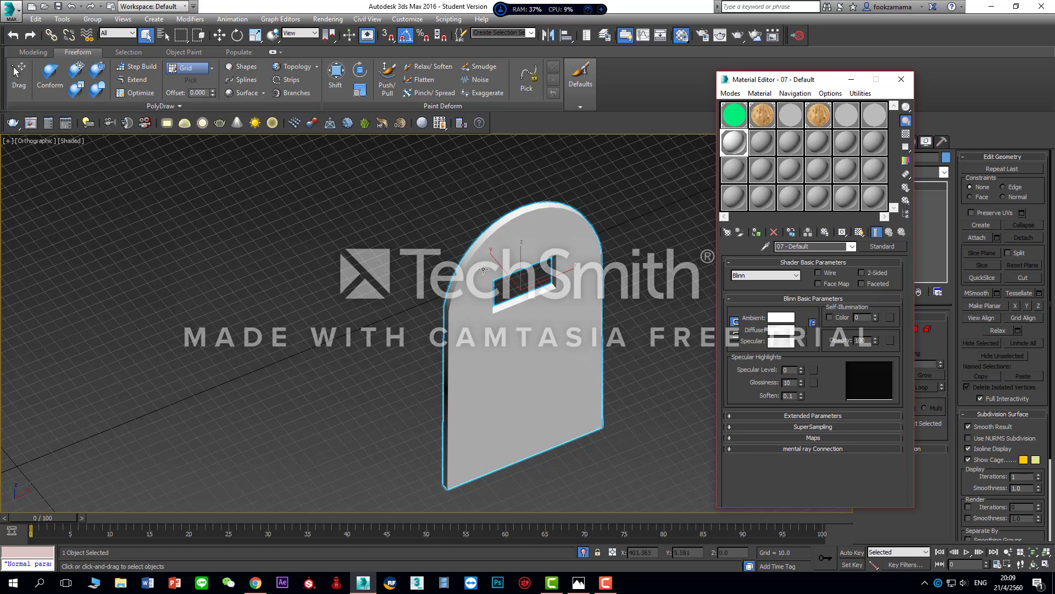
- Export the selected door as door.FBX to the Desktop's moo folder, replacing the existing file and accepting the current FBX export settings
{"action": "left_click", "coordinate": [18, 13]}
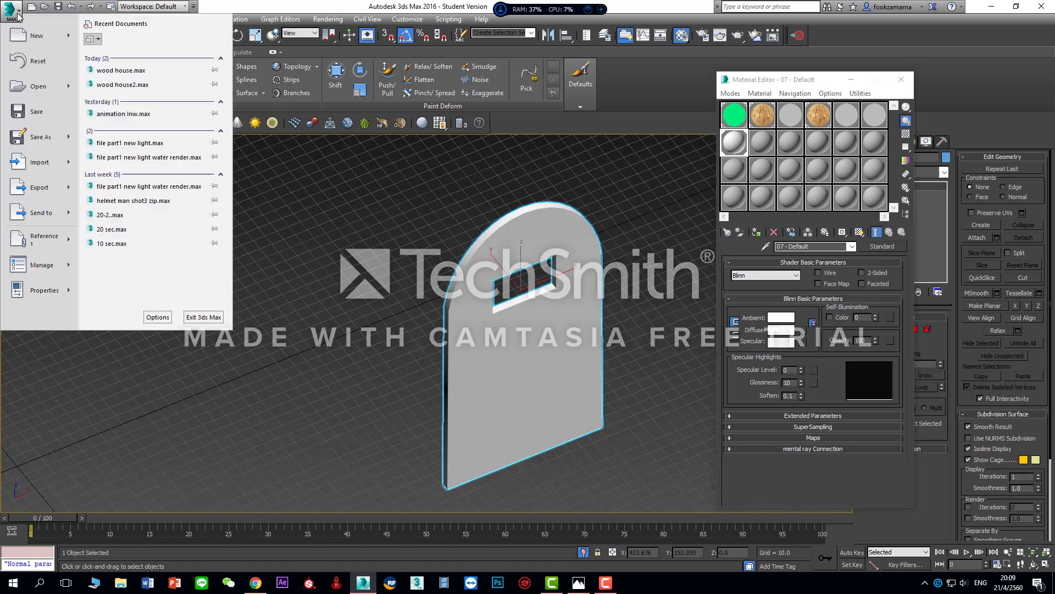
{"action": "mouse_move", "coordinate": [69, 187]}
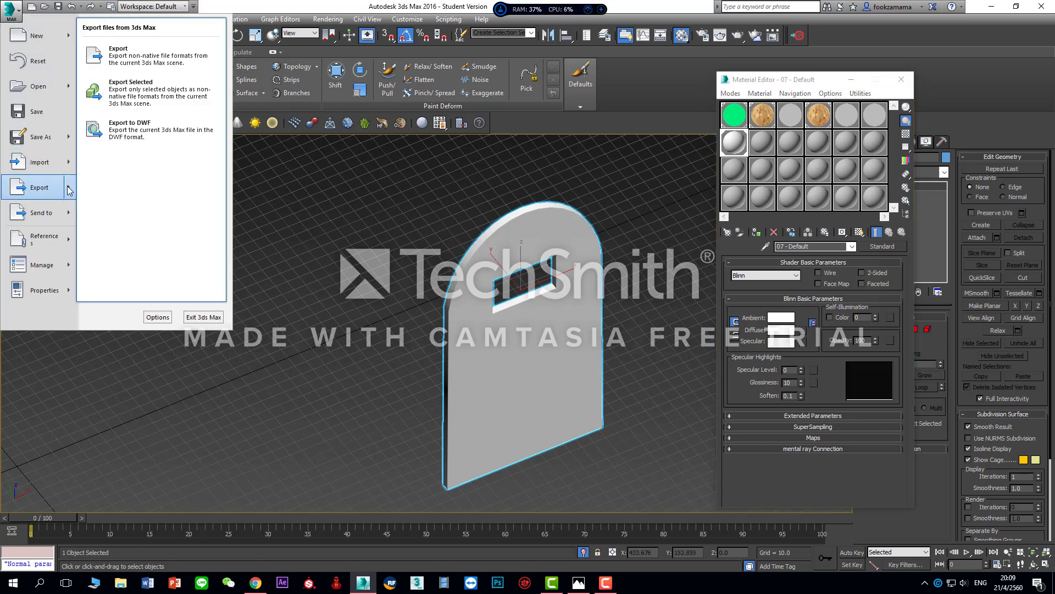
{"action": "left_click", "coordinate": [100, 101]}
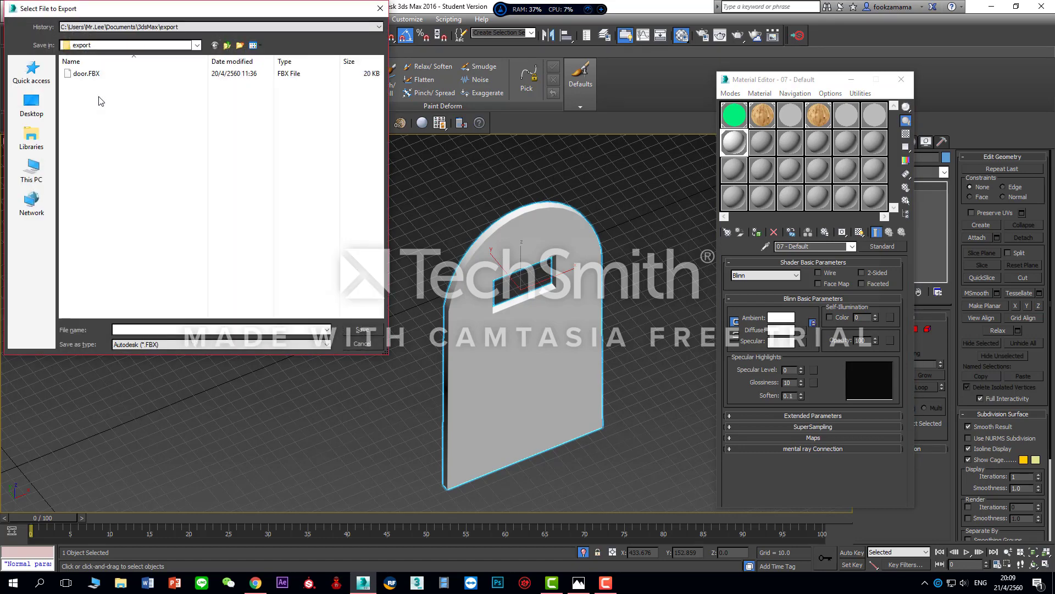
{"action": "left_click", "coordinate": [88, 73]}
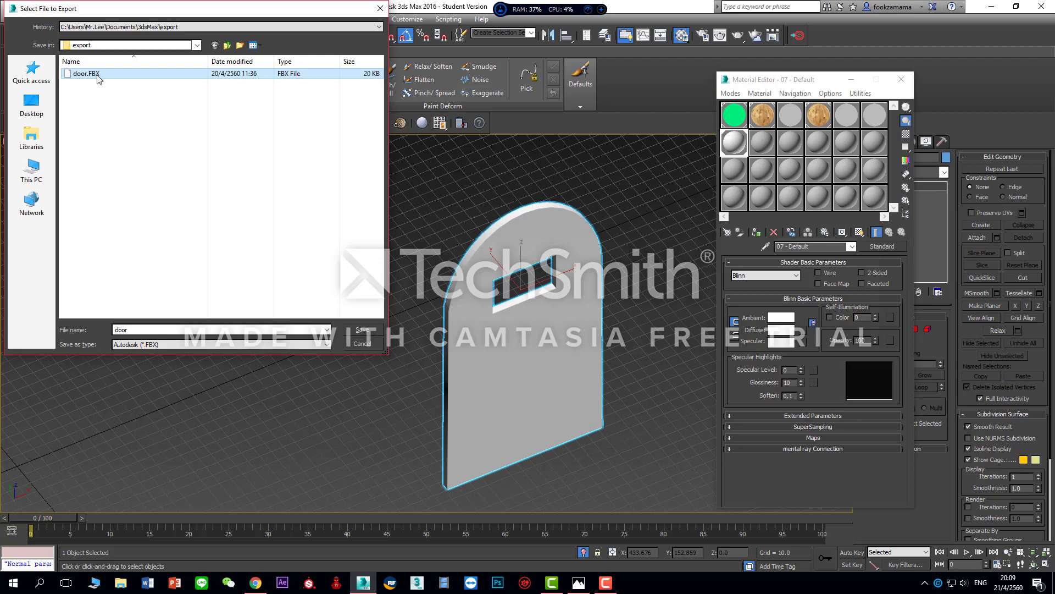
{"action": "left_click", "coordinate": [38, 105]}
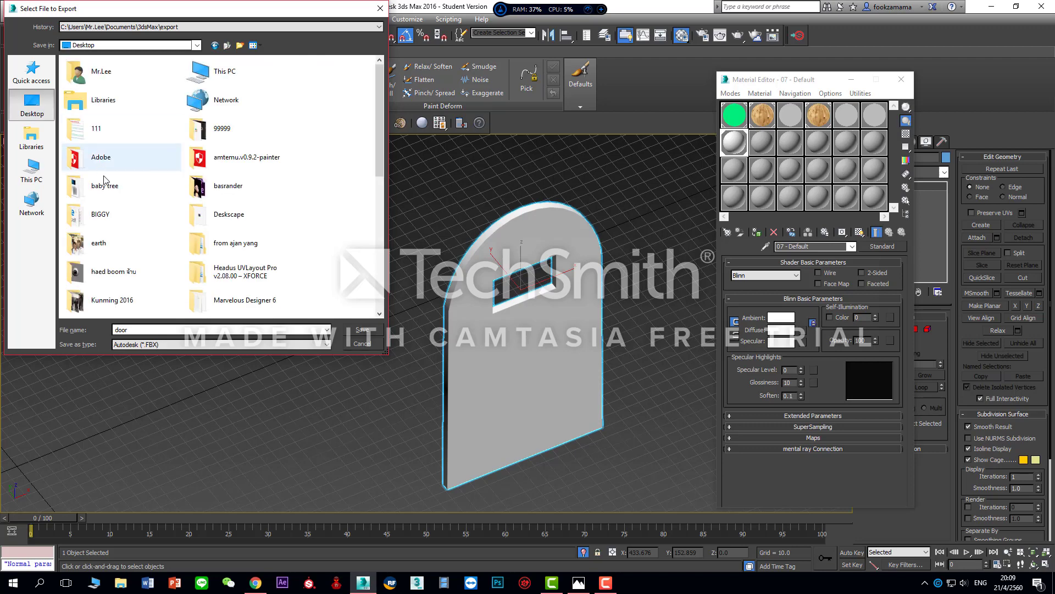
{"action": "scroll", "coordinate": [99, 160], "scroll_direction": "down", "scroll_amount": 5}
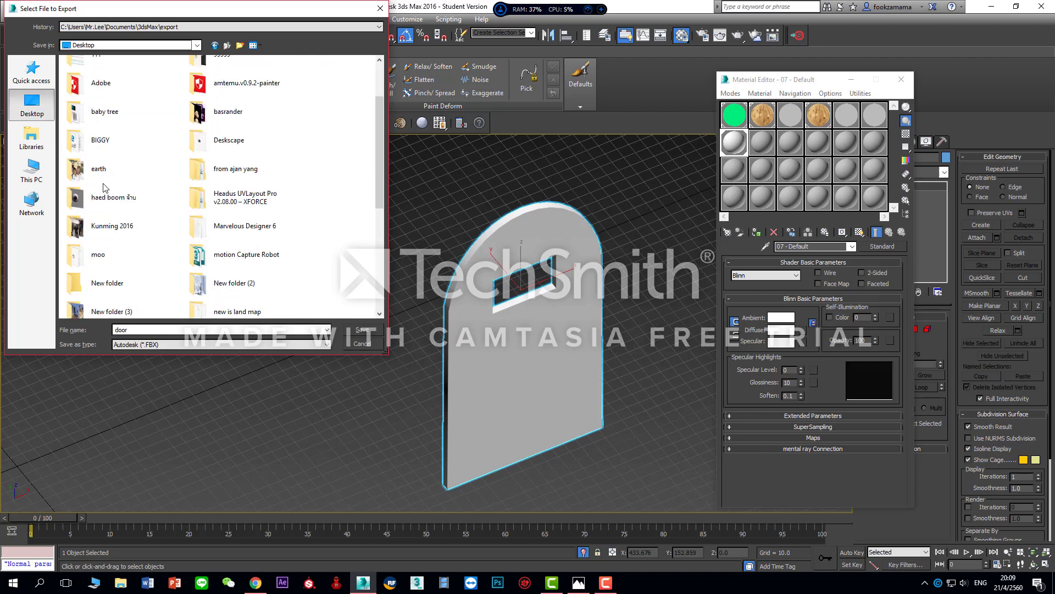
{"action": "double_click", "coordinate": [104, 113]}
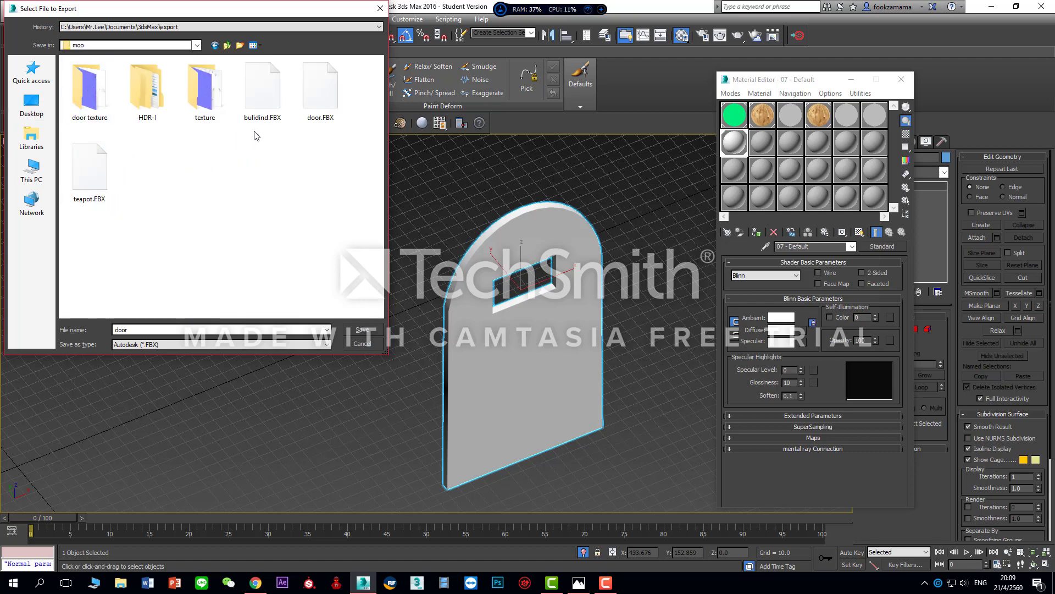
{"action": "left_click", "coordinate": [323, 102]}
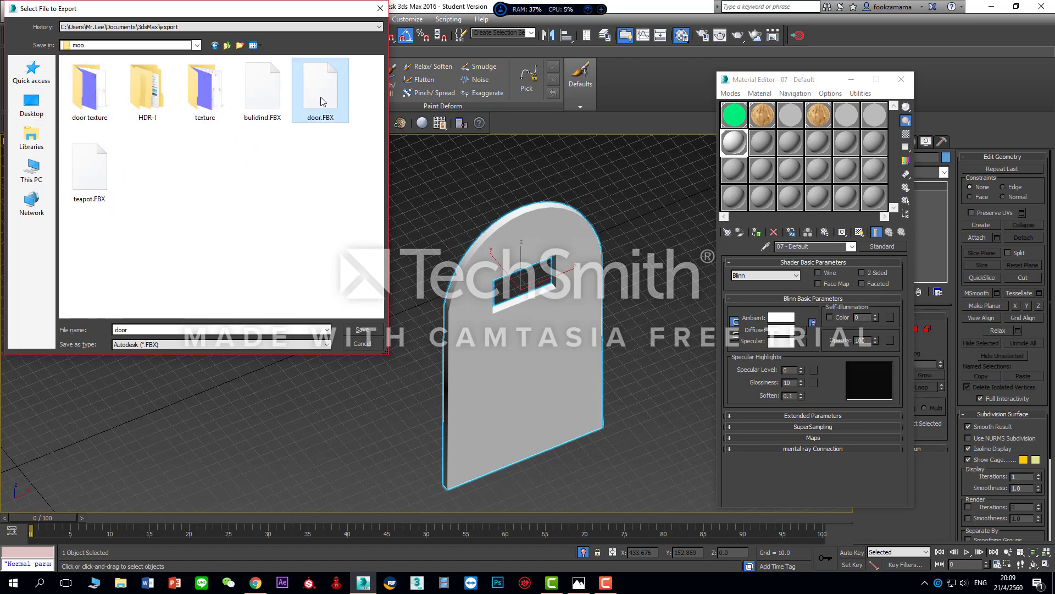
{"action": "left_click", "coordinate": [373, 333]}
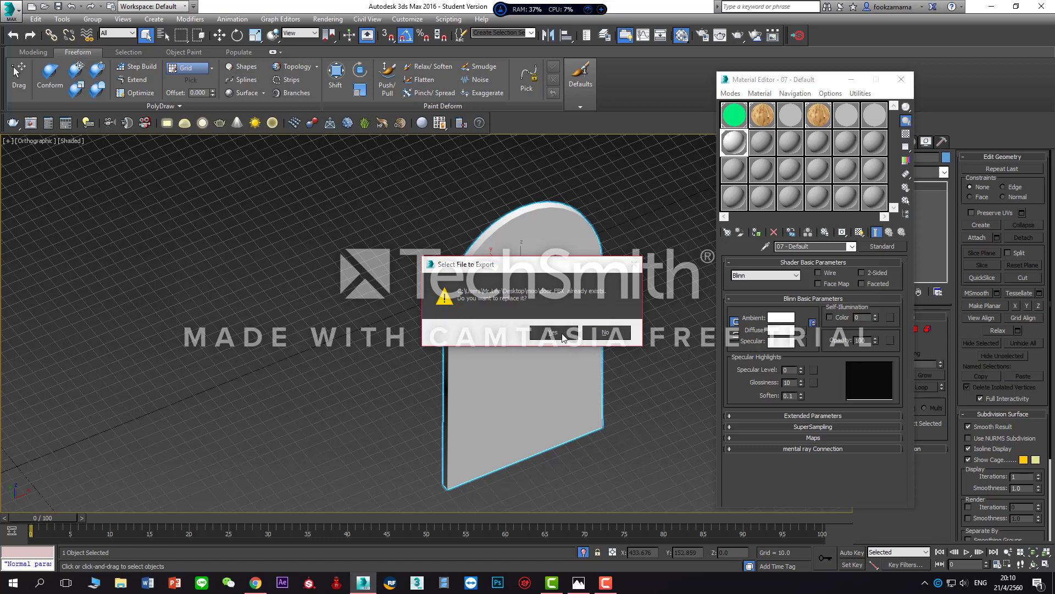
{"action": "left_click", "coordinate": [563, 333]}
{"action": "left_click", "coordinate": [632, 434]}
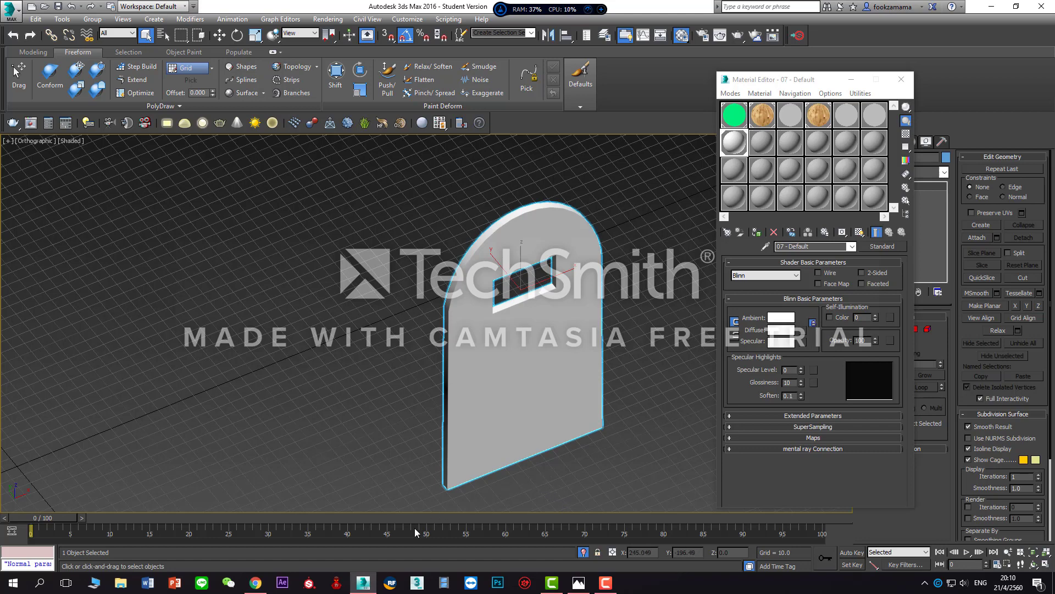
- Launch Substance Painter and dismiss the new-version notice and the welcome window
{"action": "left_click", "coordinate": [309, 583]}
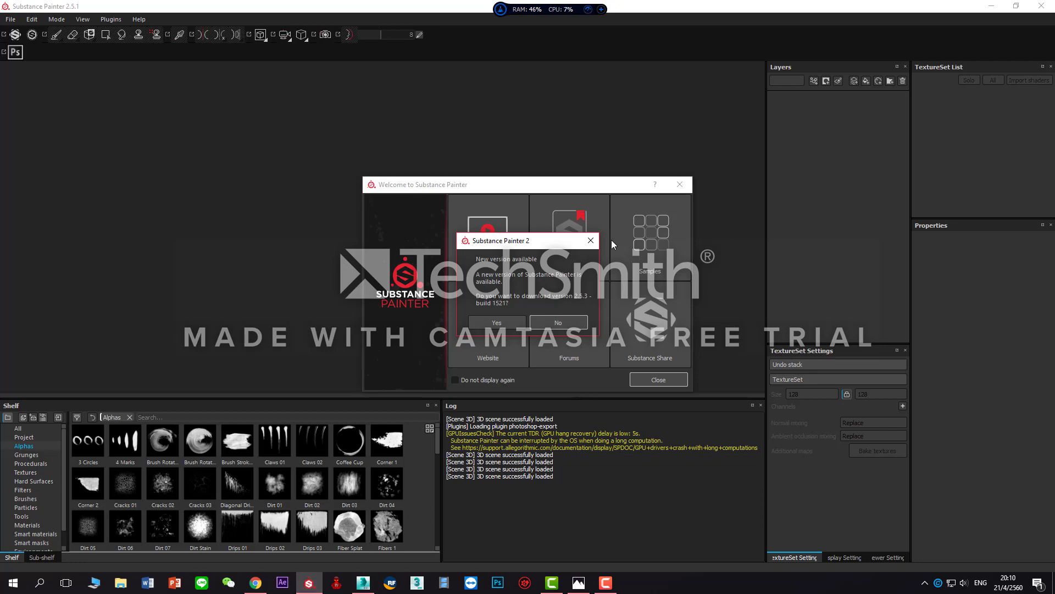
{"action": "left_click", "coordinate": [592, 242]}
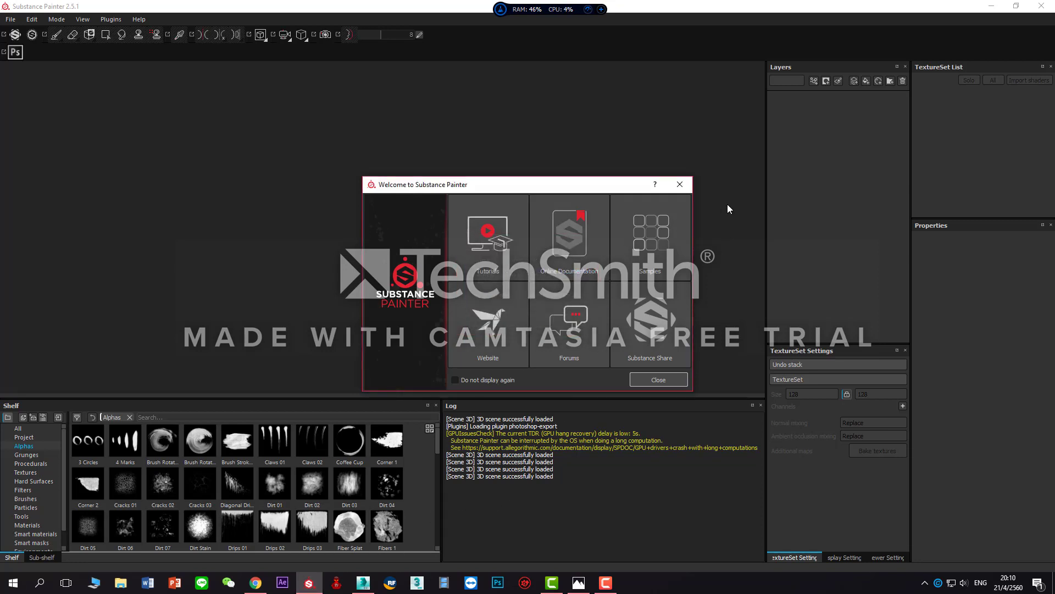
{"action": "left_click", "coordinate": [689, 186]}
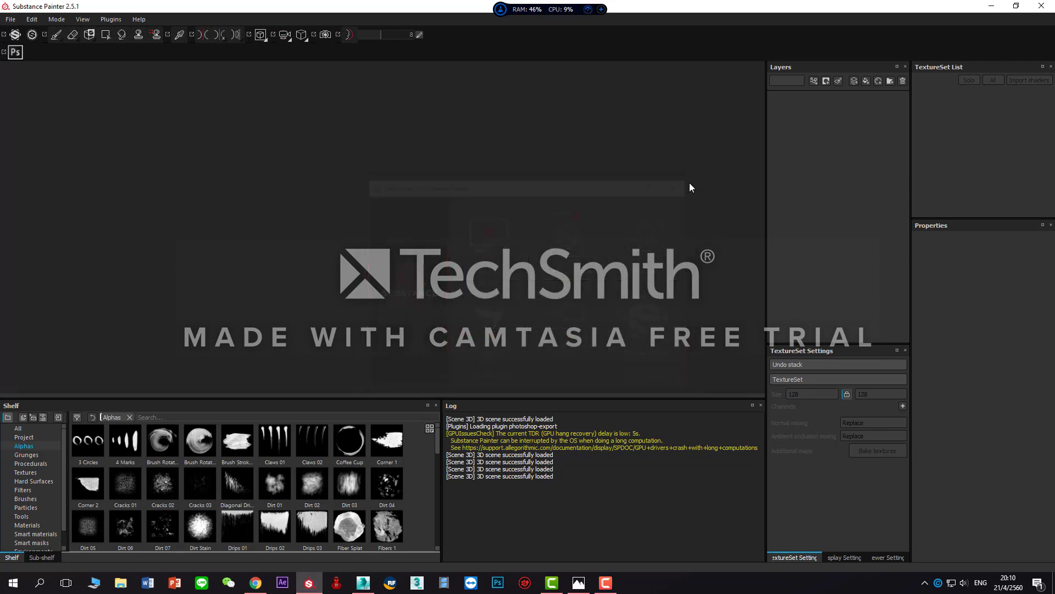
- Set up a new project using door.FBX from the moo folder as the mesh, with a 2048 document resolution
{"action": "left_click", "coordinate": [12, 20]}
{"action": "left_click", "coordinate": [19, 32]}
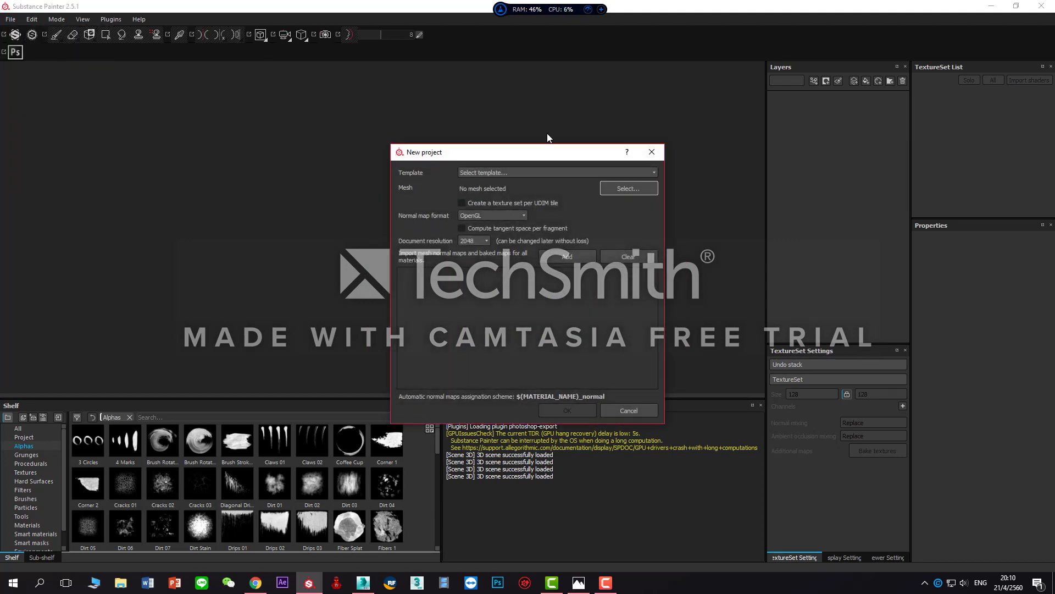
{"action": "left_click", "coordinate": [632, 190]}
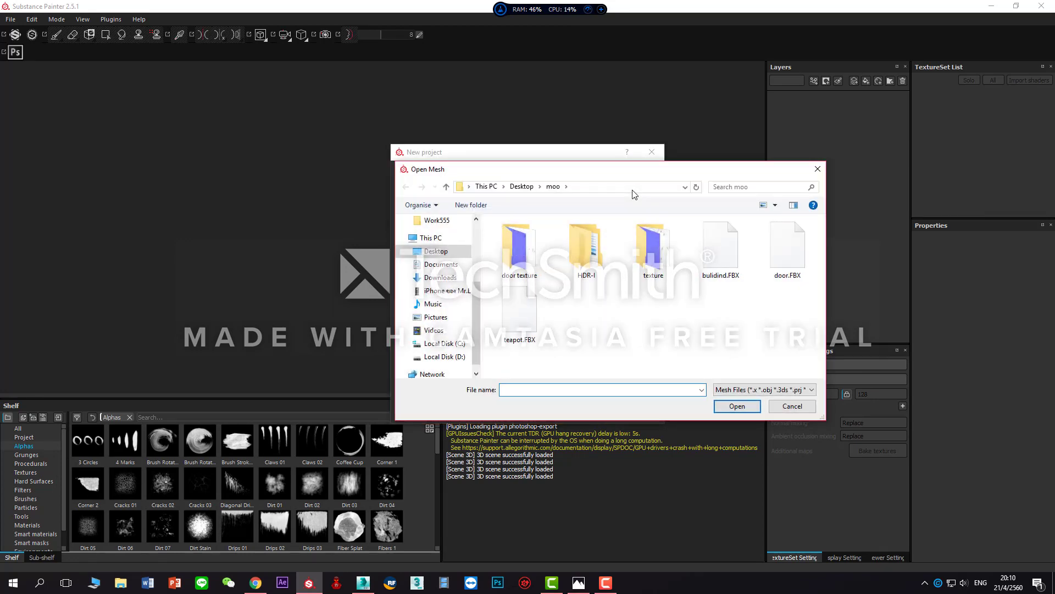
{"action": "left_click", "coordinate": [785, 255]}
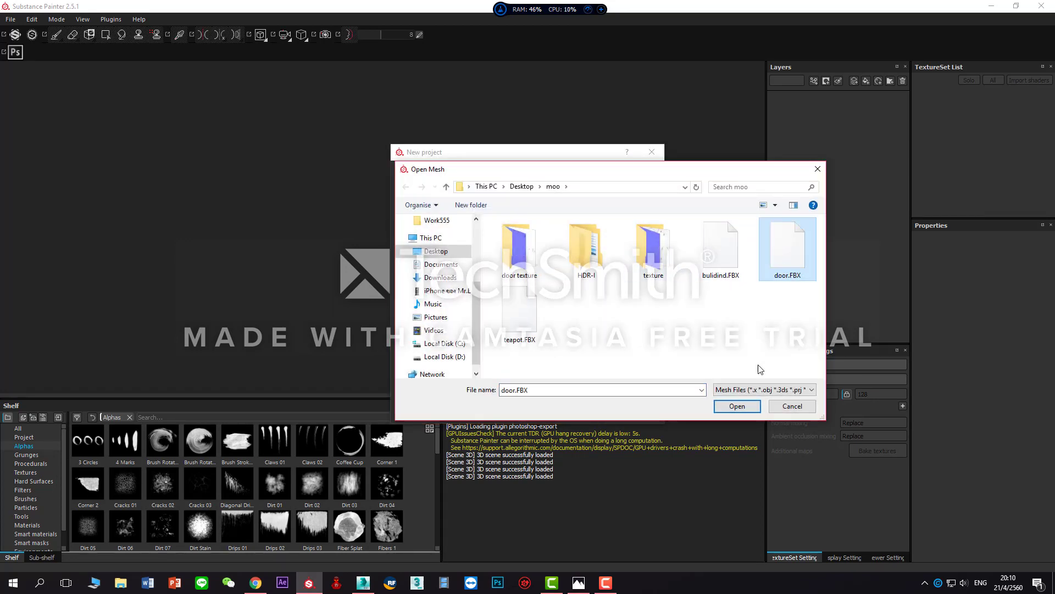
{"action": "left_click", "coordinate": [737, 406]}
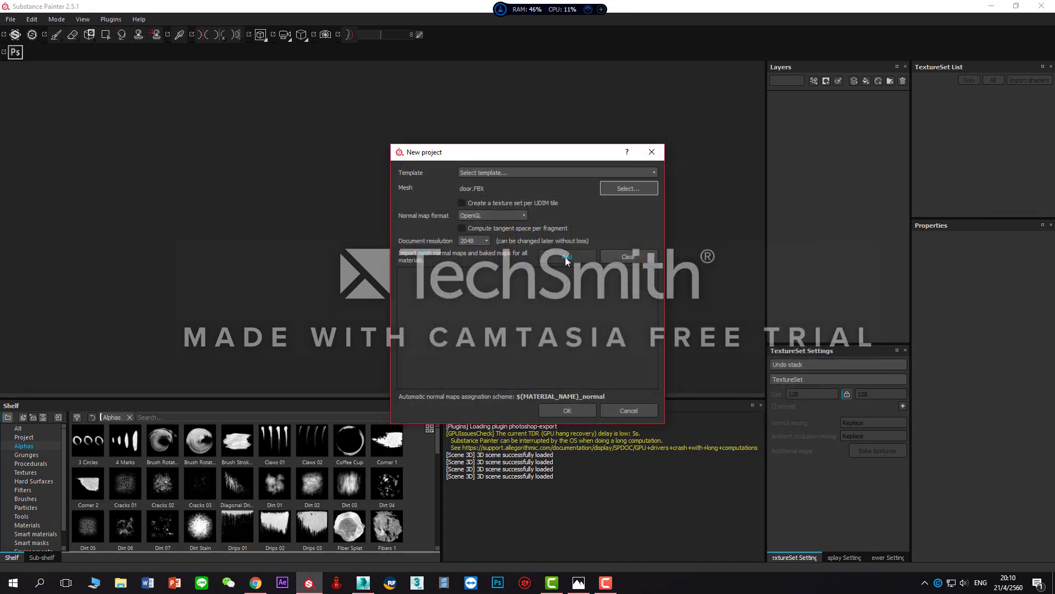
{"action": "left_click", "coordinate": [486, 240]}
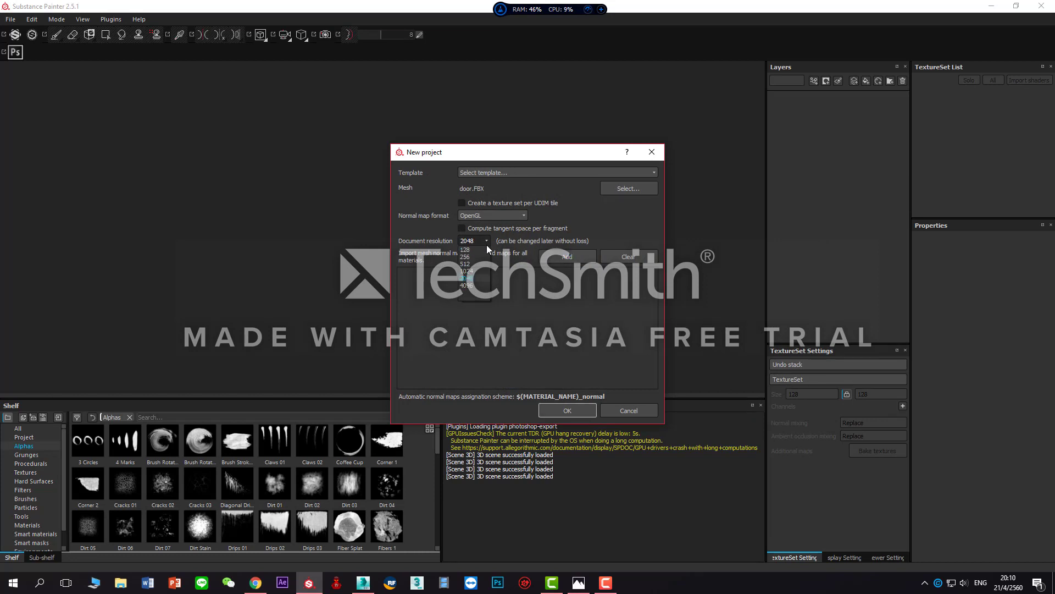
{"action": "left_click", "coordinate": [481, 279]}
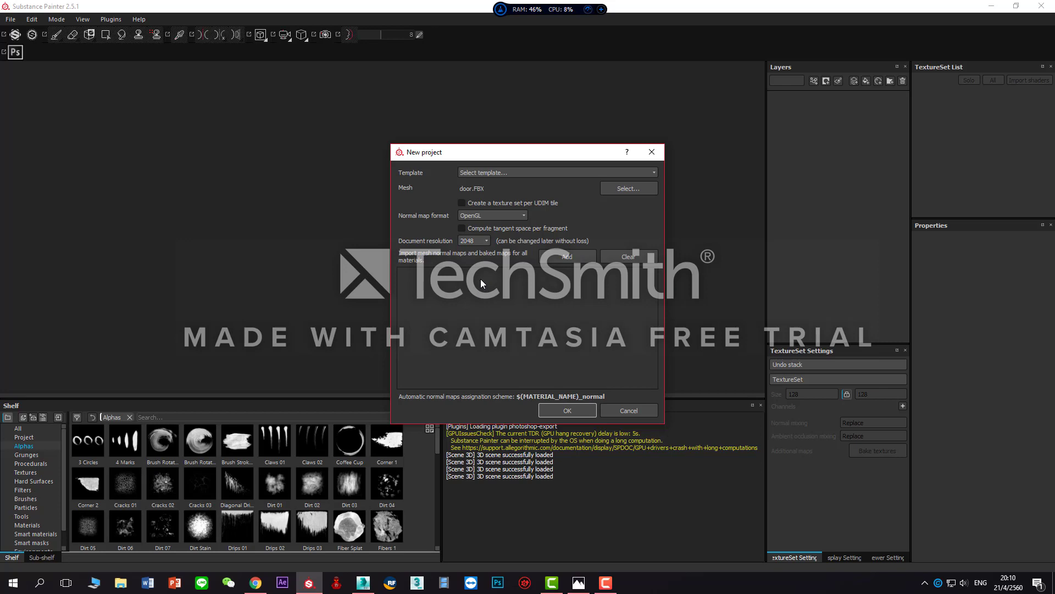
- Add the doorDiffuseMap image from the moo folder to the new project's imported maps and create the project
{"action": "left_click", "coordinate": [563, 258]}
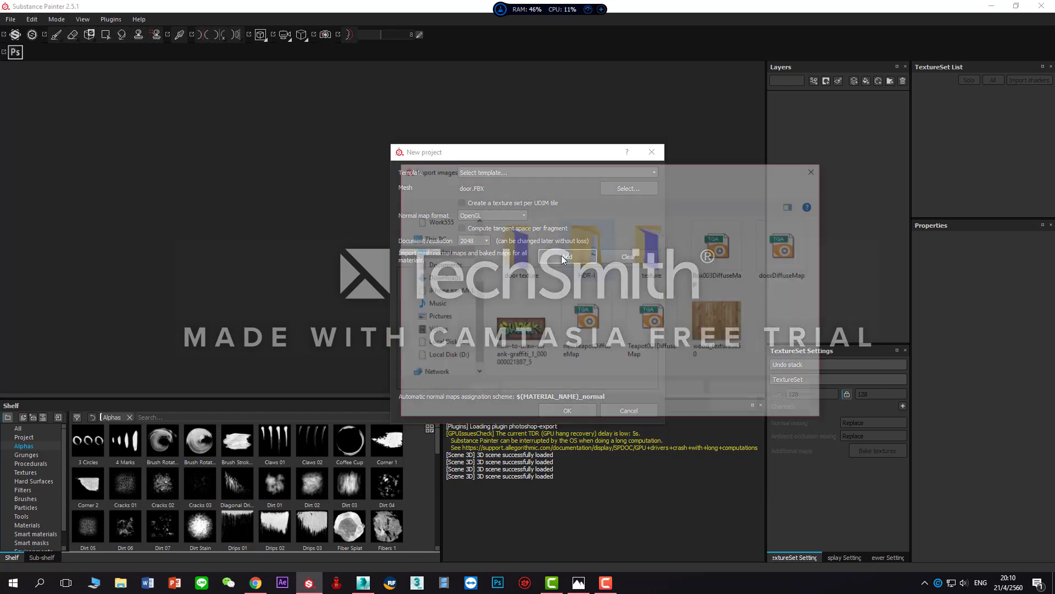
{"action": "left_click", "coordinate": [790, 254]}
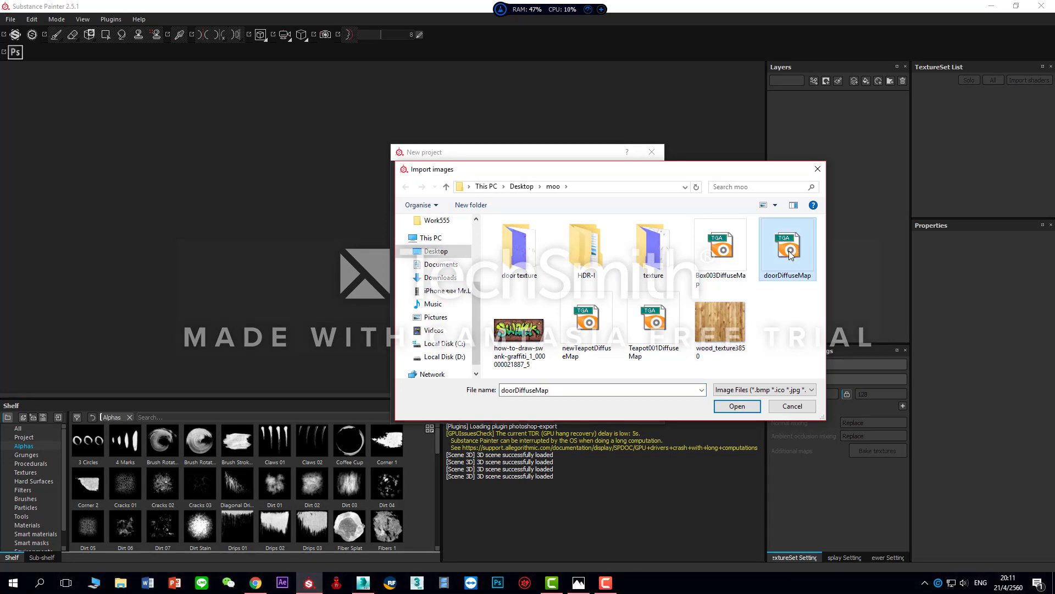
{"action": "left_click", "coordinate": [737, 406]}
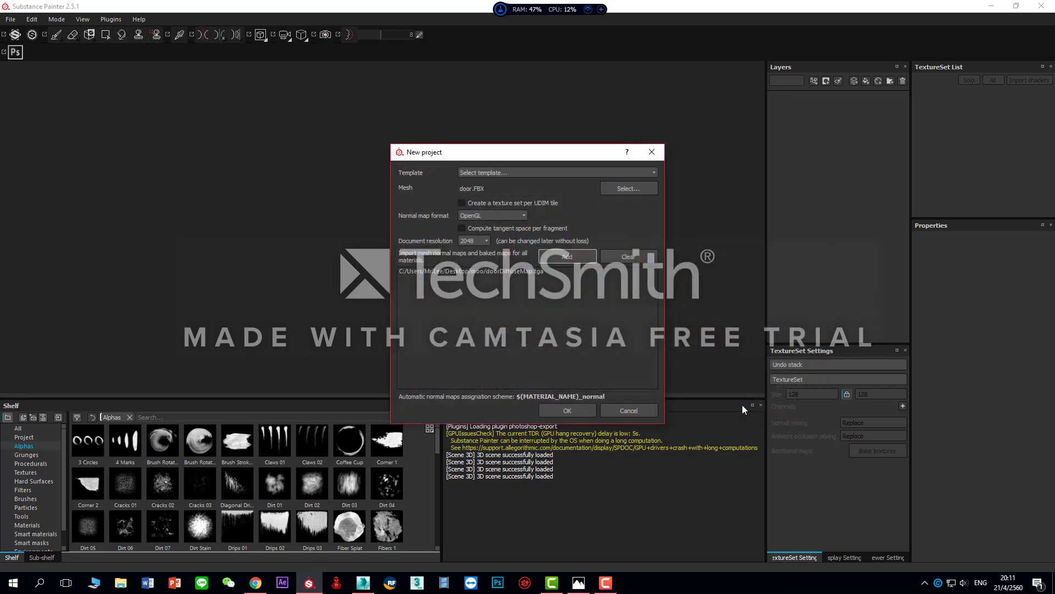
{"action": "left_click", "coordinate": [586, 411]}
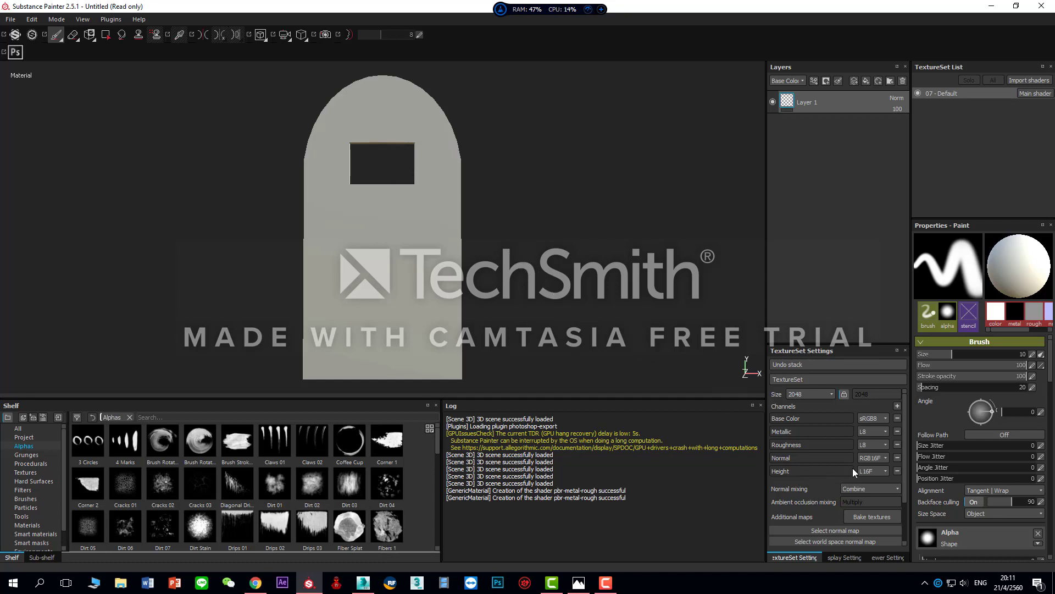
- Assign doorDiffuseMap as the ID map in the door's texture set
{"action": "left_click_drag", "start_coordinate": [906, 466], "coordinate": [905, 509]}
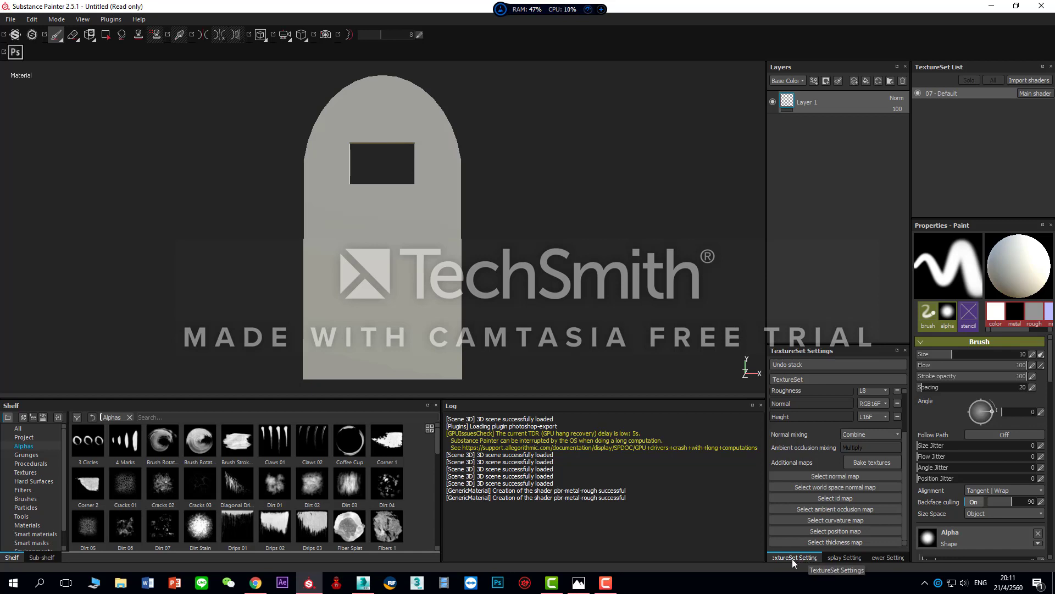
{"action": "left_click", "coordinate": [829, 498]}
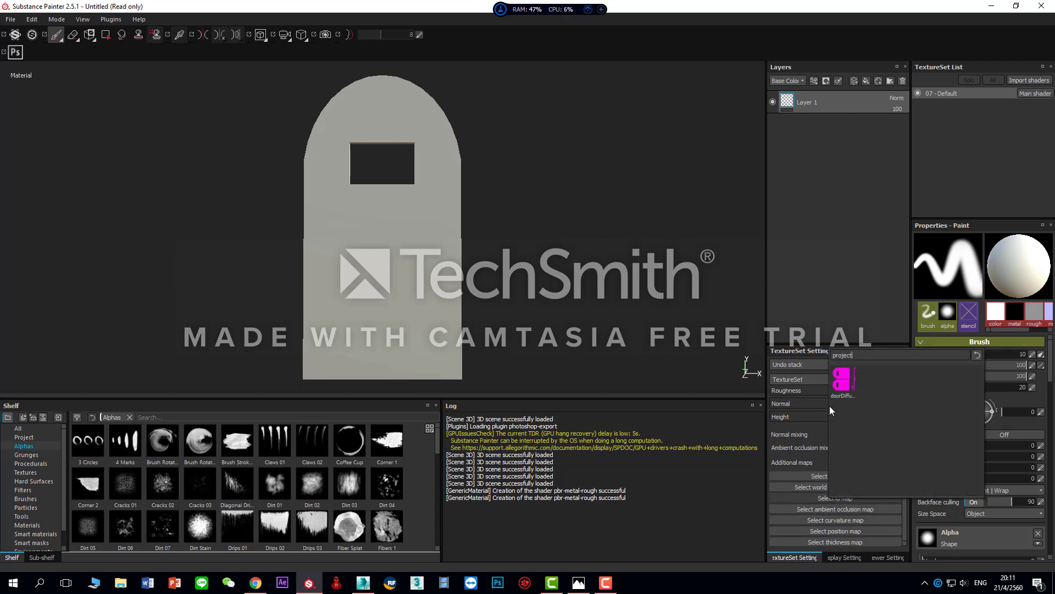
{"action": "left_click", "coordinate": [841, 382]}
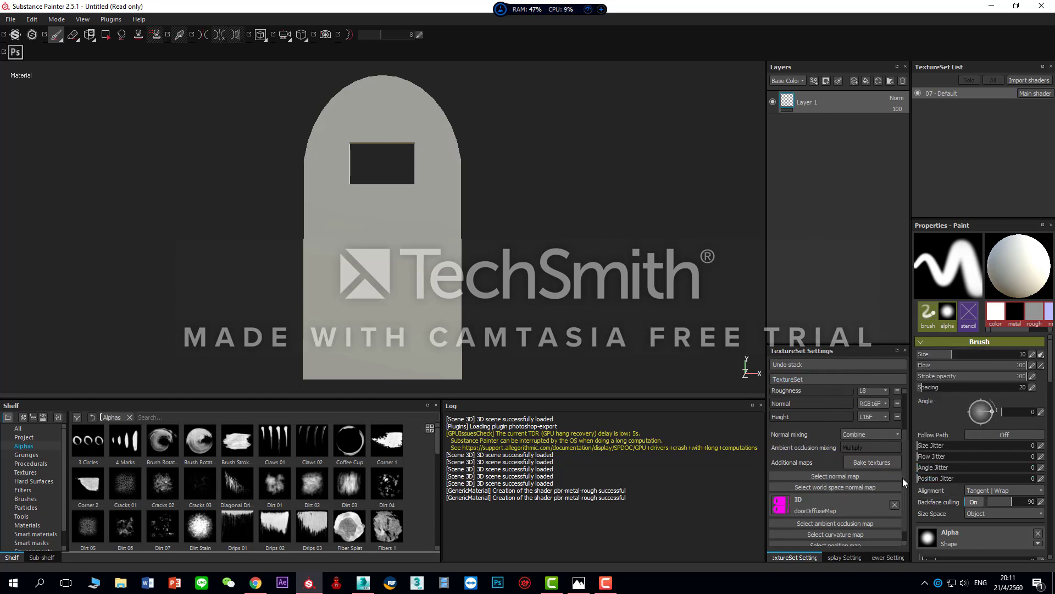
{"action": "left_click_drag", "start_coordinate": [903, 477], "coordinate": [908, 509]}
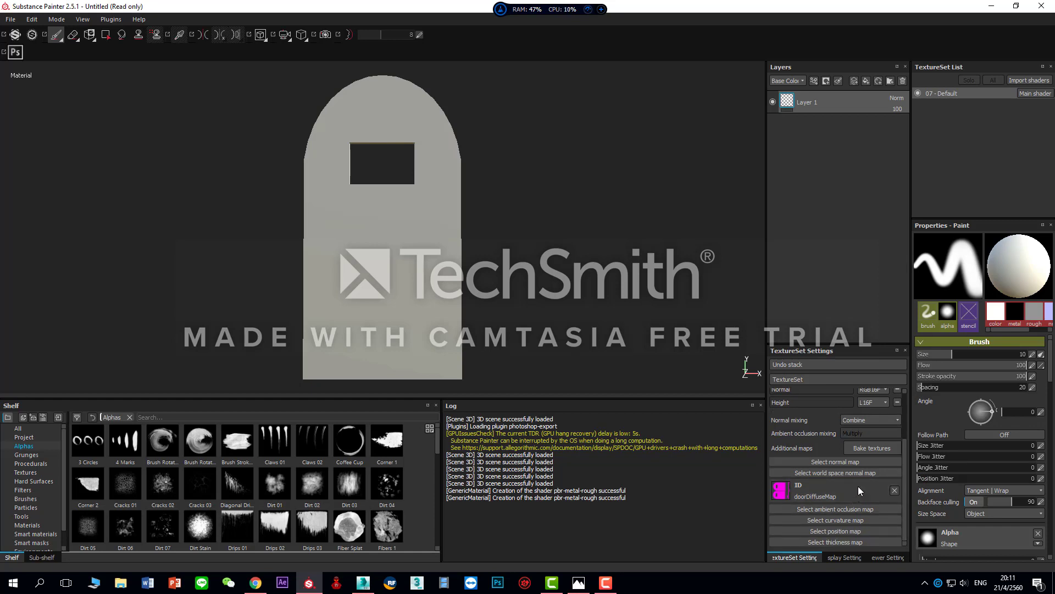
- Bake all additional maps except ID for the 07 - Default texture set, close the completion notice and check the baked maps
{"action": "left_click", "coordinate": [863, 450]}
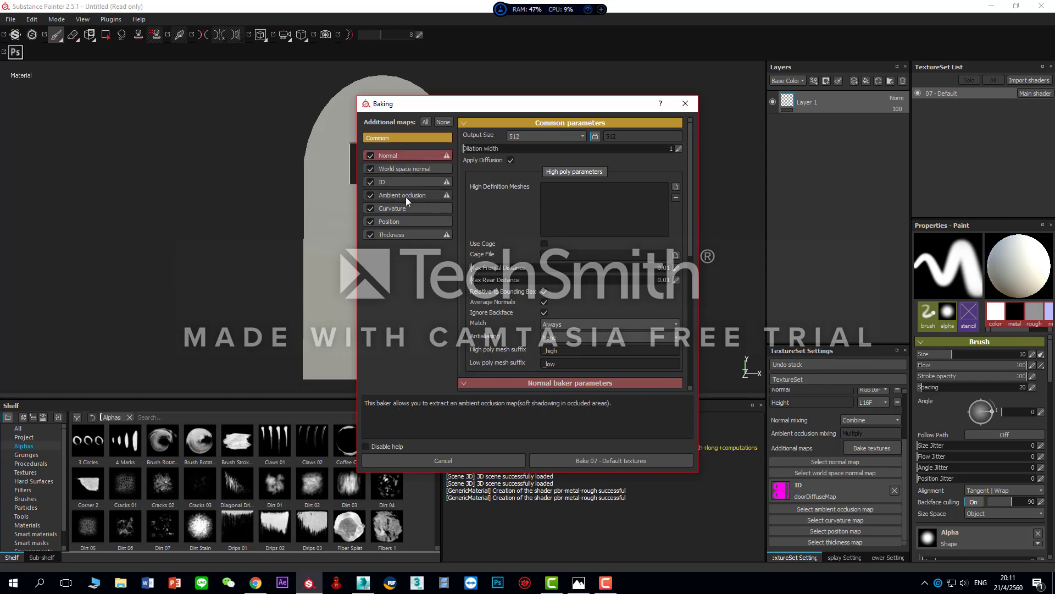
{"action": "left_click", "coordinate": [371, 183]}
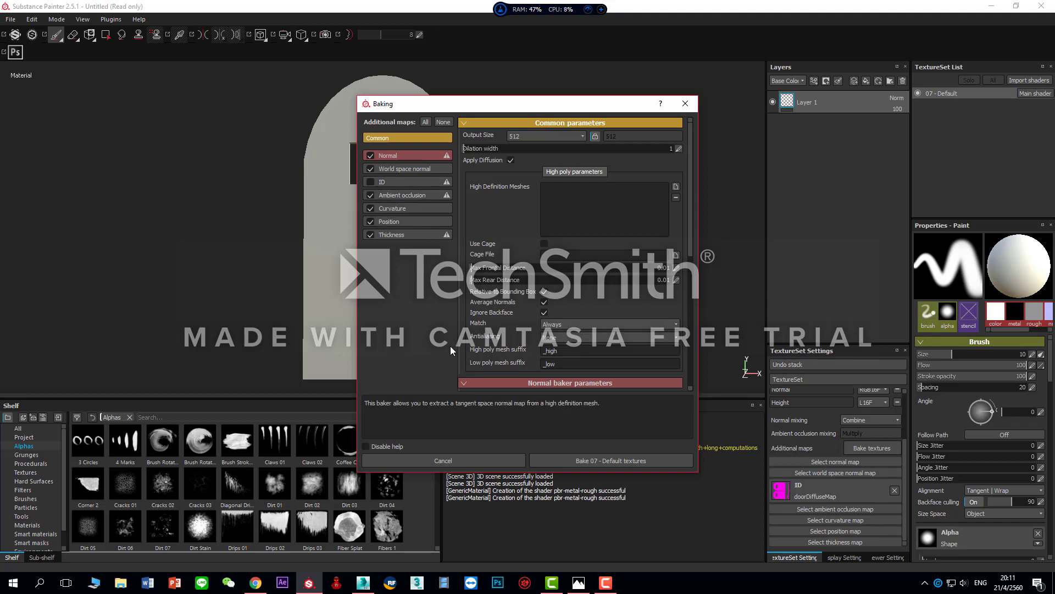
{"action": "left_click", "coordinate": [623, 463]}
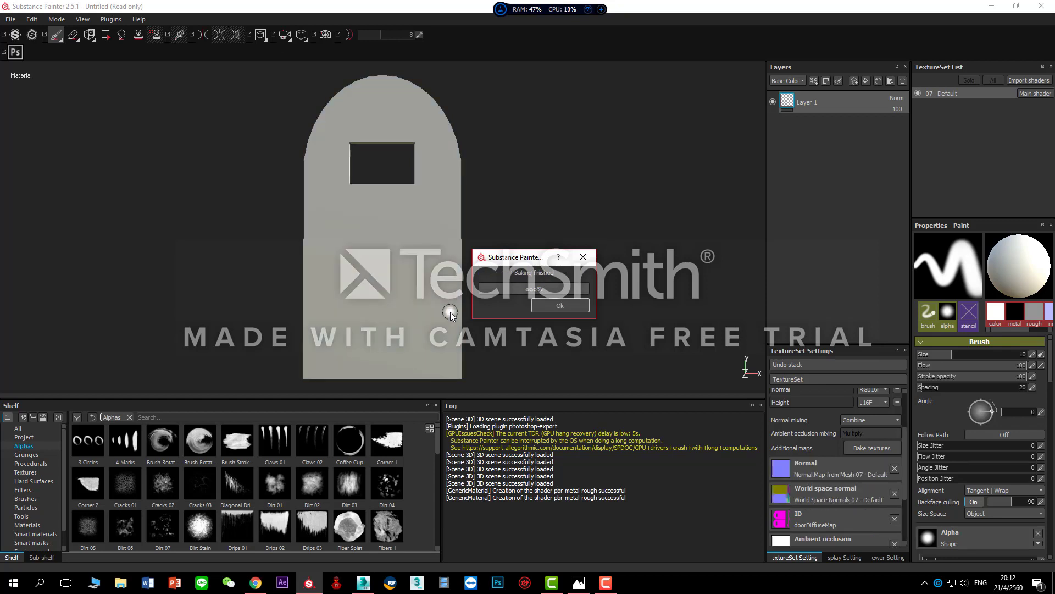
{"action": "key", "text": "Return"}
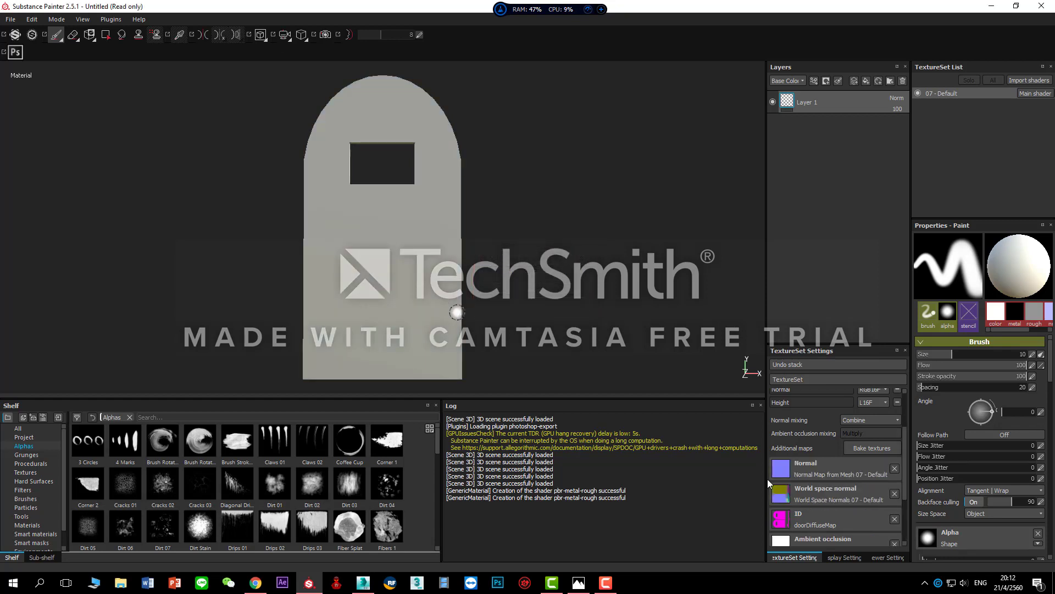
{"action": "scroll", "coordinate": [869, 485], "scroll_direction": "down", "scroll_amount": 1}
{"action": "scroll", "coordinate": [869, 489], "scroll_direction": "down", "scroll_amount": 2}
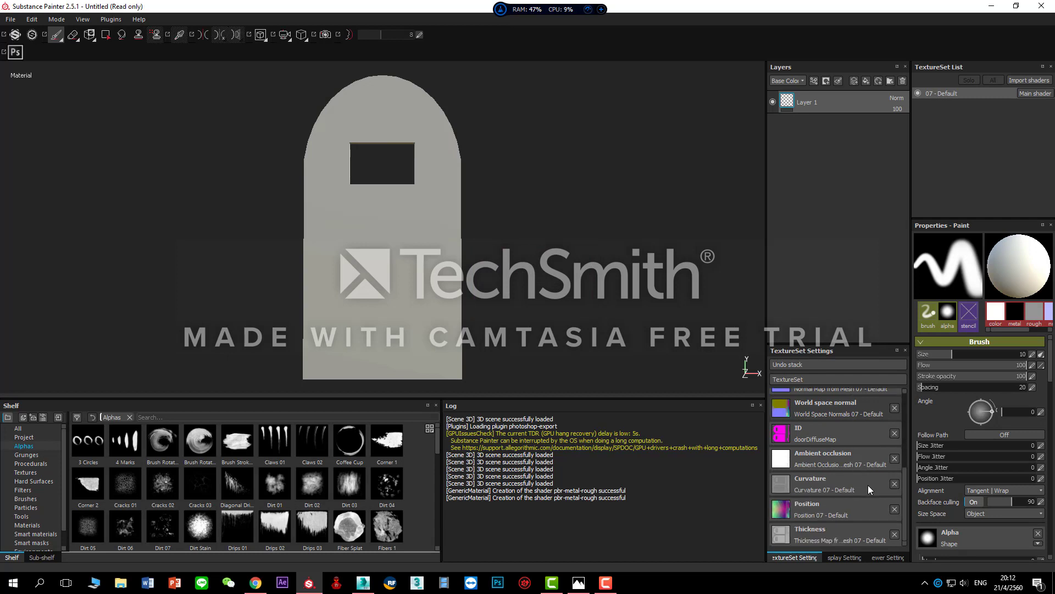
{"action": "scroll", "coordinate": [869, 485], "scroll_direction": "up", "scroll_amount": 1}
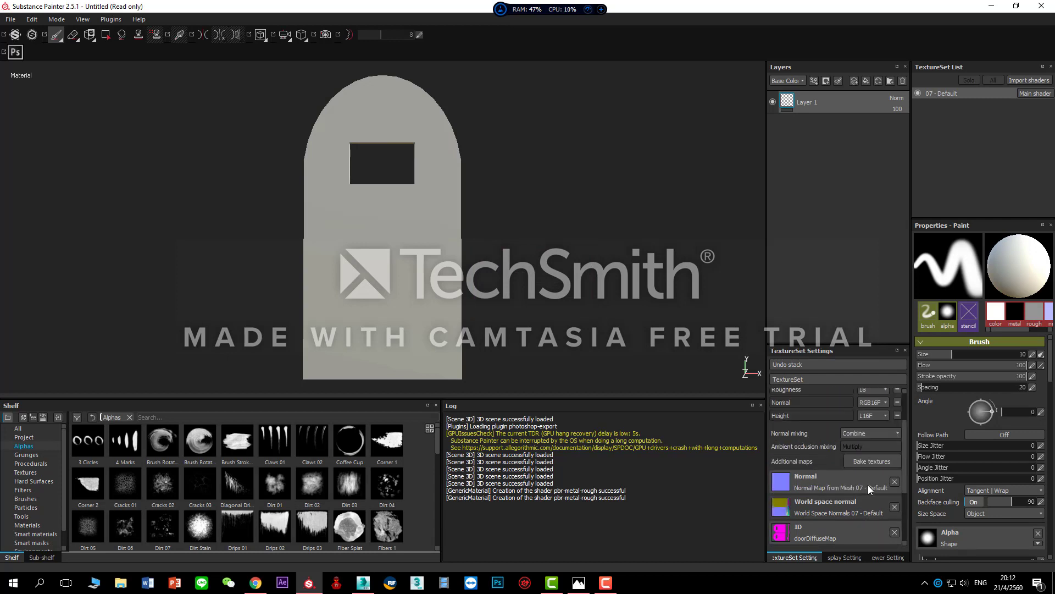
{"action": "scroll", "coordinate": [868, 486], "scroll_direction": "down", "scroll_amount": 1}
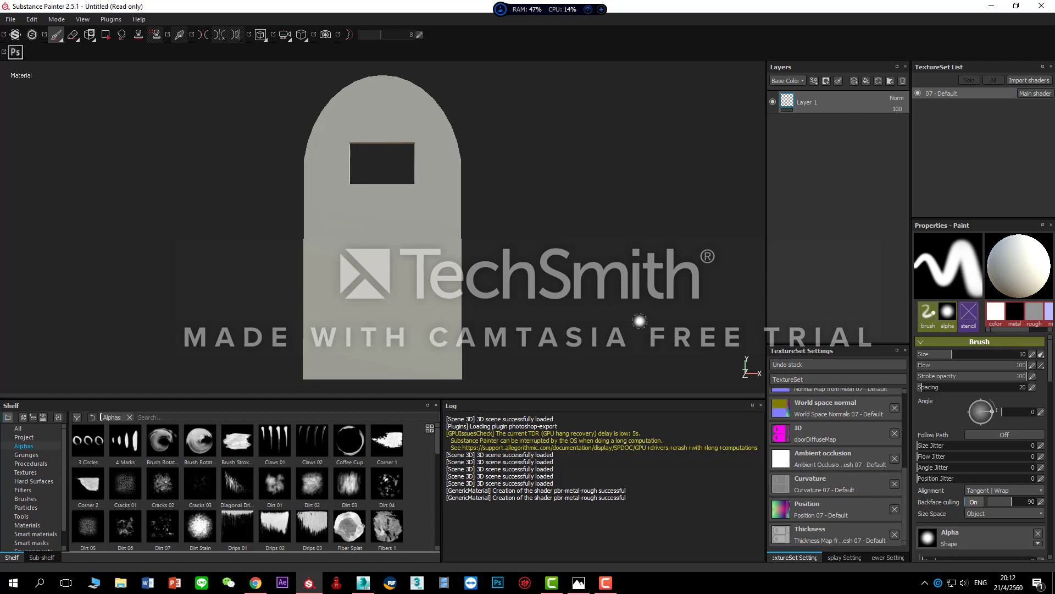
{"action": "left_click_drag", "start_coordinate": [619, 316], "coordinate": [511, 296], "text": "alt"}
{"action": "mouse_move", "coordinate": [511, 297]}
{"action": "middle_mouse_down", "text": "alt"}
{"action": "mouse_move", "coordinate": [529, 307]}
{"action": "mouse_move", "coordinate": [465, 304]}
{"action": "mouse_move", "coordinate": [548, 289]}
{"action": "mouse_move", "coordinate": [535, 277]}
{"action": "mouse_move", "coordinate": [553, 300]}
{"action": "mouse_move", "coordinate": [524, 300]}
{"action": "middle_mouse_up", "text": "alt"}
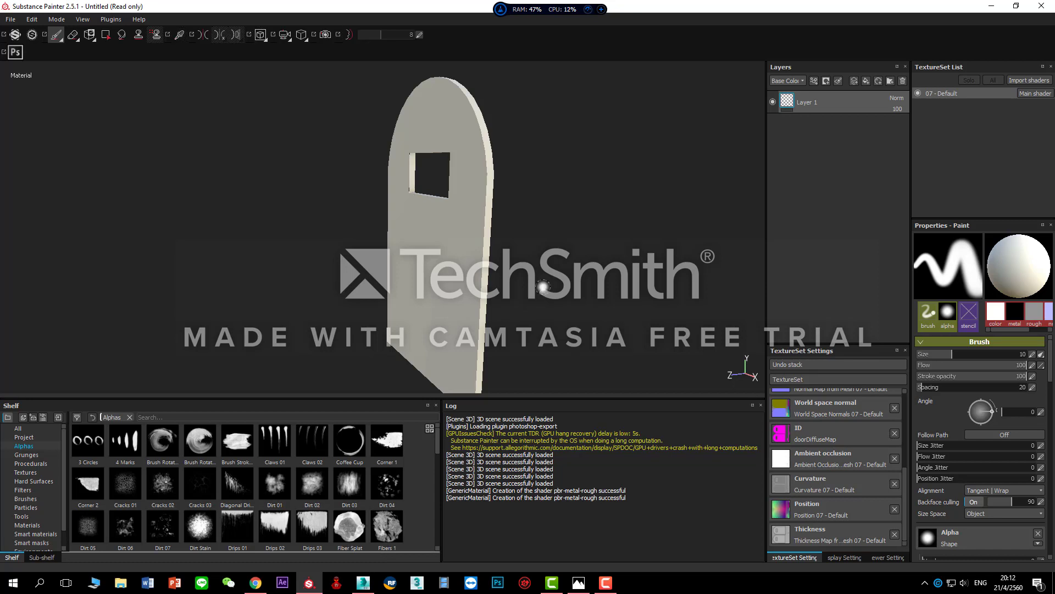
- Delete the existing paint layer and add an empty folder to the layer stack
{"action": "mouse_move", "coordinate": [546, 284]}
{"action": "right_mouse_down", "text": "alt"}
{"action": "mouse_move", "coordinate": [543, 308]}
{"action": "mouse_move", "coordinate": [546, 297]}
{"action": "right_mouse_up", "text": "alt"}
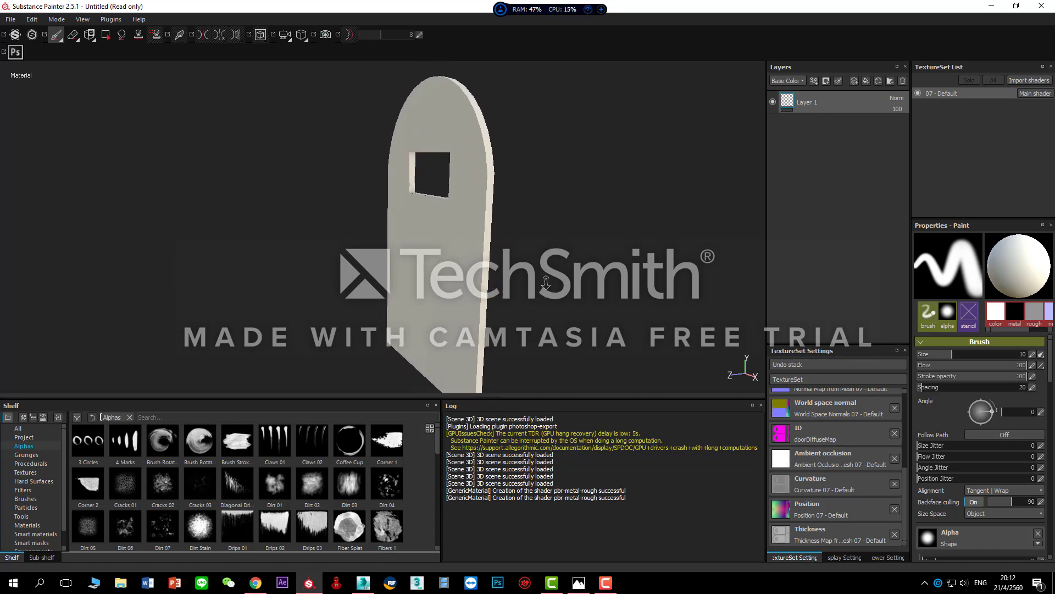
{"action": "mouse_move", "coordinate": [560, 287]}
{"action": "left_mouse_down", "text": "alt"}
{"action": "mouse_move", "coordinate": [347, 285]}
{"action": "mouse_move", "coordinate": [598, 303]}
{"action": "mouse_move", "coordinate": [577, 300]}
{"action": "left_mouse_up", "text": "alt"}
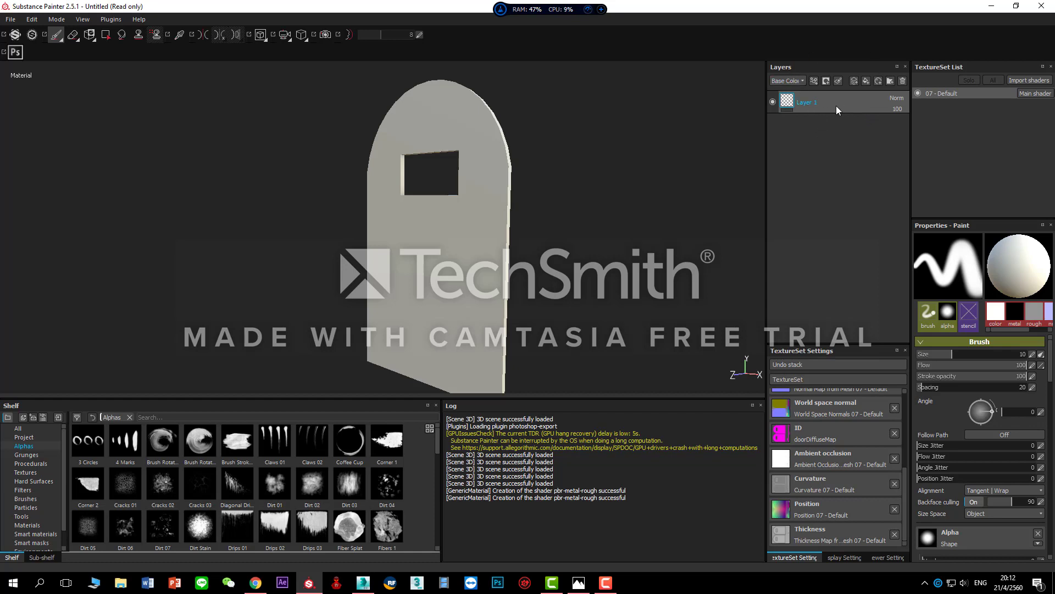
{"action": "left_click", "coordinate": [903, 81]}
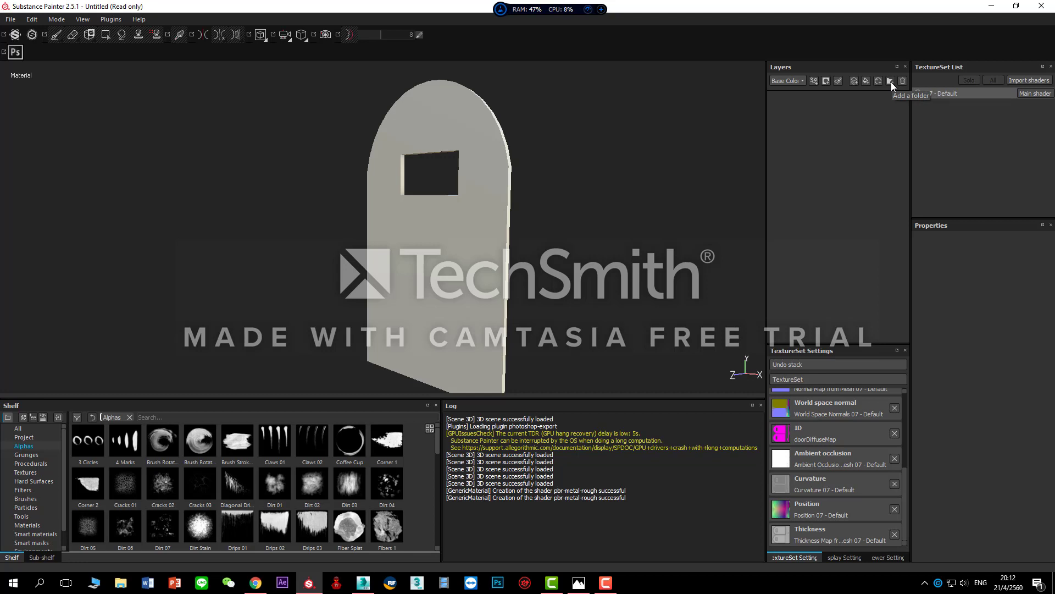
{"action": "left_click", "coordinate": [891, 80]}
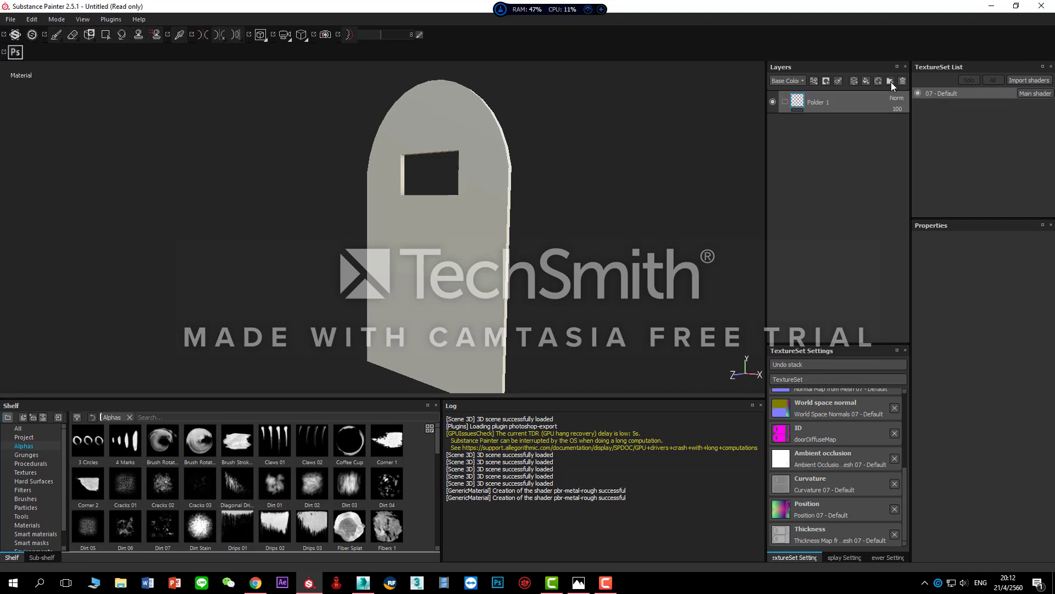
- Give the folder a mask with color selection and pick the magenta ID color on the door
{"action": "left_click", "coordinate": [826, 80]}
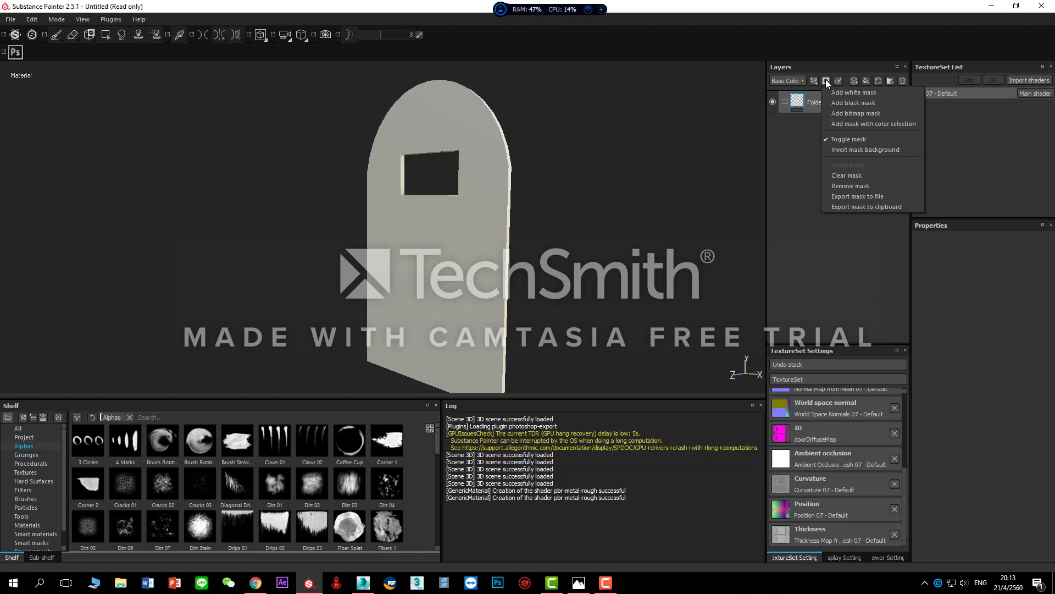
{"action": "left_click", "coordinate": [846, 124]}
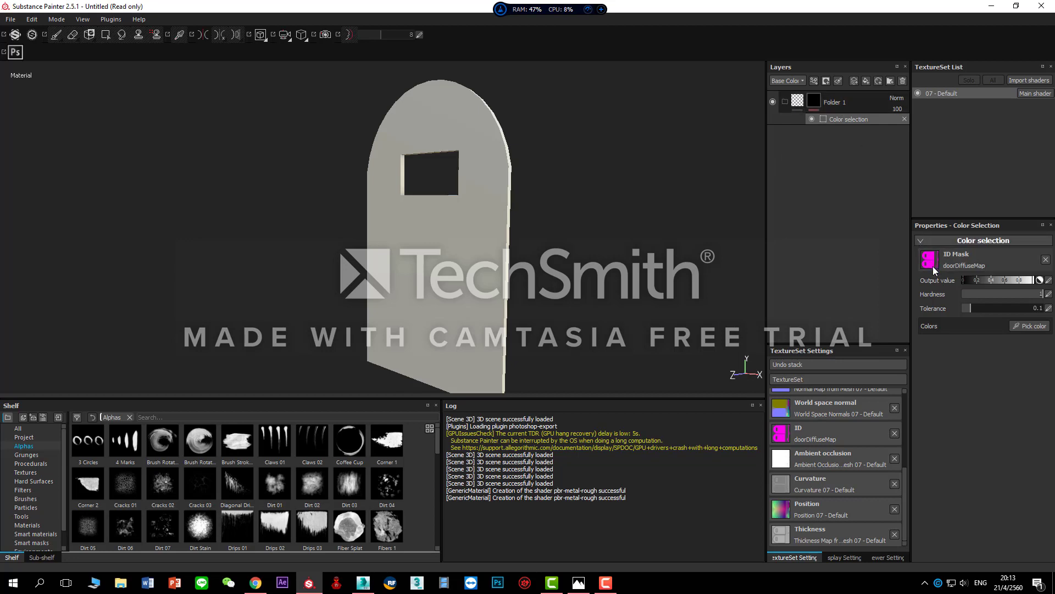
{"action": "left_click", "coordinate": [1033, 327]}
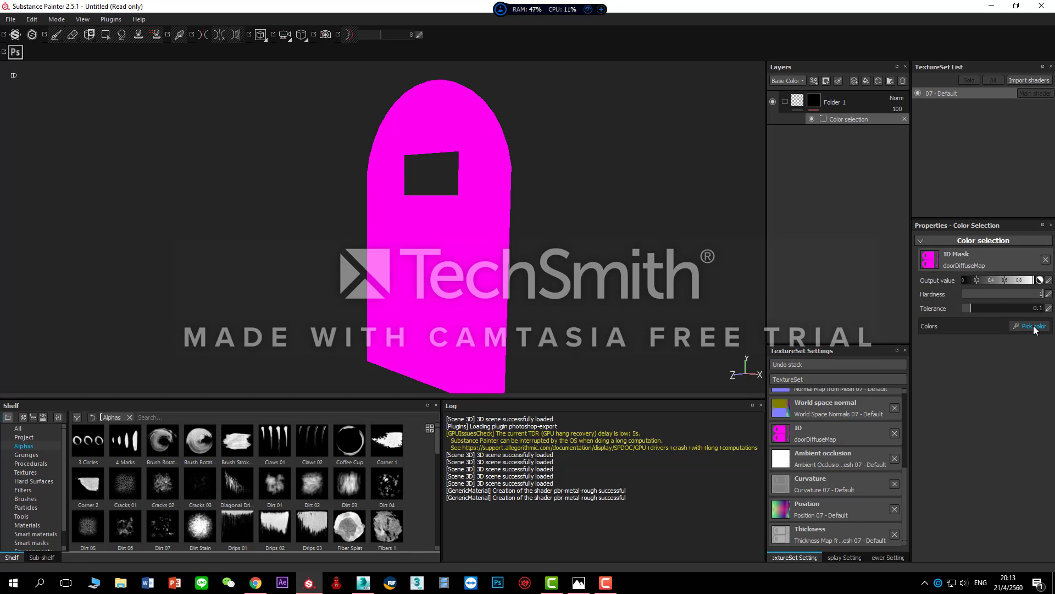
{"action": "left_click", "coordinate": [490, 228]}
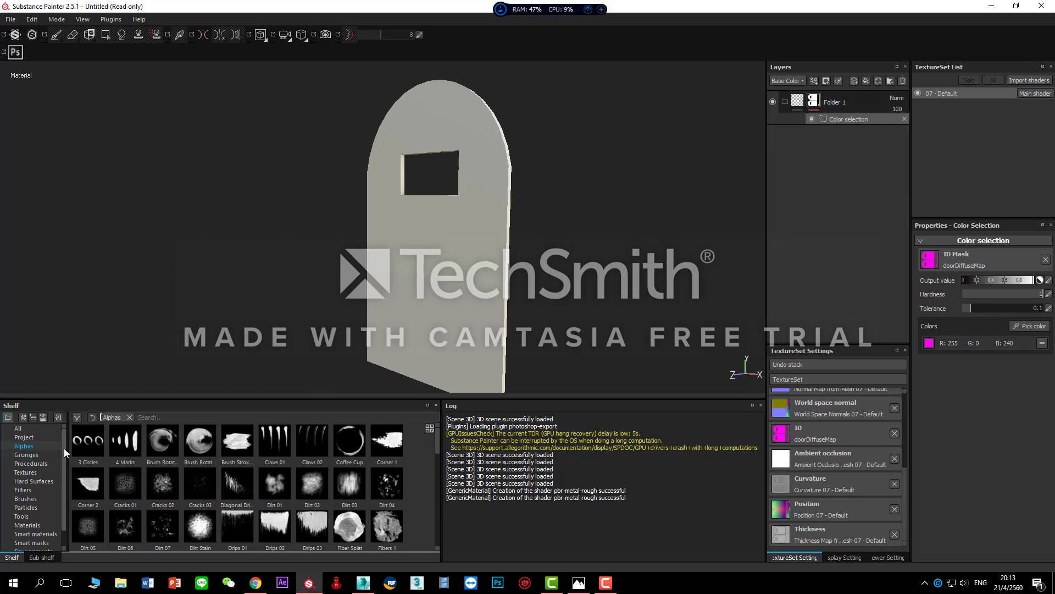
- Apply the Wood Beech Veined smart material inside the masked folder
{"action": "scroll", "coordinate": [64, 447], "scroll_direction": "down", "scroll_amount": 1}
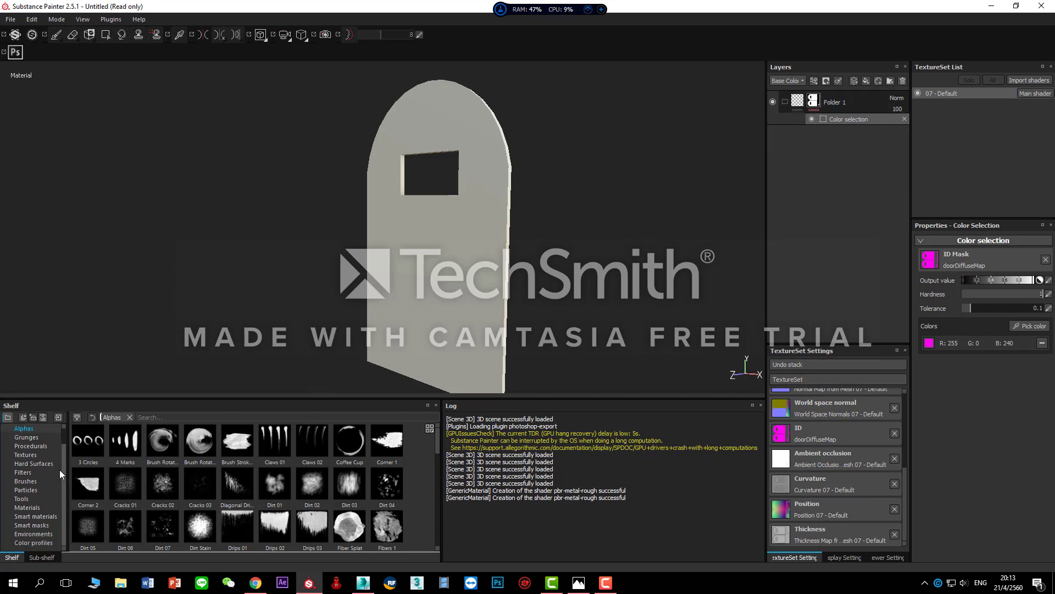
{"action": "left_click", "coordinate": [34, 517]}
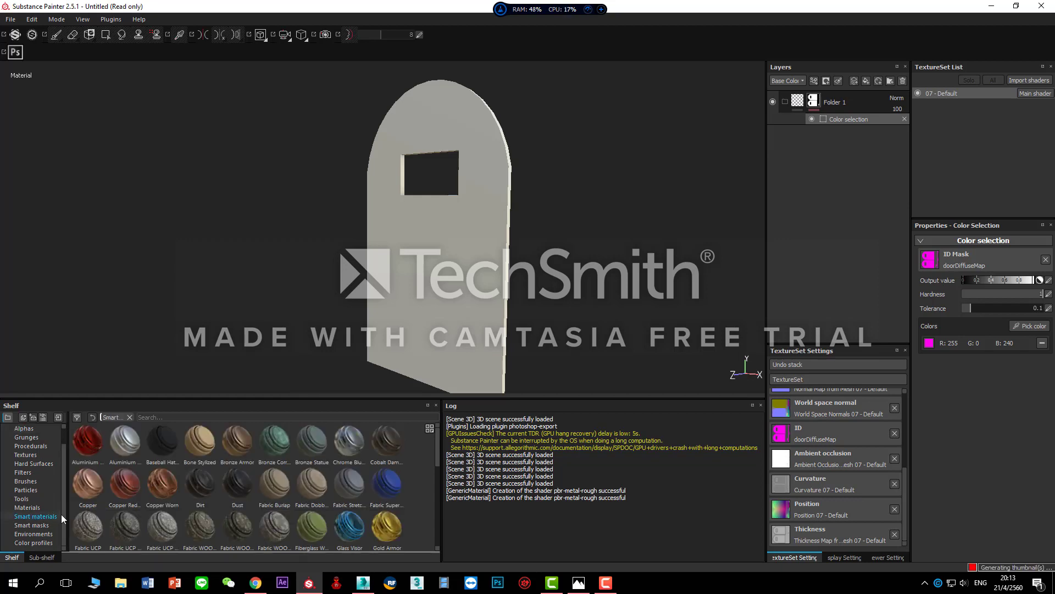
{"action": "left_click_drag", "start_coordinate": [437, 450], "coordinate": [434, 532]}
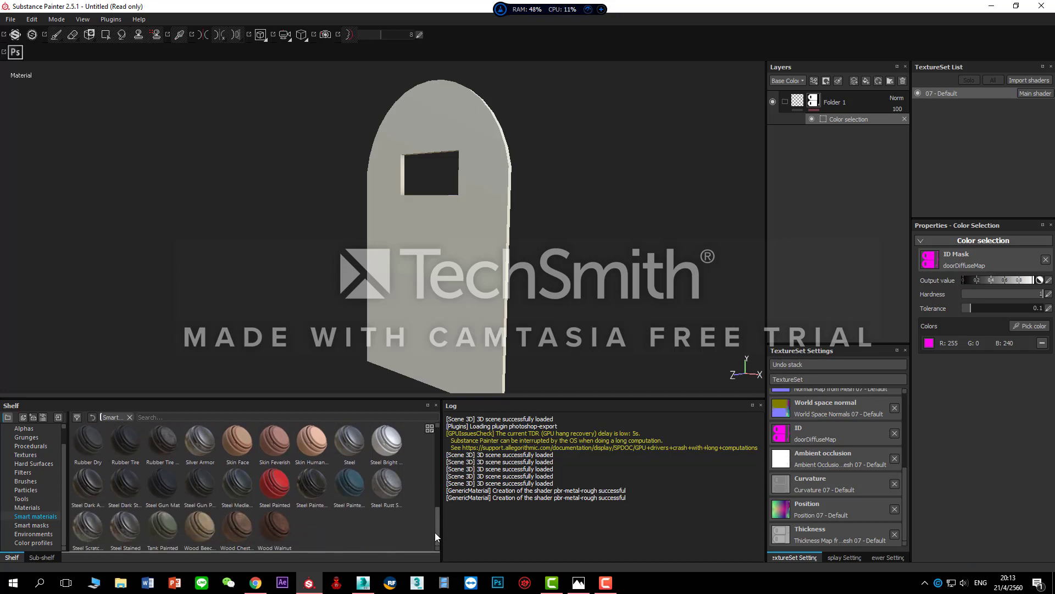
{"action": "left_click_drag", "start_coordinate": [203, 531], "coordinate": [798, 121]}
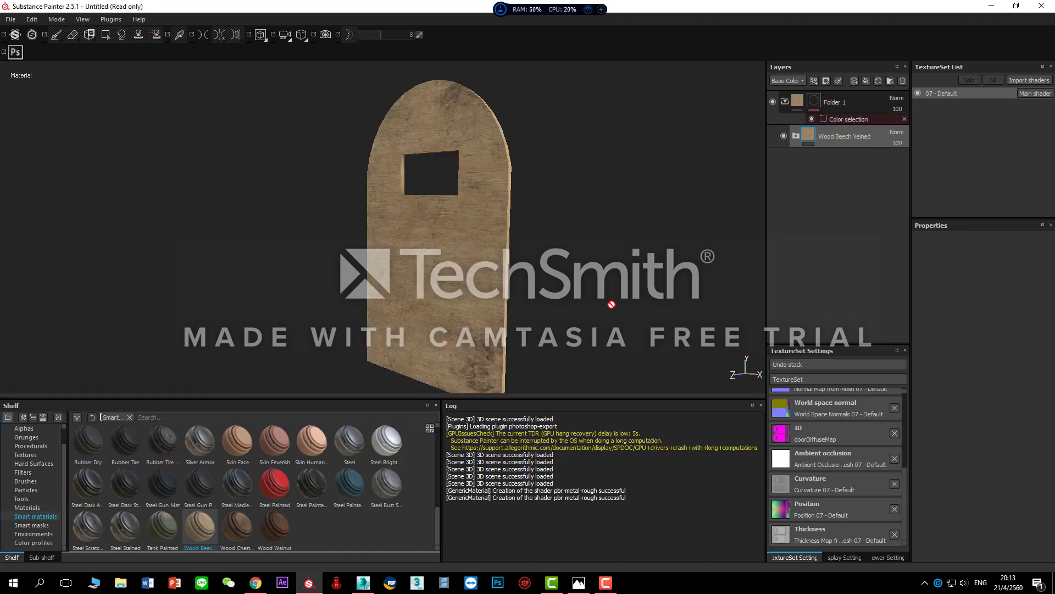
{"action": "left_click_drag", "start_coordinate": [576, 340], "coordinate": [533, 301], "text": "alt"}
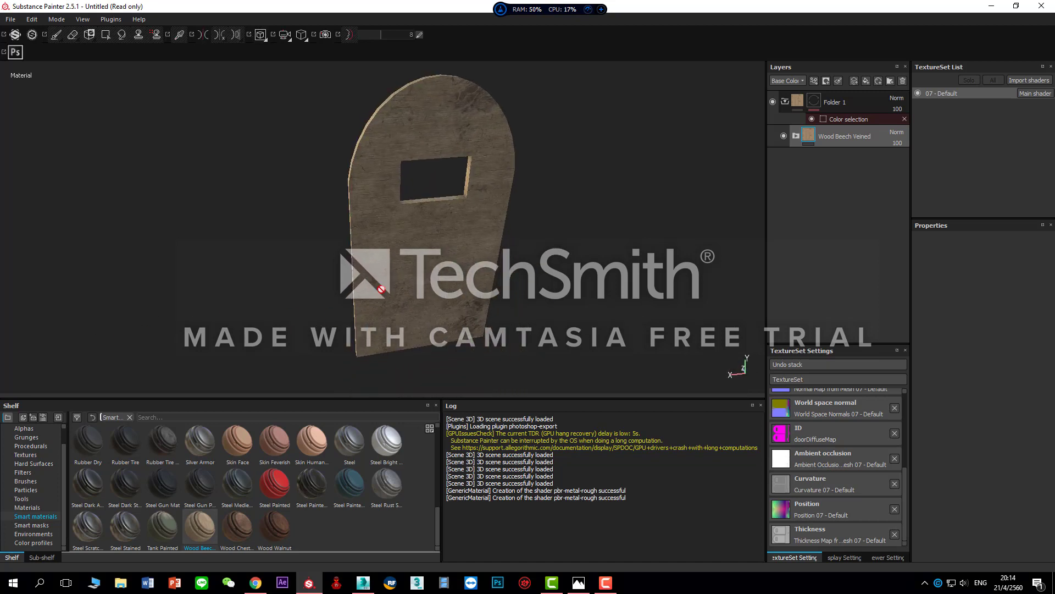
{"action": "left_click_drag", "start_coordinate": [379, 291], "coordinate": [543, 312], "text": "alt"}
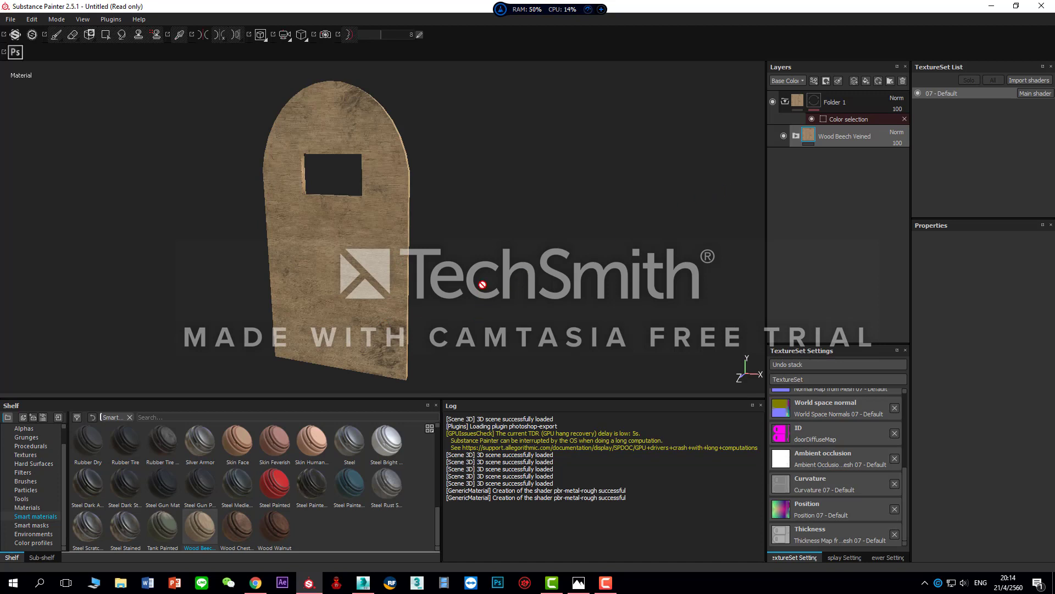
{"action": "left_click_drag", "start_coordinate": [461, 279], "coordinate": [466, 273], "text": "alt"}
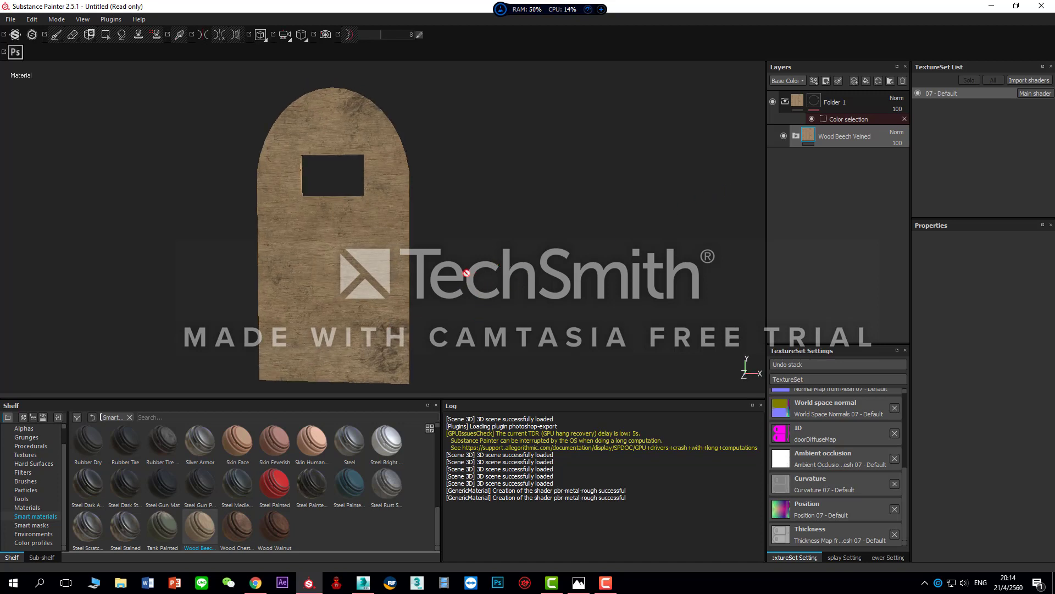
{"action": "middle_click_drag", "start_coordinate": [366, 275], "coordinate": [473, 237], "text": "alt"}
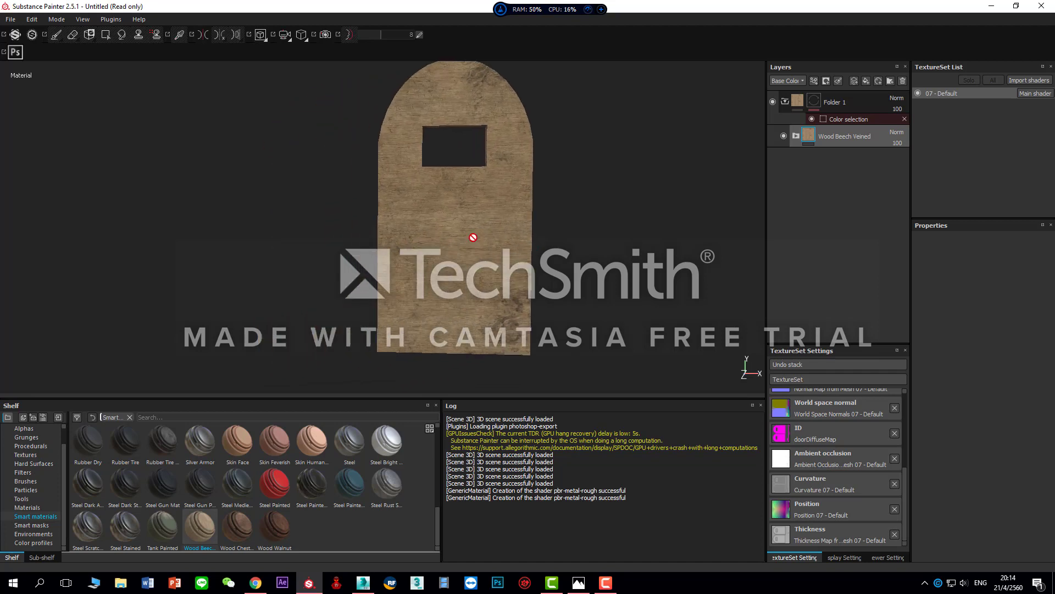
- Add a paint layer above Wood Beech Veined inside the folder and choose the Dust brush for it
{"action": "left_click", "coordinate": [853, 81]}
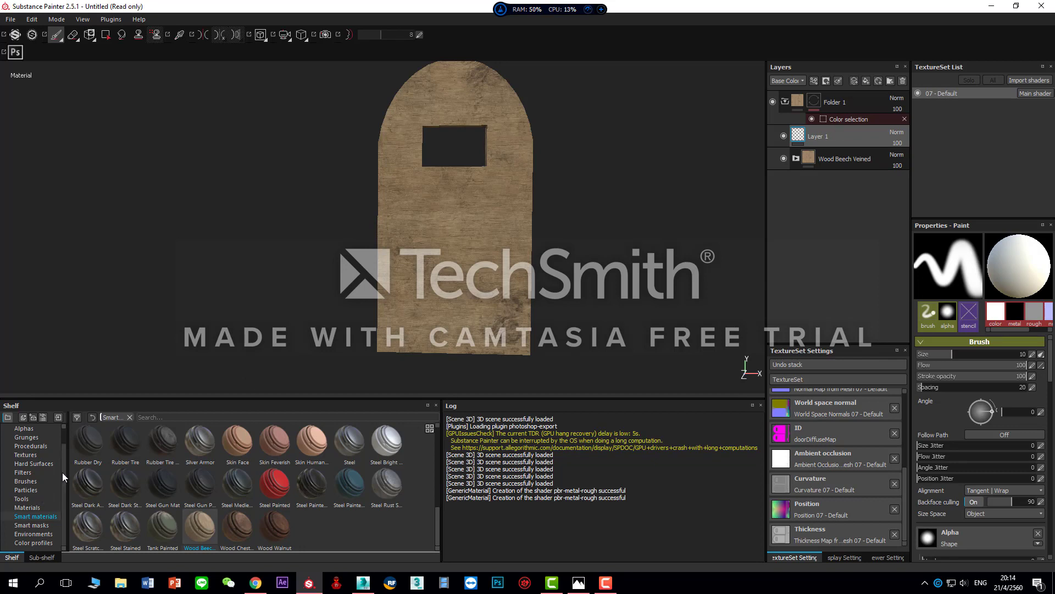
{"action": "scroll", "coordinate": [64, 497], "scroll_direction": "up", "scroll_amount": 1}
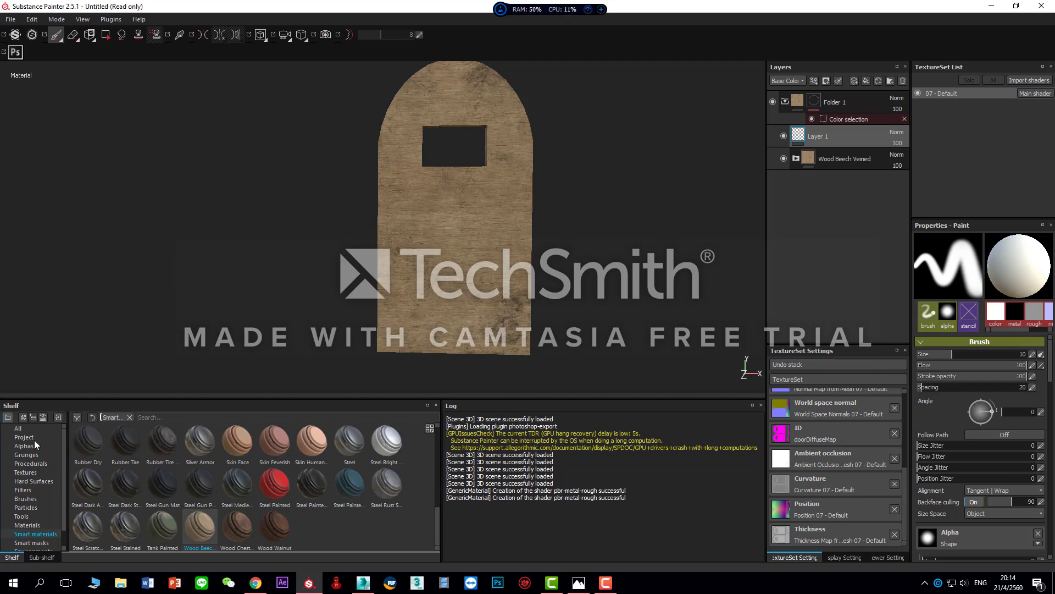
{"action": "left_click", "coordinate": [35, 499]}
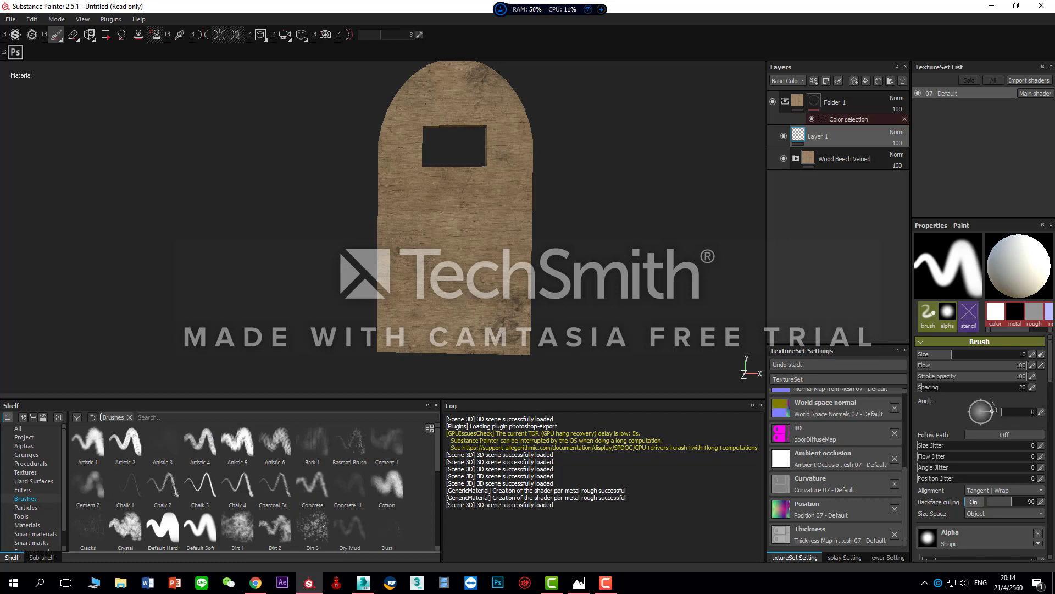
{"action": "left_click_drag", "start_coordinate": [439, 467], "coordinate": [447, 497]}
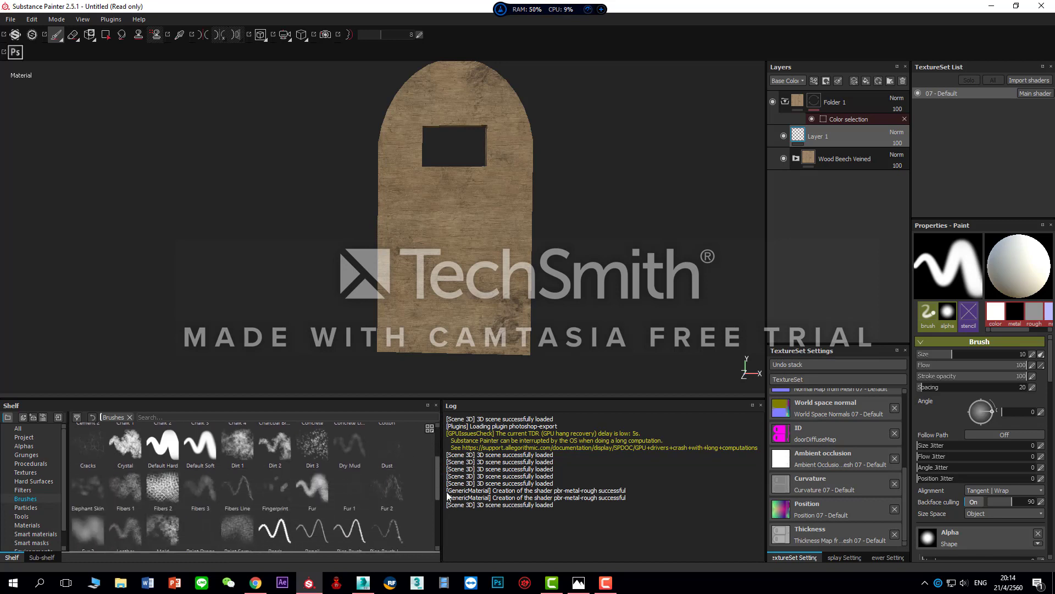
{"action": "left_click", "coordinate": [391, 457]}
{"action": "left_click", "coordinate": [353, 449]}
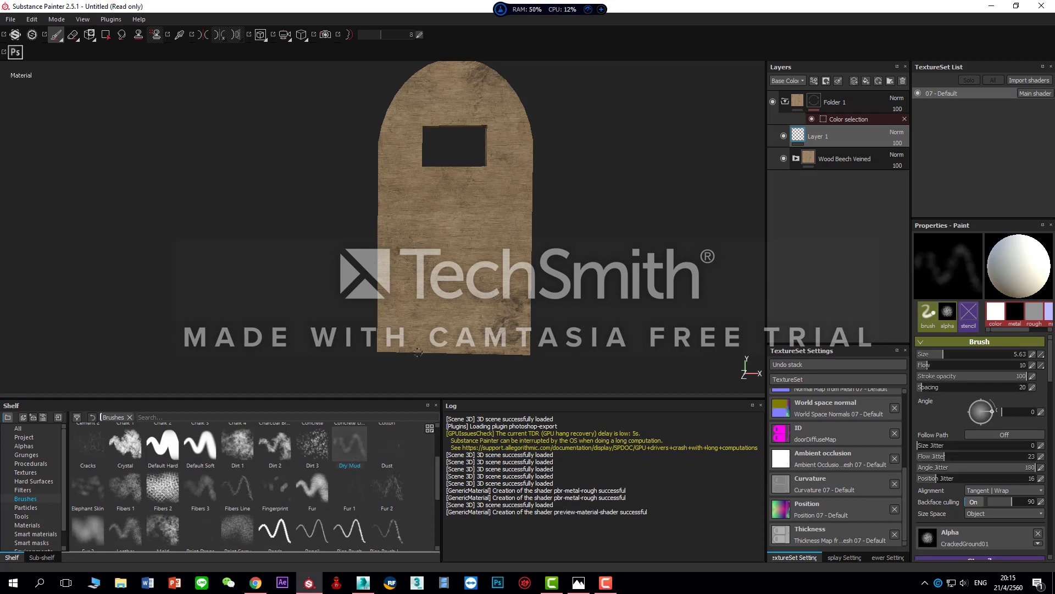
{"action": "left_click", "coordinate": [389, 450]}
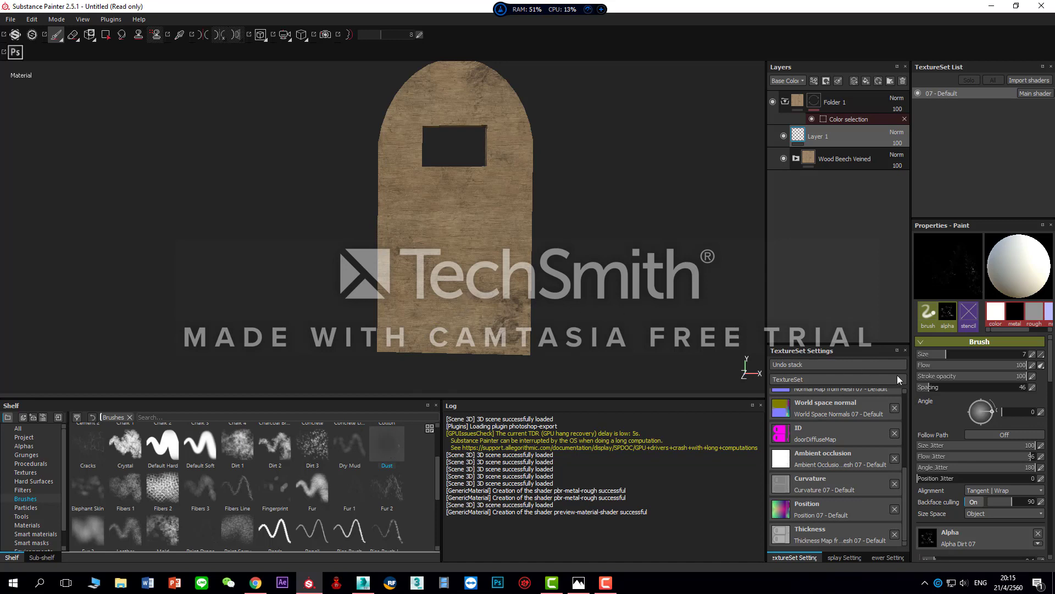
- Set the Dust brush size to 17.48 and paint white specks over the door's front below the window
{"action": "left_click_drag", "start_coordinate": [946, 354], "coordinate": [963, 354]}
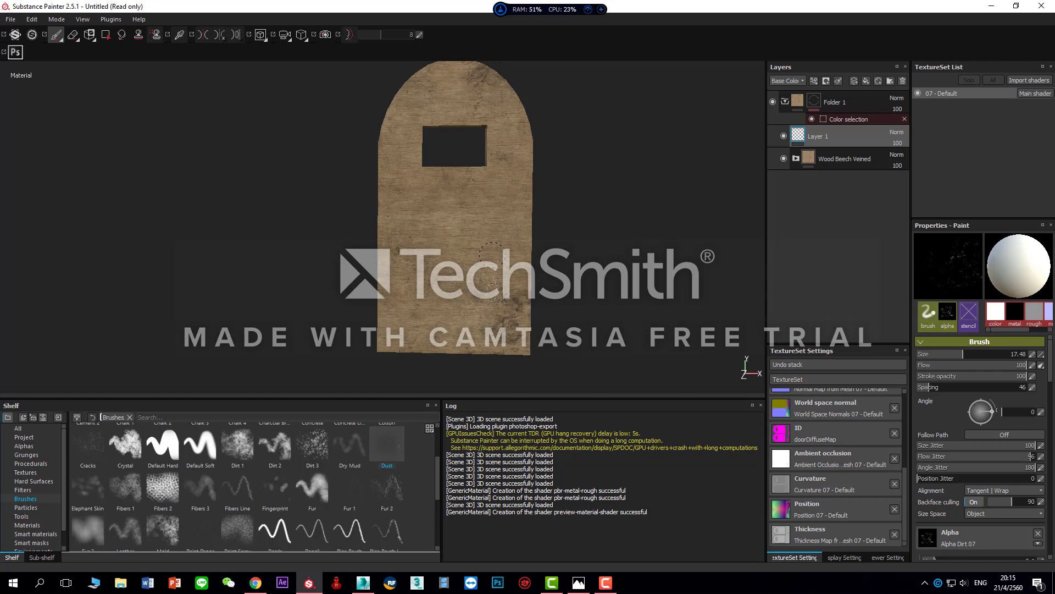
{"action": "left_click_drag", "start_coordinate": [474, 235], "coordinate": [494, 243]}
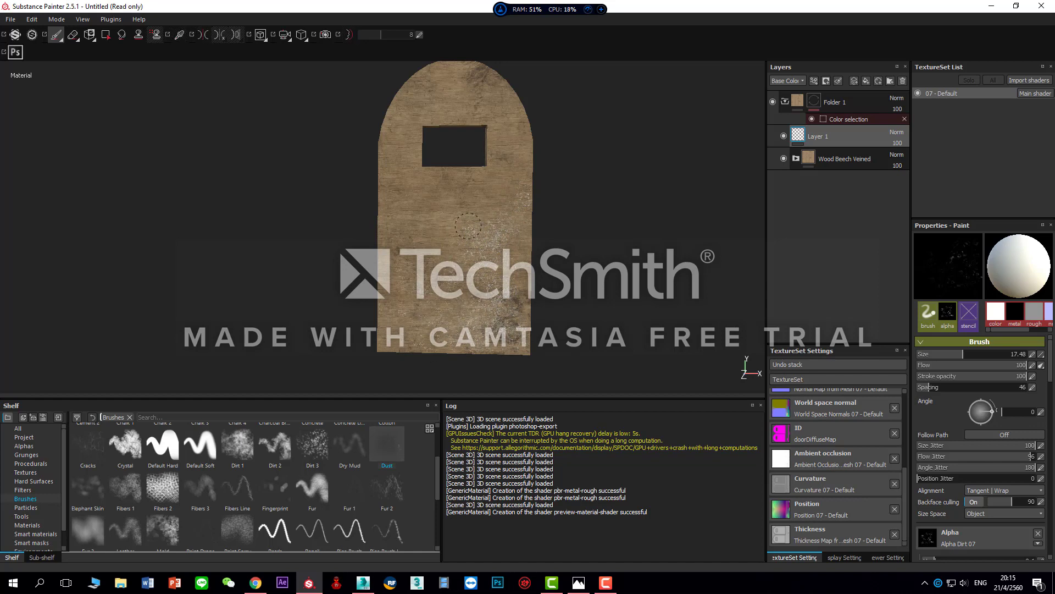
{"action": "left_click_drag", "start_coordinate": [502, 224], "coordinate": [475, 202]}
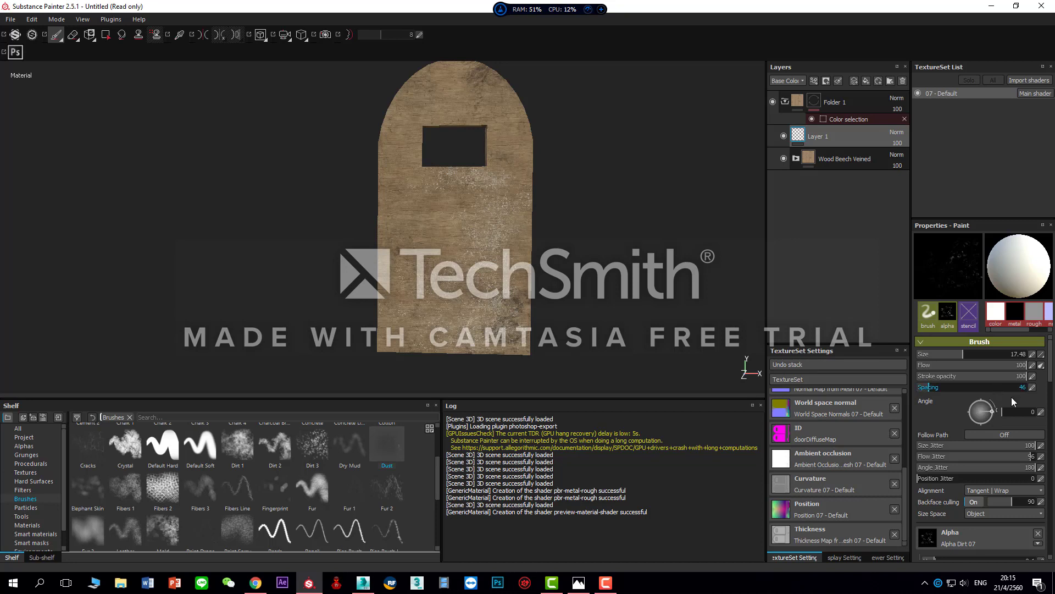
- Try light pink, red and finally a dark reddish brown as the Dust brush's base color
{"action": "scroll", "coordinate": [1050, 440], "scroll_direction": "down", "scroll_amount": 5}
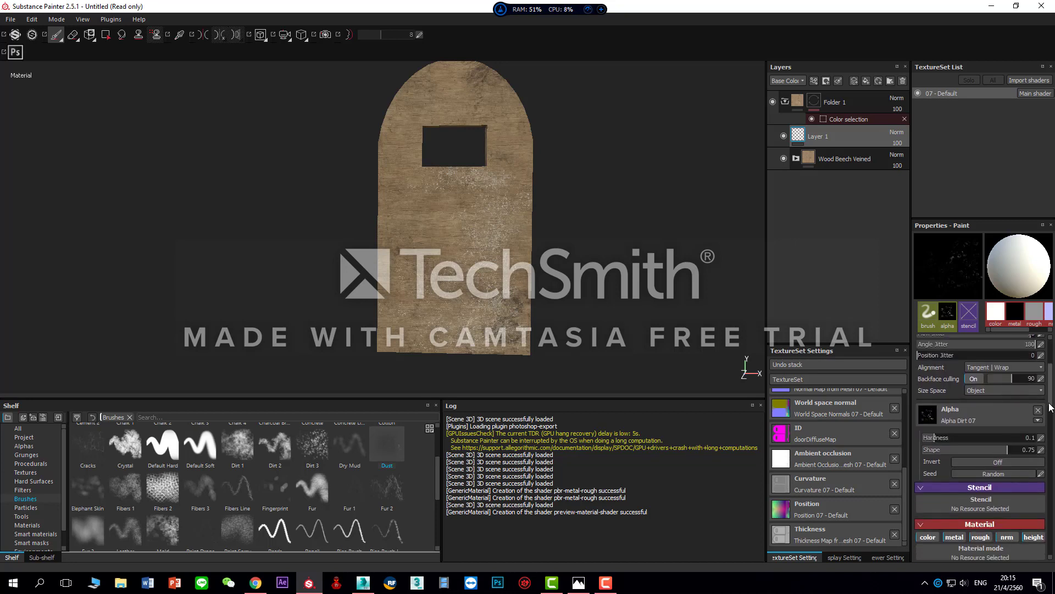
{"action": "scroll", "coordinate": [1049, 434], "scroll_direction": "down", "scroll_amount": 3}
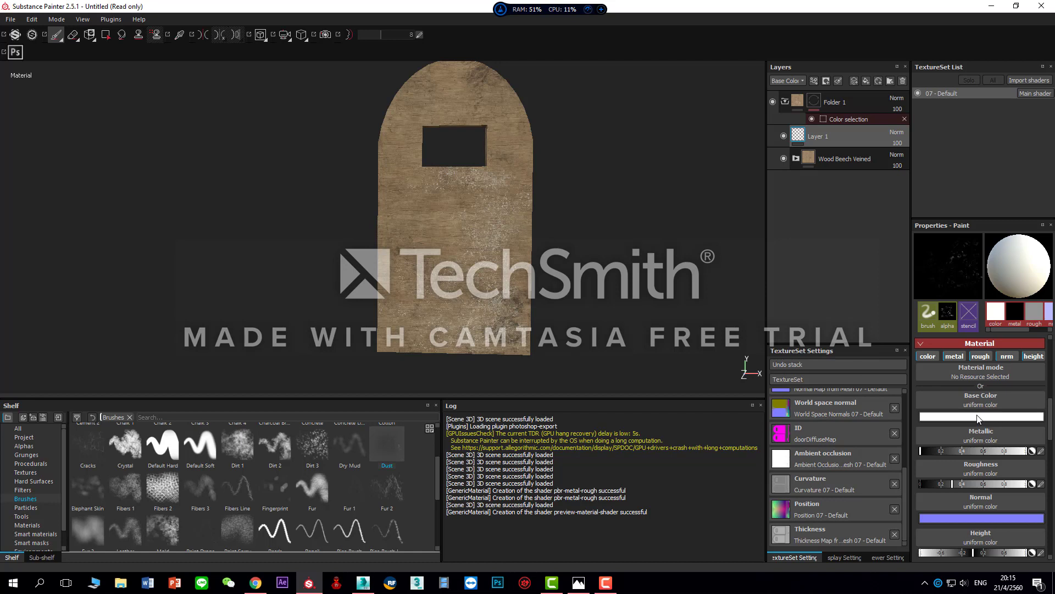
{"action": "left_click", "coordinate": [978, 417]}
{"action": "left_click", "coordinate": [878, 390]}
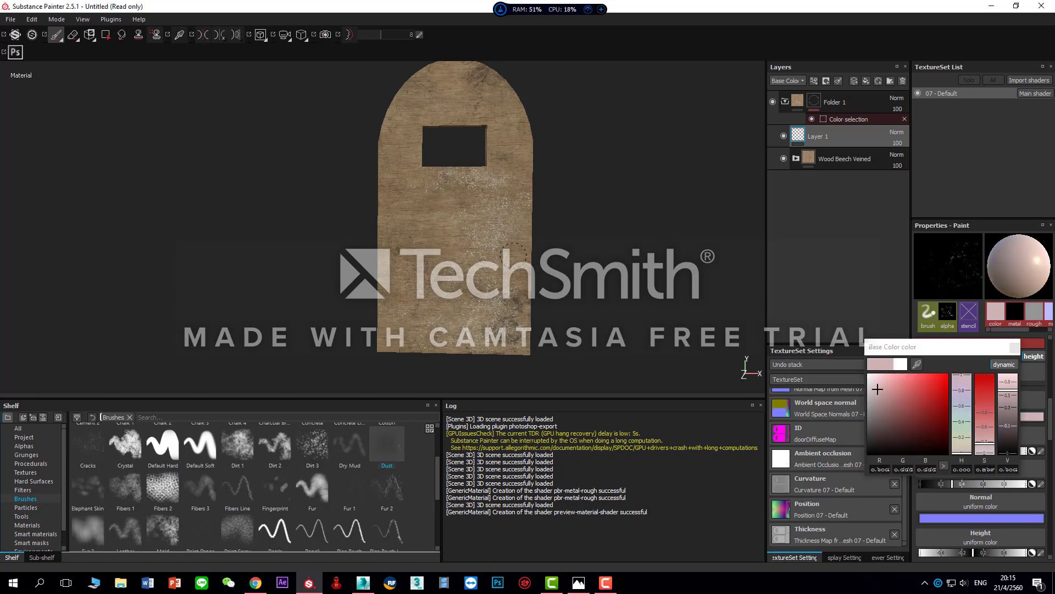
{"action": "left_click", "coordinate": [922, 395]}
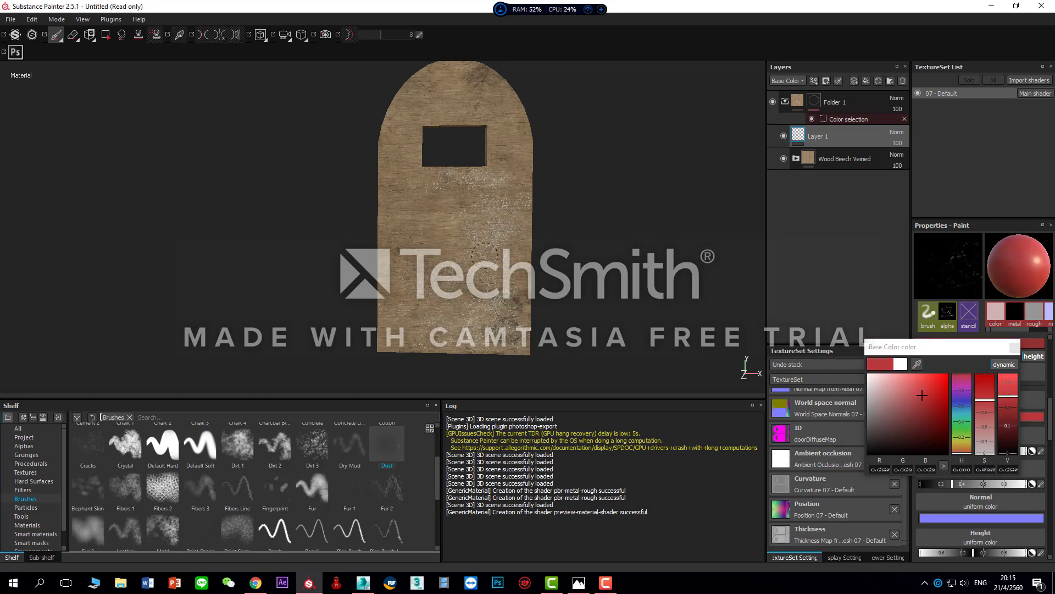
{"action": "left_click", "coordinate": [896, 438]}
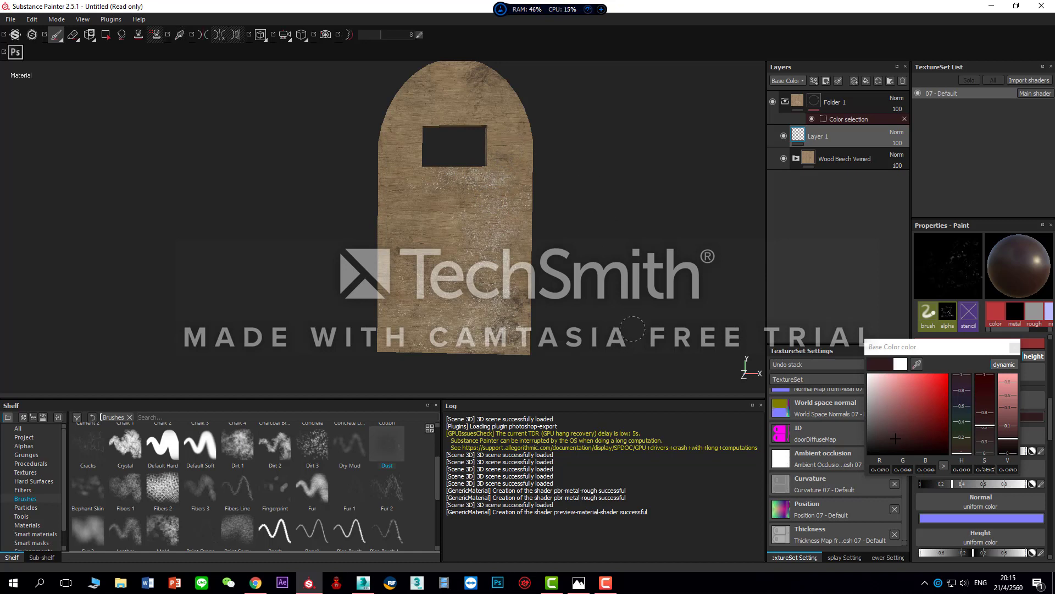
- Rotate the environment lighting onto the door's reverse side and paint pinkish-white dust there below the window
{"action": "left_click_drag", "start_coordinate": [633, 329], "coordinate": [636, 262], "text": "alt"}
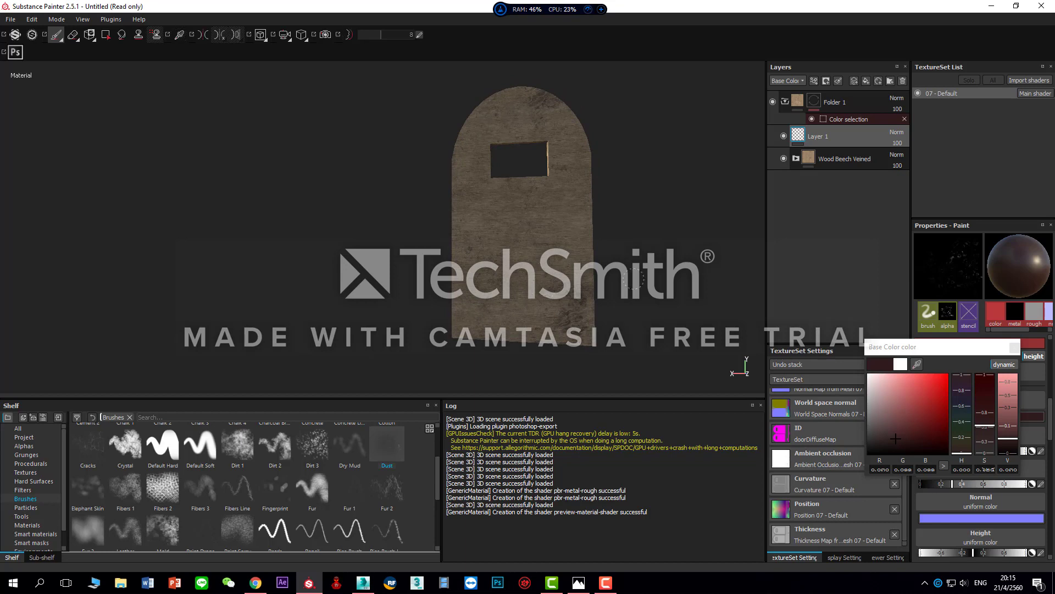
{"action": "right_click_drag", "start_coordinate": [669, 286], "coordinate": [540, 263], "text": "shift"}
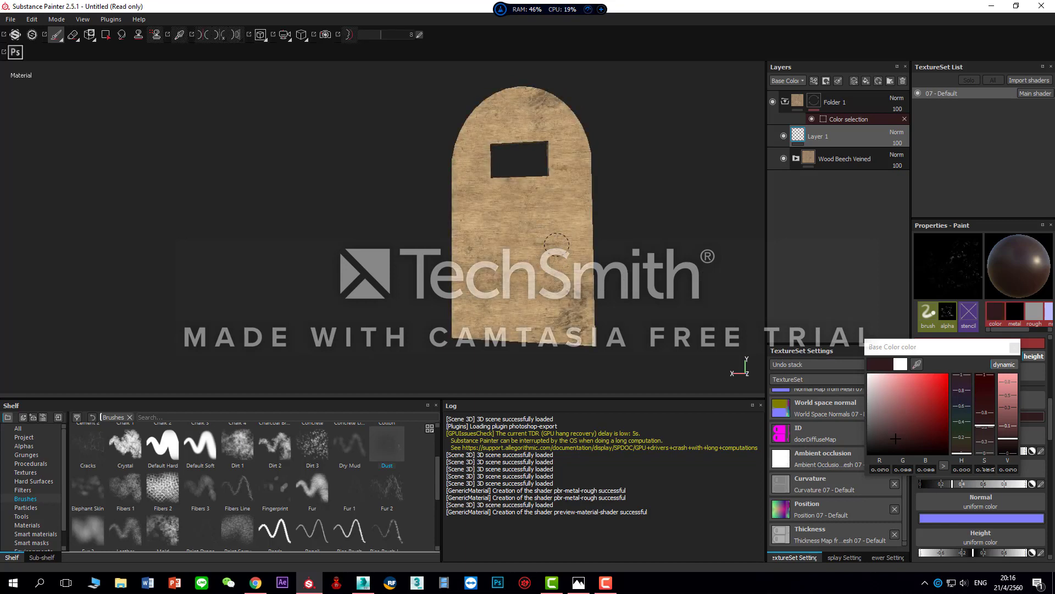
{"action": "left_click", "coordinate": [873, 377]}
{"action": "mouse_move", "coordinate": [599, 251]}
{"action": "left_mouse_down"}
{"action": "mouse_move", "coordinate": [551, 240]}
{"action": "mouse_move", "coordinate": [565, 196]}
{"action": "mouse_move", "coordinate": [538, 179]}
{"action": "mouse_move", "coordinate": [484, 202]}
{"action": "mouse_move", "coordinate": [565, 189]}
{"action": "mouse_move", "coordinate": [578, 205]}
{"action": "mouse_move", "coordinate": [507, 247]}
{"action": "mouse_move", "coordinate": [535, 242]}
{"action": "mouse_move", "coordinate": [587, 204]}
{"action": "mouse_move", "coordinate": [557, 176]}
{"action": "mouse_move", "coordinate": [545, 122]}
{"action": "mouse_move", "coordinate": [490, 98]}
{"action": "mouse_move", "coordinate": [448, 108]}
{"action": "mouse_move", "coordinate": [542, 106]}
{"action": "mouse_move", "coordinate": [551, 117]}
{"action": "mouse_move", "coordinate": [536, 130]}
{"action": "mouse_move", "coordinate": [507, 267]}
{"action": "left_mouse_up"}
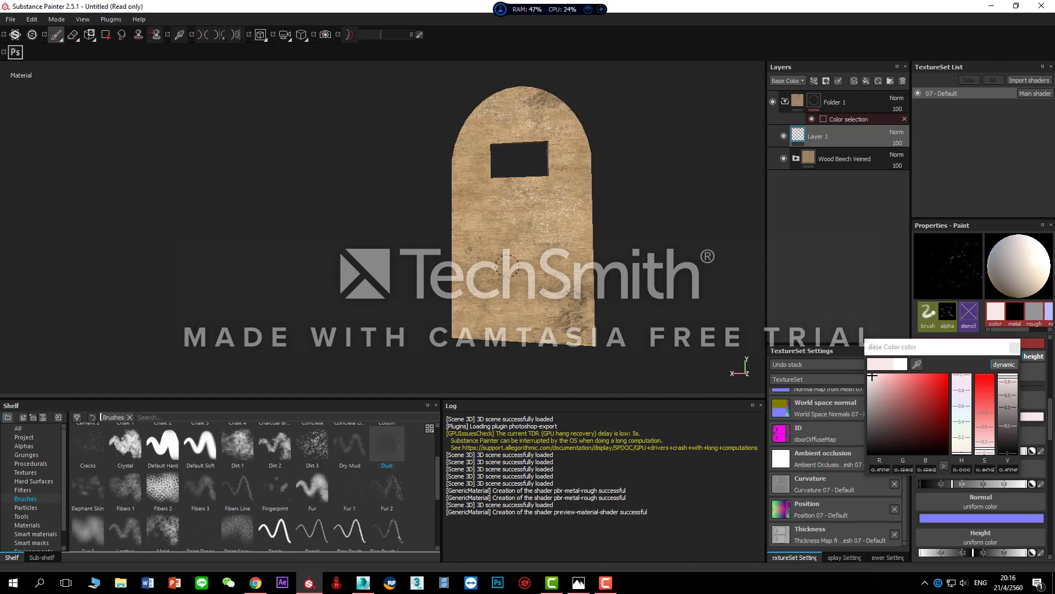
{"action": "mouse_move", "coordinate": [579, 289]}
{"action": "left_mouse_down"}
{"action": "mouse_move", "coordinate": [553, 316]}
{"action": "mouse_move", "coordinate": [594, 285]}
{"action": "mouse_move", "coordinate": [544, 259]}
{"action": "left_mouse_up"}
{"action": "mouse_move", "coordinate": [585, 308]}
{"action": "left_mouse_down"}
{"action": "mouse_move", "coordinate": [506, 259]}
{"action": "mouse_move", "coordinate": [551, 208]}
{"action": "mouse_move", "coordinate": [546, 285]}
{"action": "left_mouse_up"}
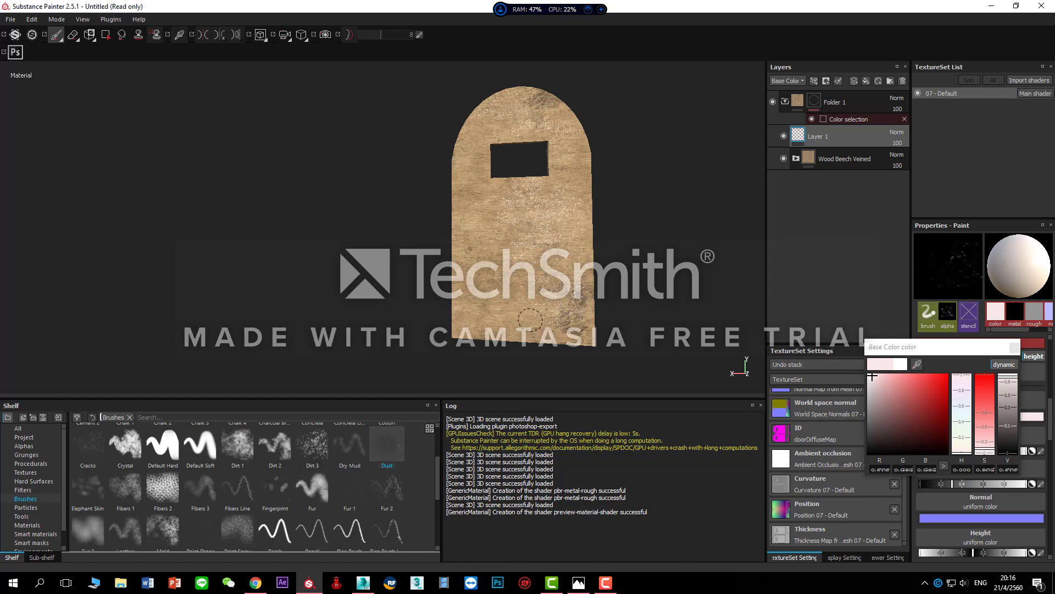
- Set the Dust brush's base color to a greyish pink and paint more dust on the lower part of the door's reverse side
{"action": "left_click", "coordinate": [874, 392]}
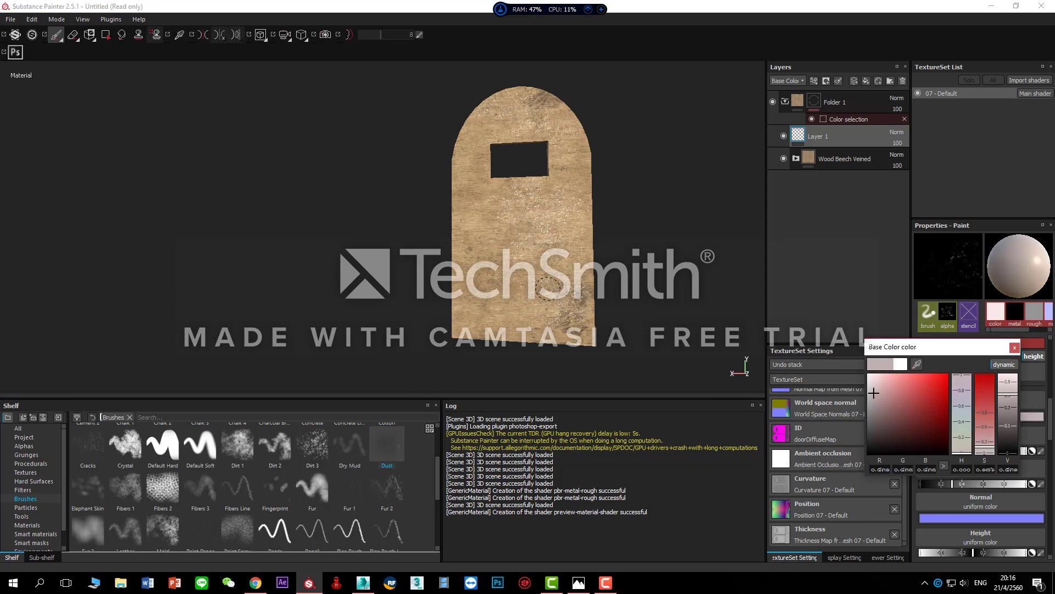
{"action": "left_click_drag", "start_coordinate": [548, 287], "coordinate": [513, 285]}
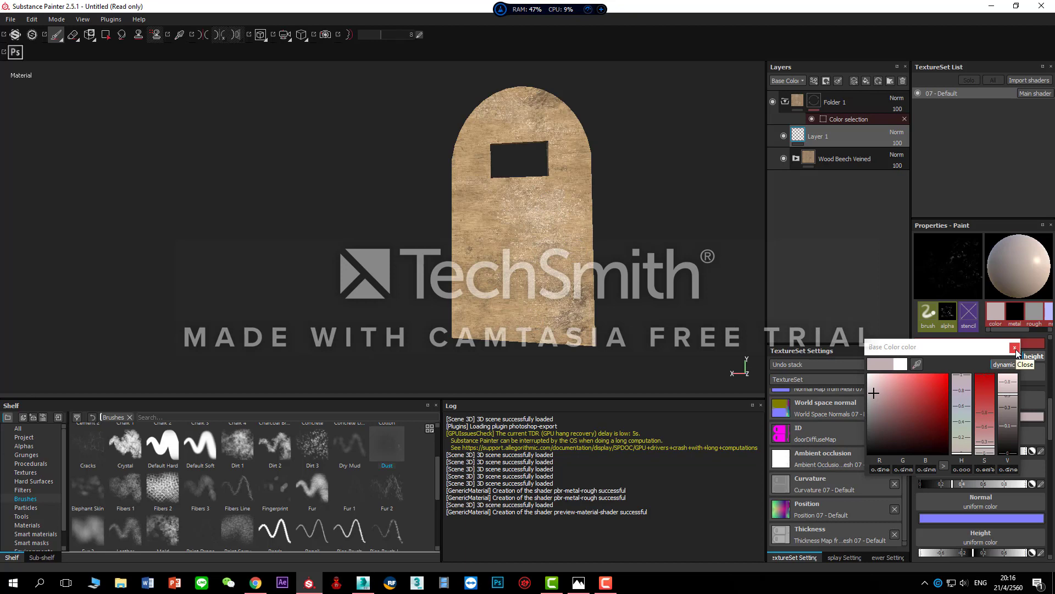
{"action": "left_click", "coordinate": [1015, 348]}
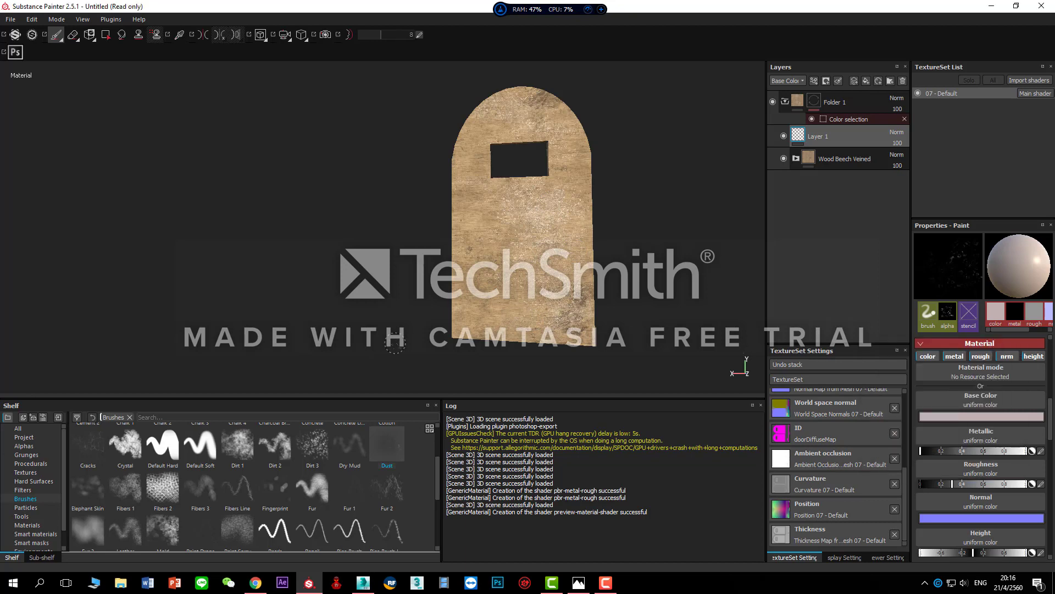
{"action": "mouse_move", "coordinate": [391, 285]}
{"action": "left_mouse_down", "text": "alt"}
{"action": "mouse_move", "coordinate": [630, 312]}
{"action": "mouse_move", "coordinate": [626, 299]}
{"action": "left_mouse_up", "text": "alt"}
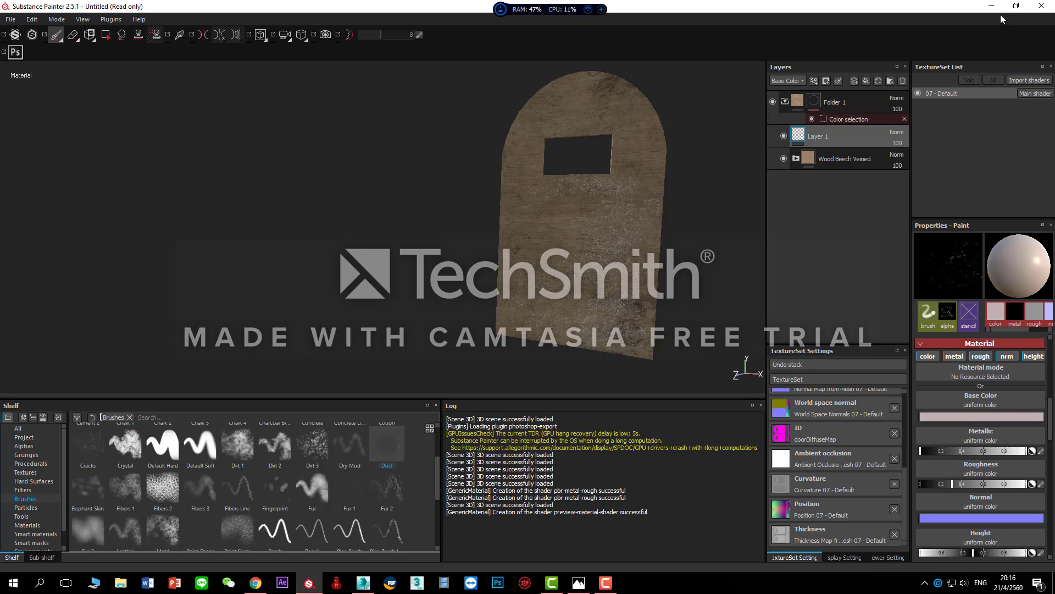
- In File Explorer, delete all the old 03 - Default texture files from the door texture folder inside moo on the Desktop
{"action": "left_click", "coordinate": [122, 582]}
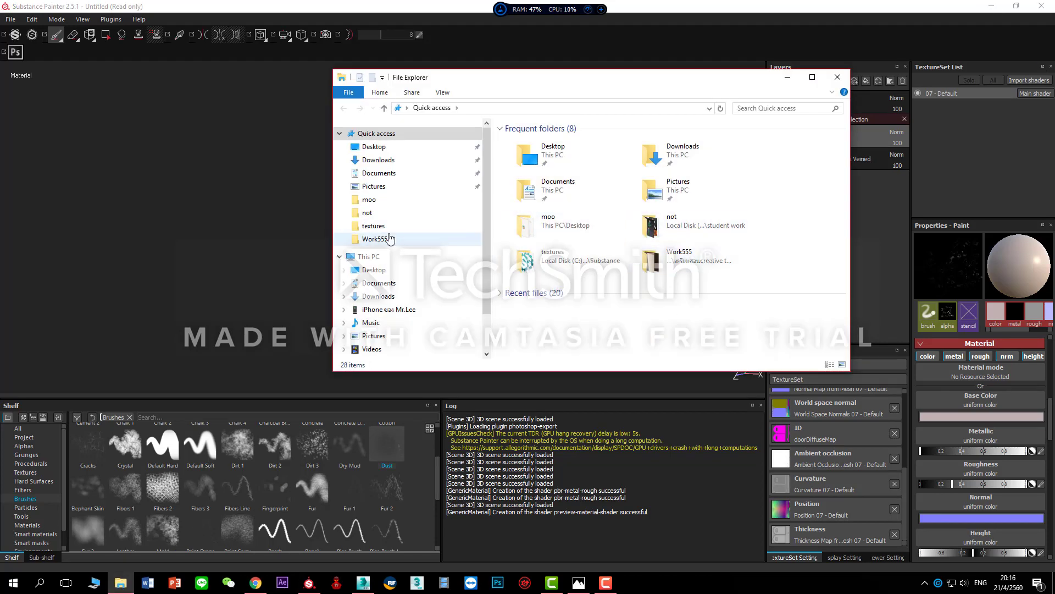
{"action": "left_click", "coordinate": [376, 200]}
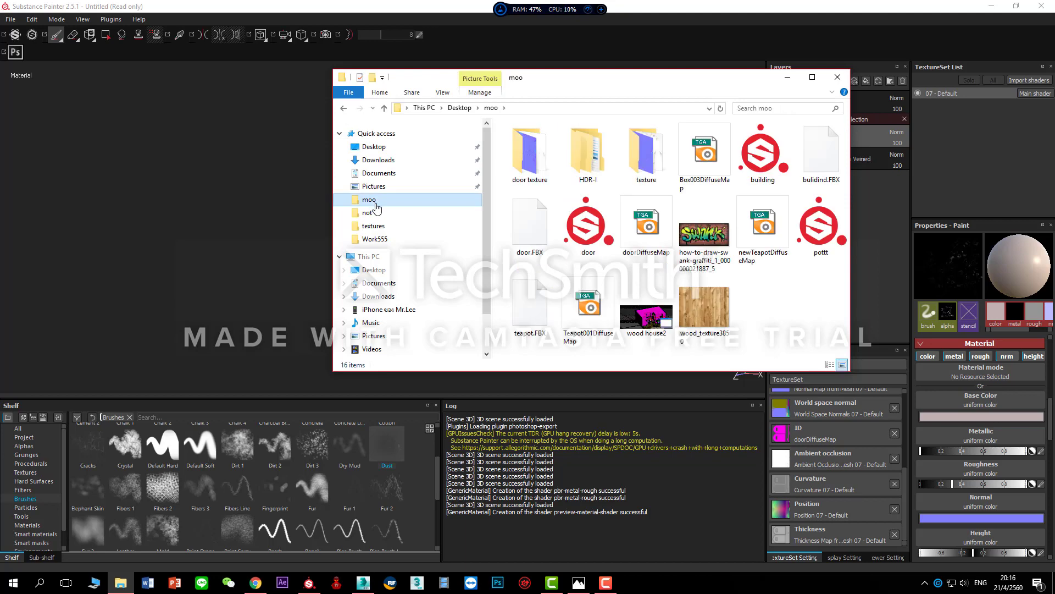
{"action": "double_click", "coordinate": [542, 159]}
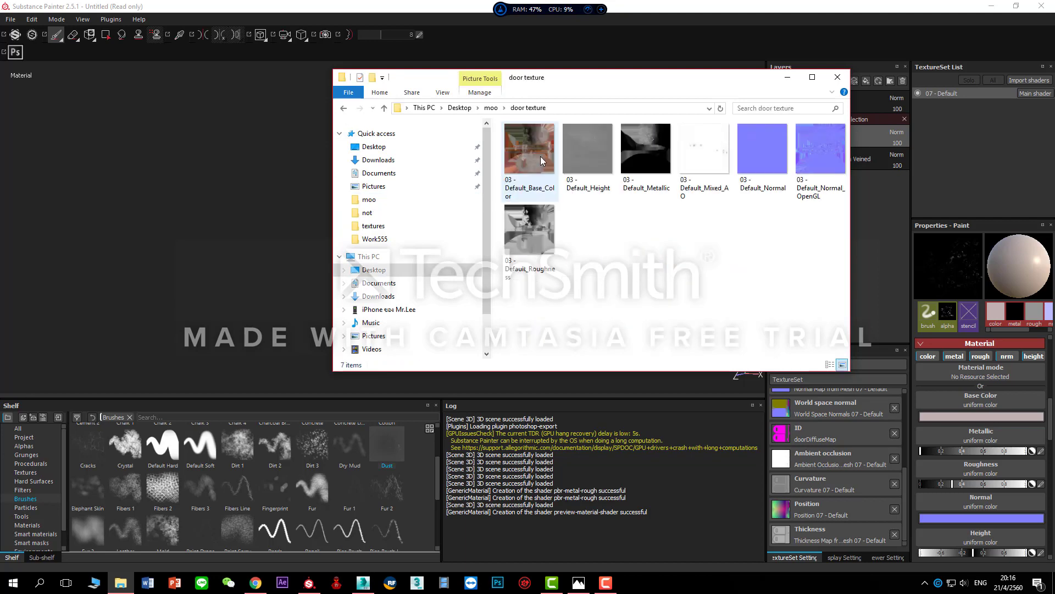
{"action": "left_click_drag", "start_coordinate": [835, 258], "coordinate": [503, 146]}
{"action": "key", "text": "BackSpace"}
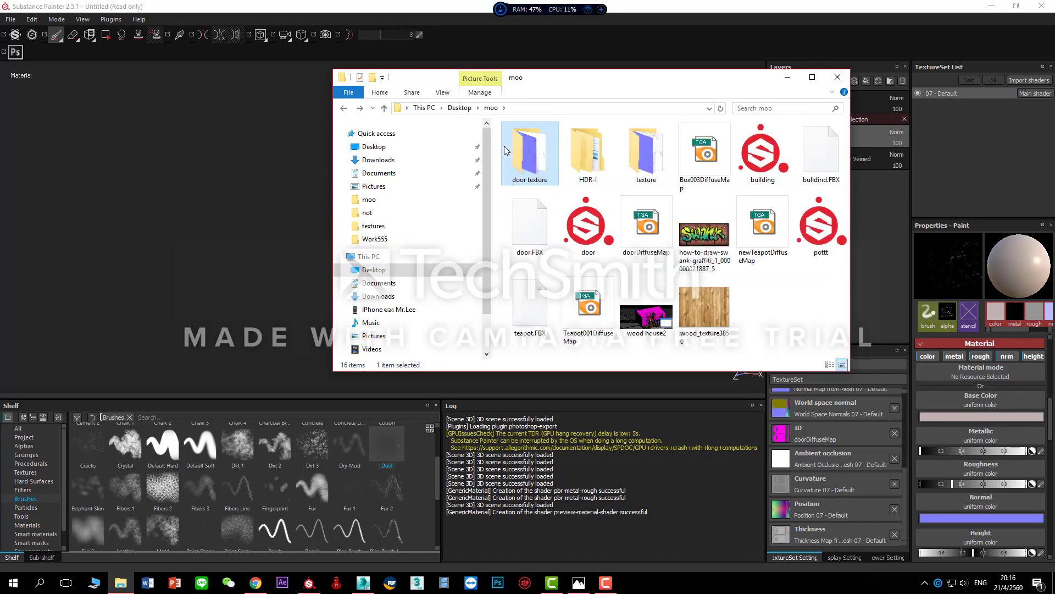
{"action": "double_click", "coordinate": [527, 148]}
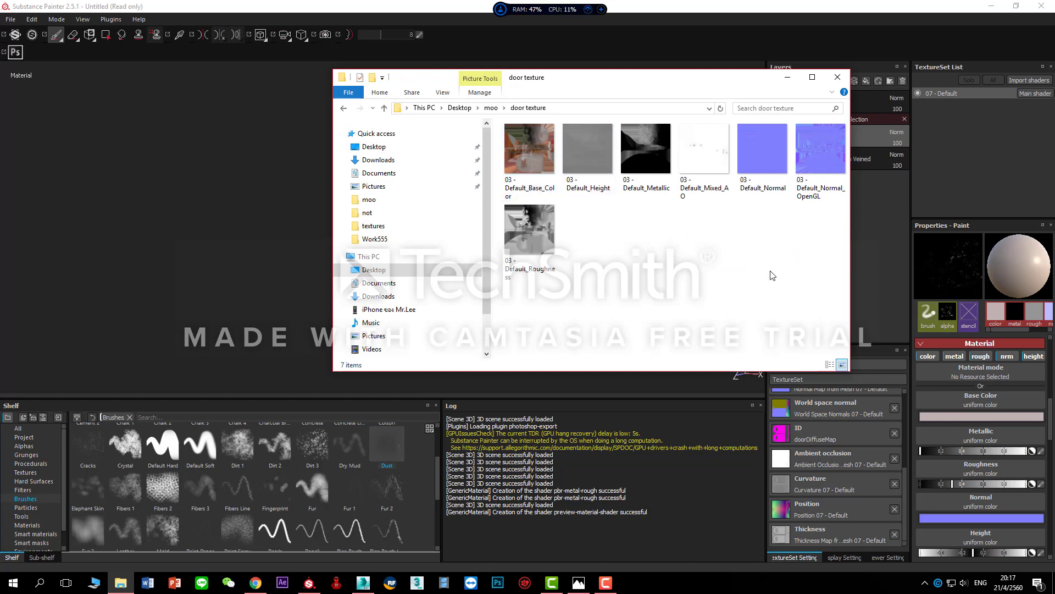
{"action": "left_click_drag", "start_coordinate": [834, 269], "coordinate": [511, 157]}
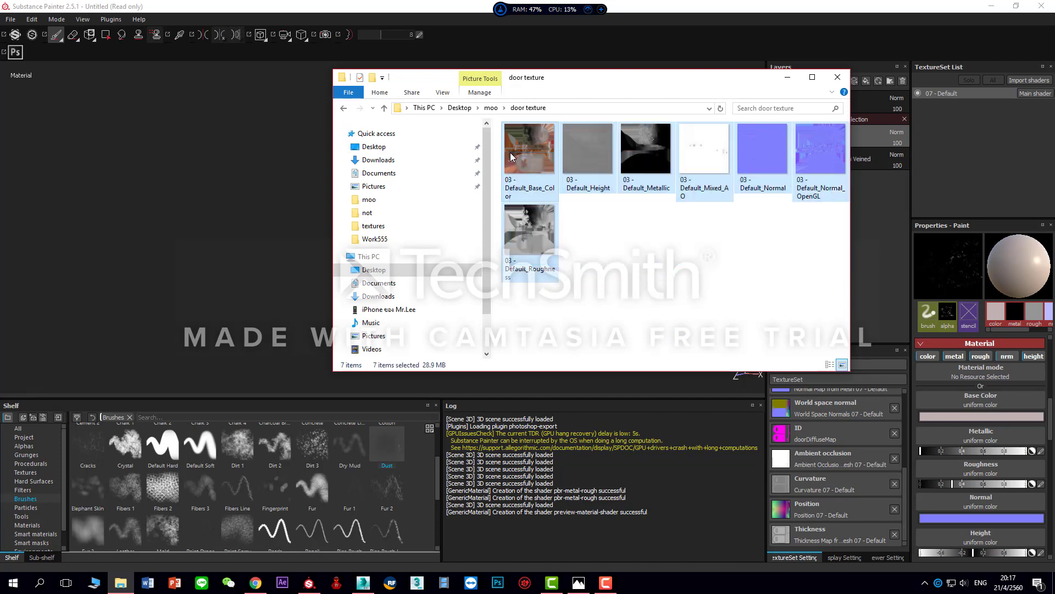
{"action": "key", "text": "Delete"}
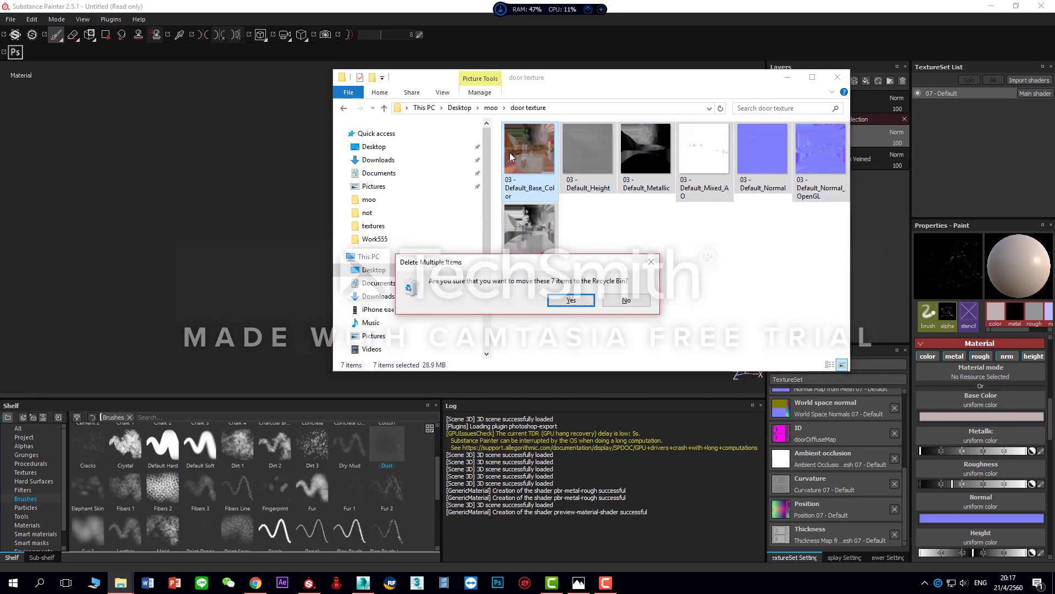
{"action": "left_click", "coordinate": [578, 297]}
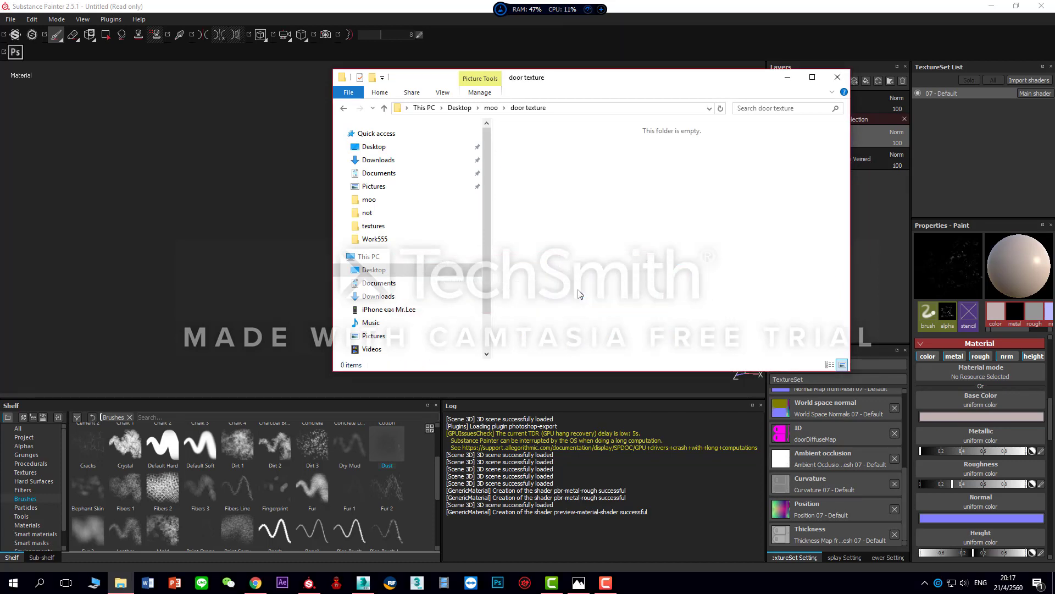
{"action": "left_click", "coordinate": [344, 107]}
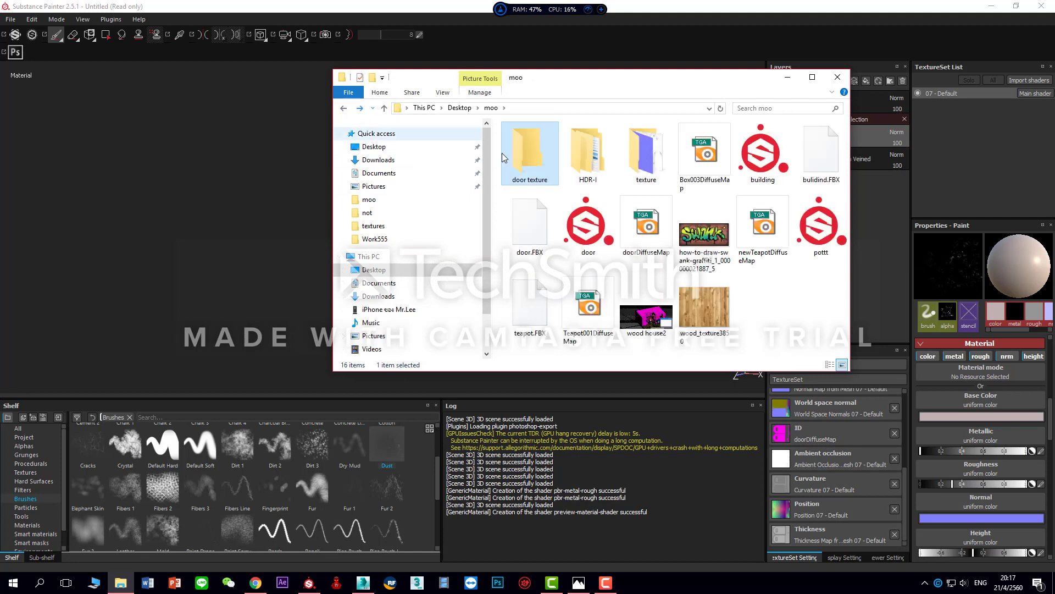
{"action": "left_click", "coordinate": [838, 80]}
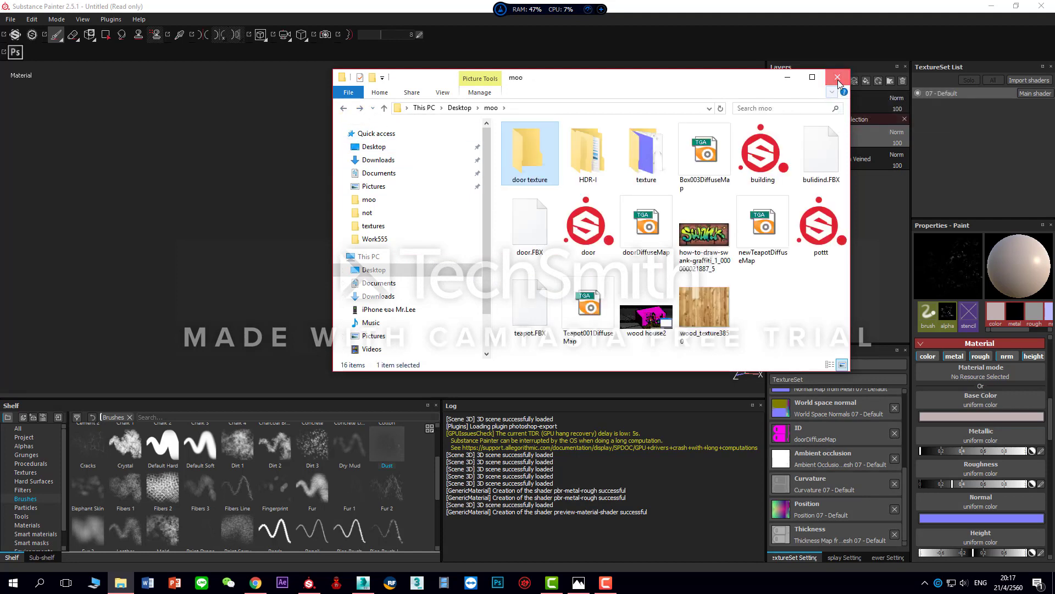
- Export the 07 - Default texture set from Substance Painter into the door texture folder inside moo on the Desktop
{"action": "left_click", "coordinate": [11, 19]}
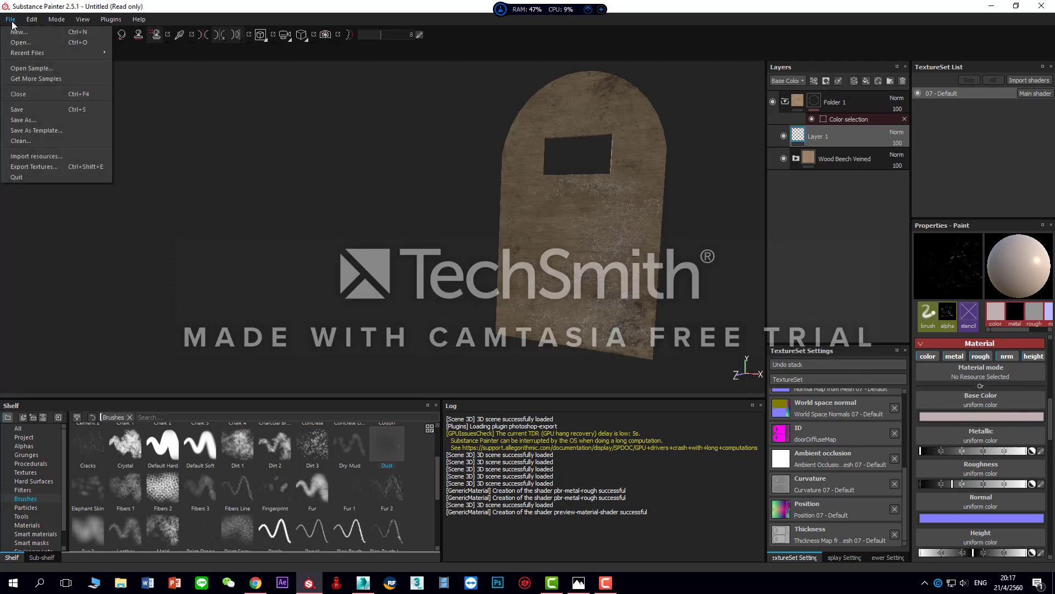
{"action": "left_click", "coordinate": [57, 166]}
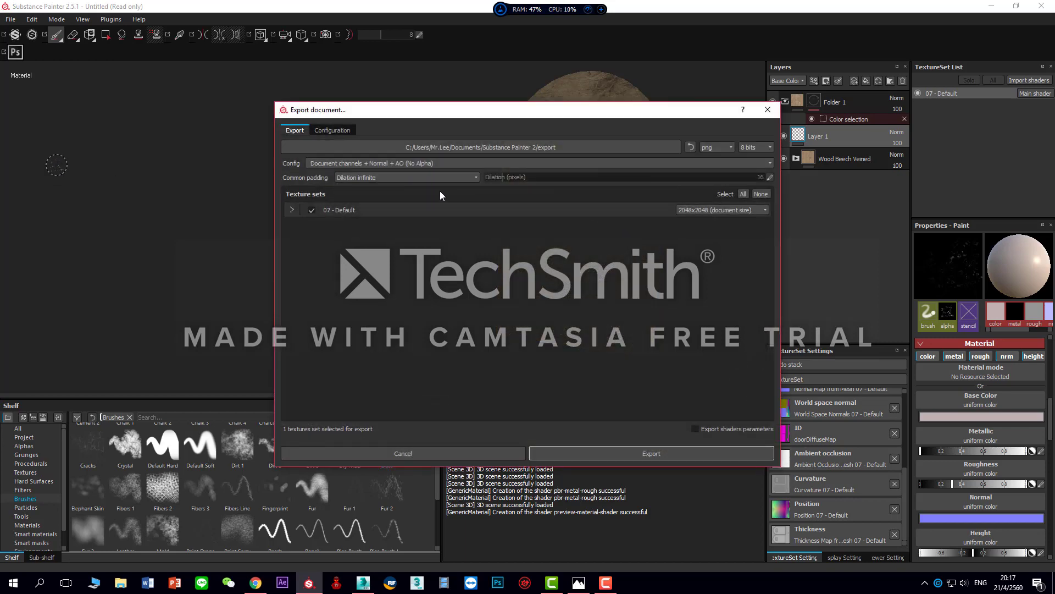
{"action": "left_click", "coordinate": [660, 145]}
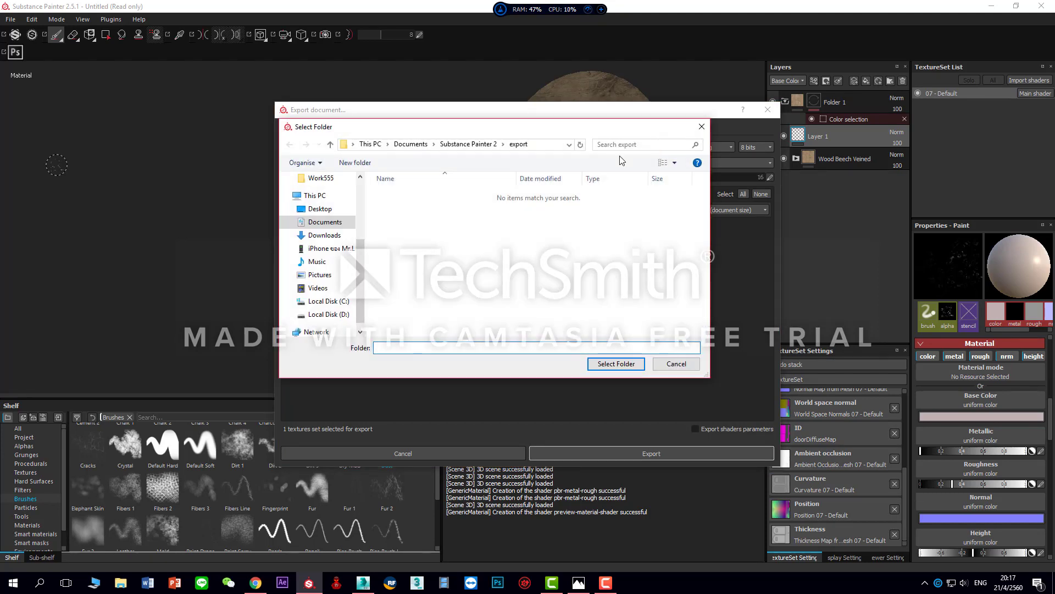
{"action": "scroll", "coordinate": [361, 252], "scroll_direction": "up", "scroll_amount": 2}
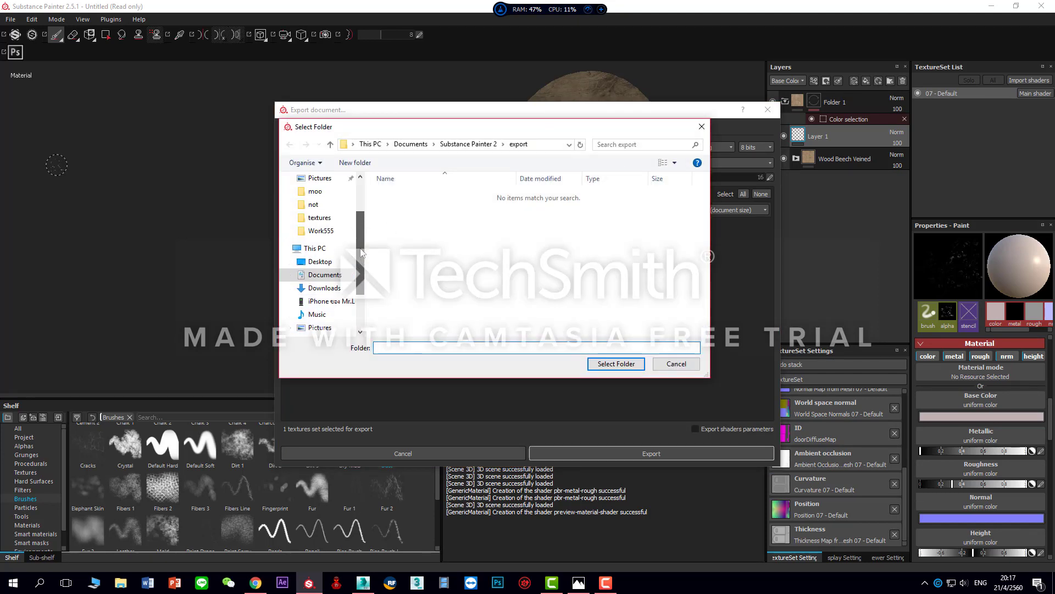
{"action": "scroll", "coordinate": [361, 251], "scroll_direction": "up", "scroll_amount": 2}
{"action": "left_click", "coordinate": [330, 231]}
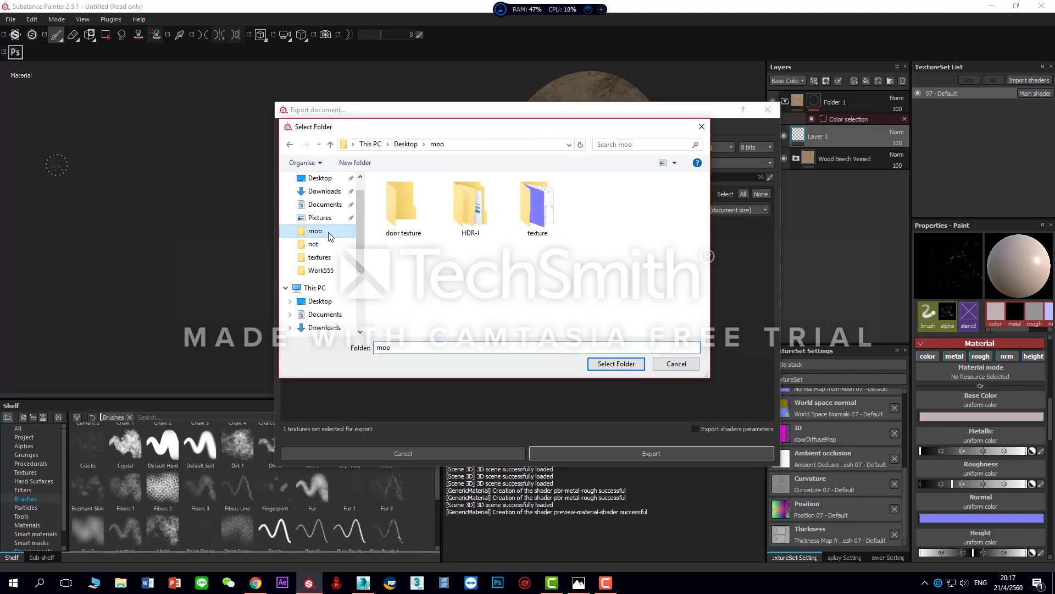
{"action": "double_click", "coordinate": [396, 212]}
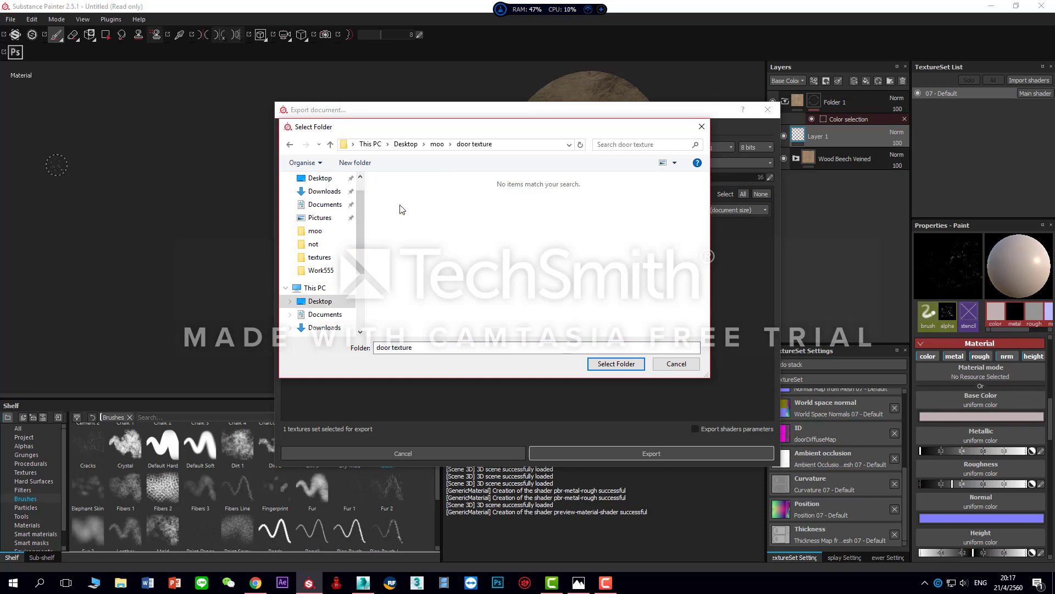
{"action": "key", "text": "Return"}
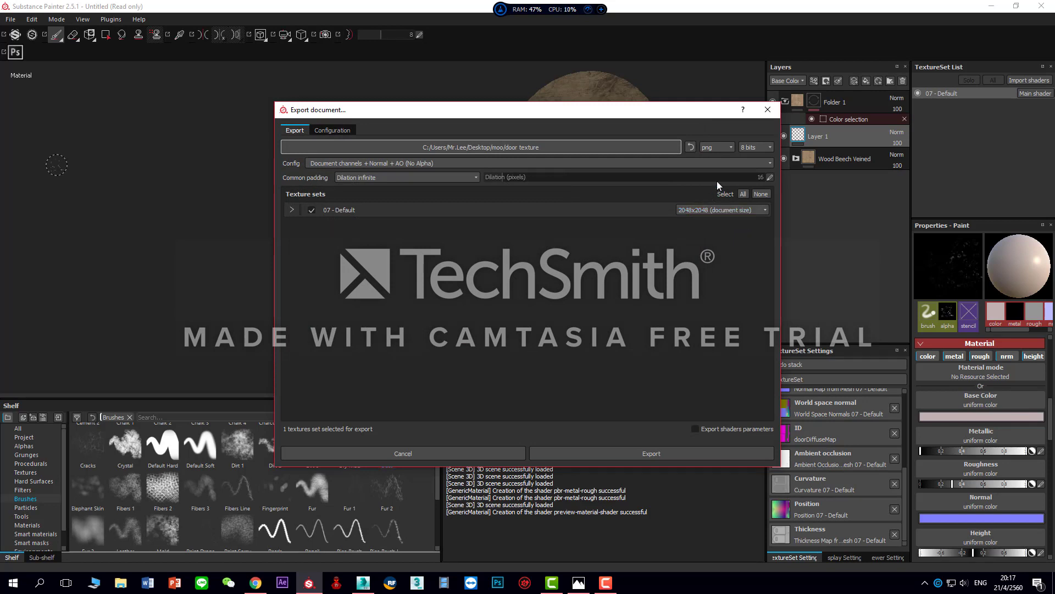
{"action": "left_click", "coordinate": [697, 429]}
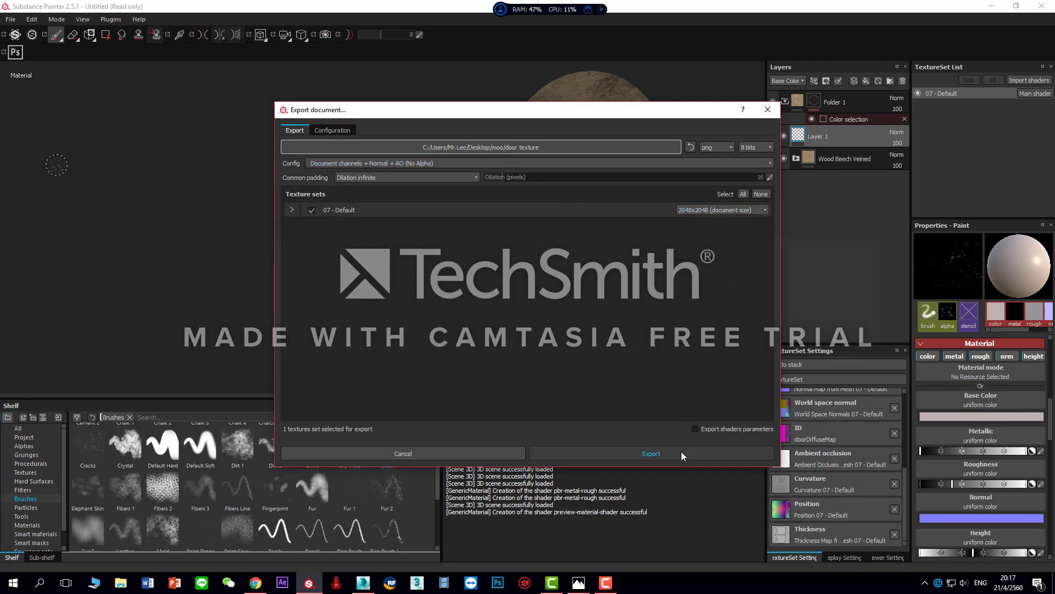
{"action": "left_click", "coordinate": [681, 452]}
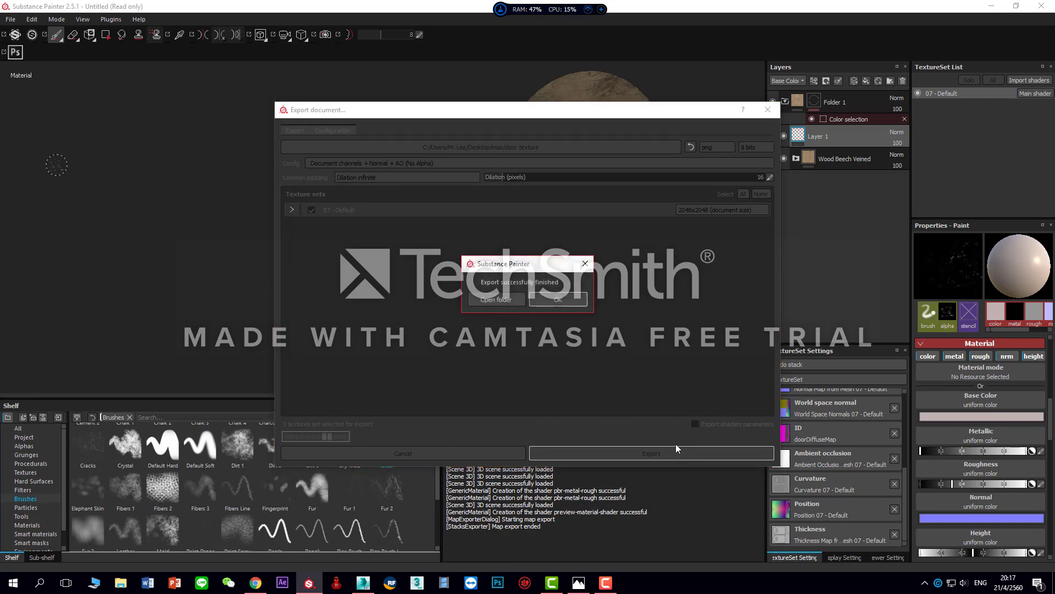
{"action": "left_click", "coordinate": [560, 300]}
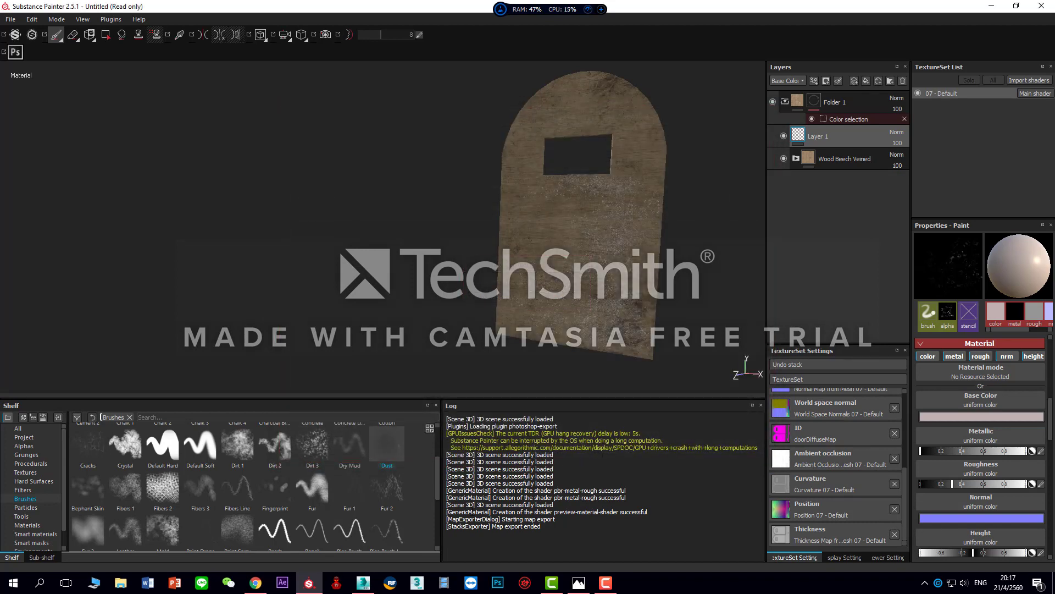
- Switch to 3ds Max and set the production renderer to V-Ray Adv 3.40.01
{"action": "left_click", "coordinate": [362, 582]}
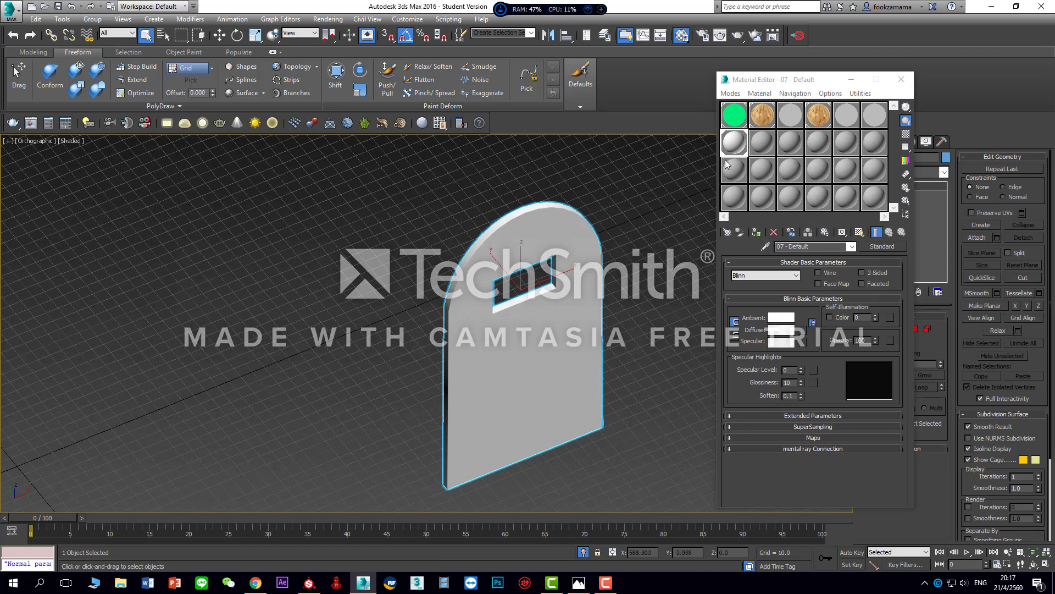
{"action": "middle_click_drag", "start_coordinate": [663, 313], "coordinate": [612, 303], "text": "alt"}
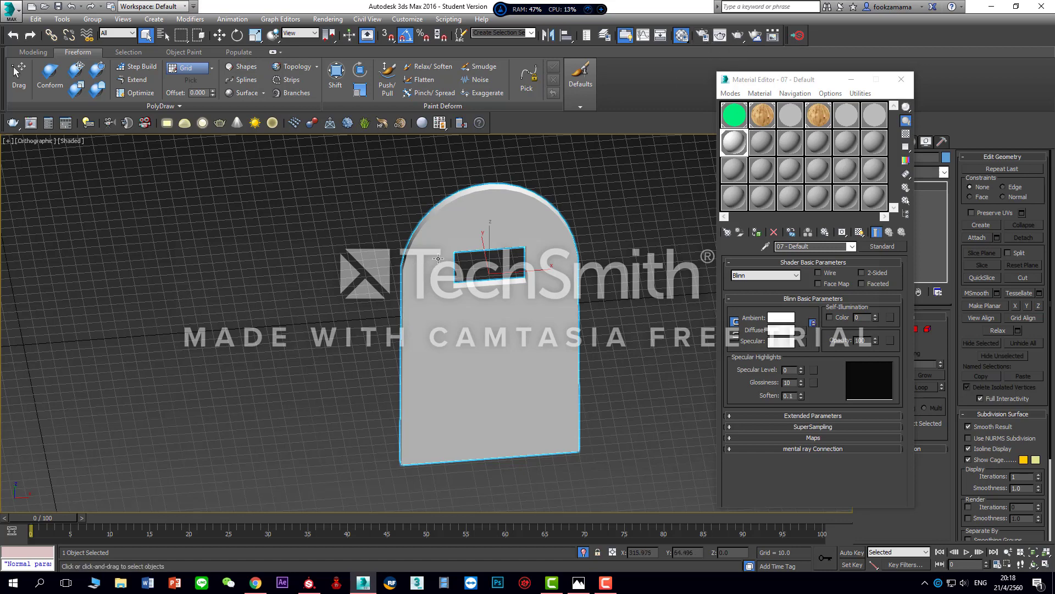
{"action": "left_click", "coordinate": [703, 35]}
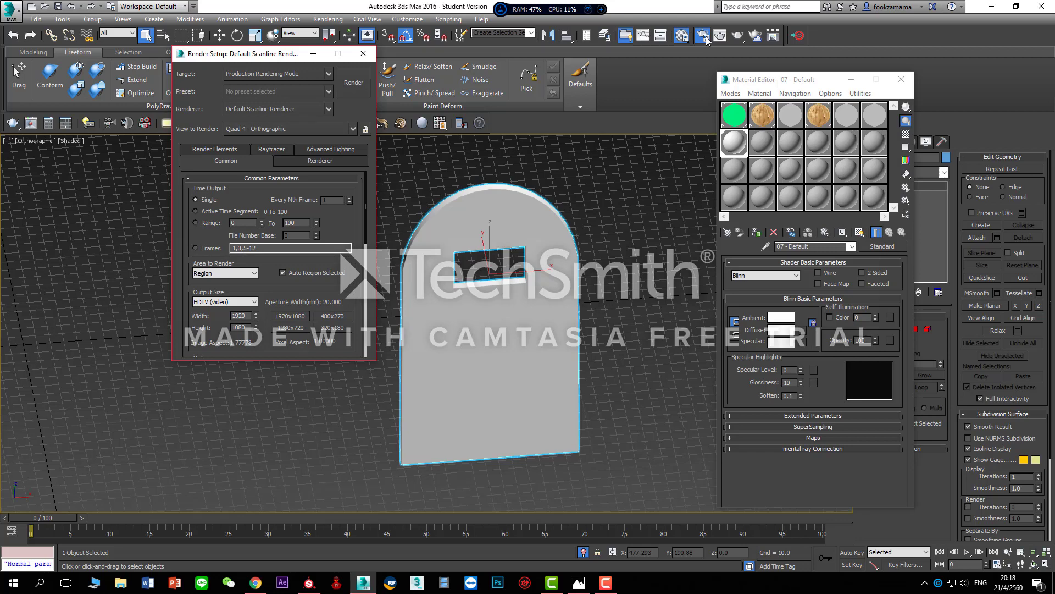
{"action": "left_click", "coordinate": [328, 110]}
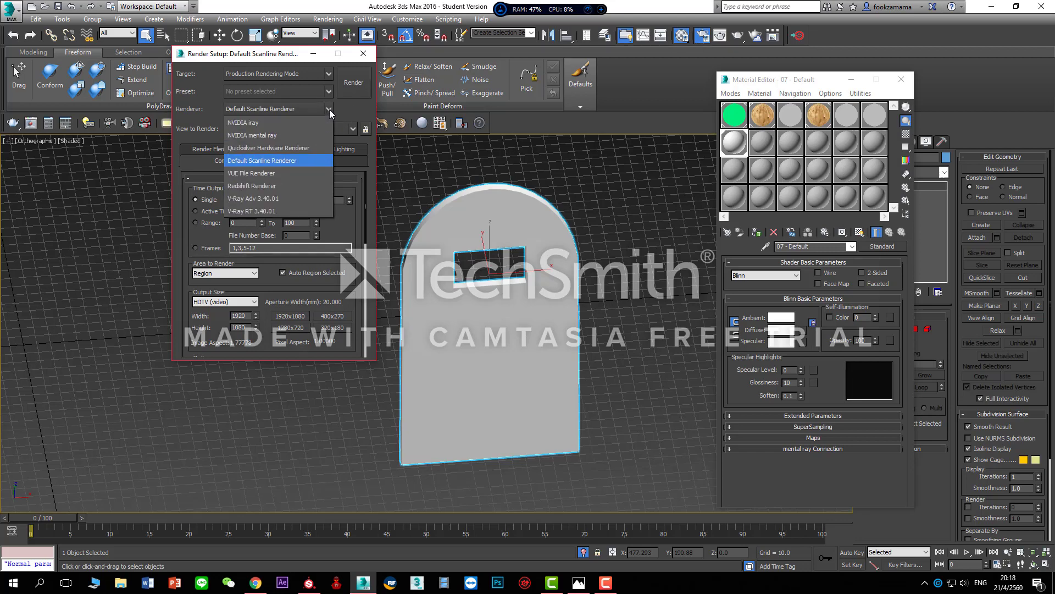
{"action": "left_click", "coordinate": [294, 198]}
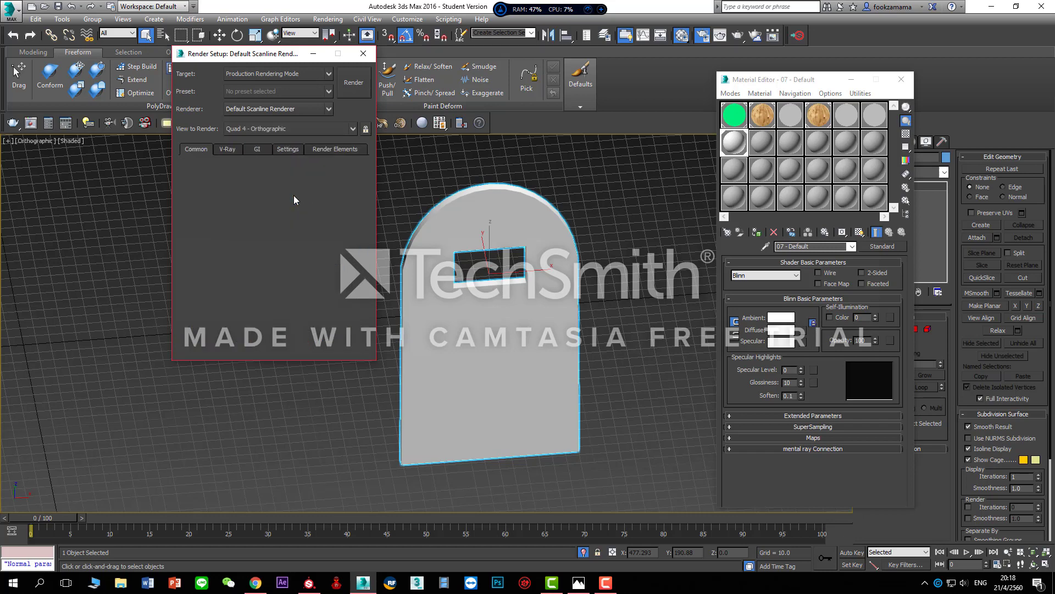
{"action": "left_click", "coordinate": [362, 53]}
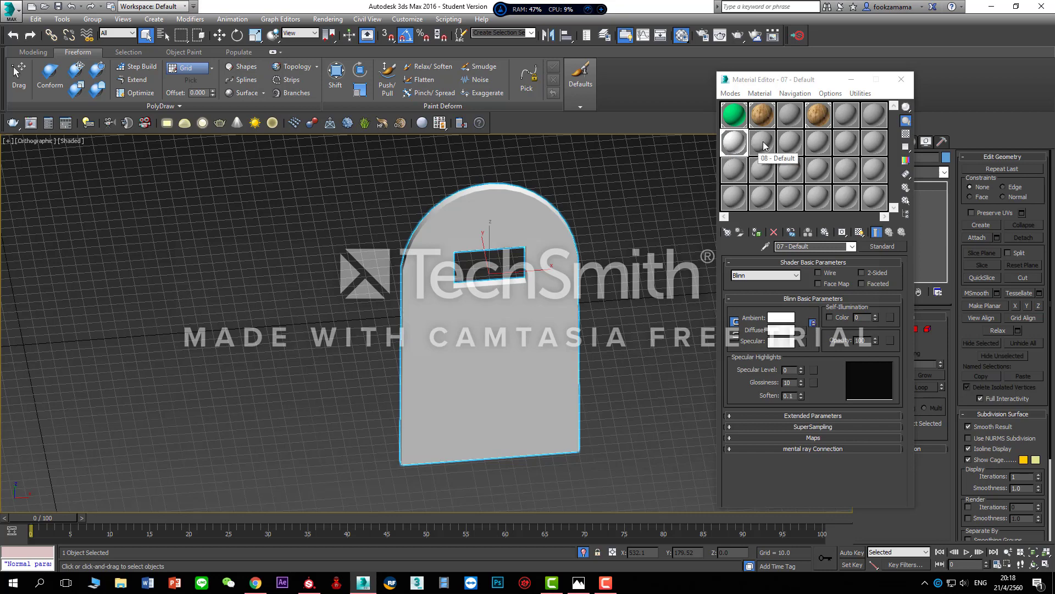
- Load the exported 07 - Default_Base_Color bitmap as the 05 - Default V-Ray material's Diffuse map and assign the material to the door
{"action": "left_click", "coordinate": [871, 115]}
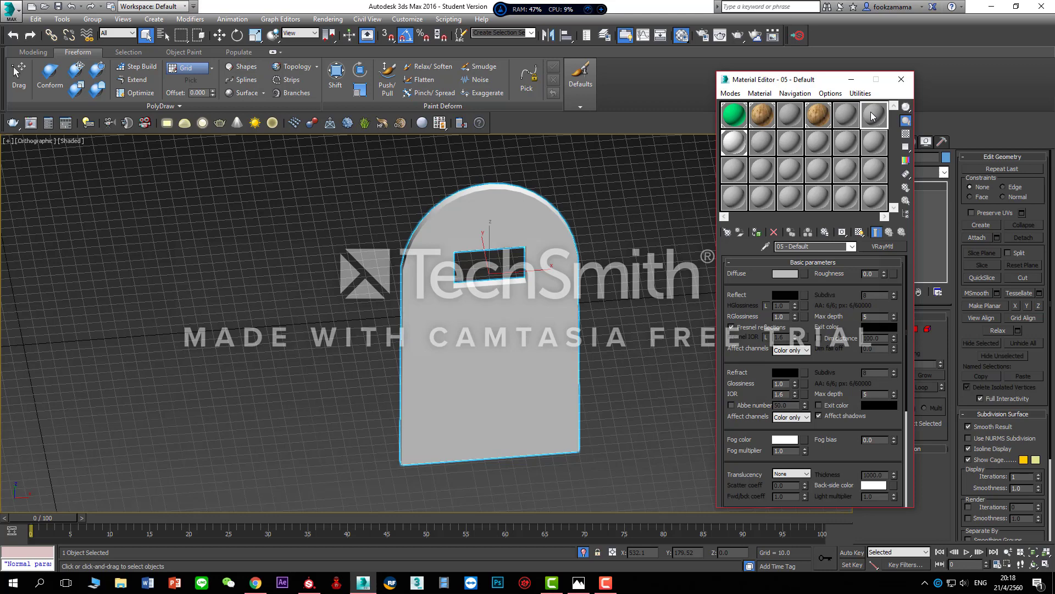
{"action": "left_click_drag", "start_coordinate": [855, 398], "coordinate": [856, 352]}
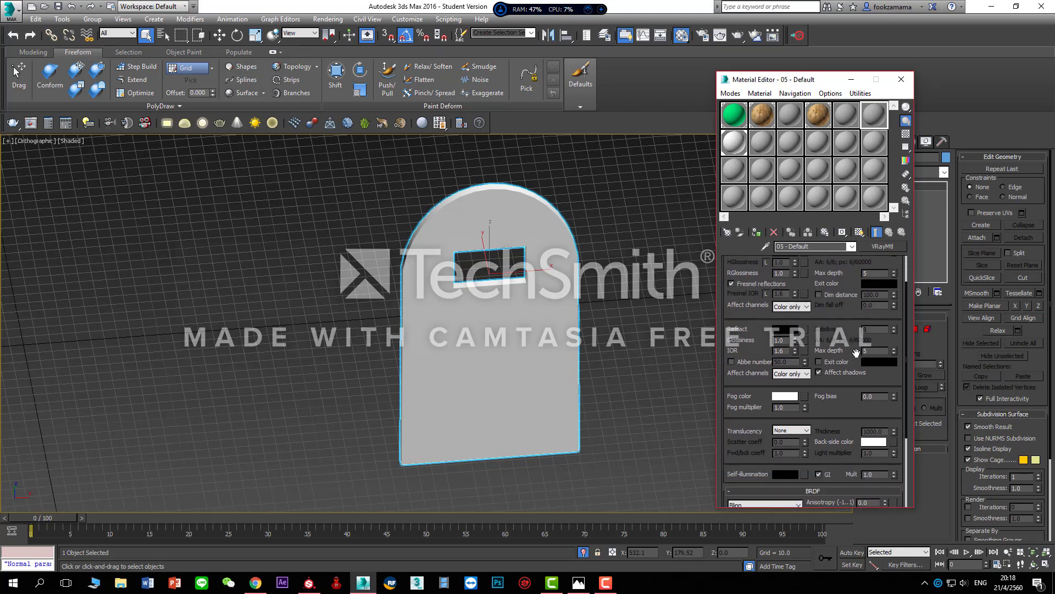
{"action": "scroll", "coordinate": [856, 353], "scroll_direction": "down", "scroll_amount": 5}
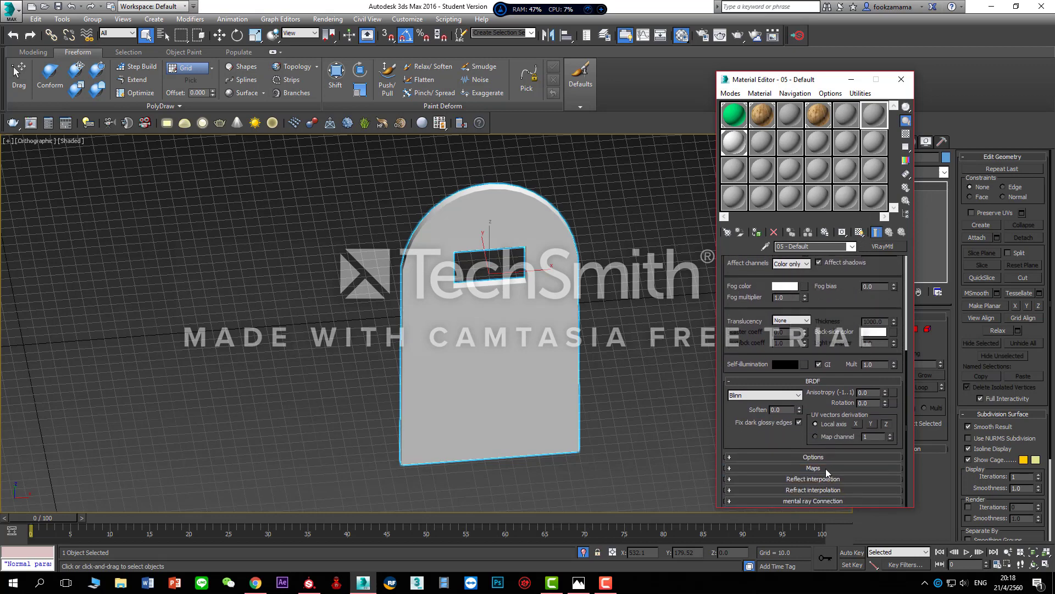
{"action": "left_click", "coordinate": [826, 468]}
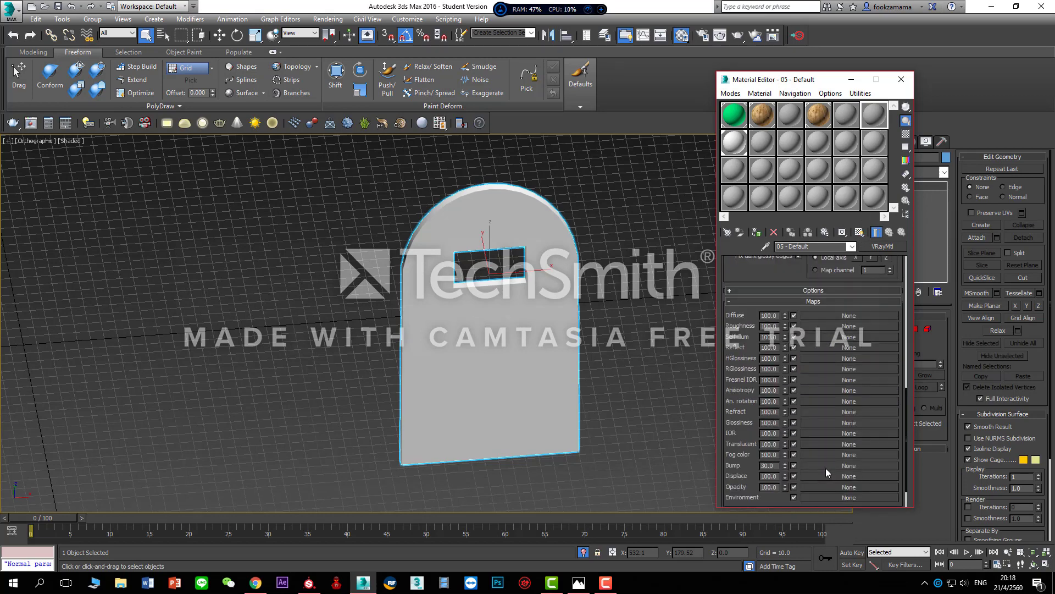
{"action": "left_click", "coordinate": [820, 315]}
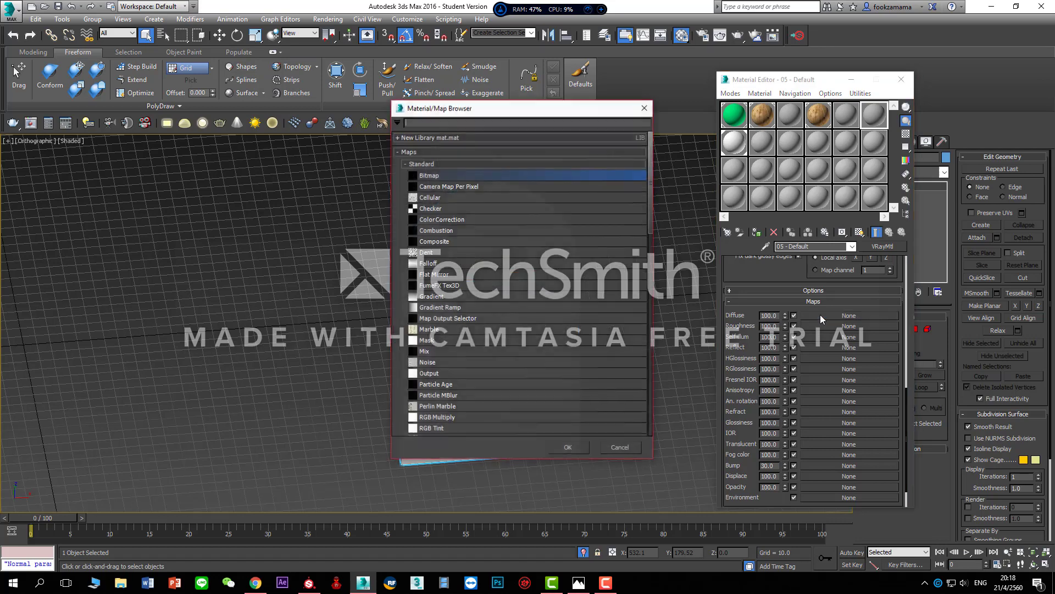
{"action": "double_click", "coordinate": [564, 176]}
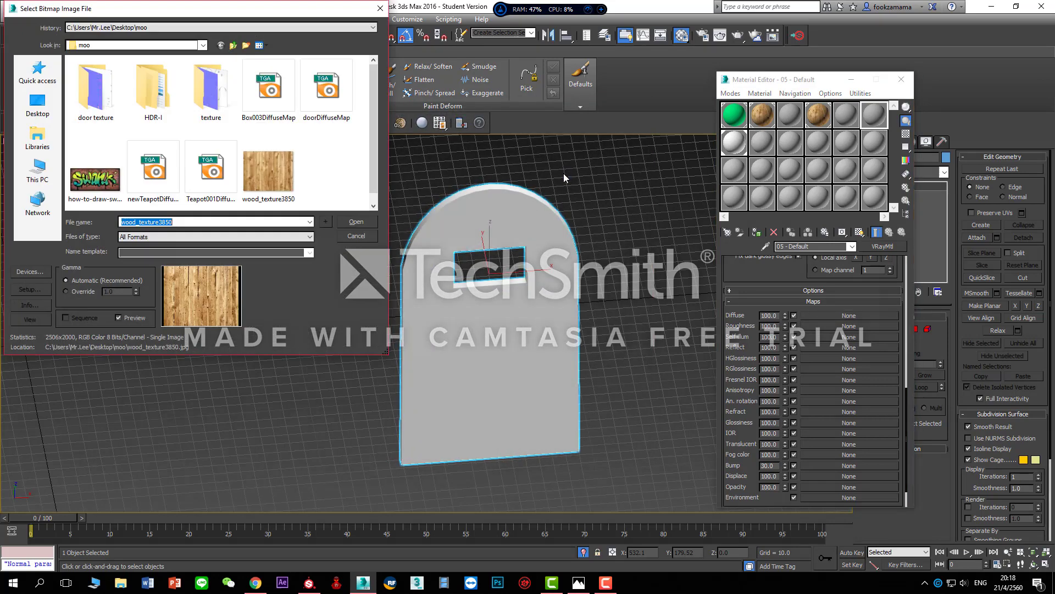
{"action": "double_click", "coordinate": [102, 103]}
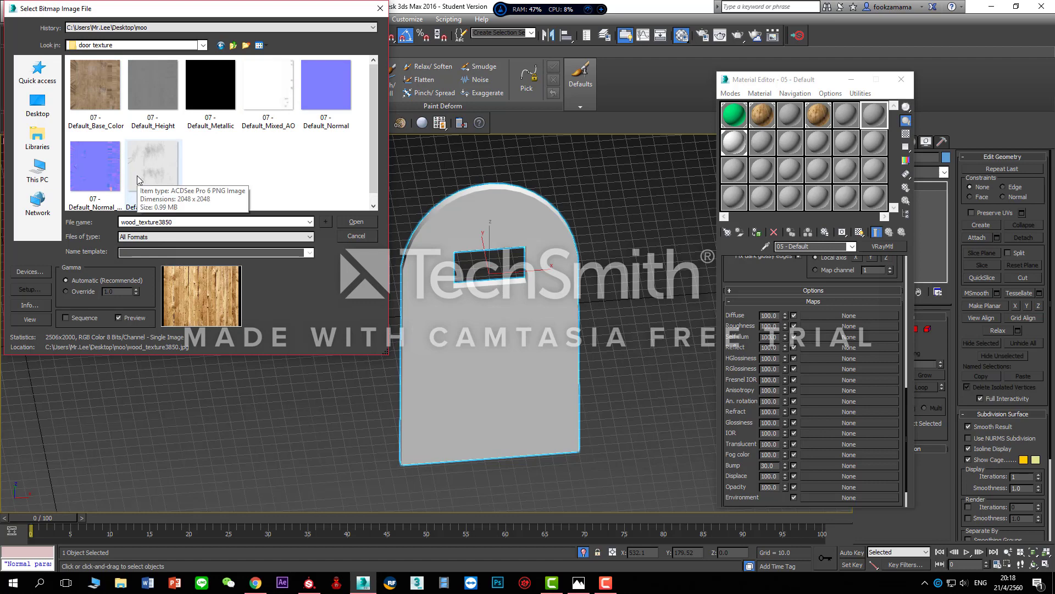
{"action": "left_click", "coordinate": [100, 90]}
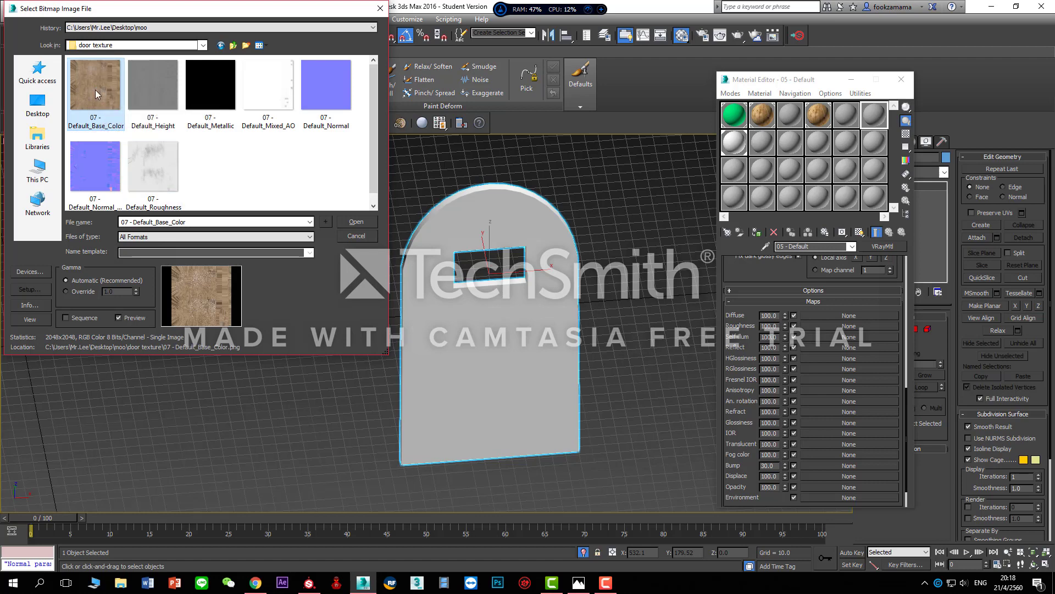
{"action": "left_click", "coordinate": [373, 223]}
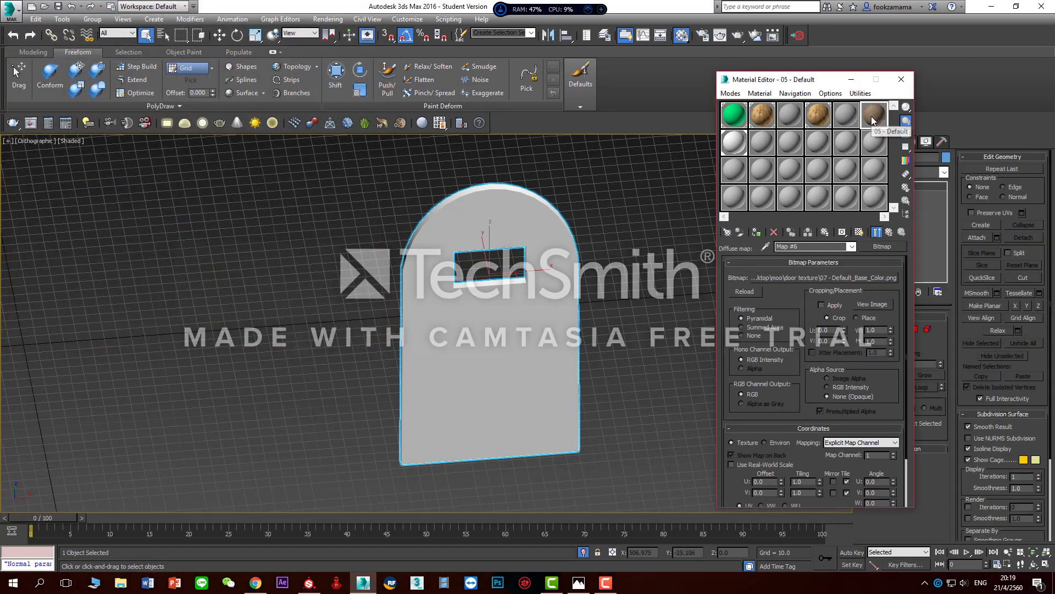
{"action": "left_click", "coordinate": [757, 231]}
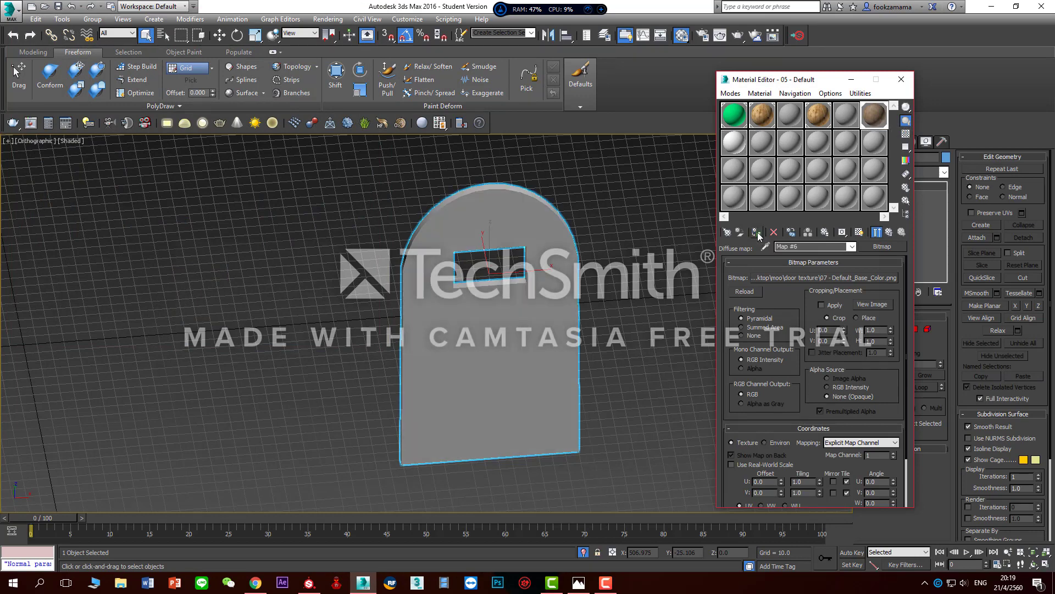